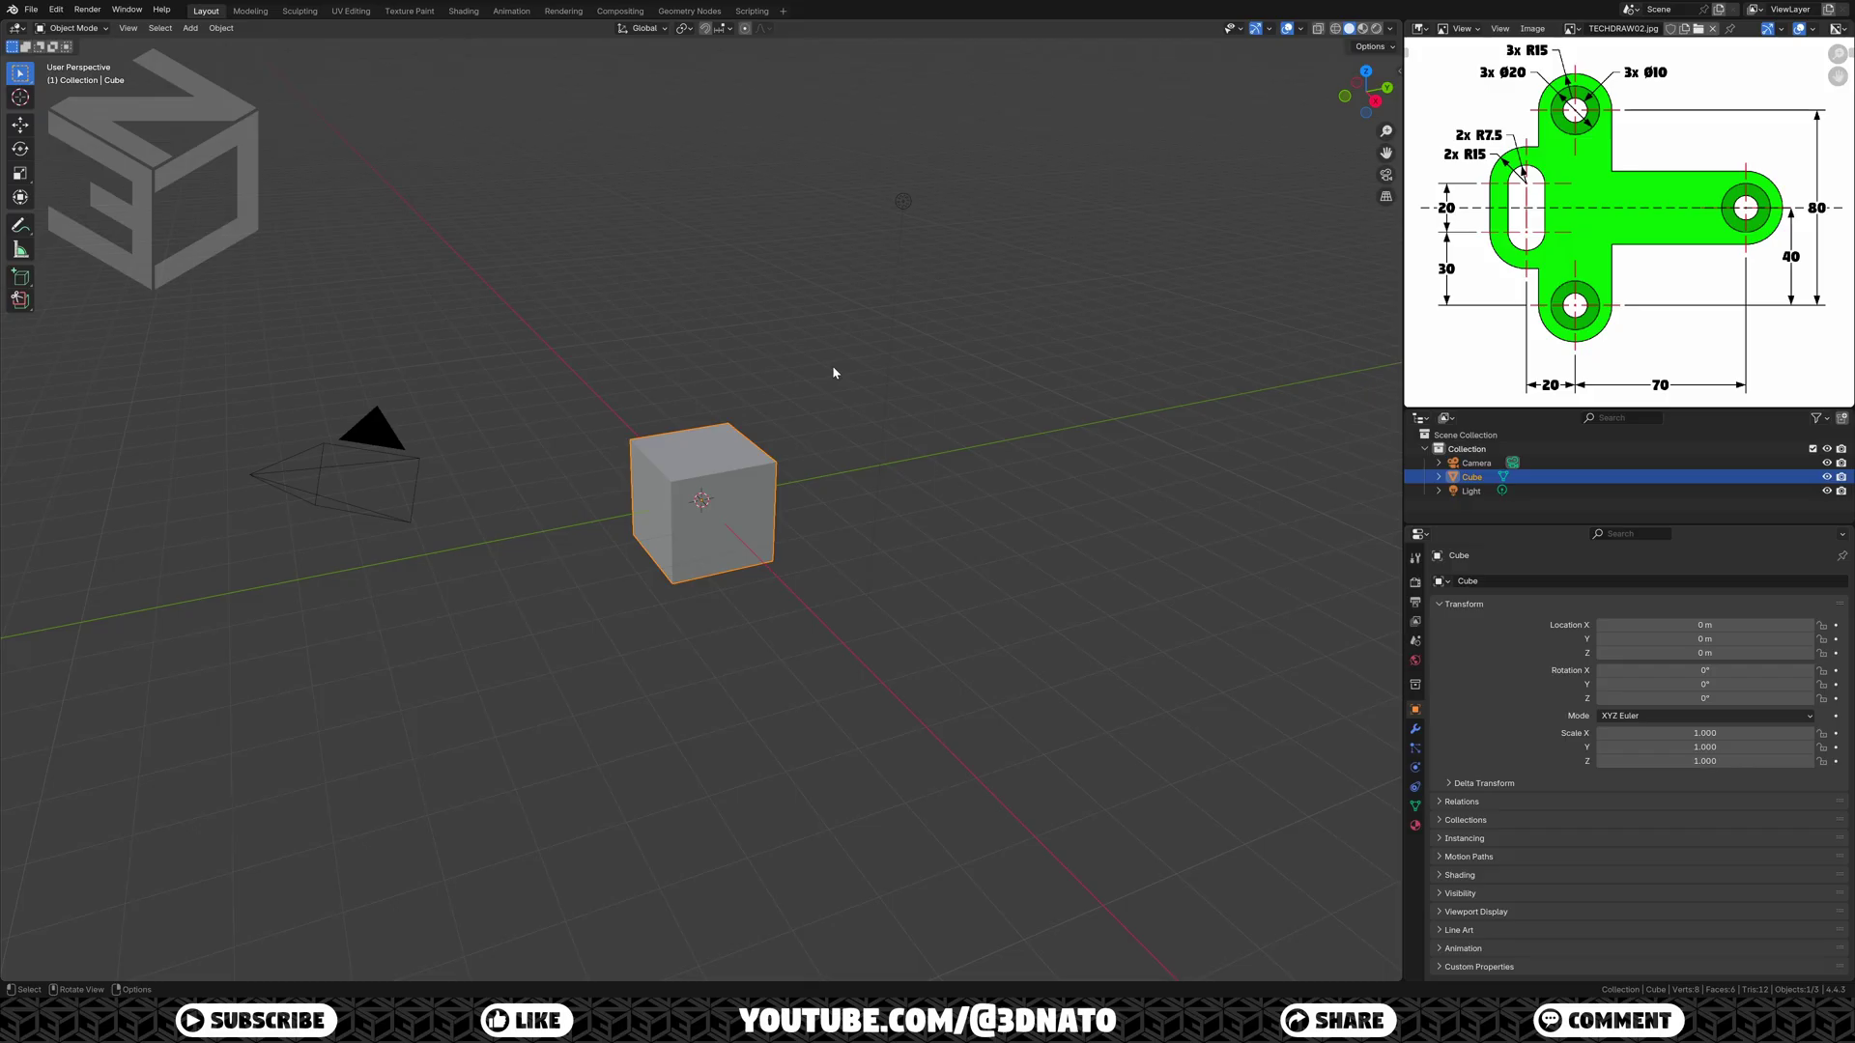
Step: Select the default Cube, Camera and Light in the viewport
key("a")
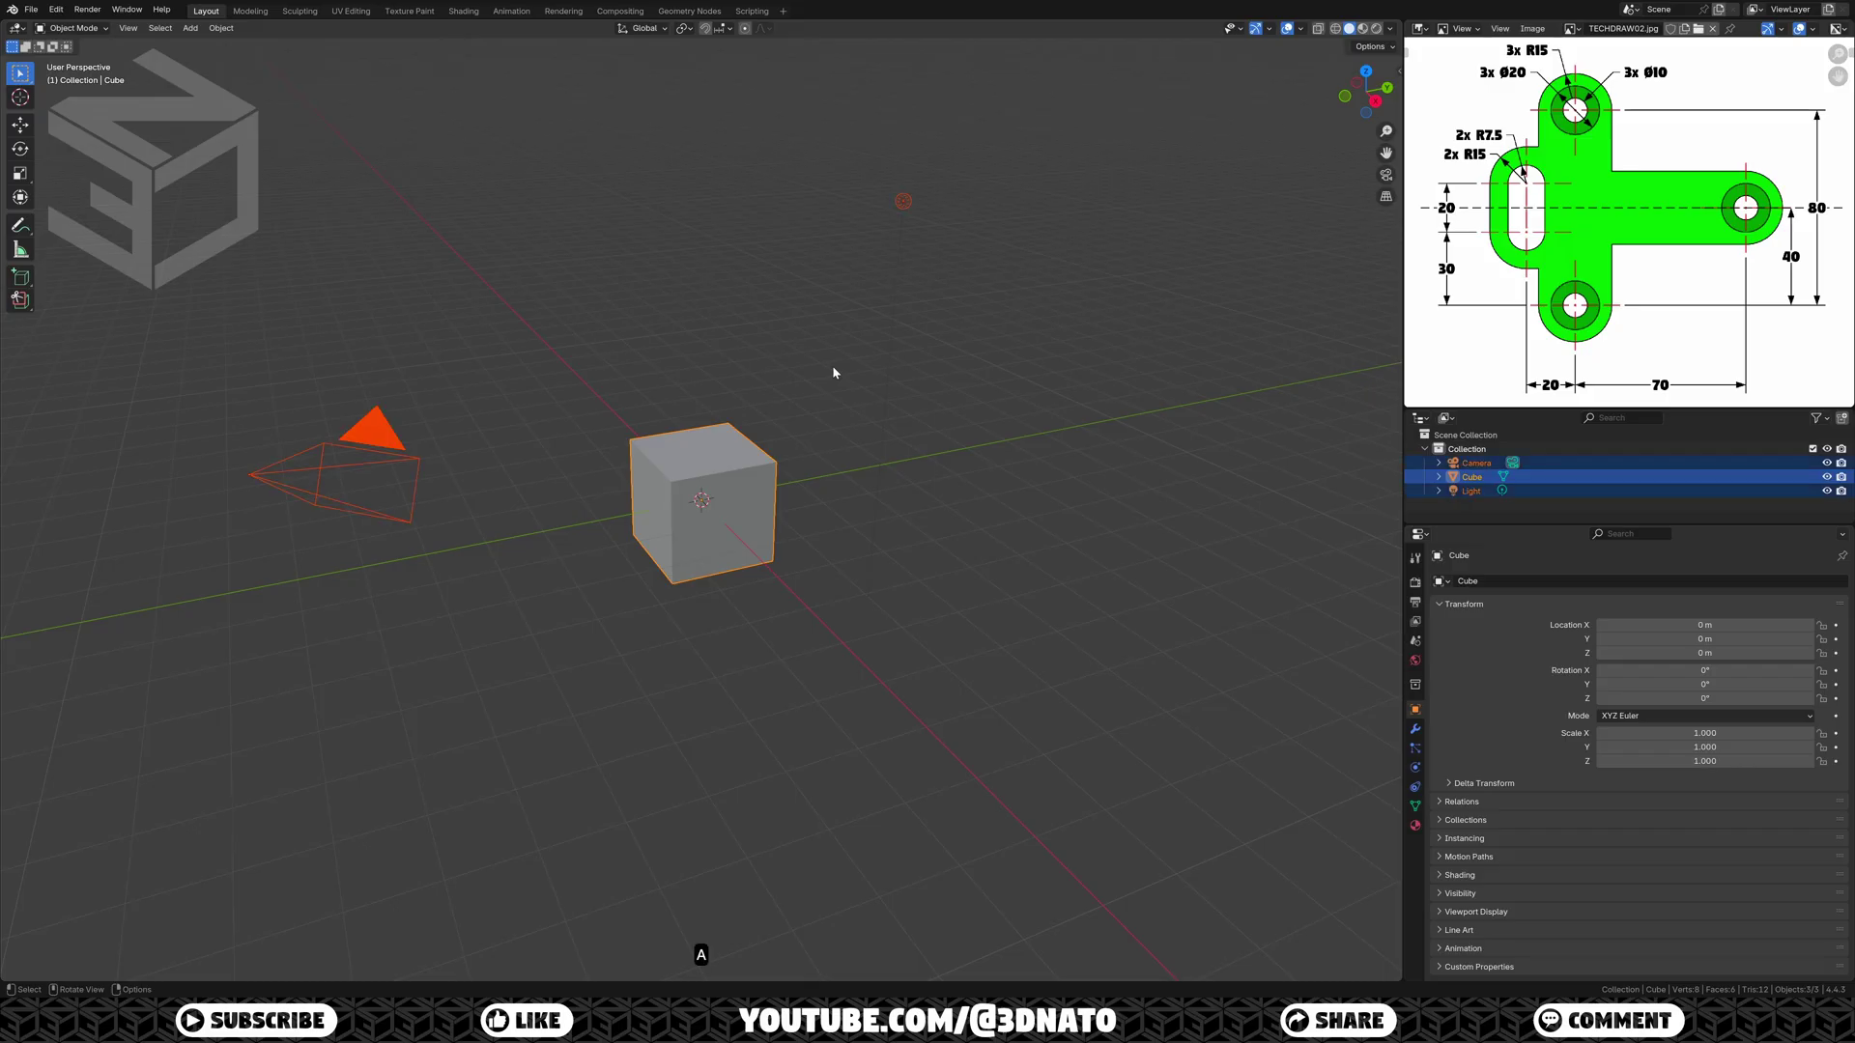
Step: Delete the default objects and set the scene's length unit to Millimeters
key("x")
left_click(831, 367)
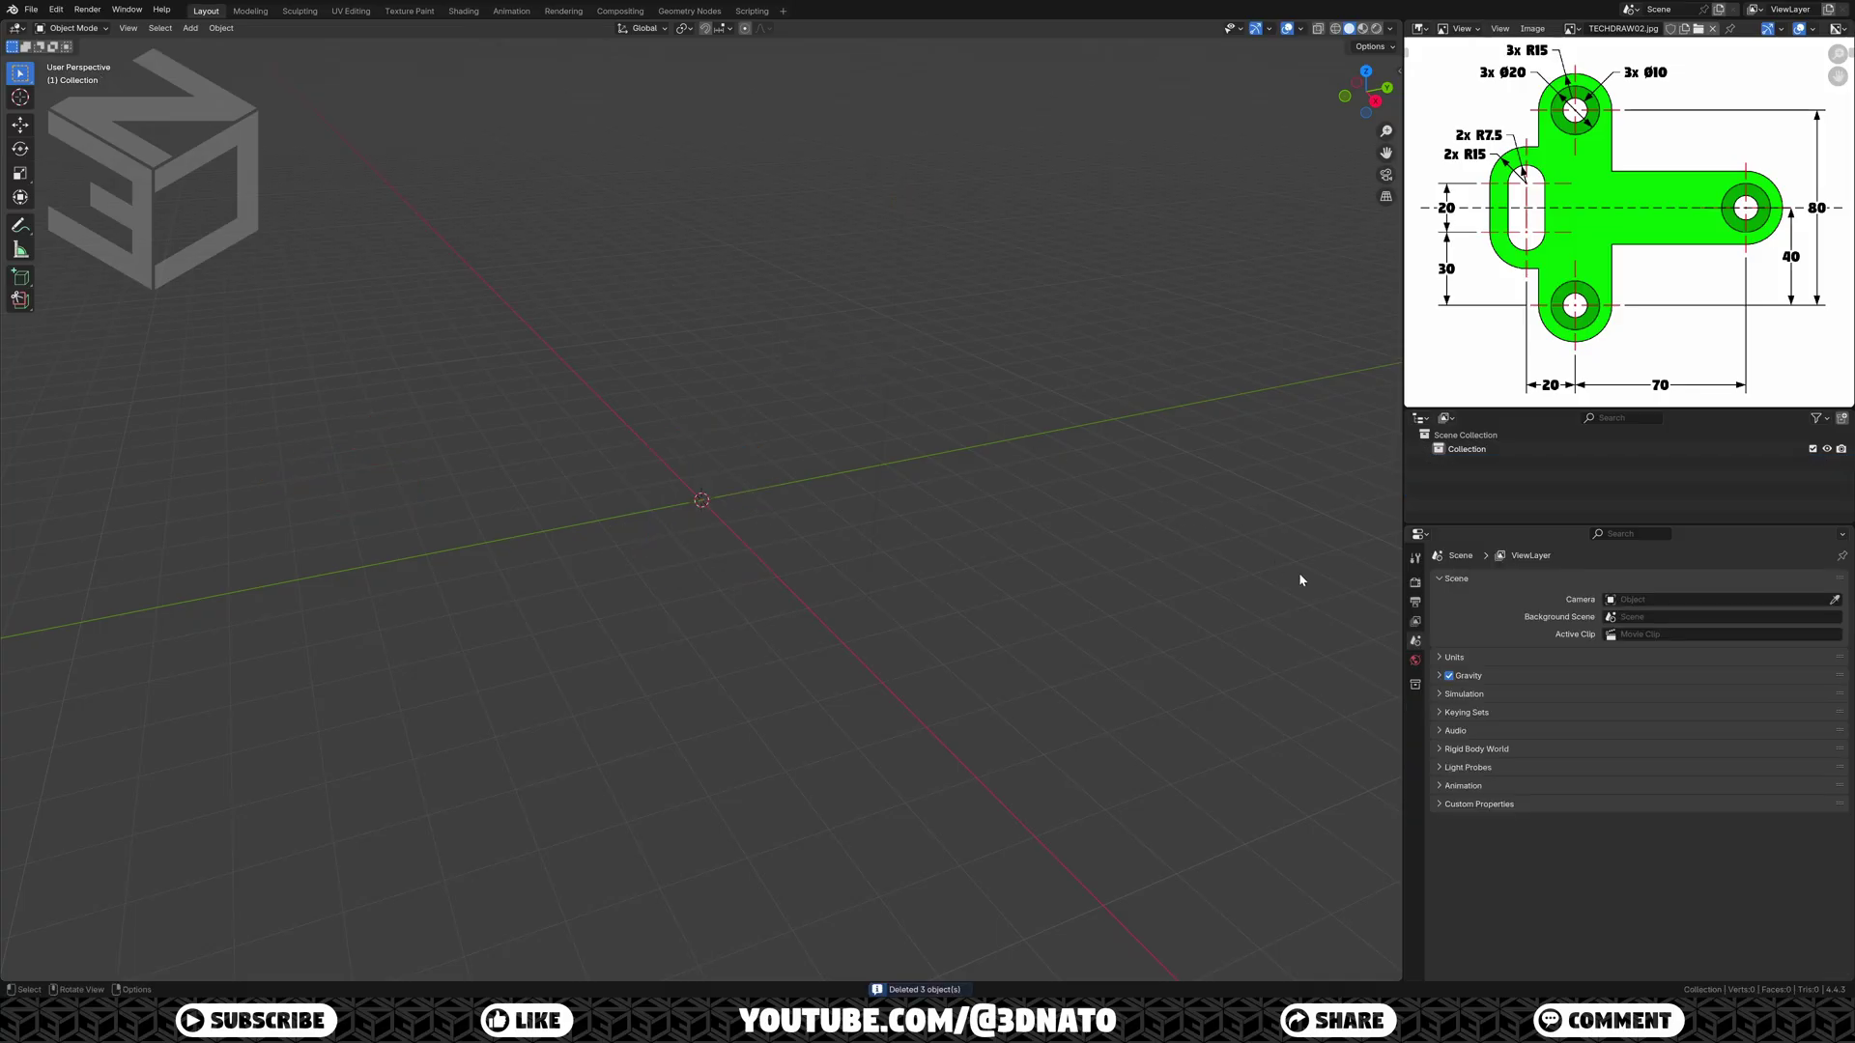
left_click(1492, 657)
left_click(1627, 743)
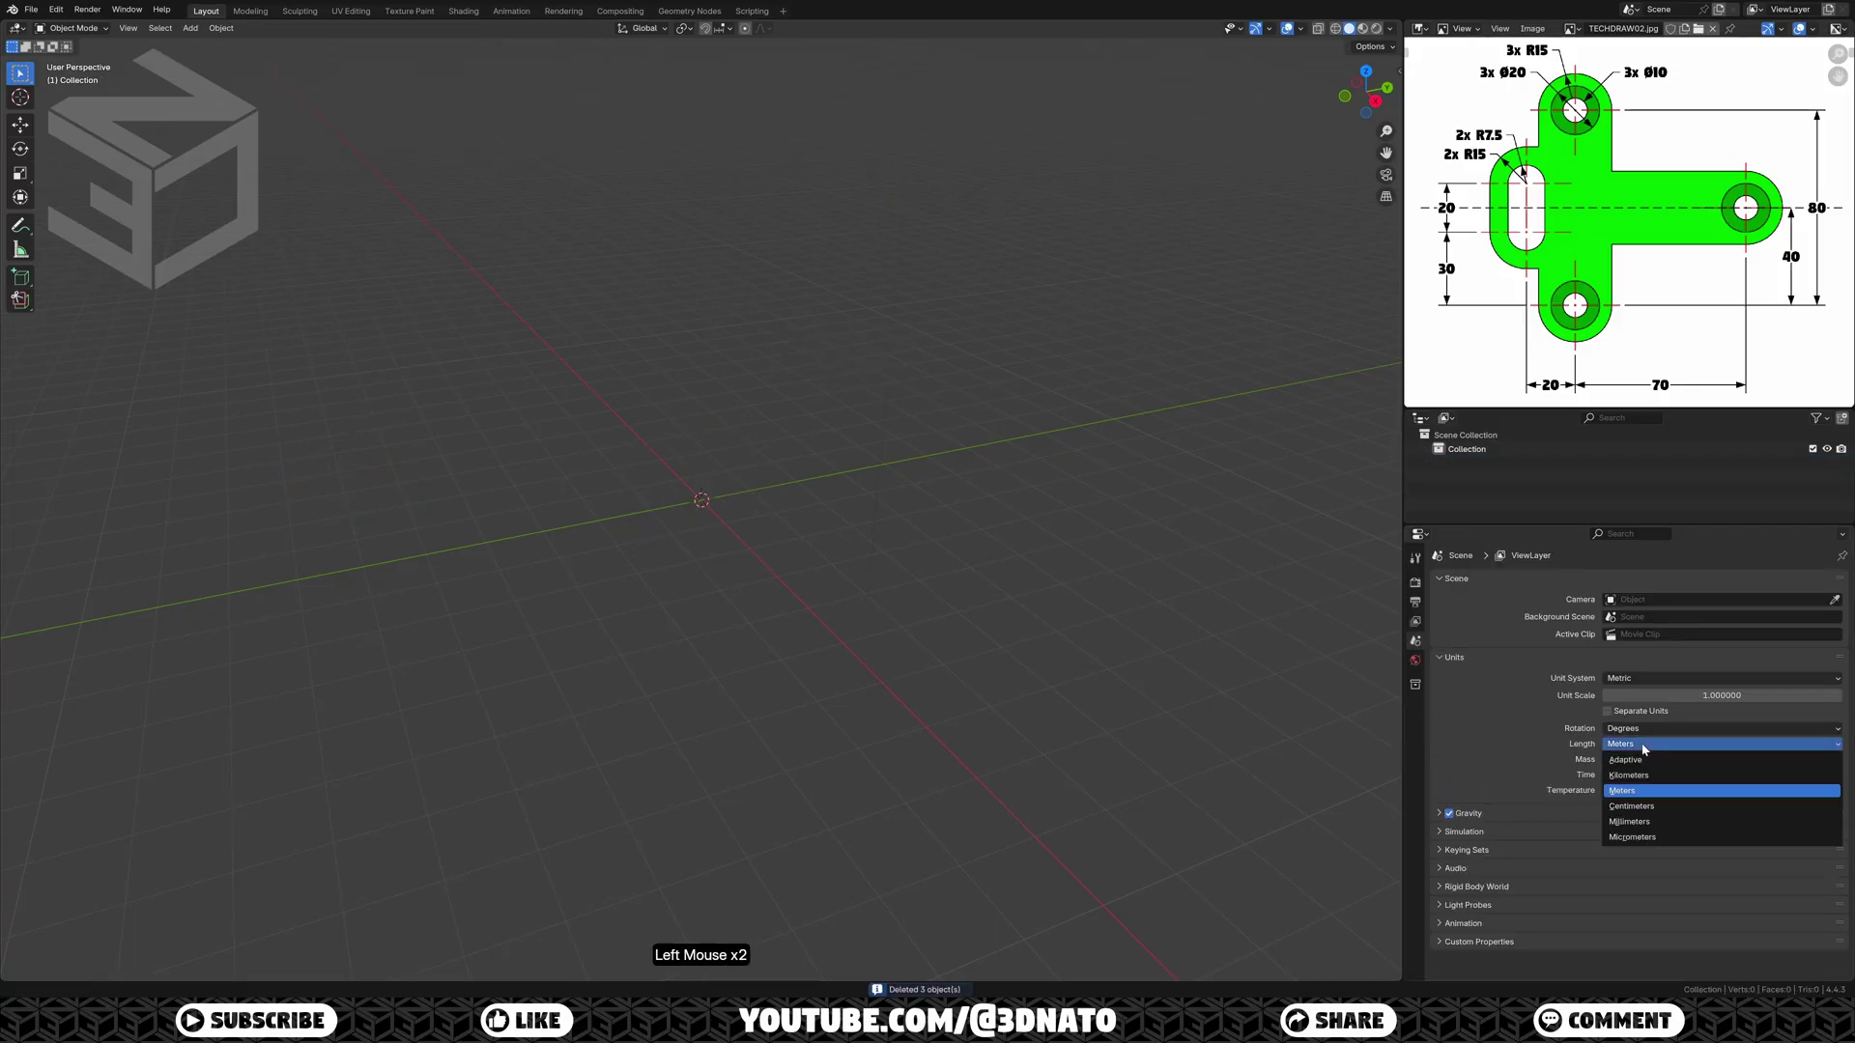
left_click(1652, 819)
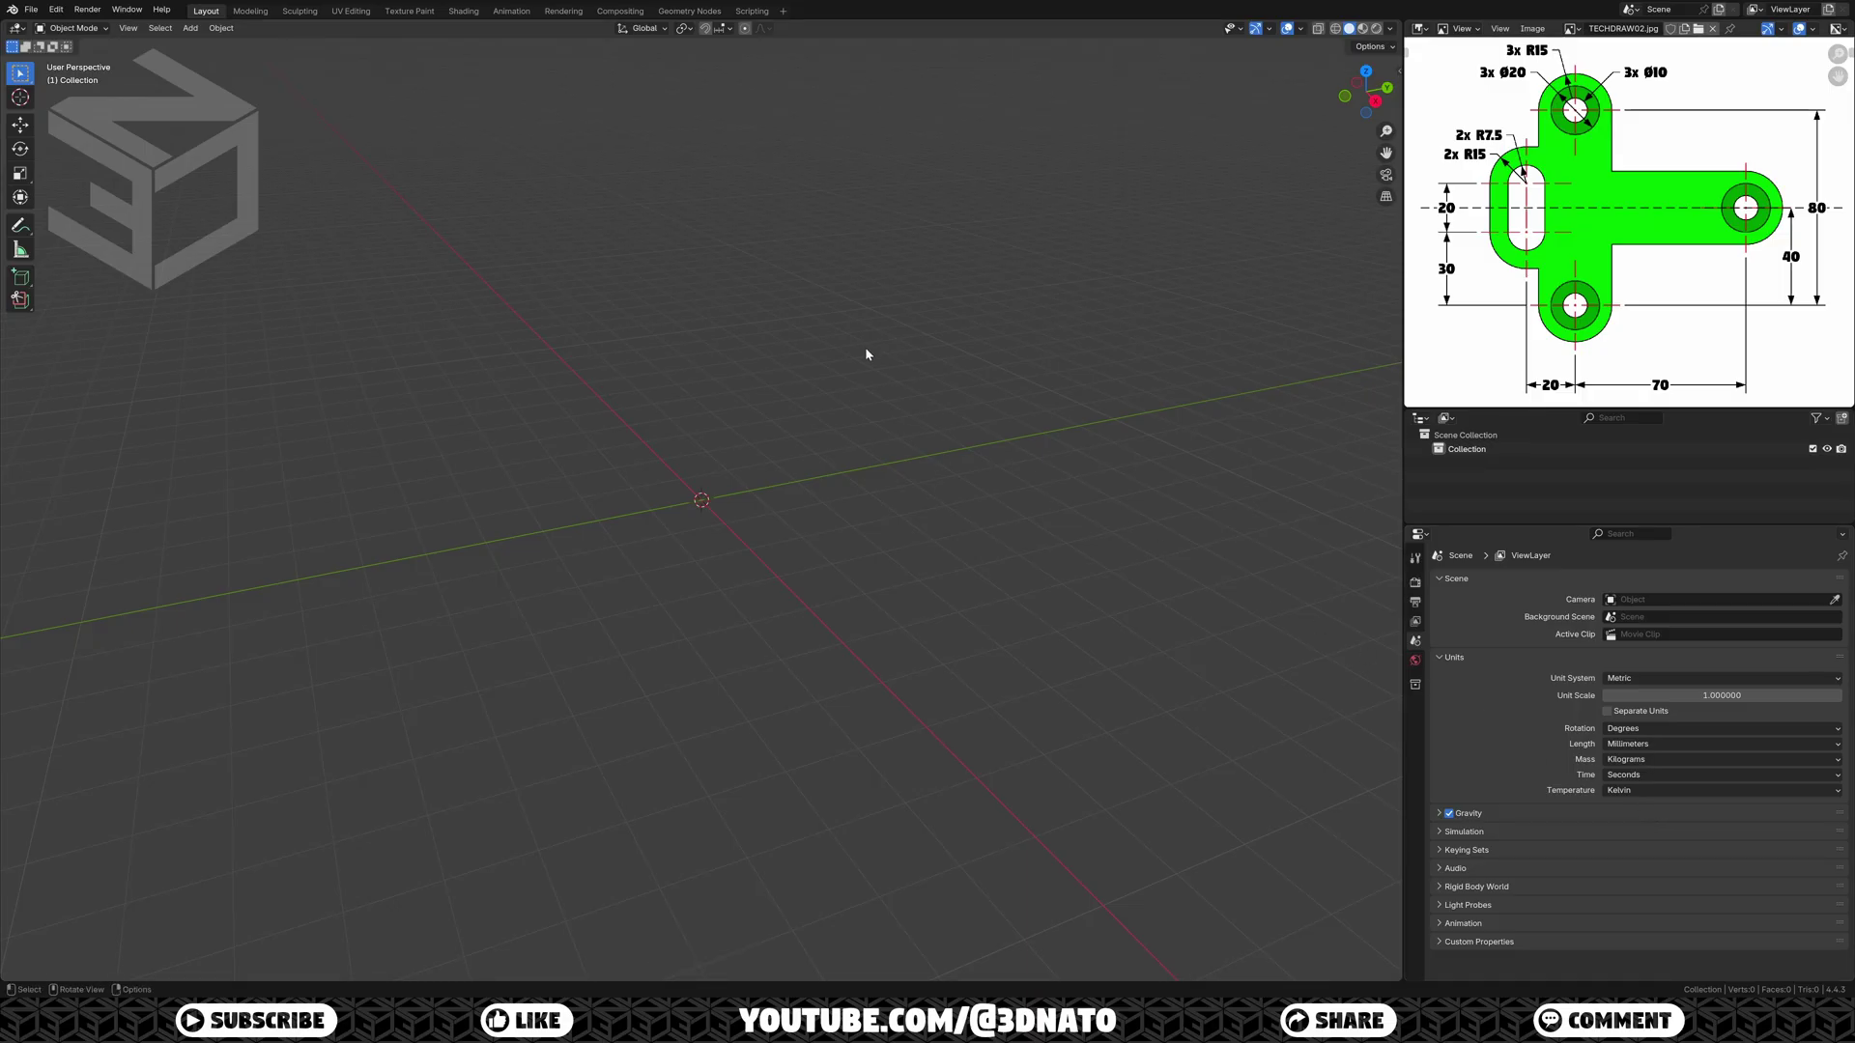
Step: Switch to the top orthographic view
key("KP_7")
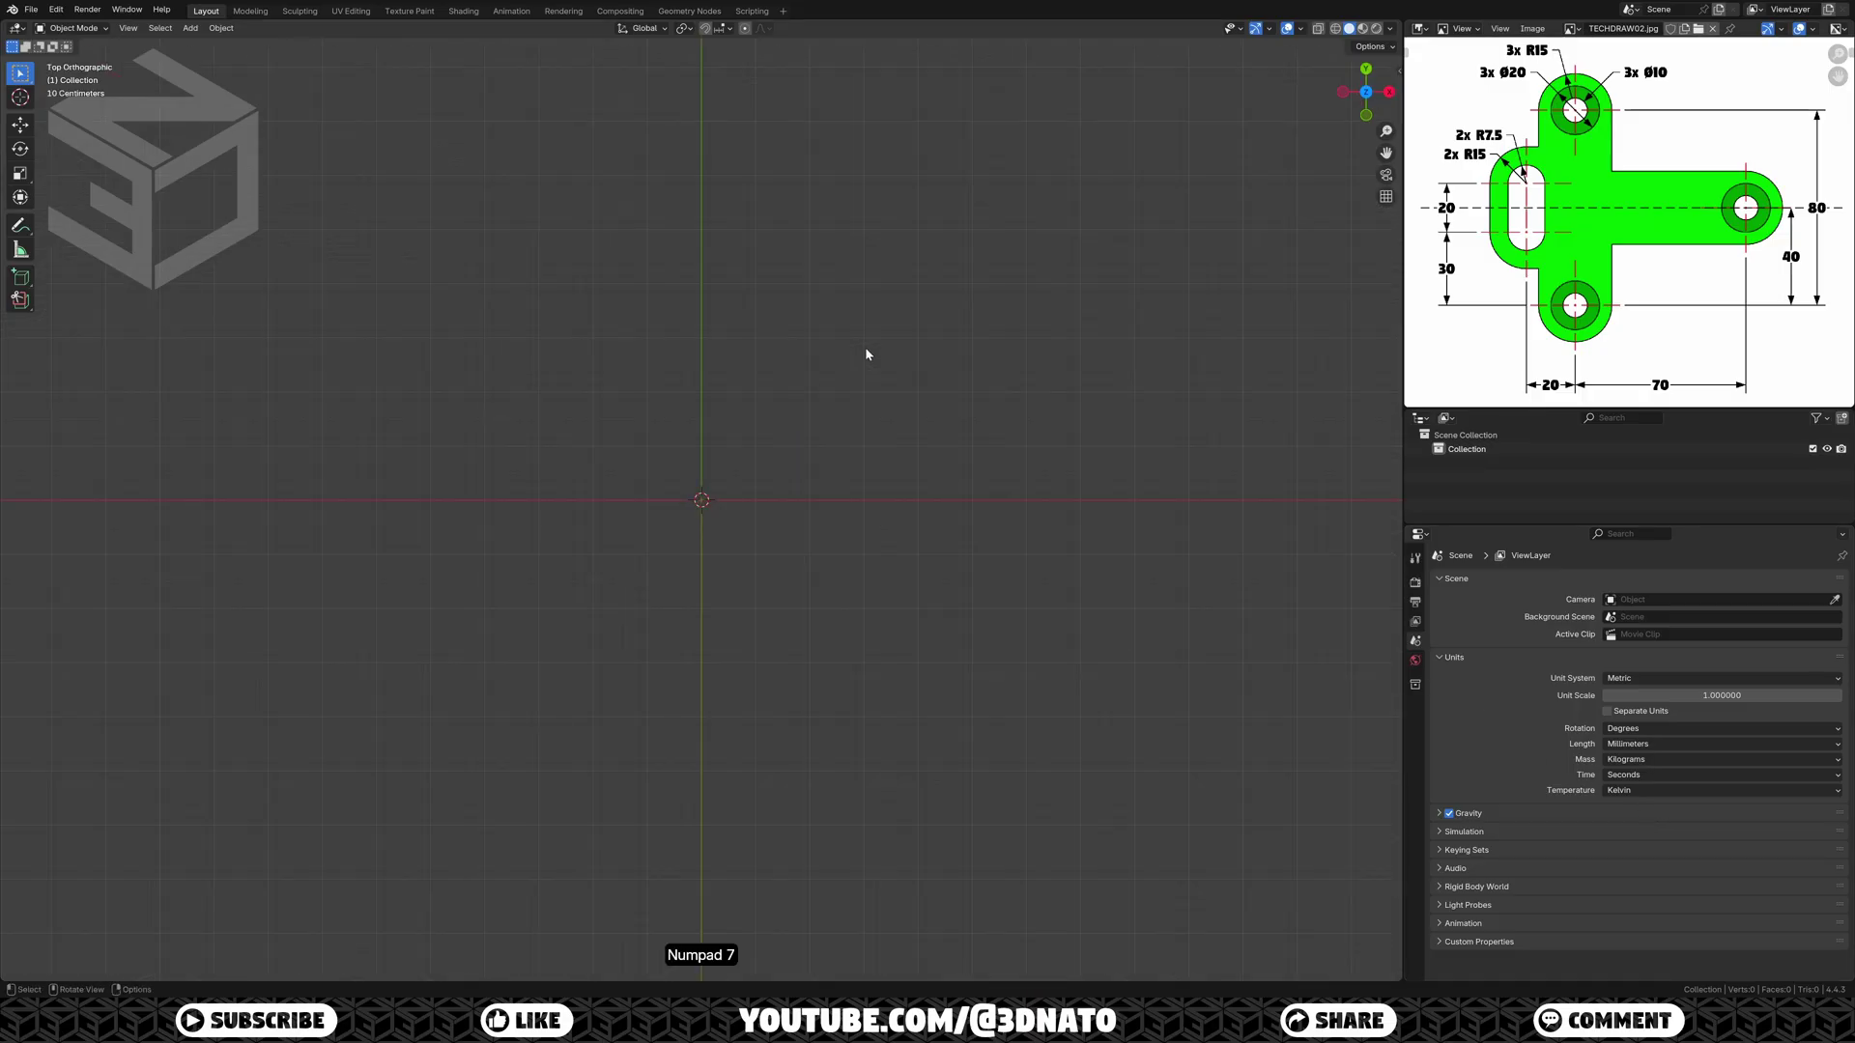
key("shift+a")
mouse_move(867, 349)
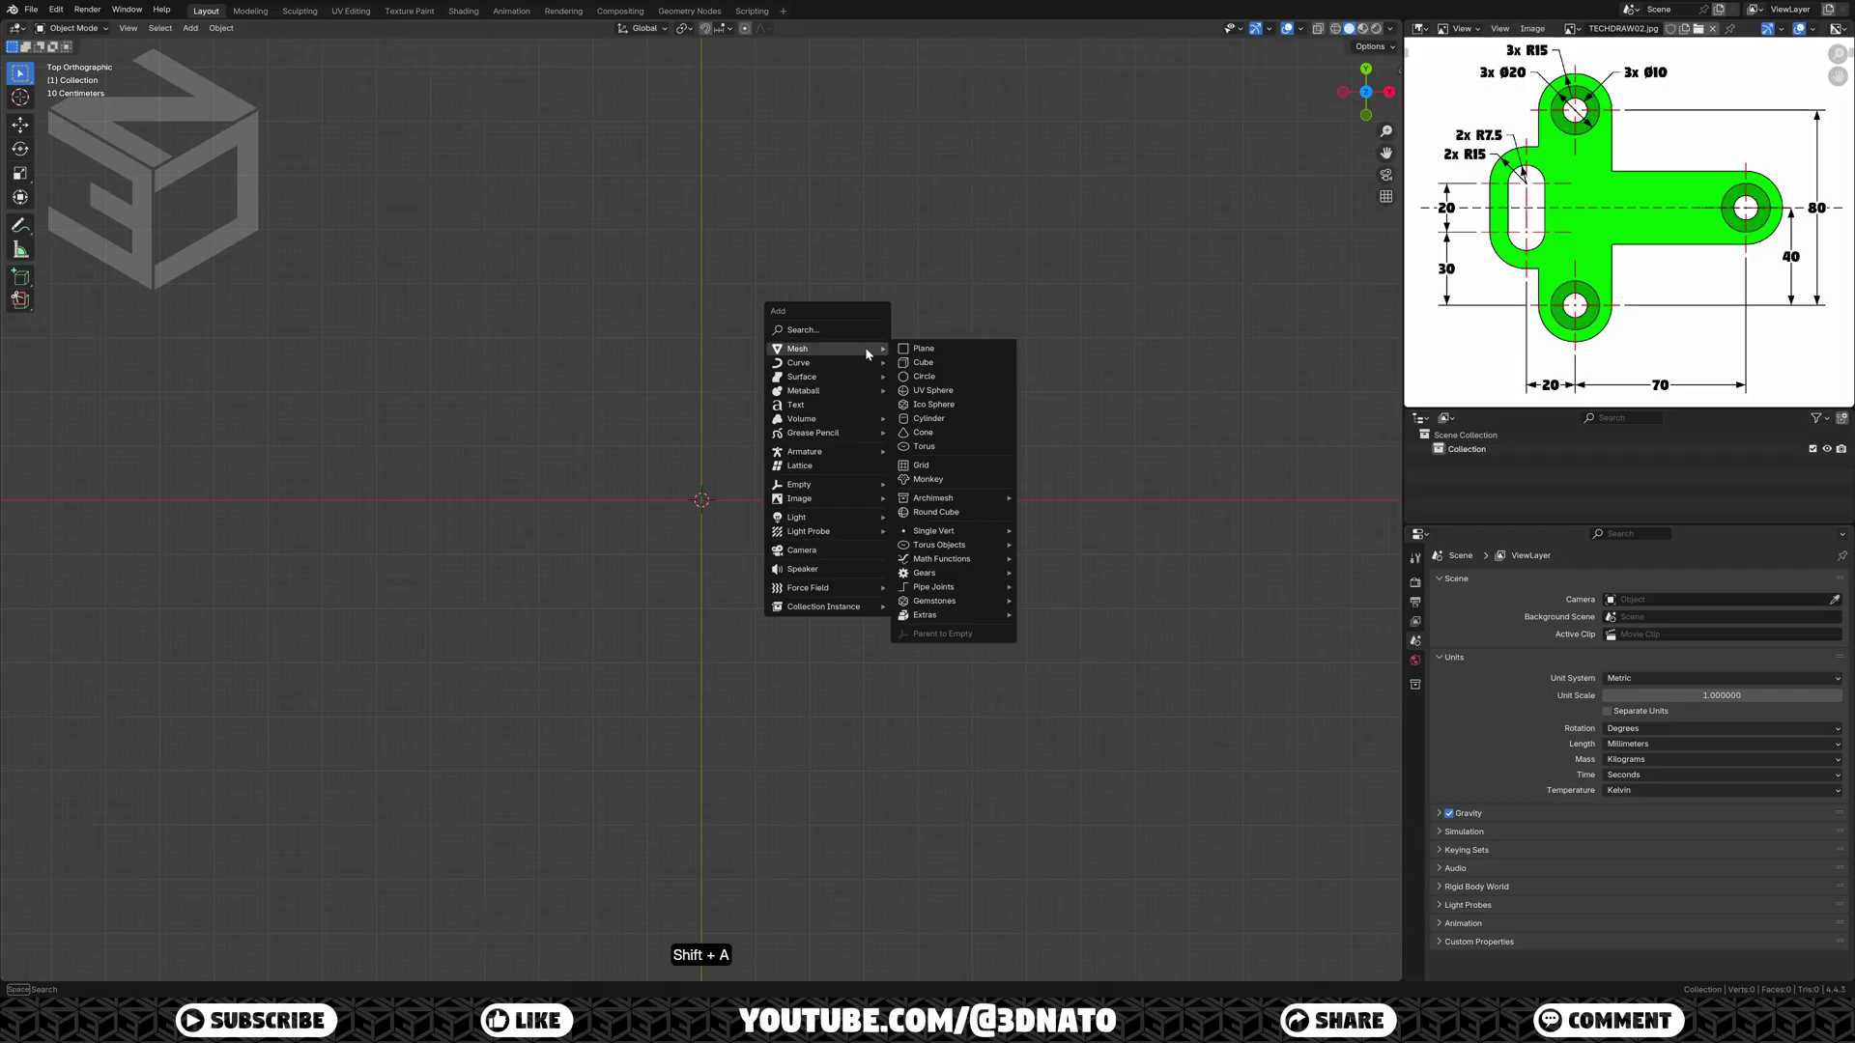
Step: Add a 64-vertex circle with 15 mm radius at the origin, frame it, and duplicate it
left_click(912, 377)
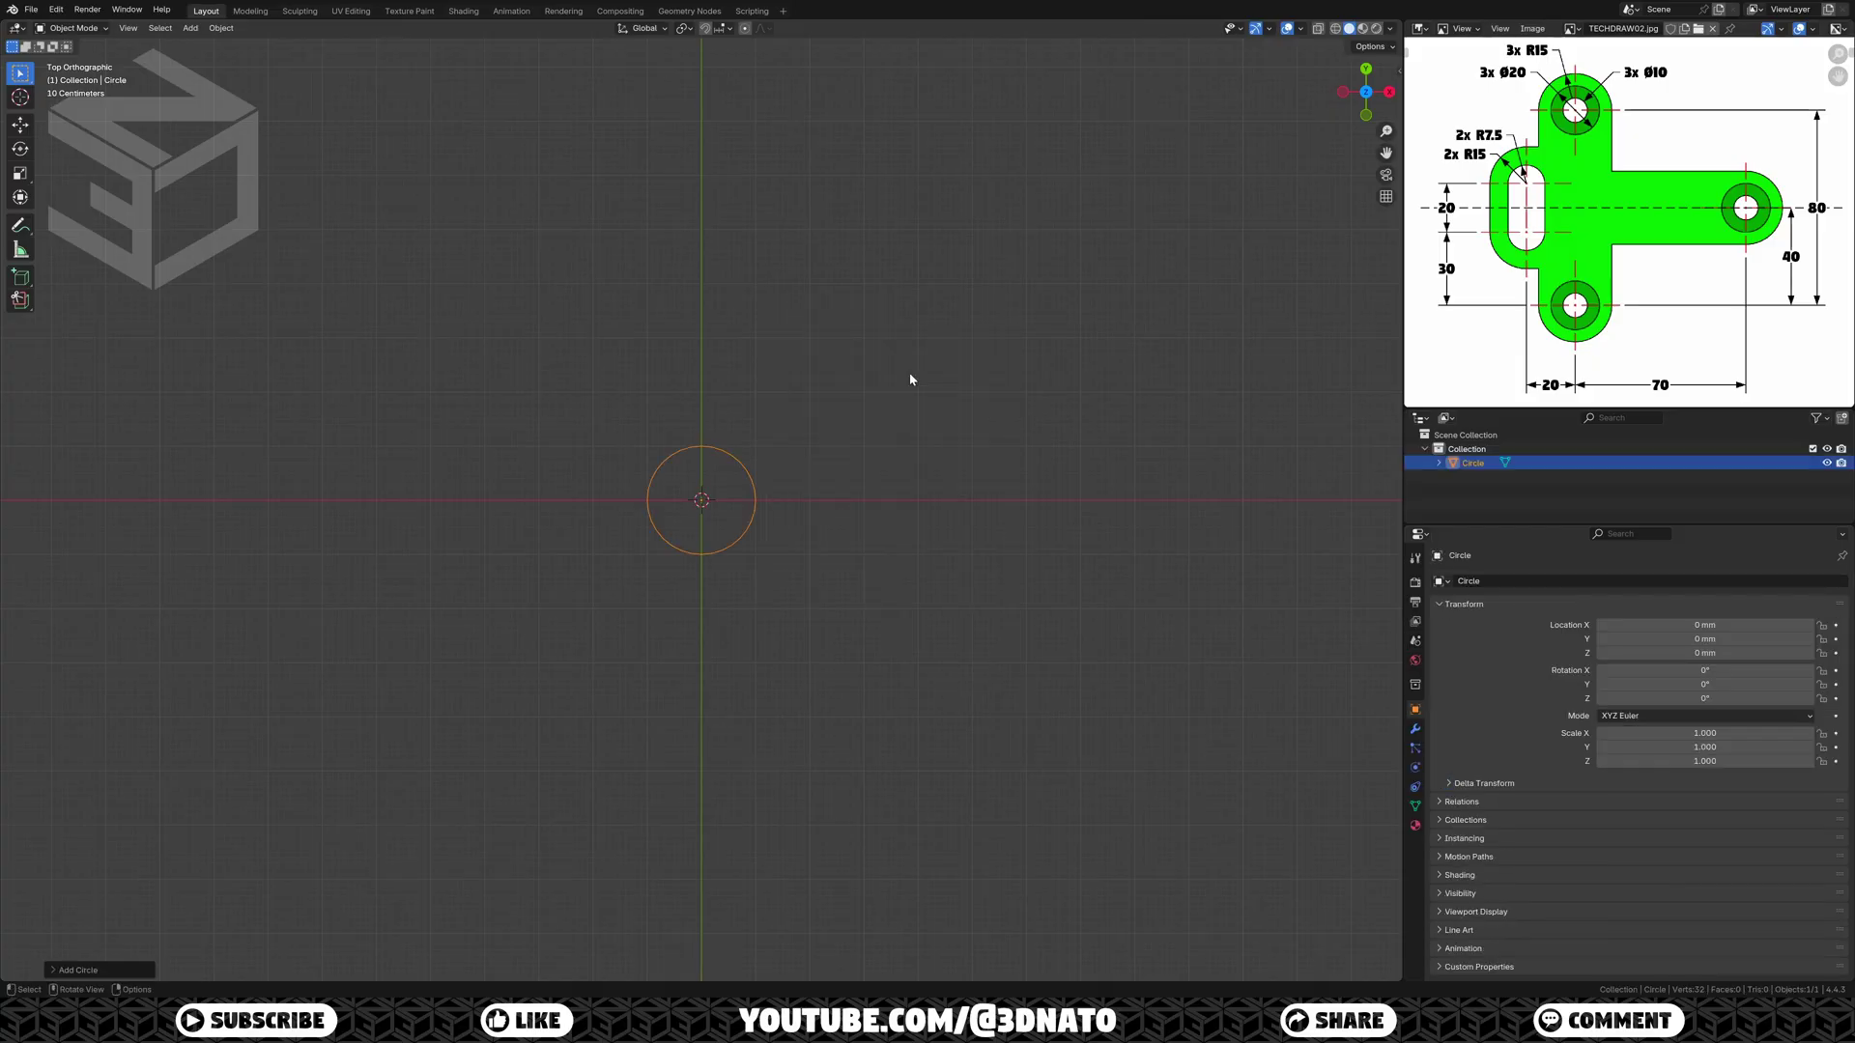
left_click(147, 967)
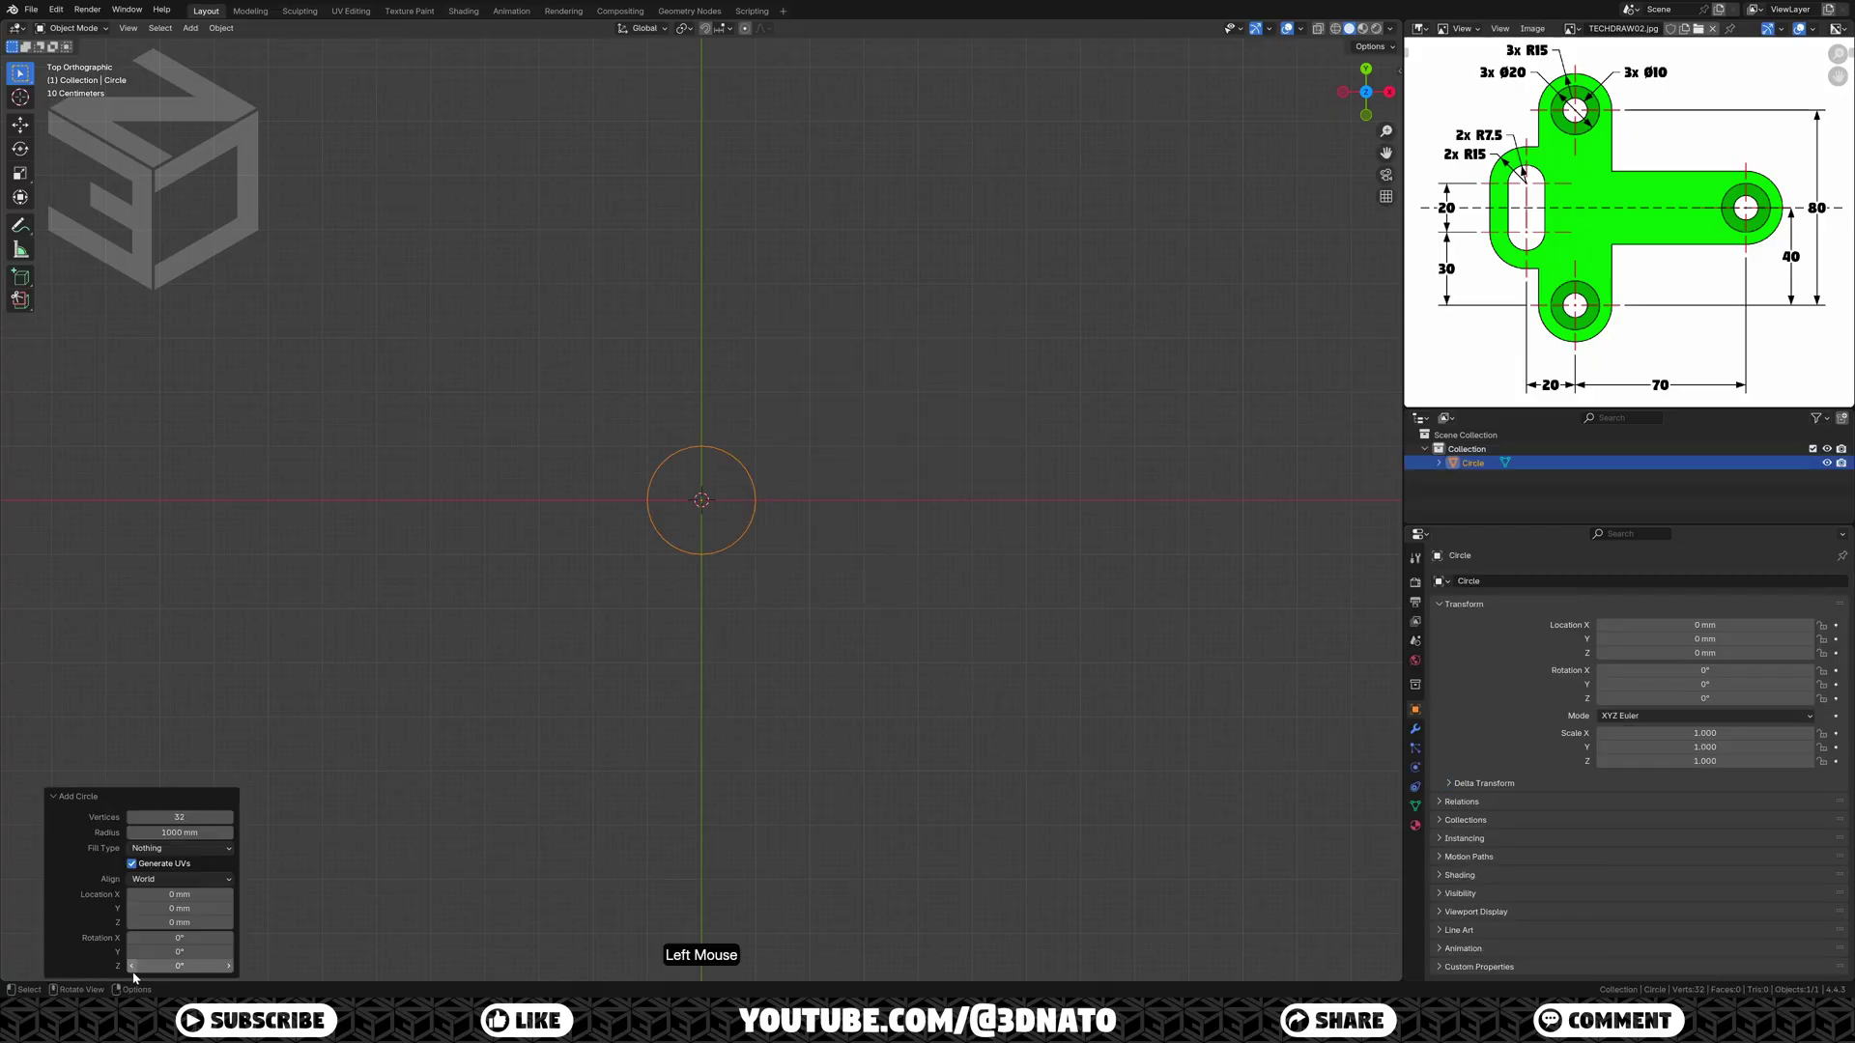
double_click(178, 817)
type("64")
key("Tab")
type("15")
key("Return")
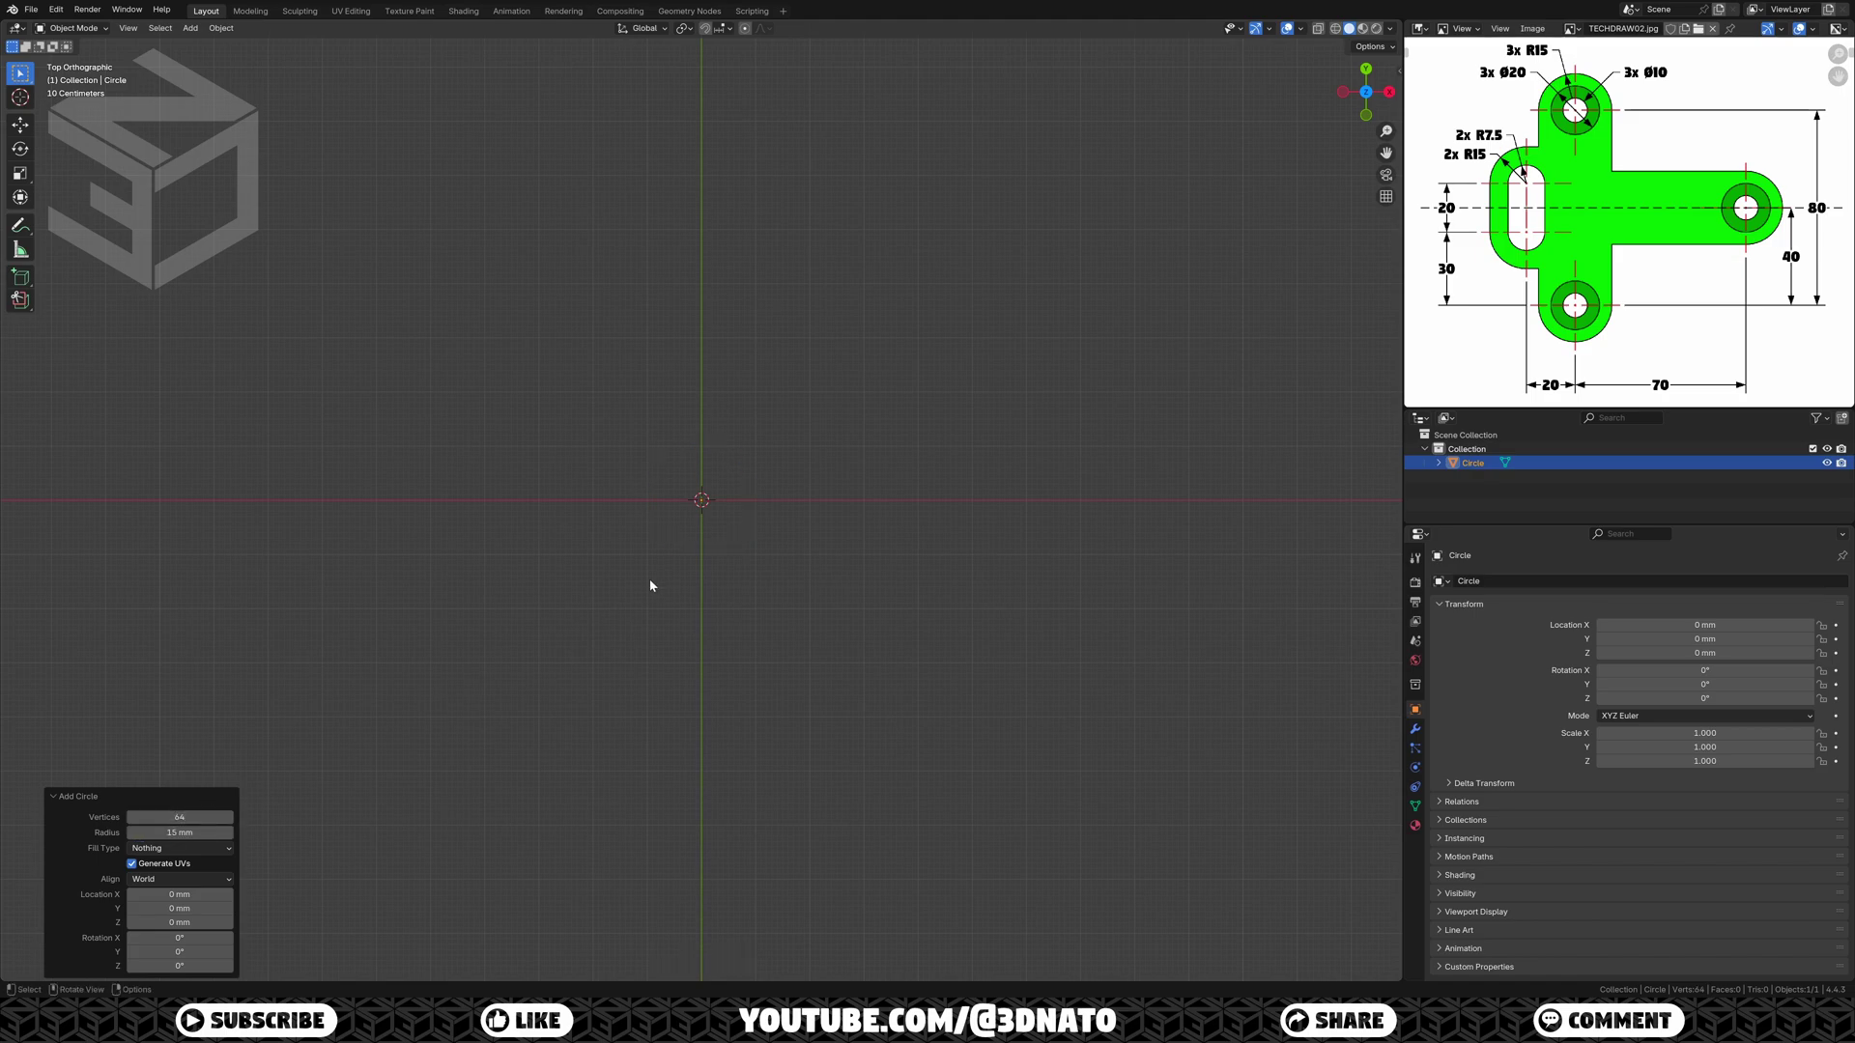
key("KP_Decimal")
key("shift+d")
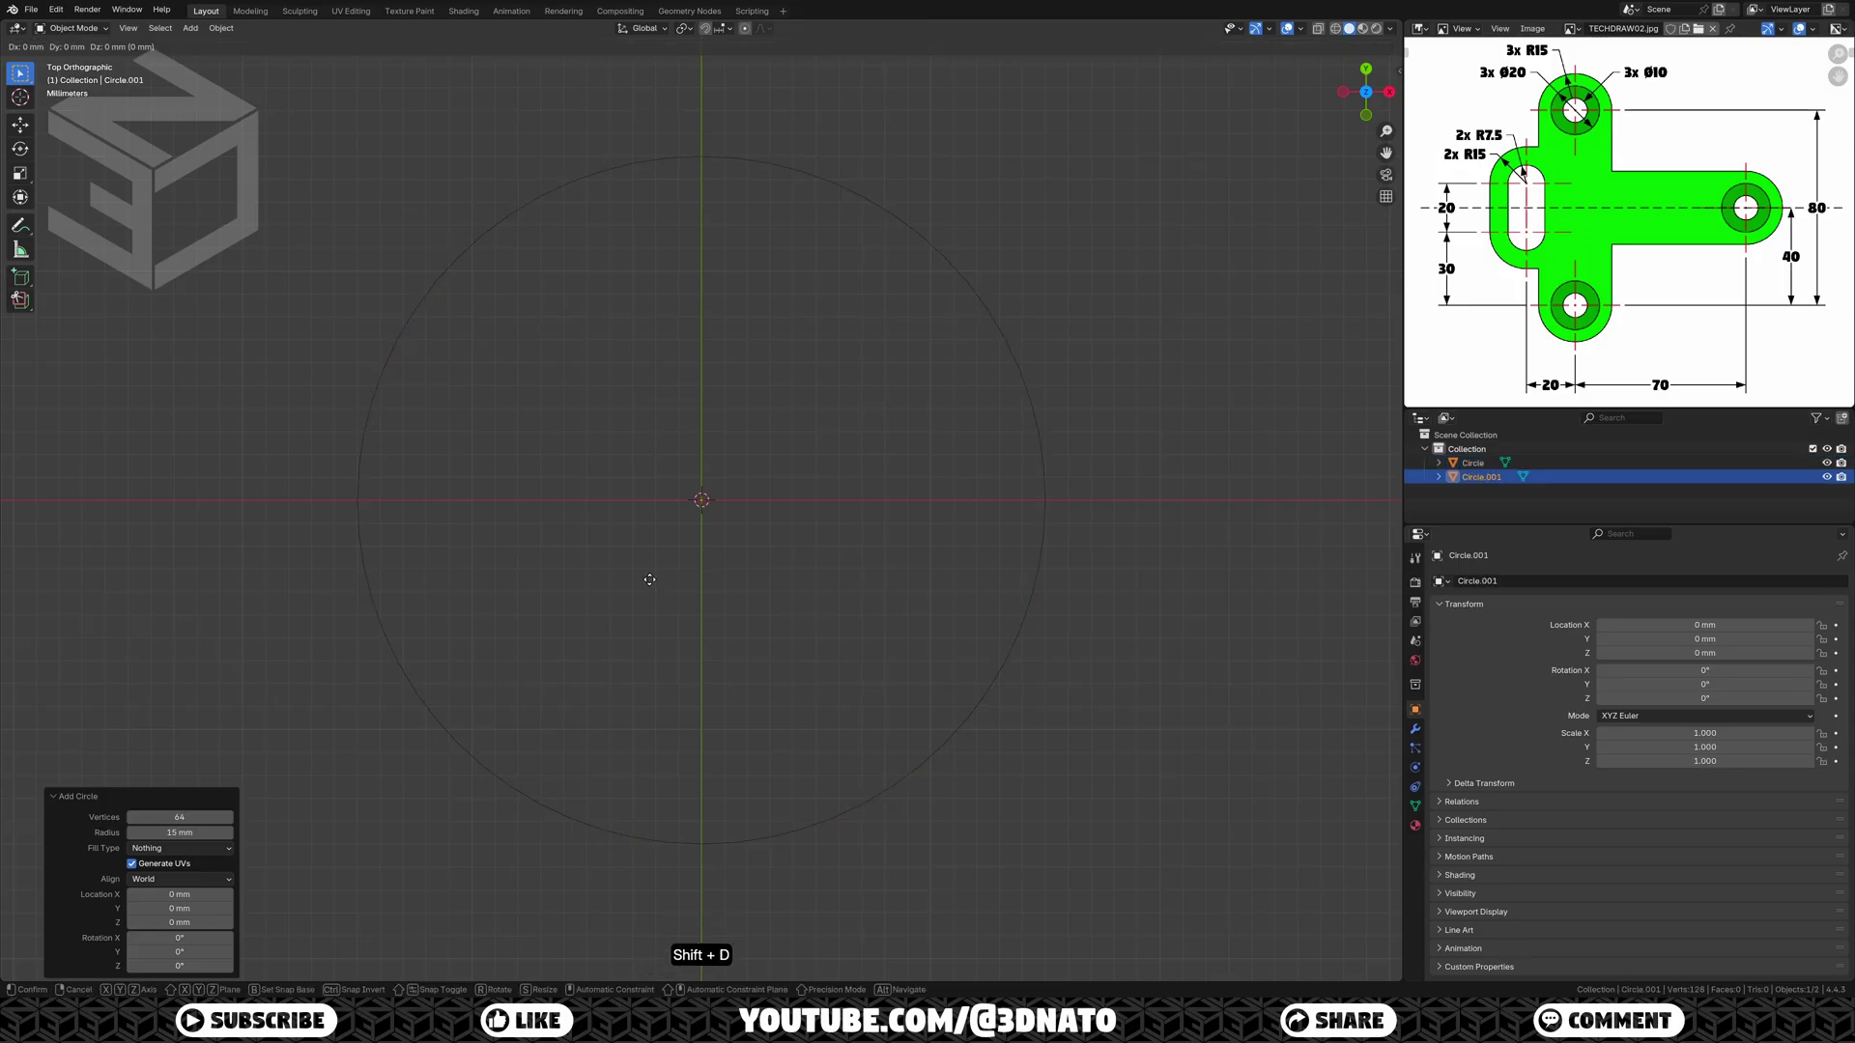
Step: Make two circle copies at the origin and move one to X -20, Y -10 mm
key("KP_Enter")
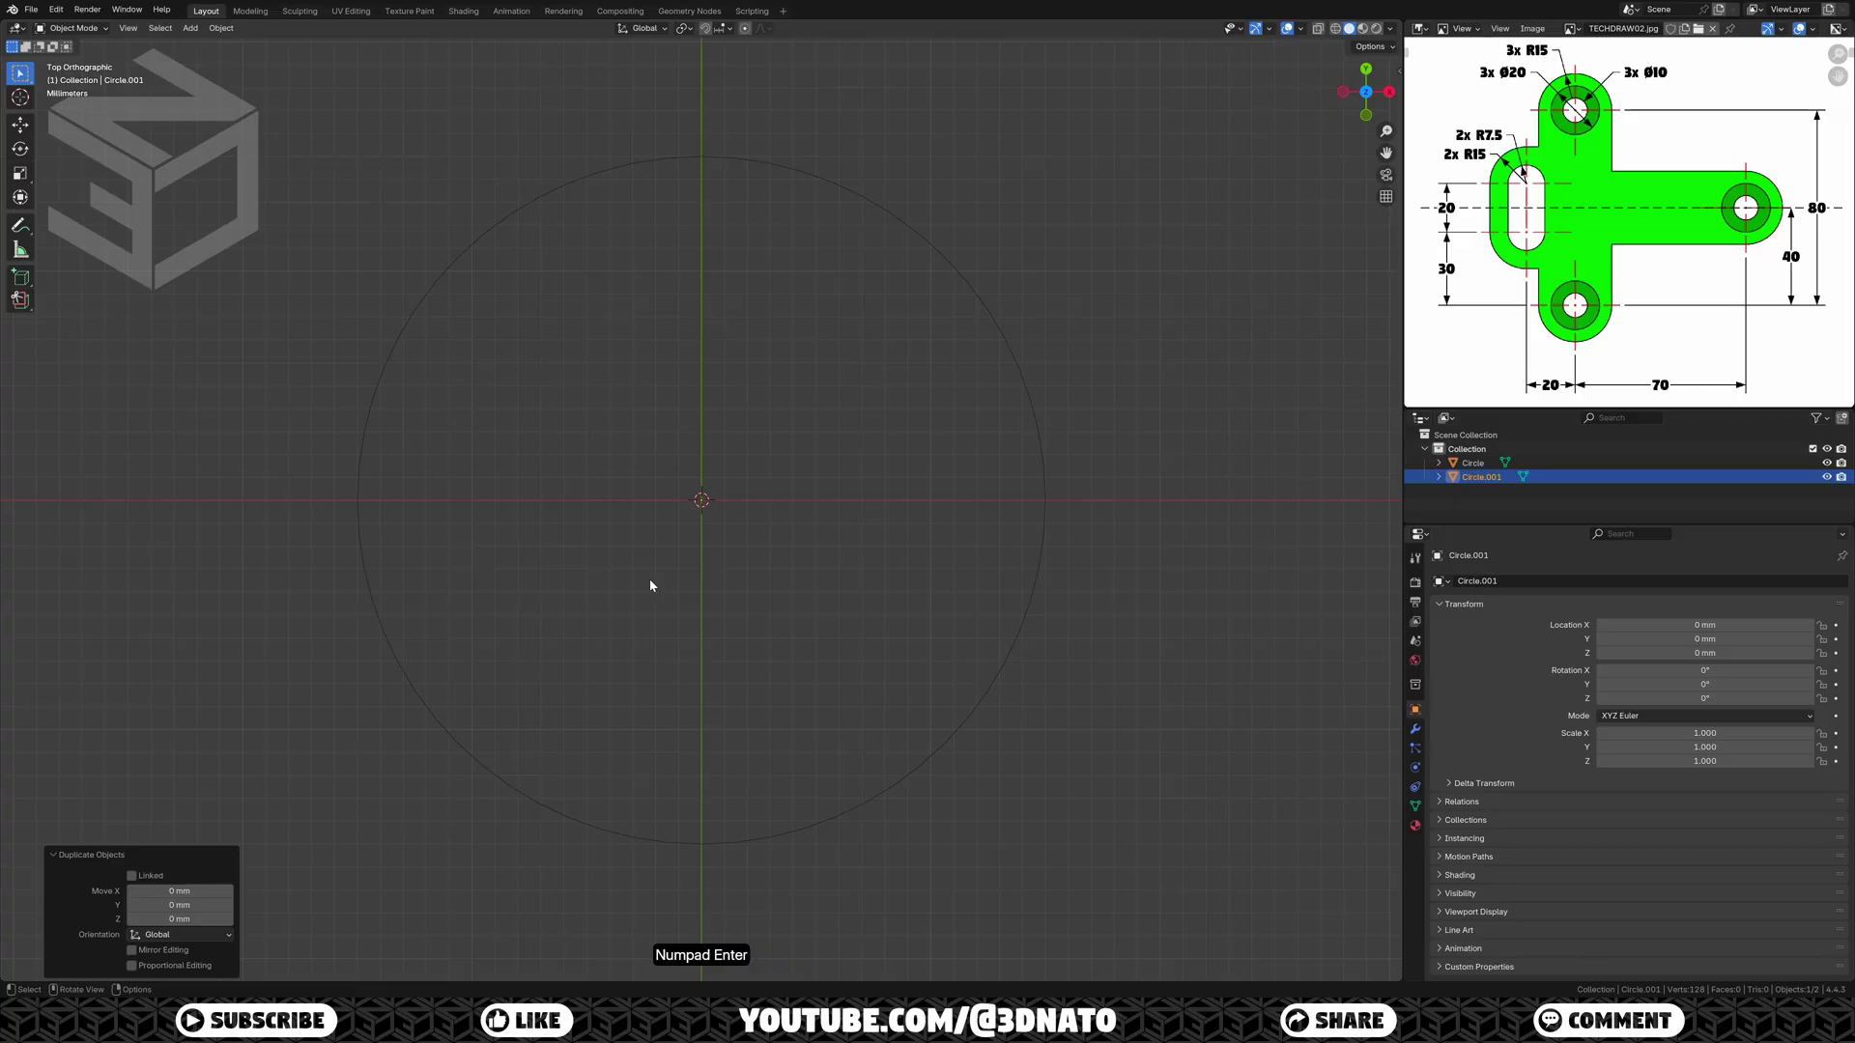
key("shift+d")
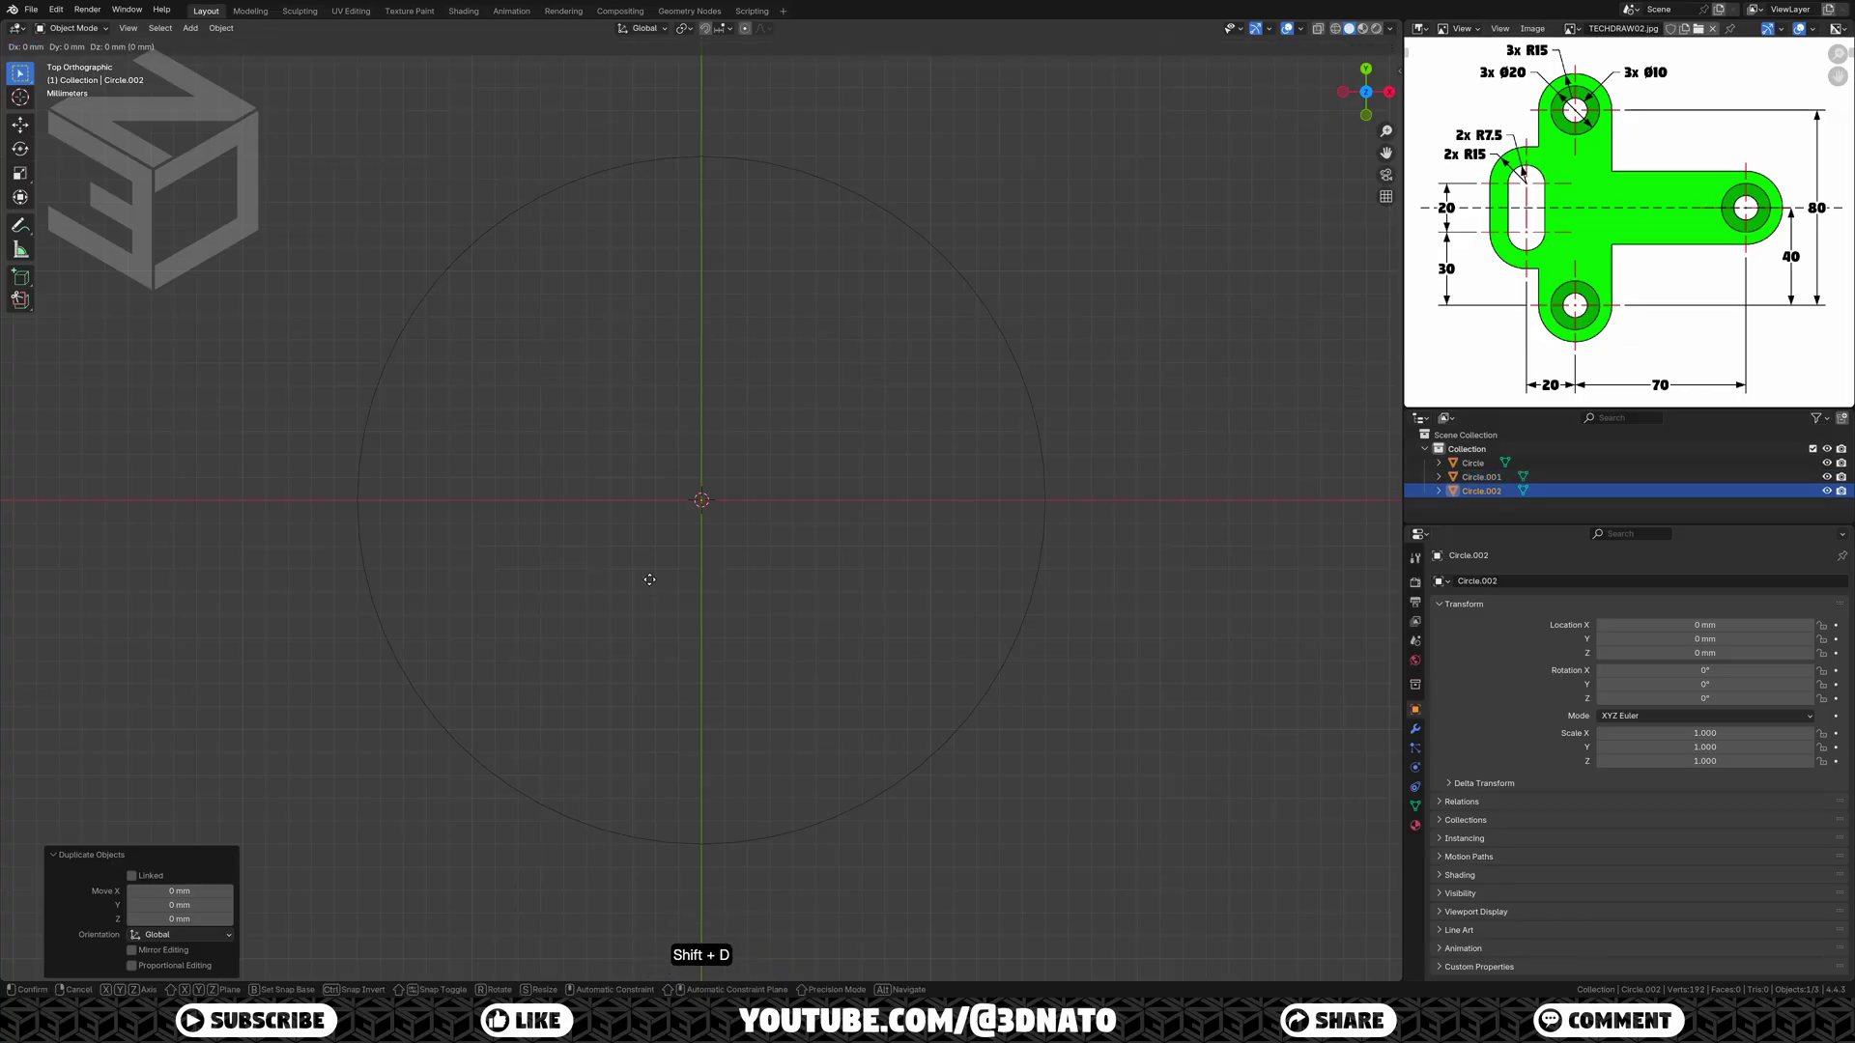
key("KP_Enter")
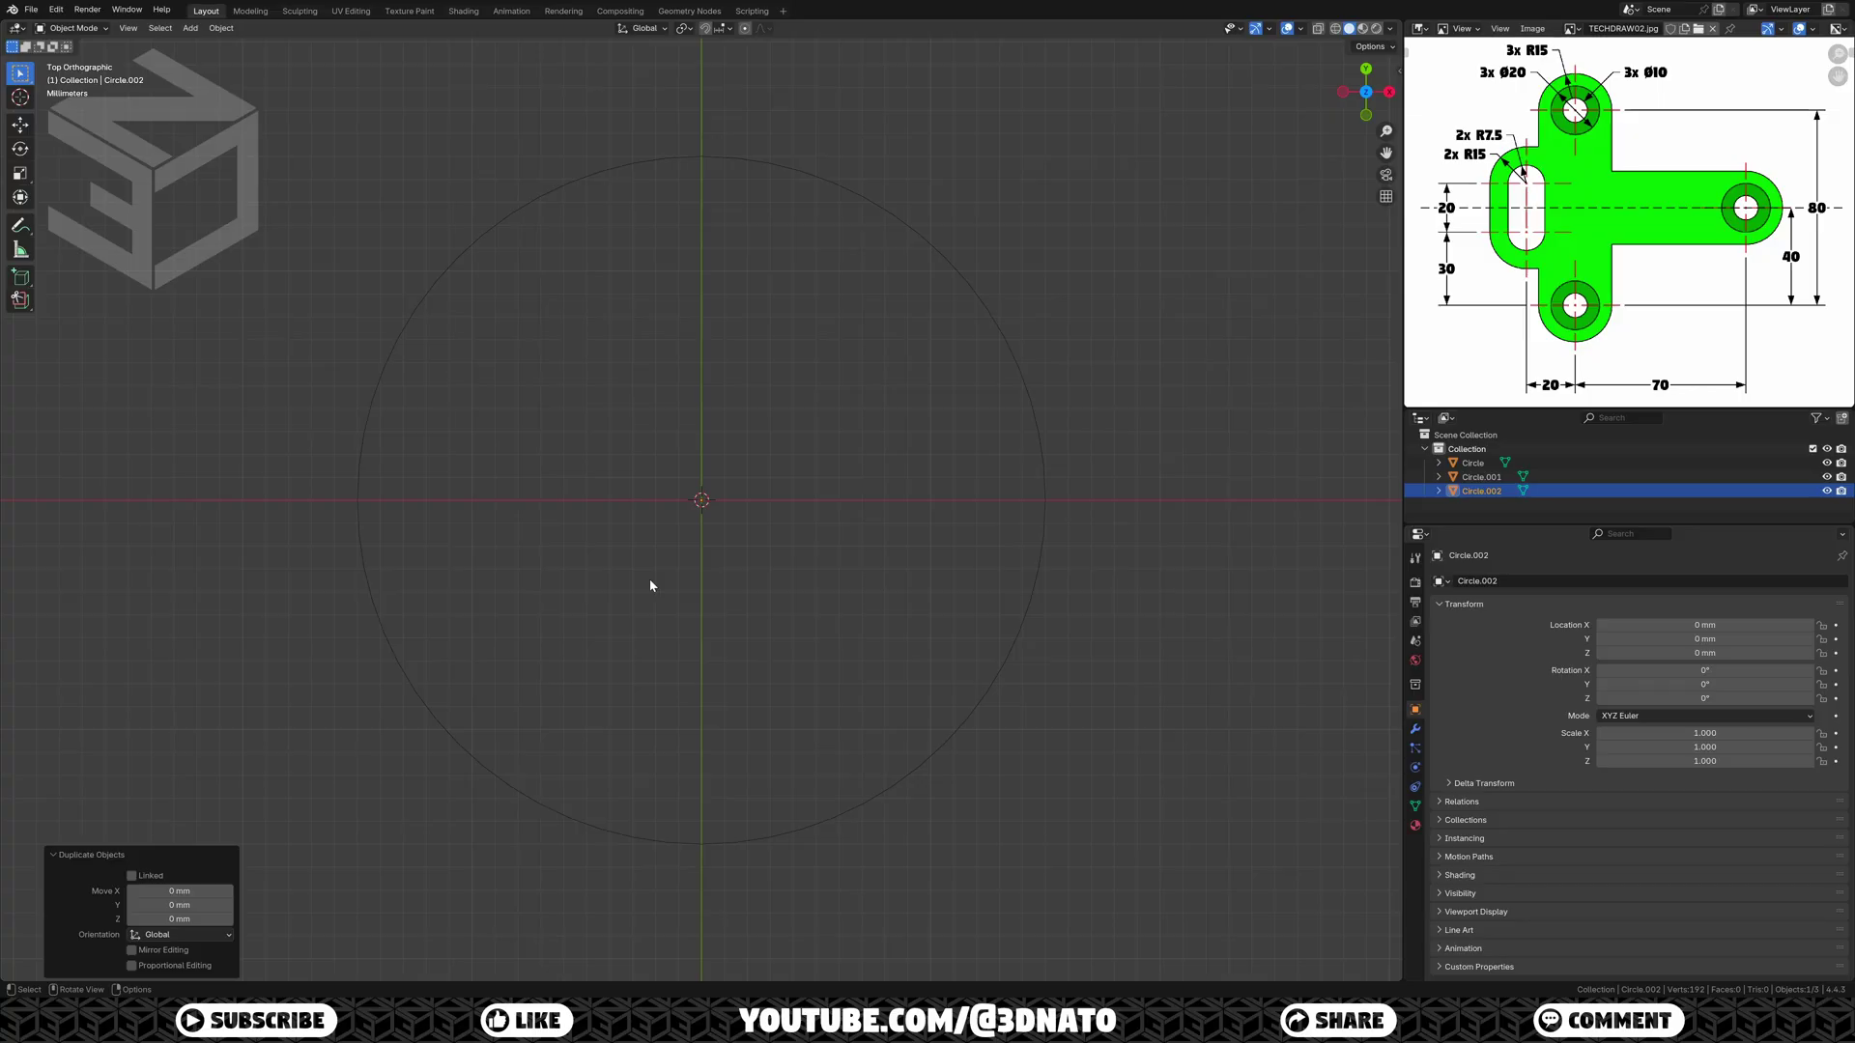
key("g")
type("x")
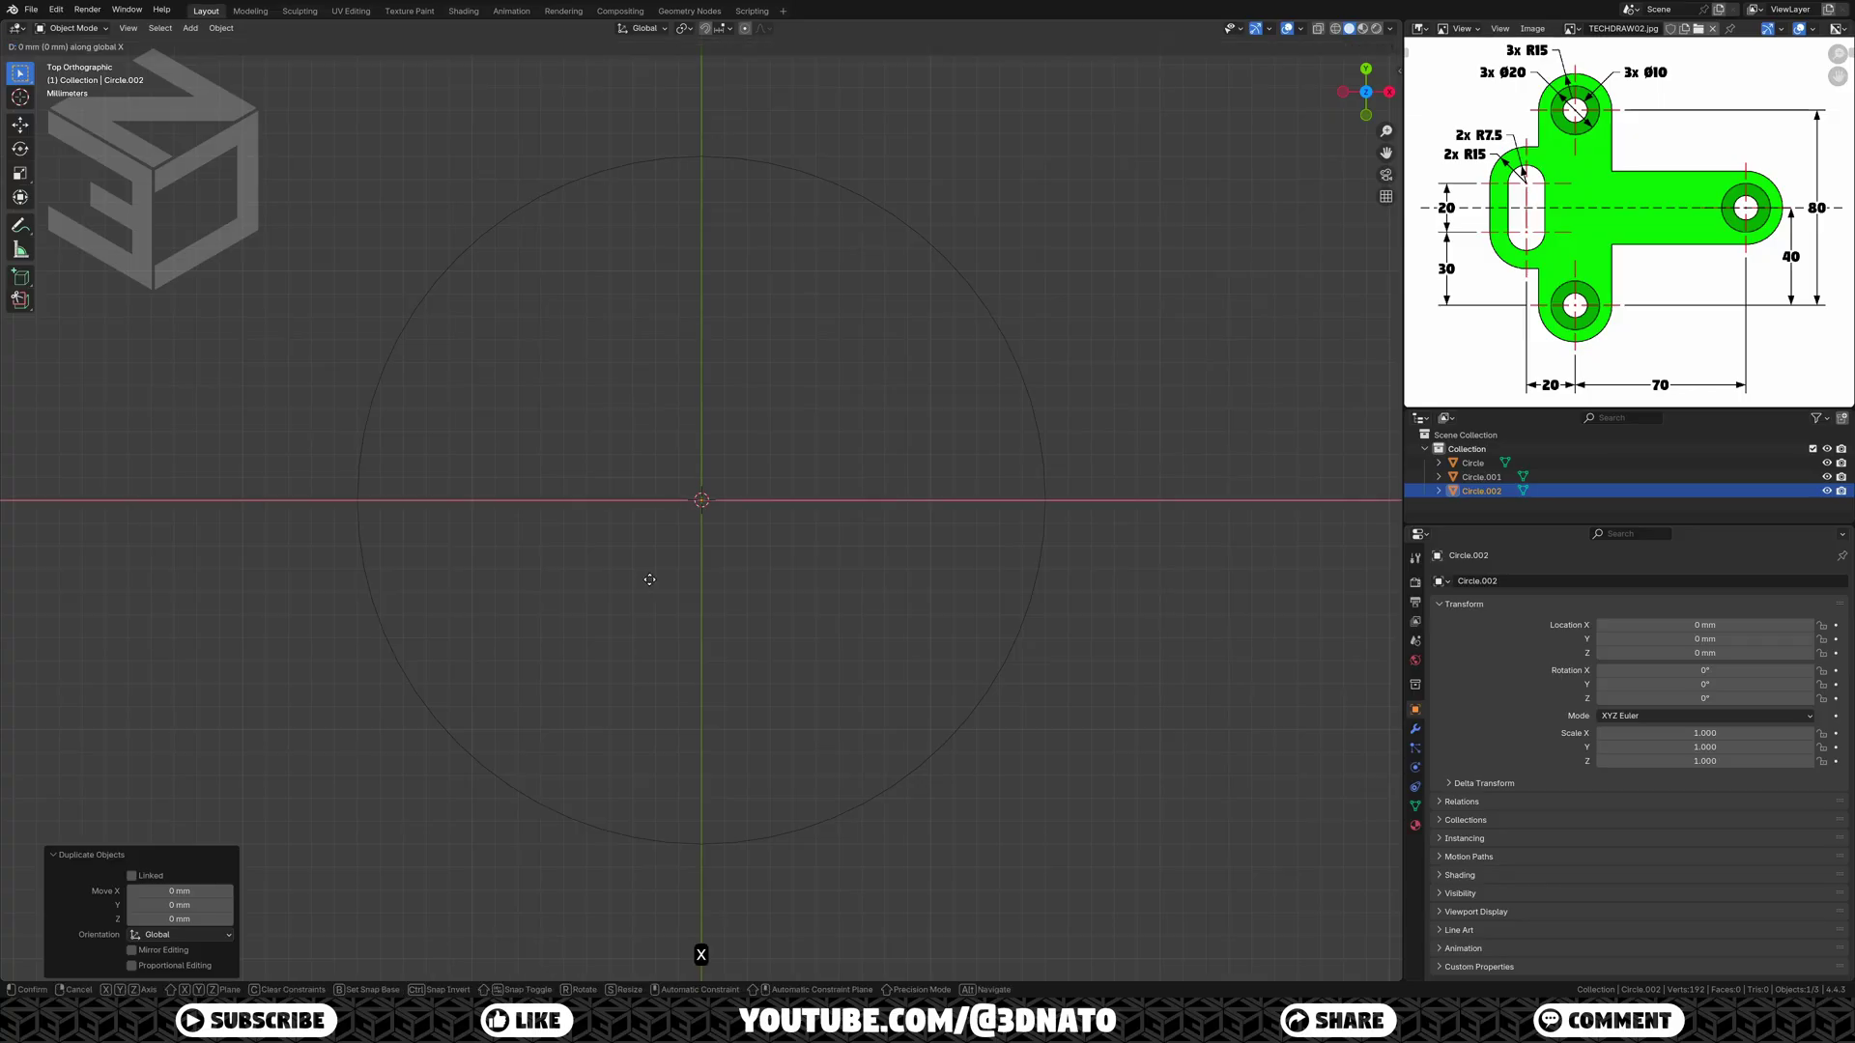
type("-20")
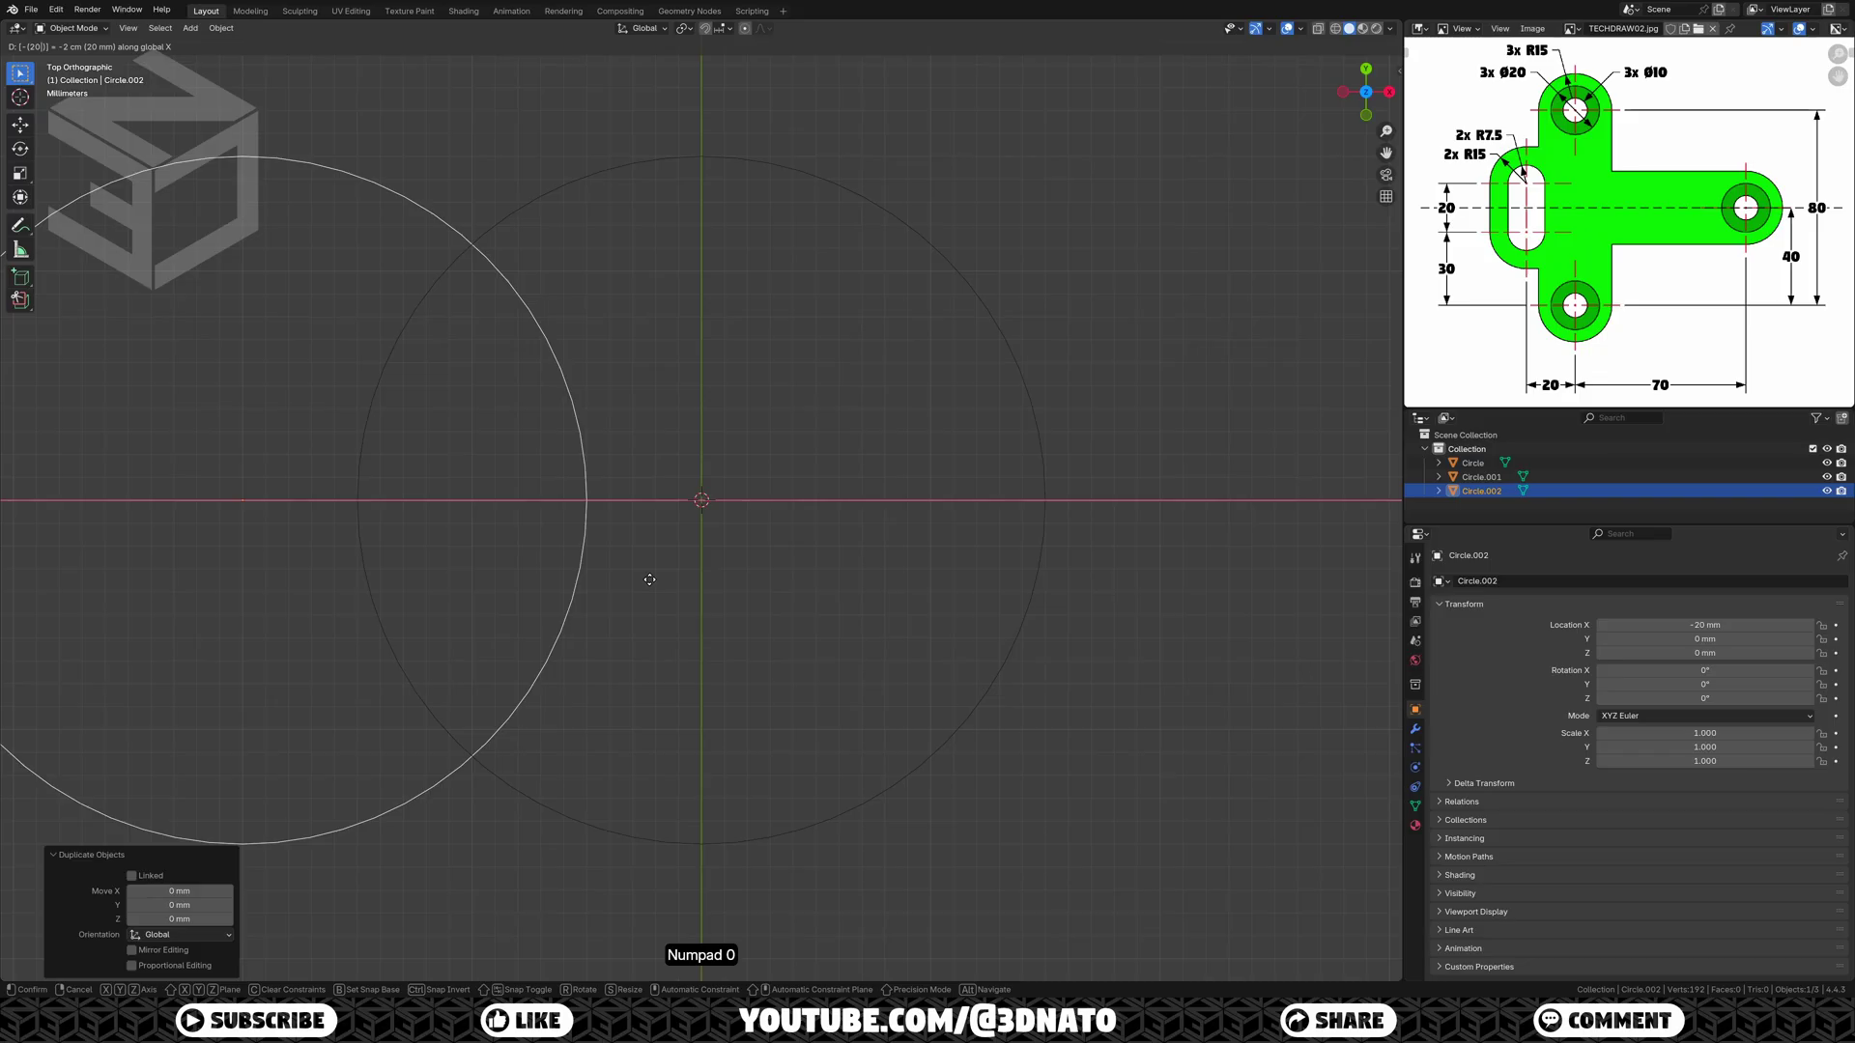
key("KP_Enter")
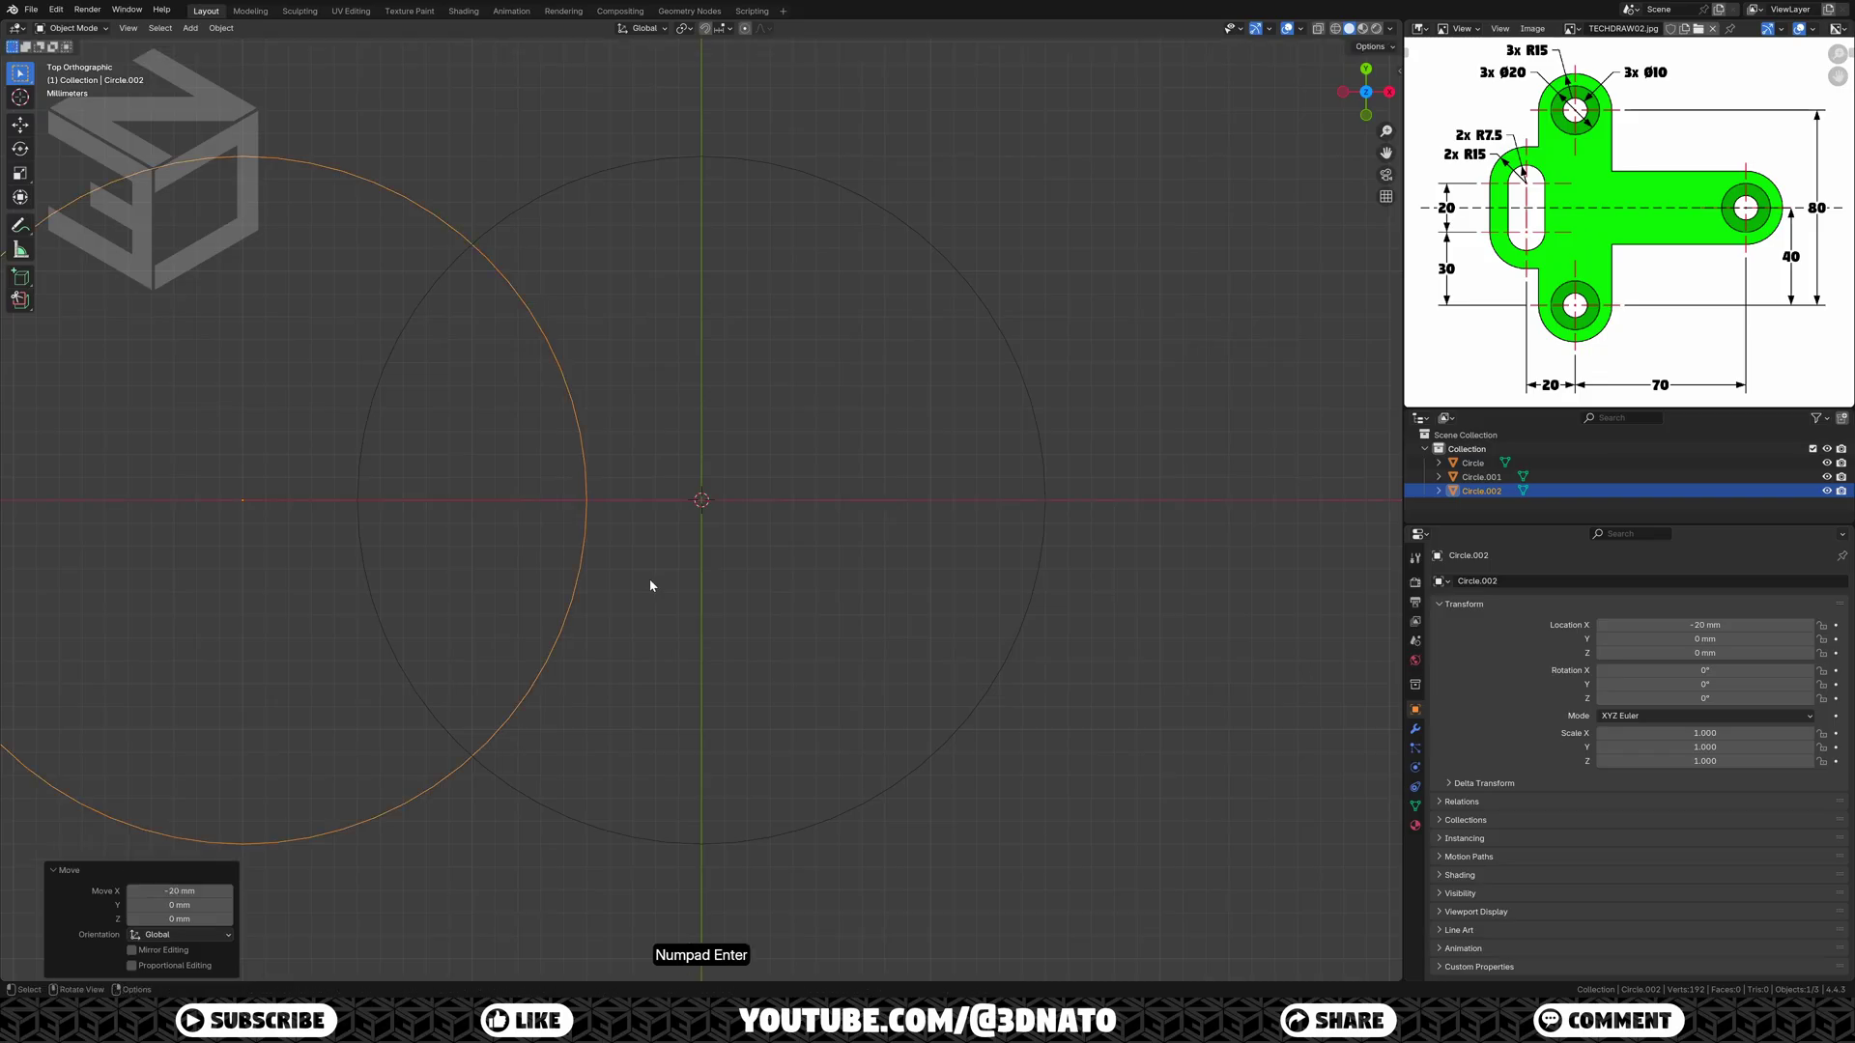
key("g")
key("y")
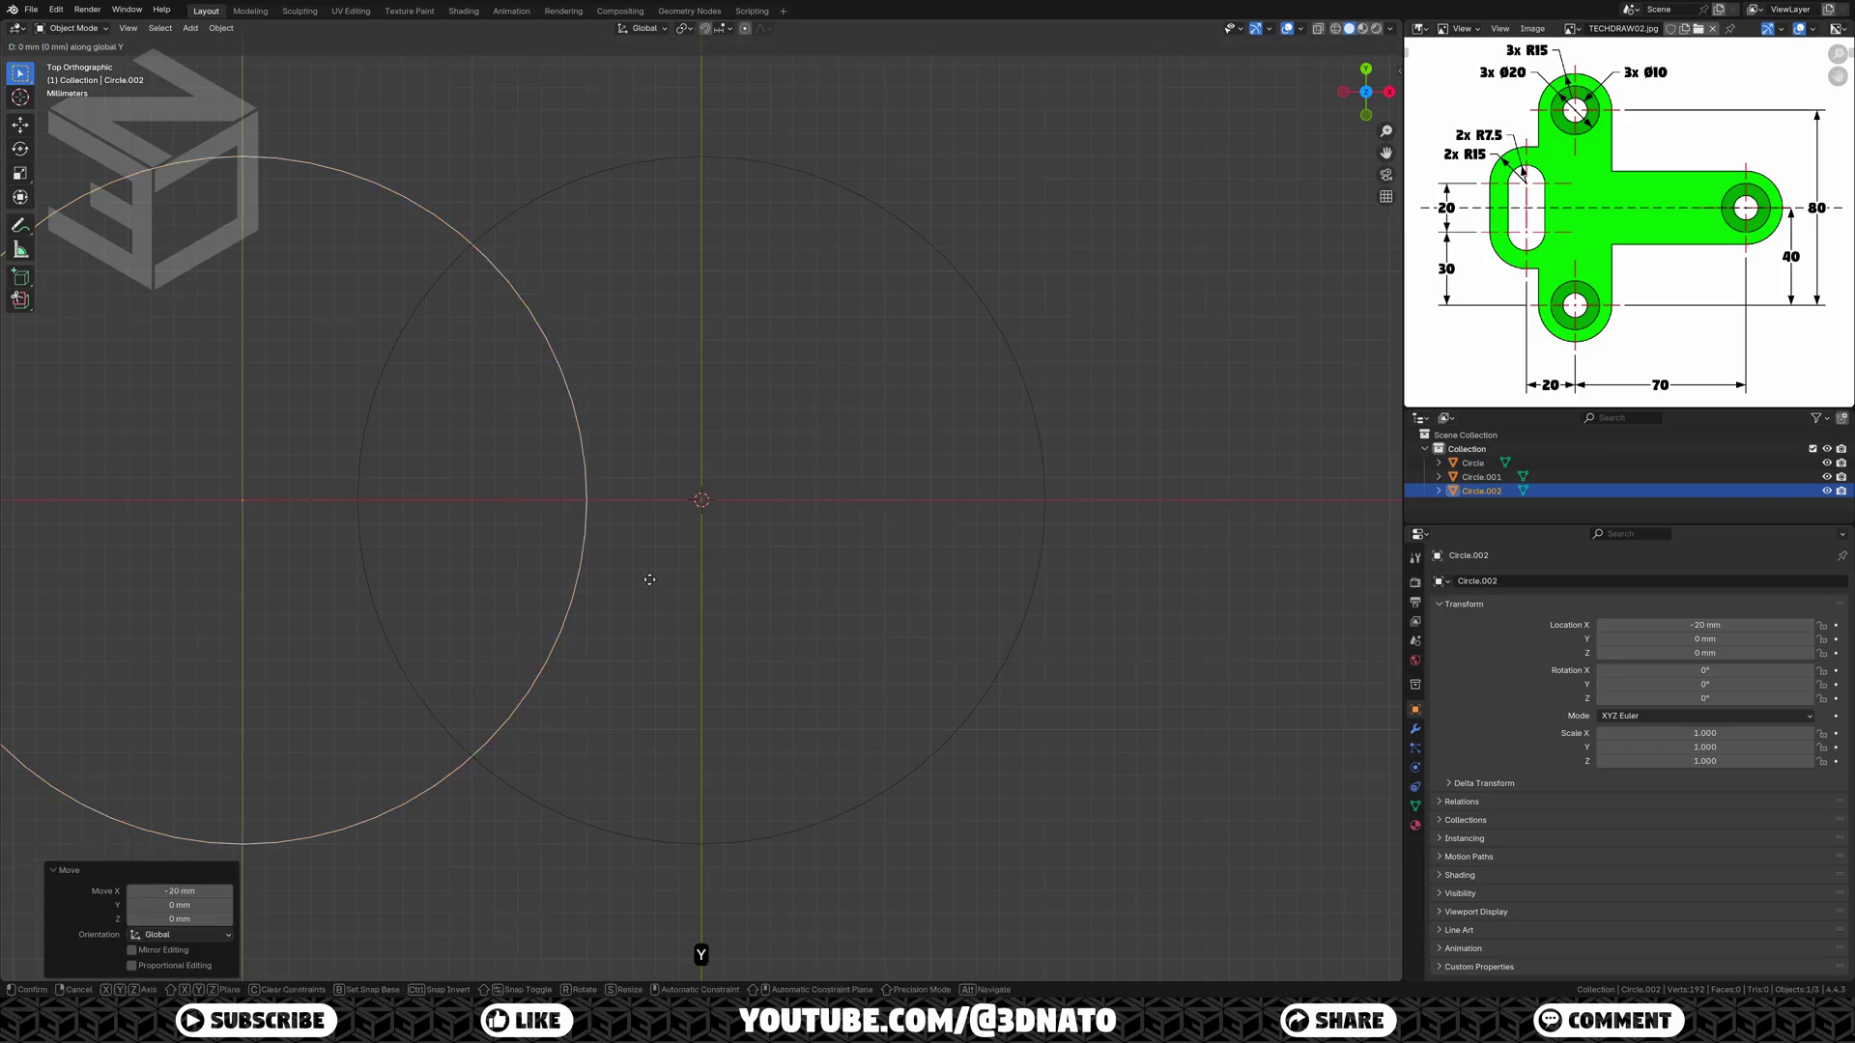
type("-10")
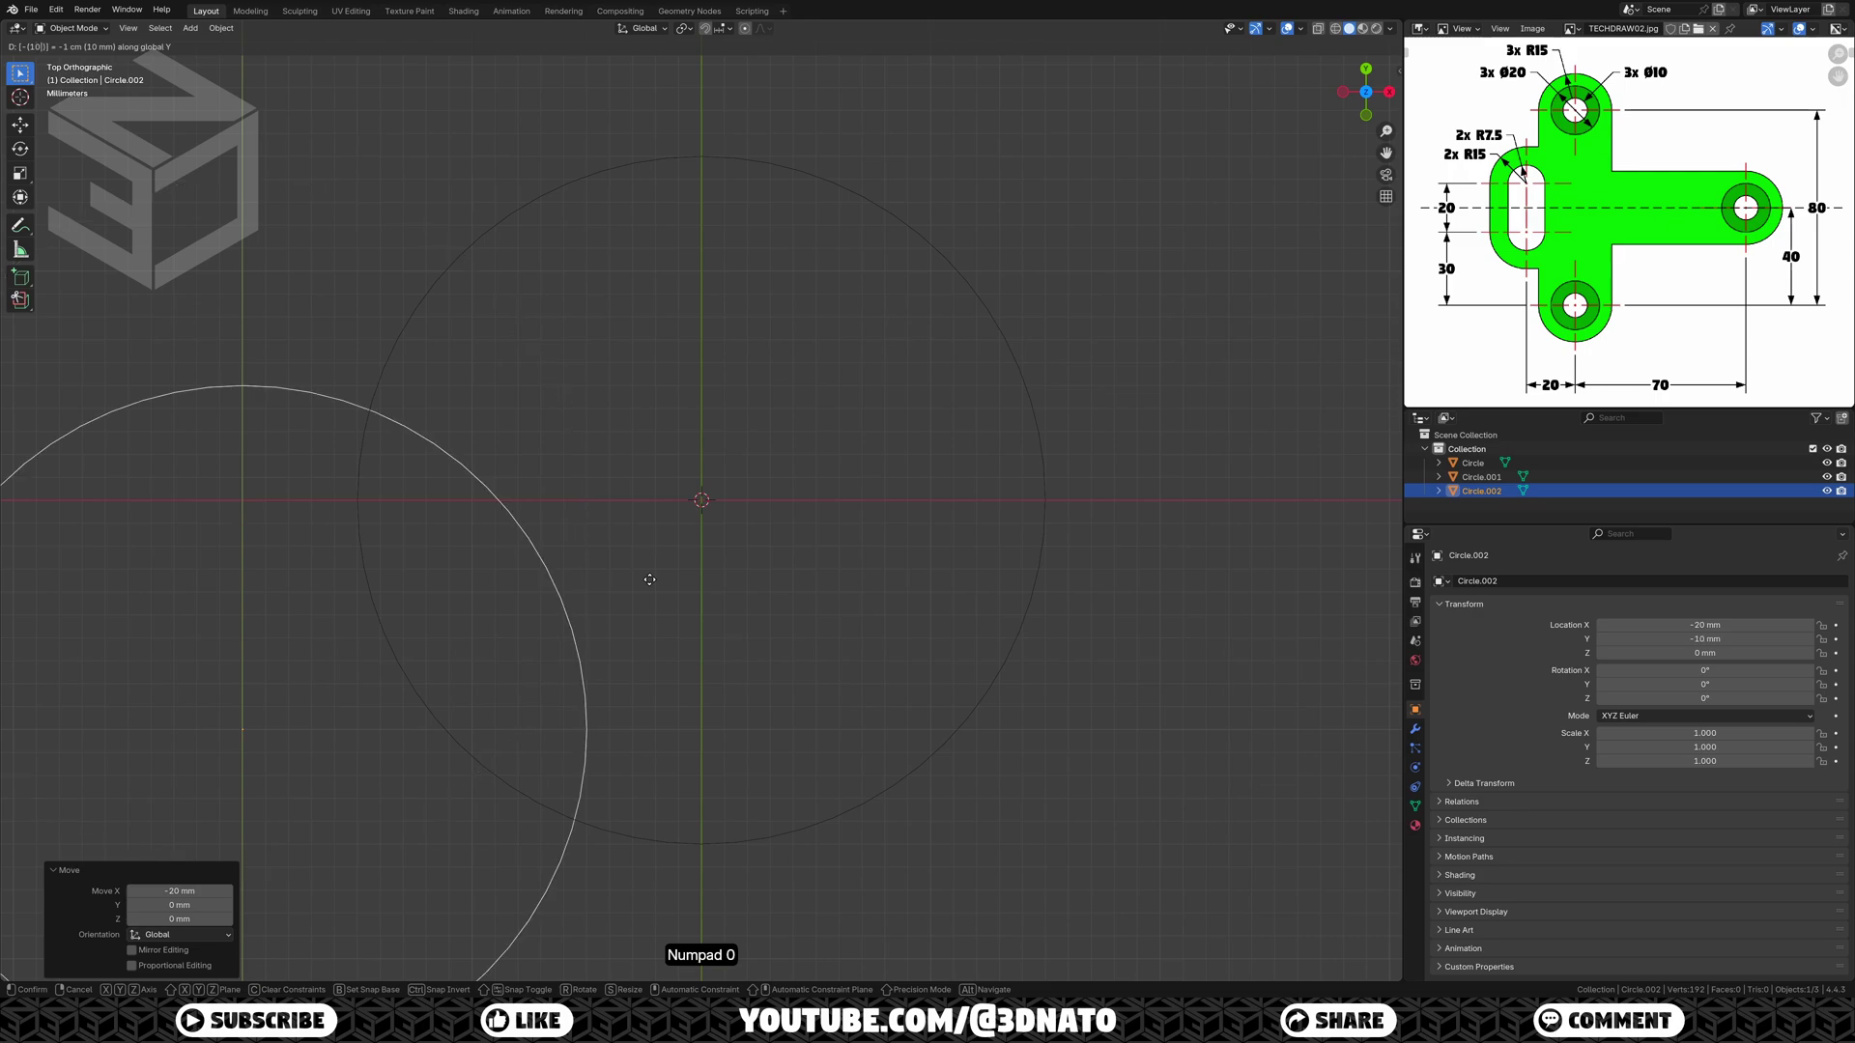
key("KP_Enter")
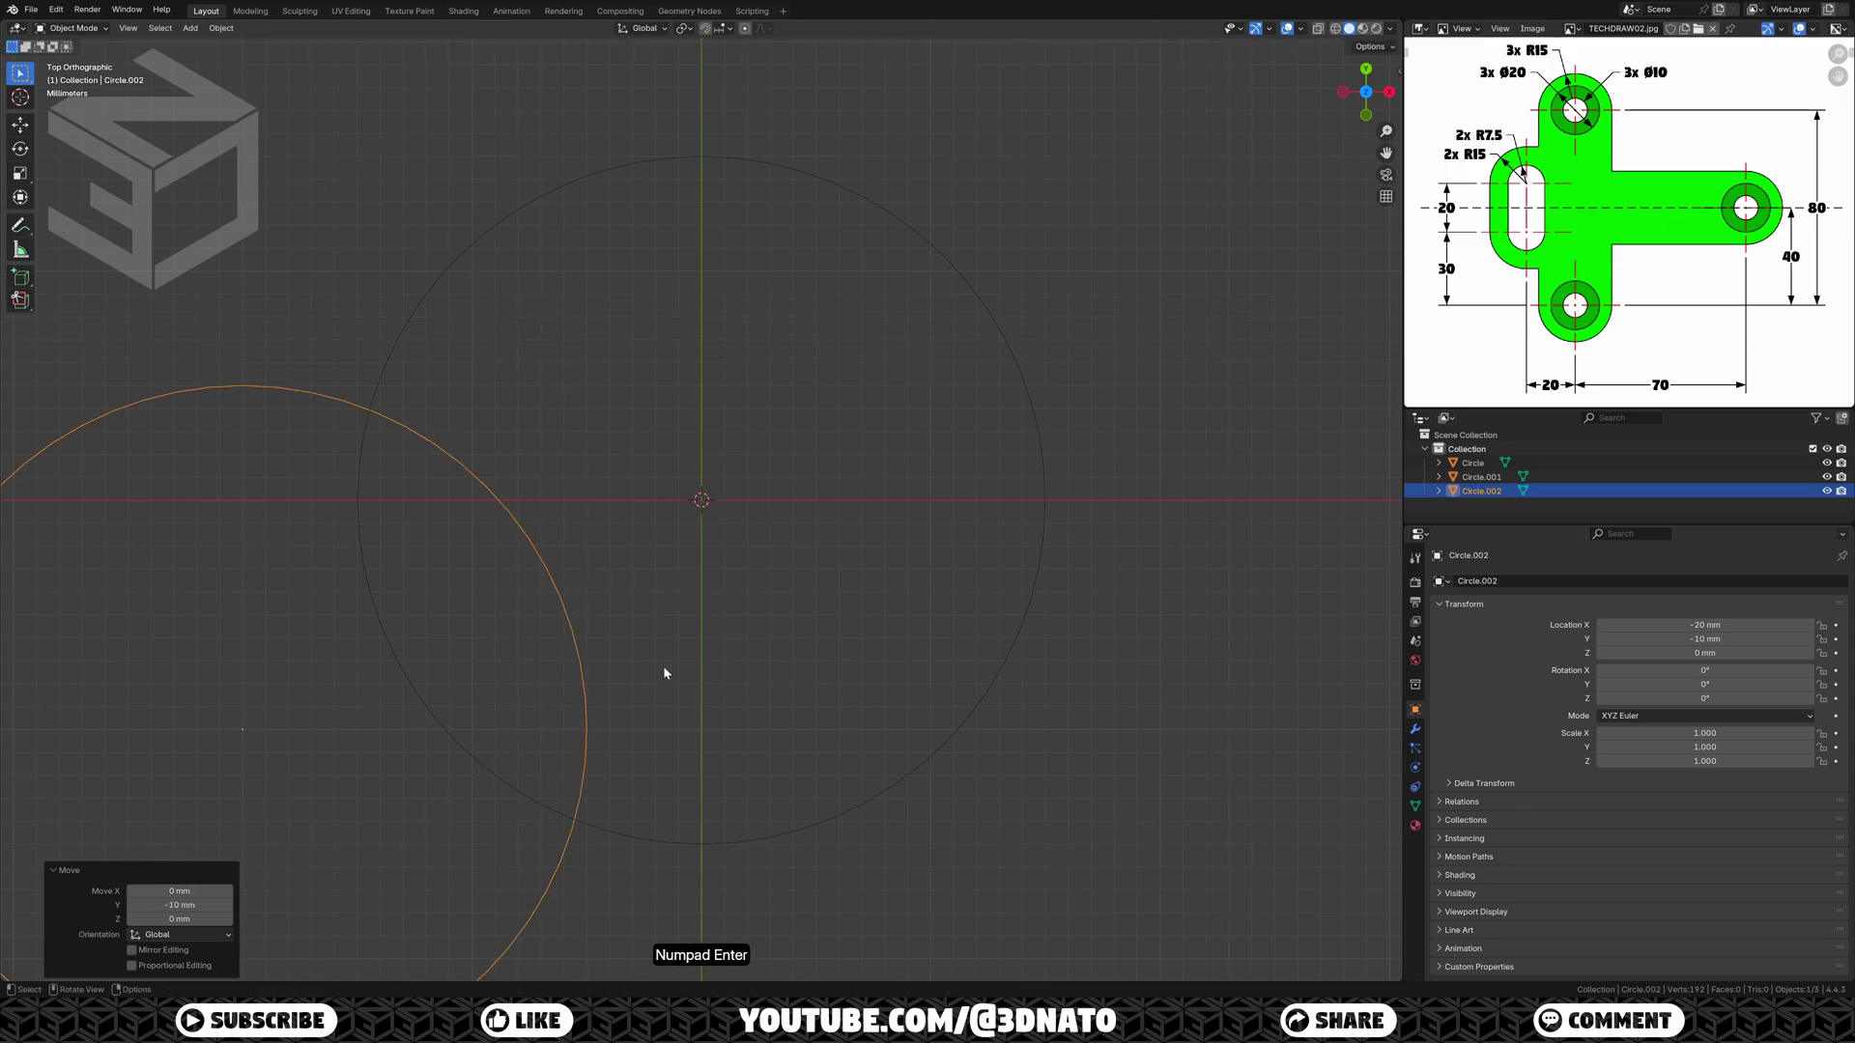
Step: Move the original circle to Y -40 mm and Circle.001 to X 70 mm
left_click(674, 841)
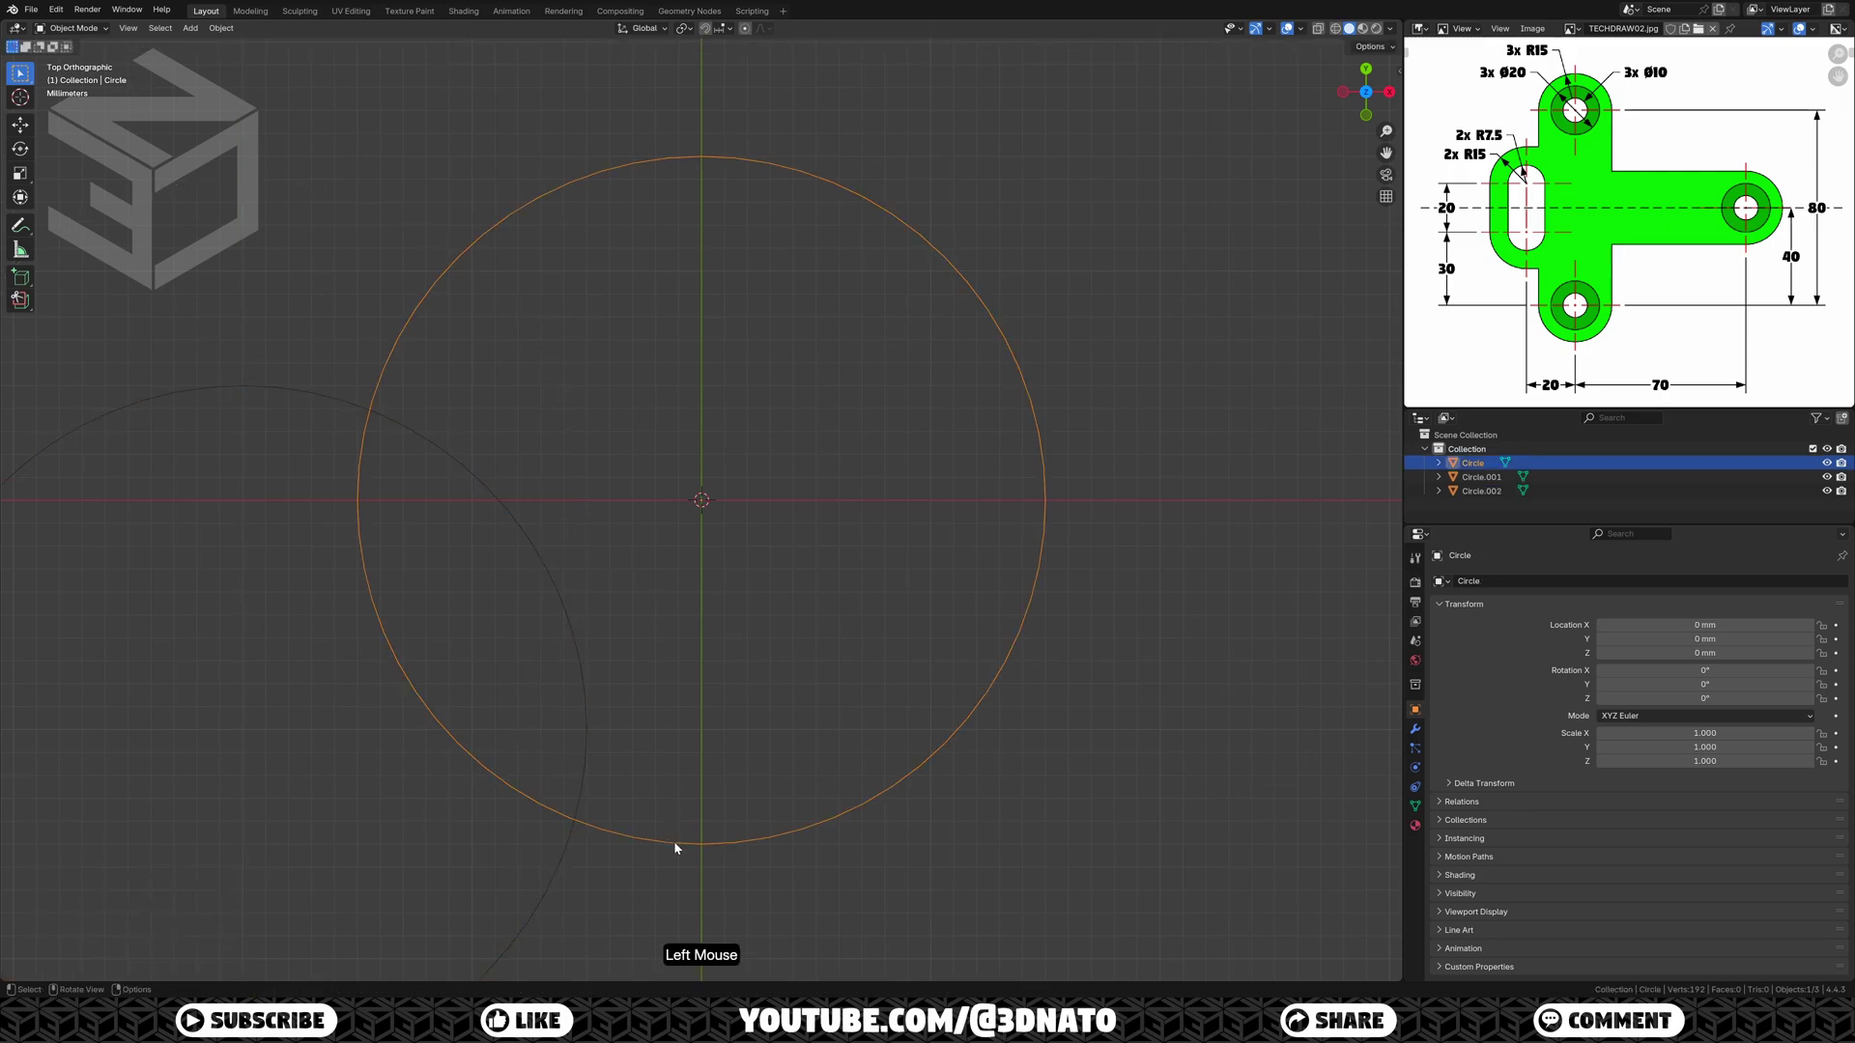
key("g")
type("y")
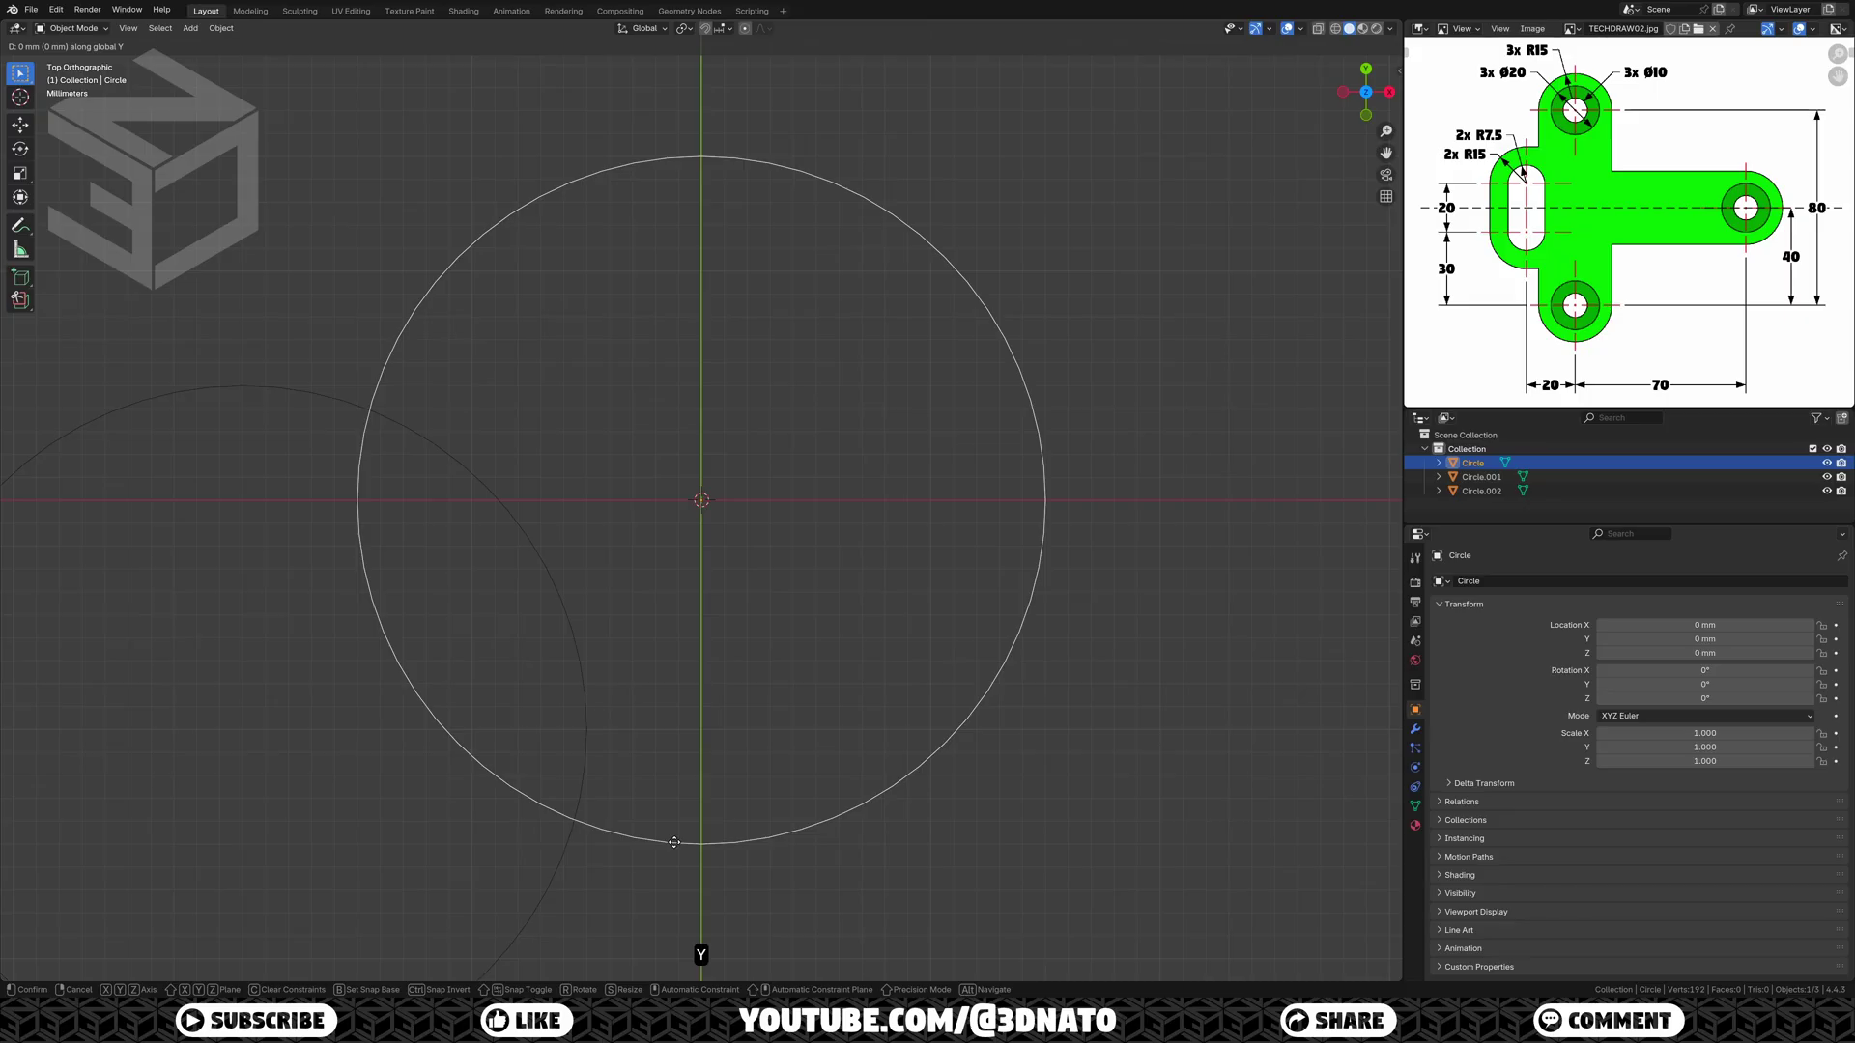
type("-40")
key("KP_Enter")
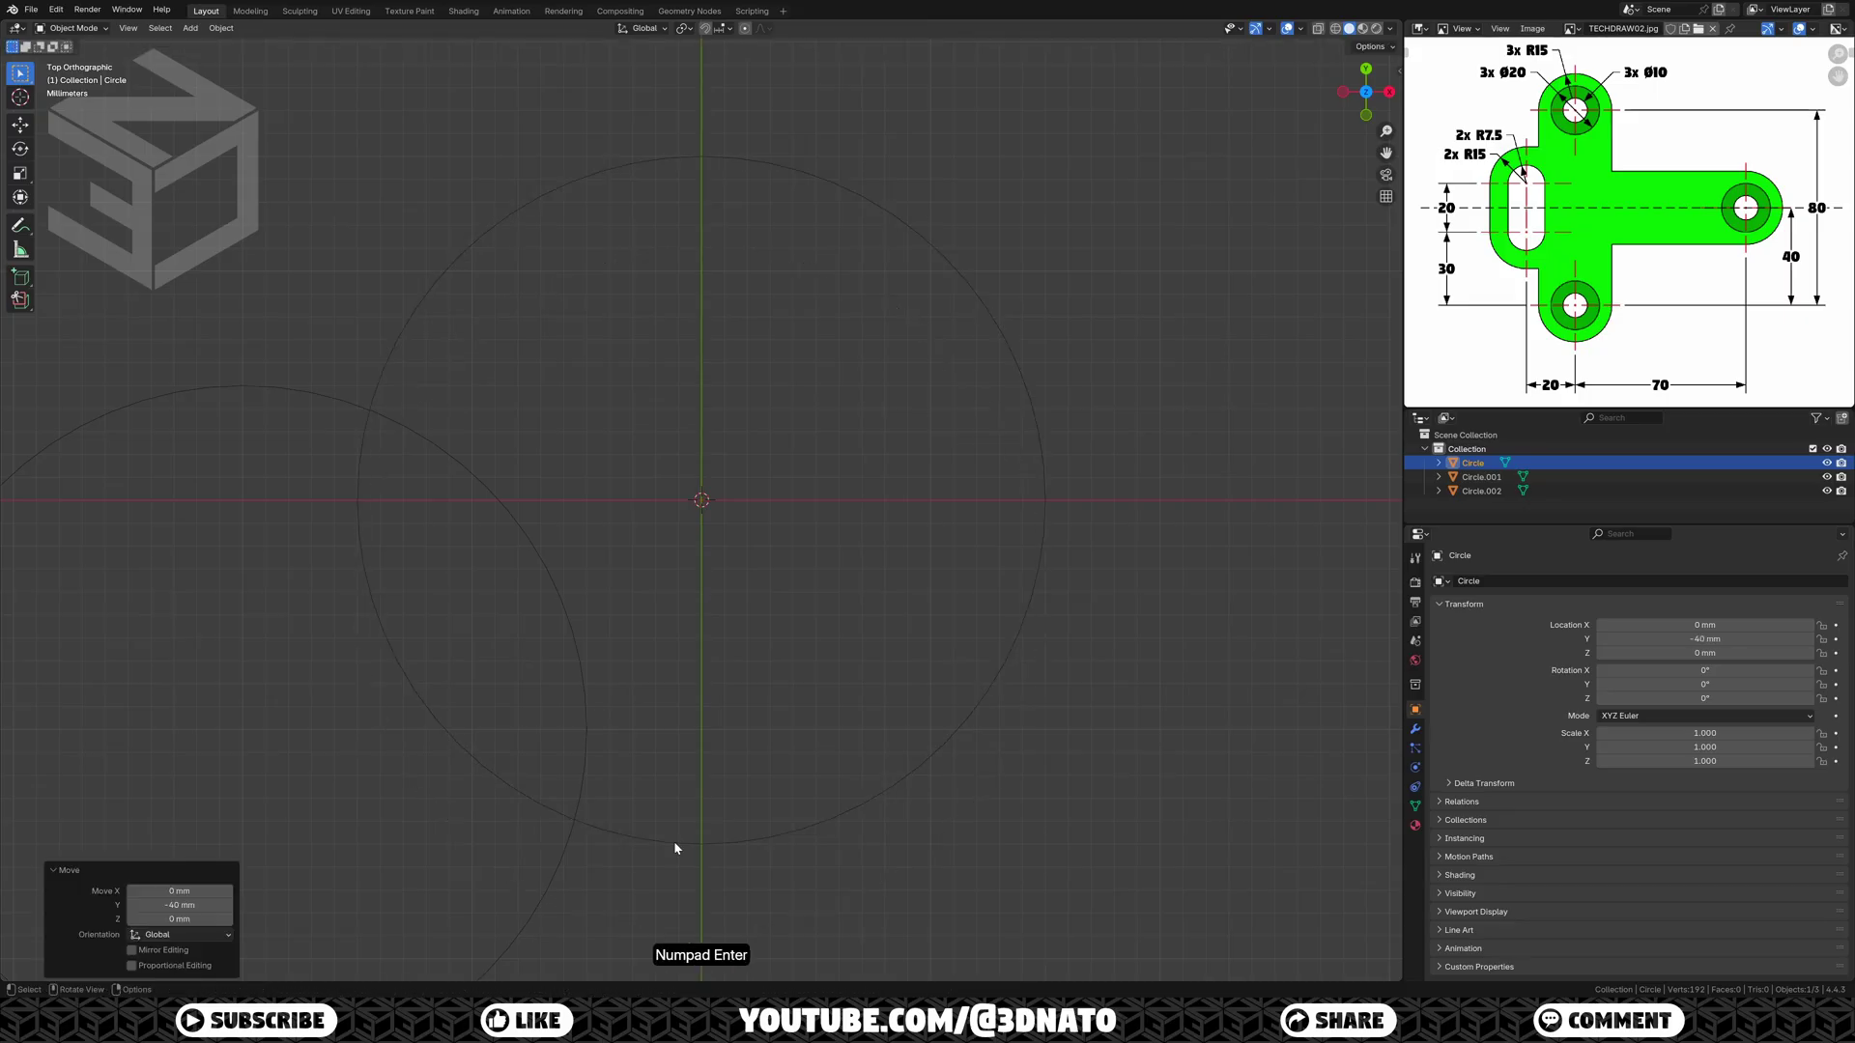
left_click(674, 847)
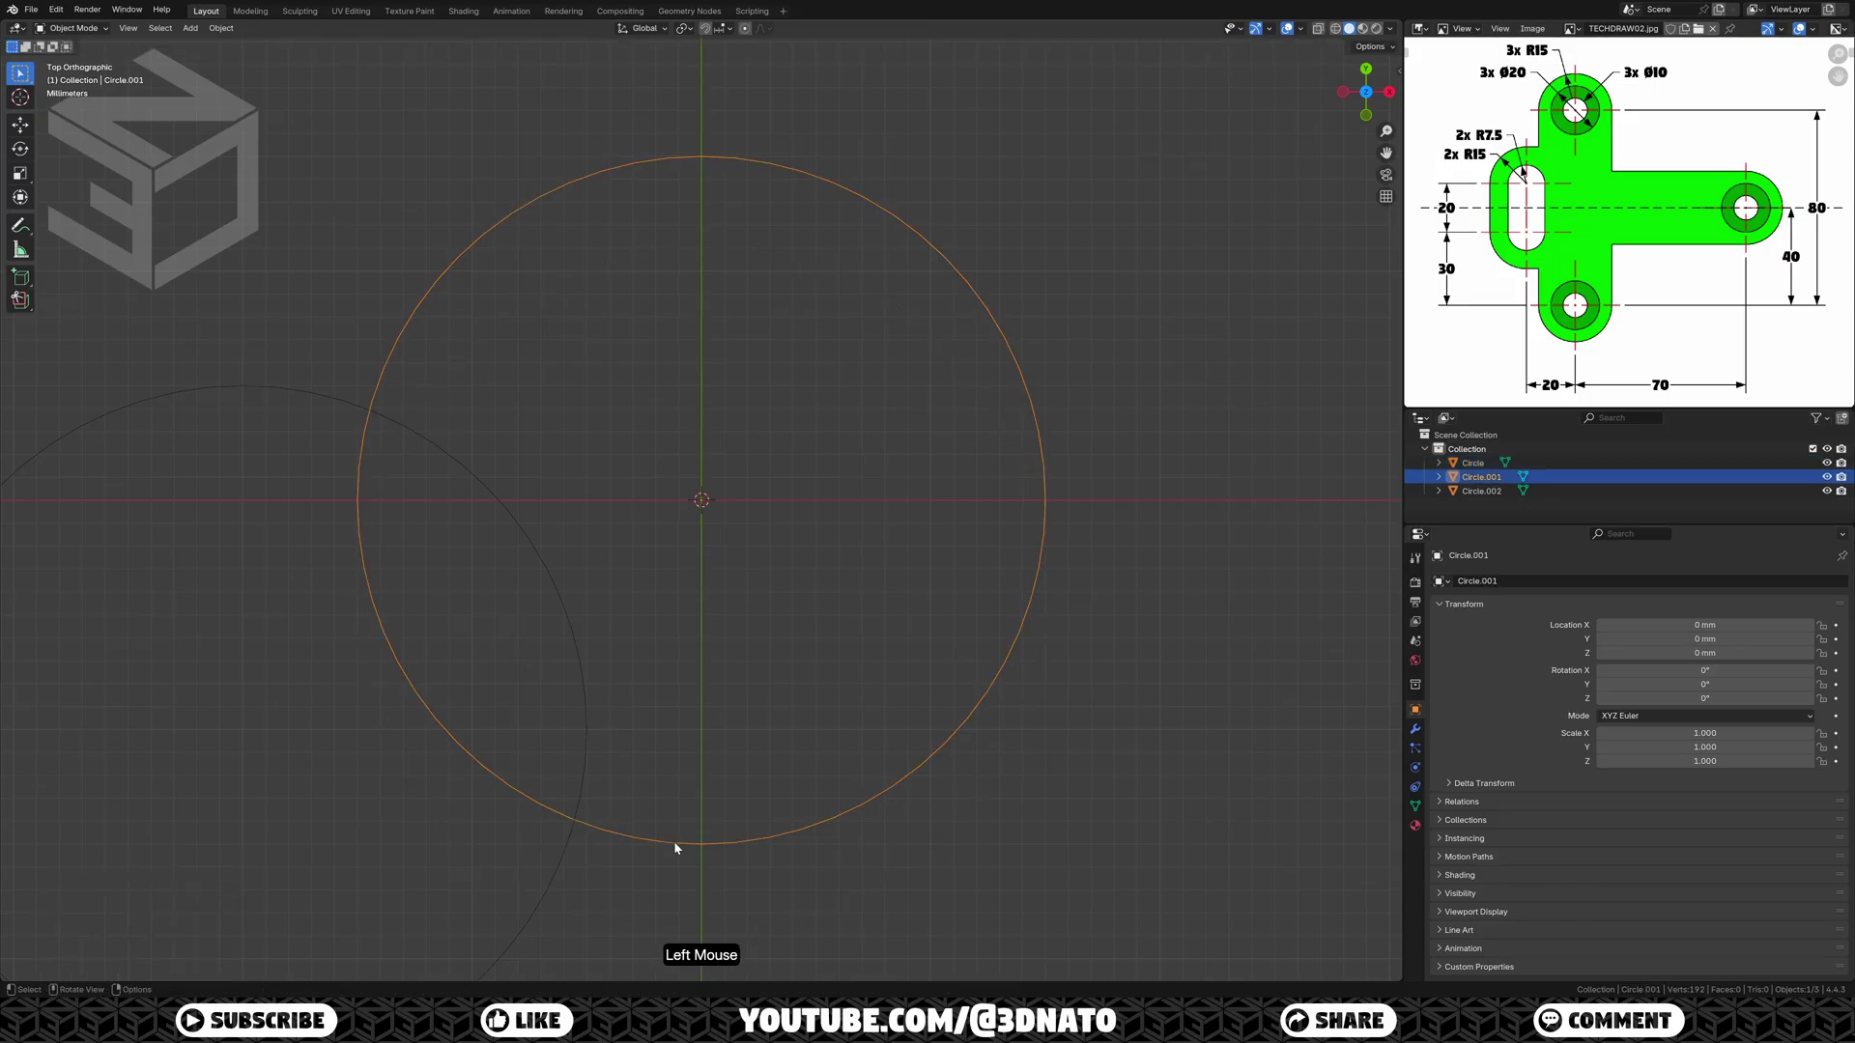
key("g")
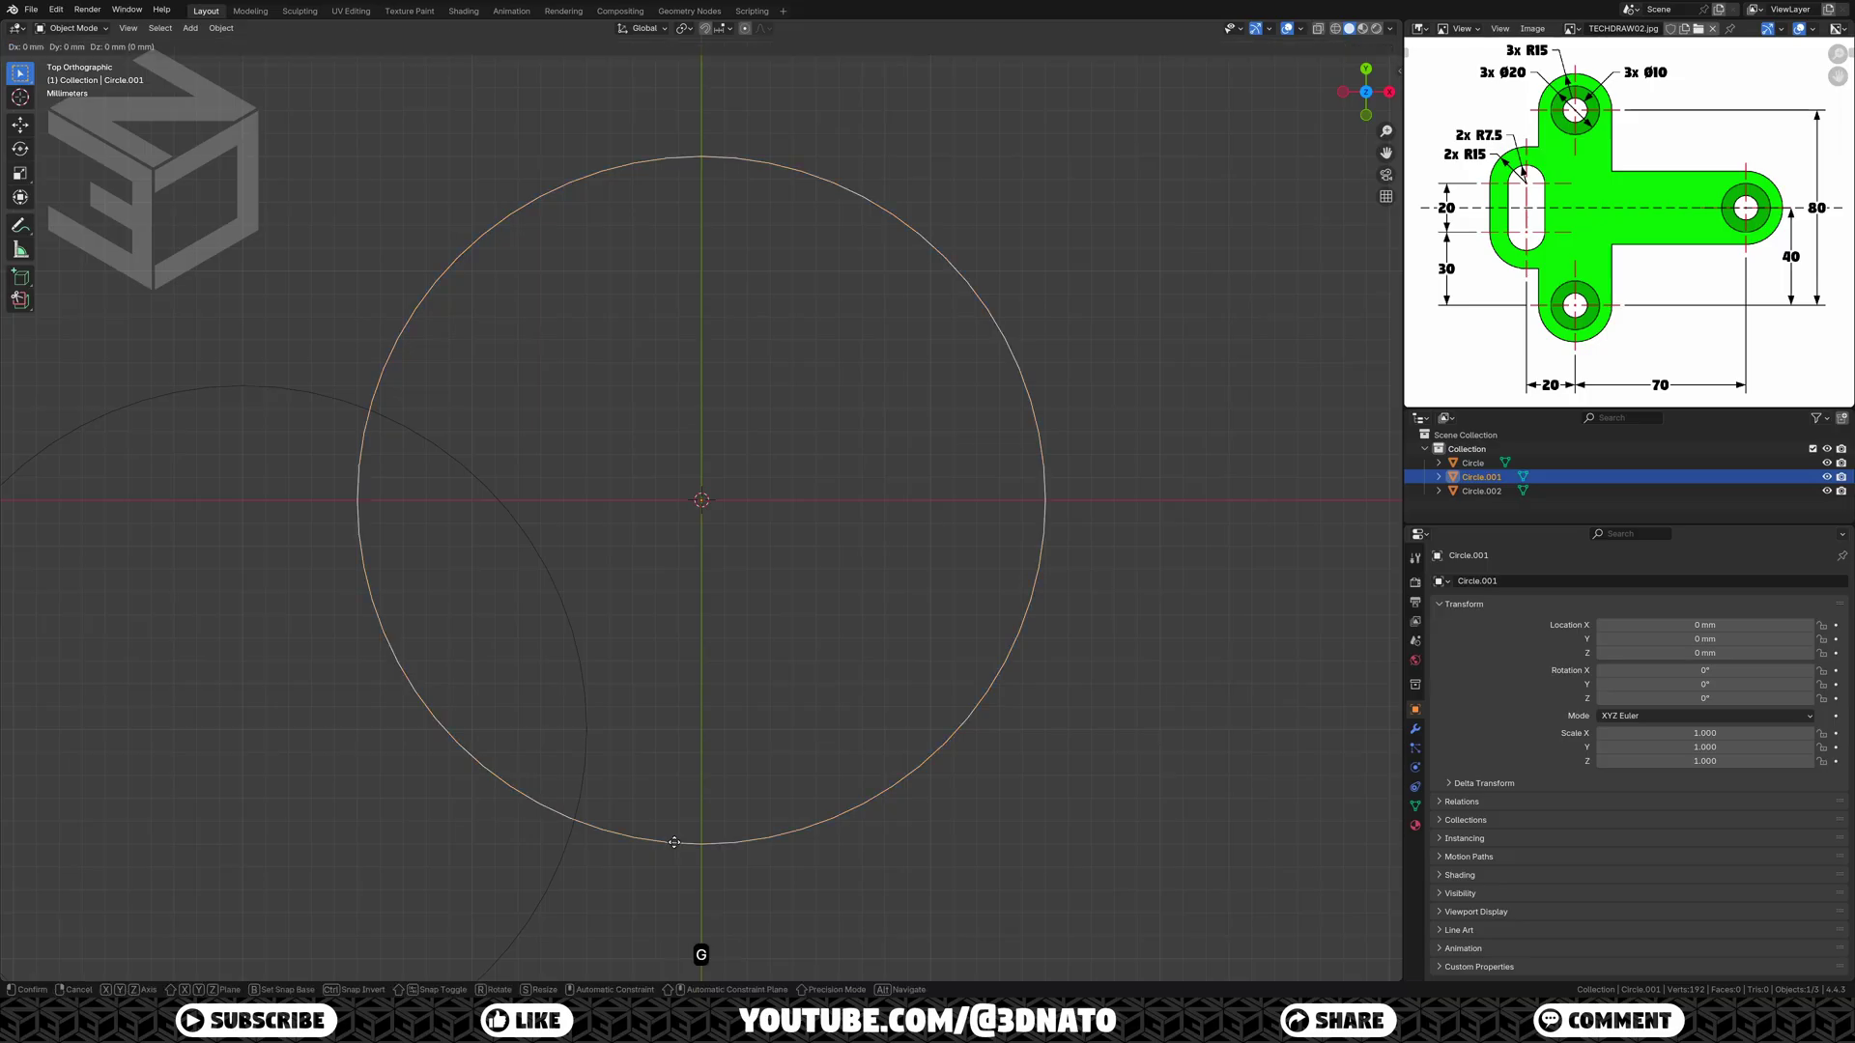
type("x")
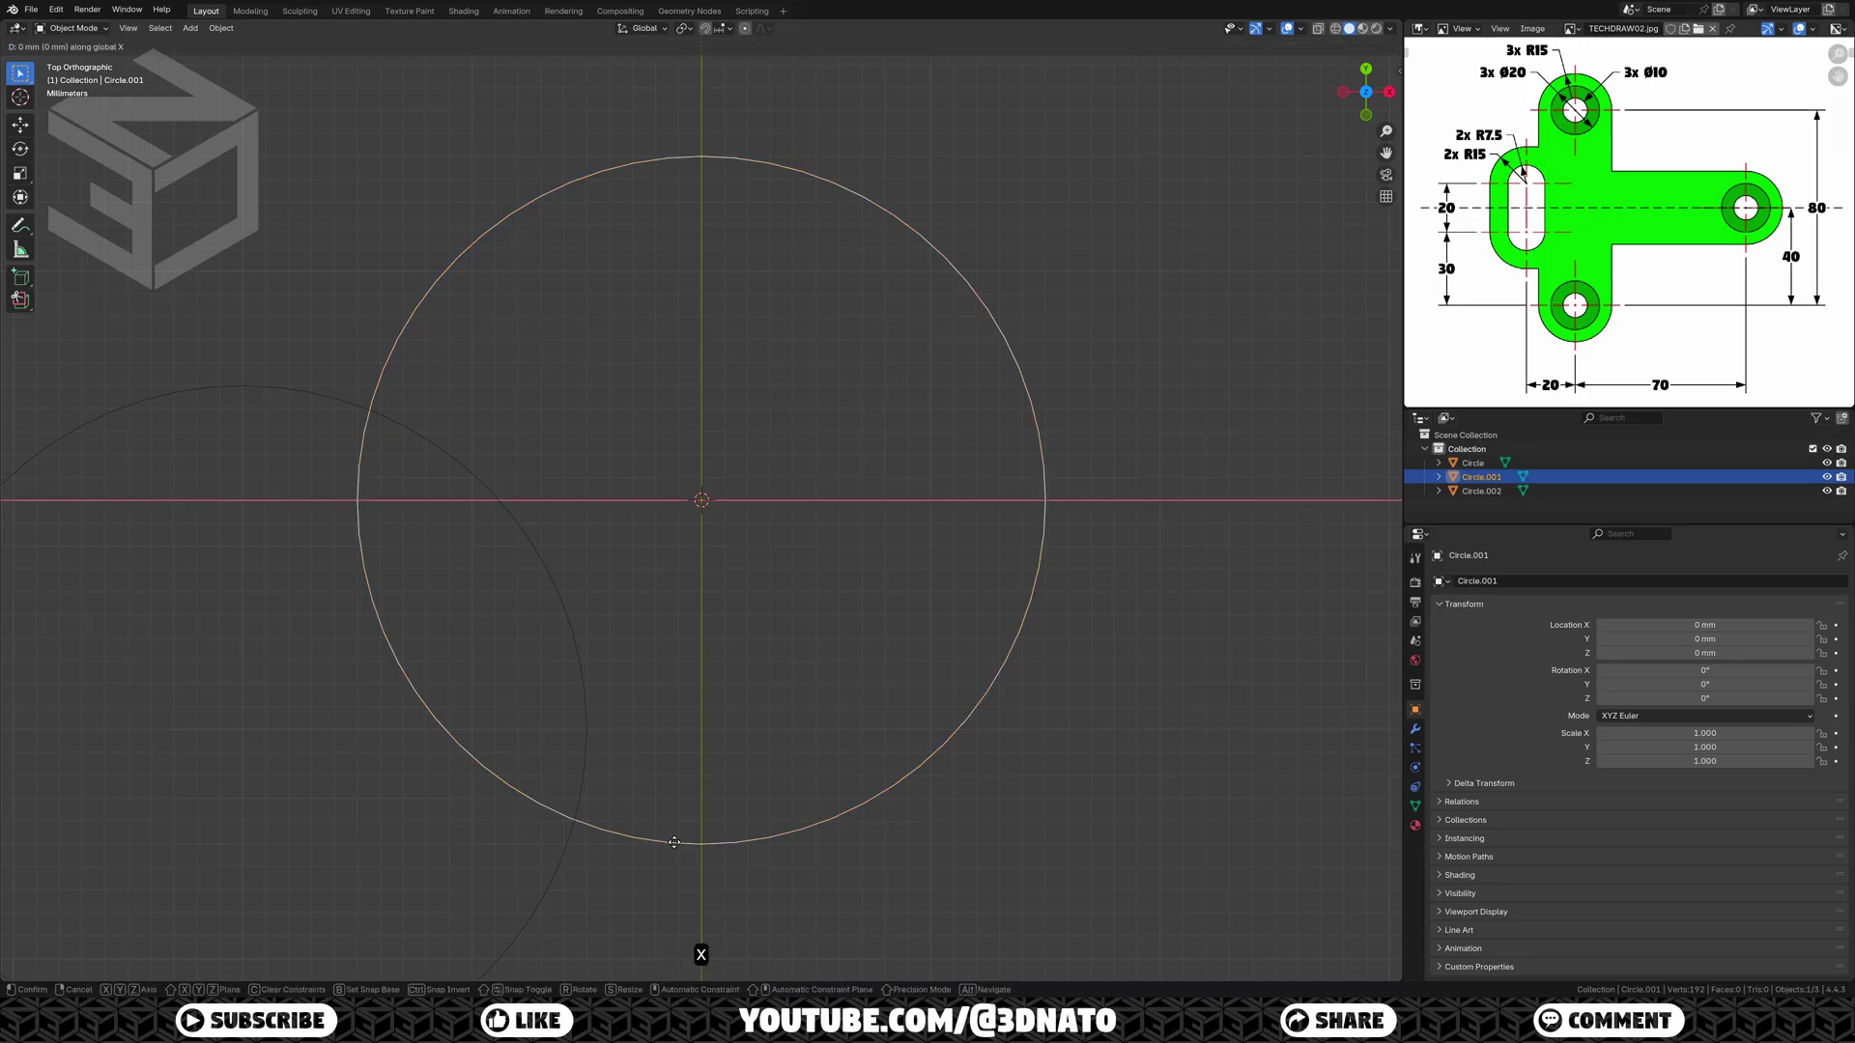
type("70")
key("KP_Enter")
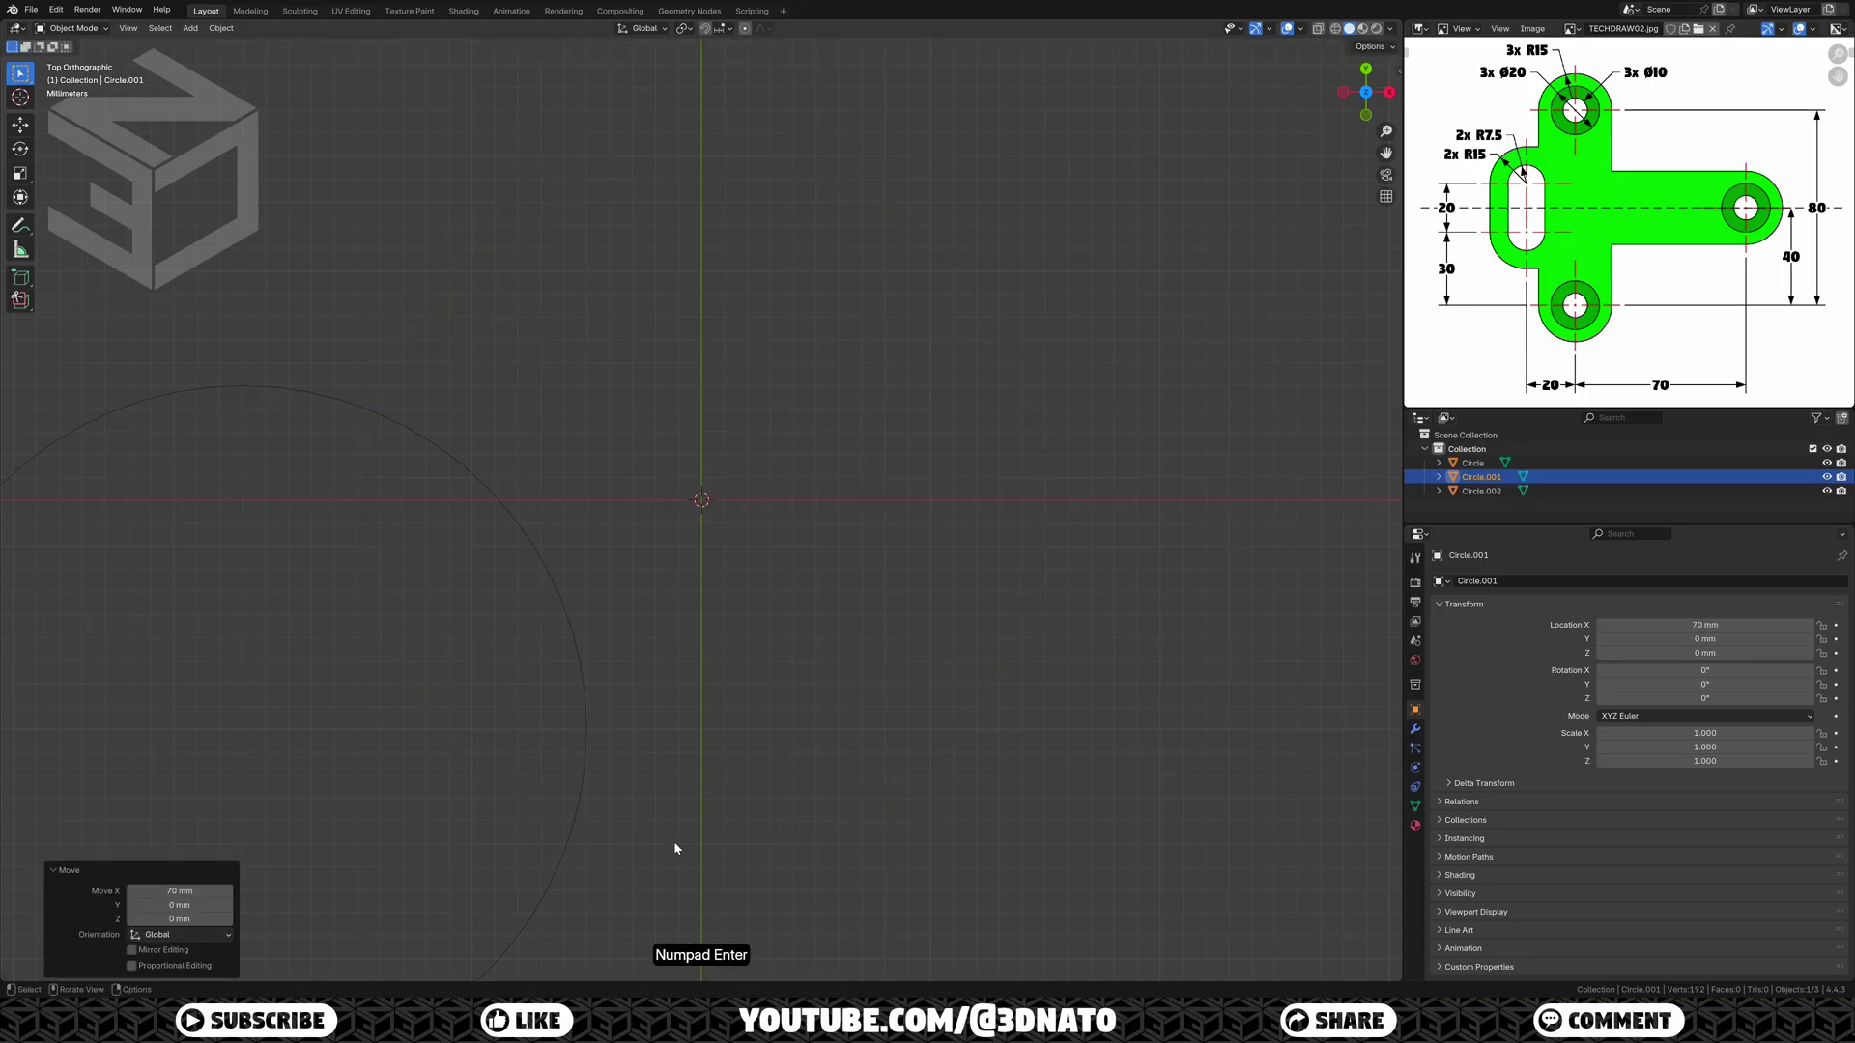
Step: Frame all circles in the view and duplicate the left circle
key("a")
key("KP_Decimal")
middle_click_drag(674, 848, 683, 650, "ctrl")
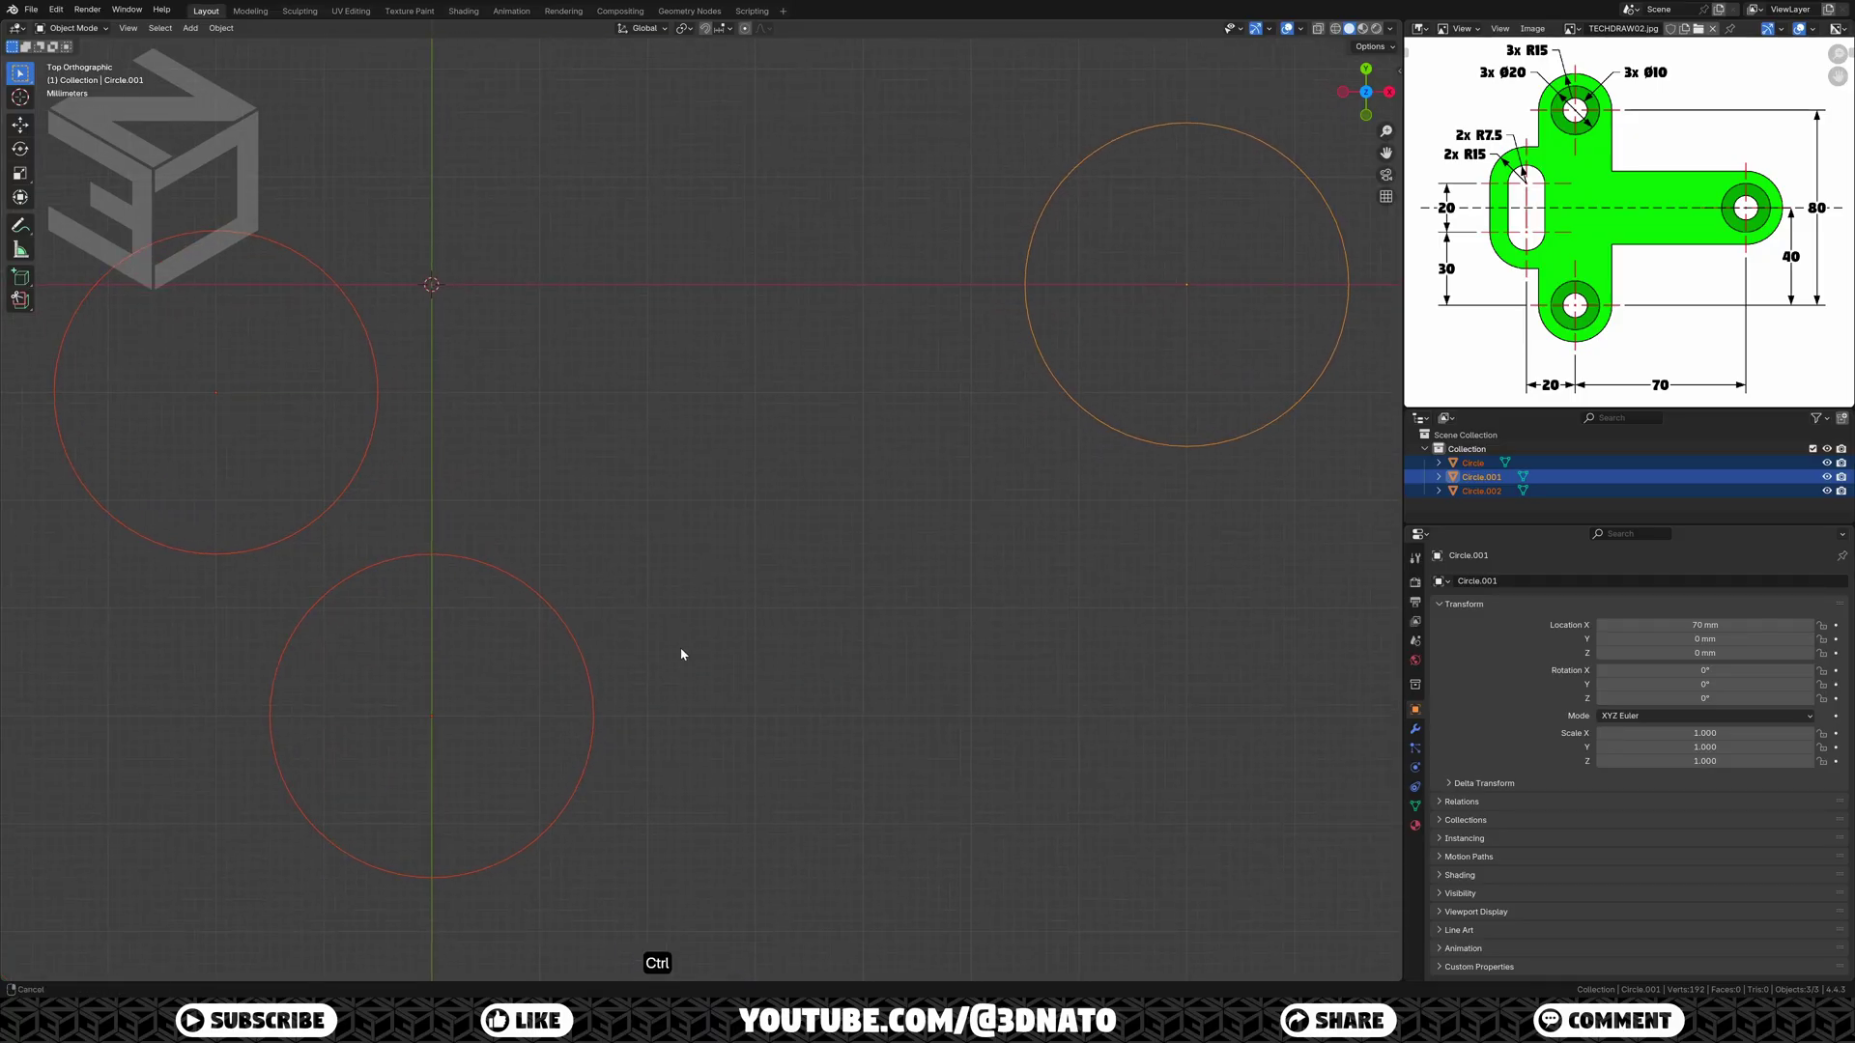
middle_click_drag(682, 563, 680, 648, "shift")
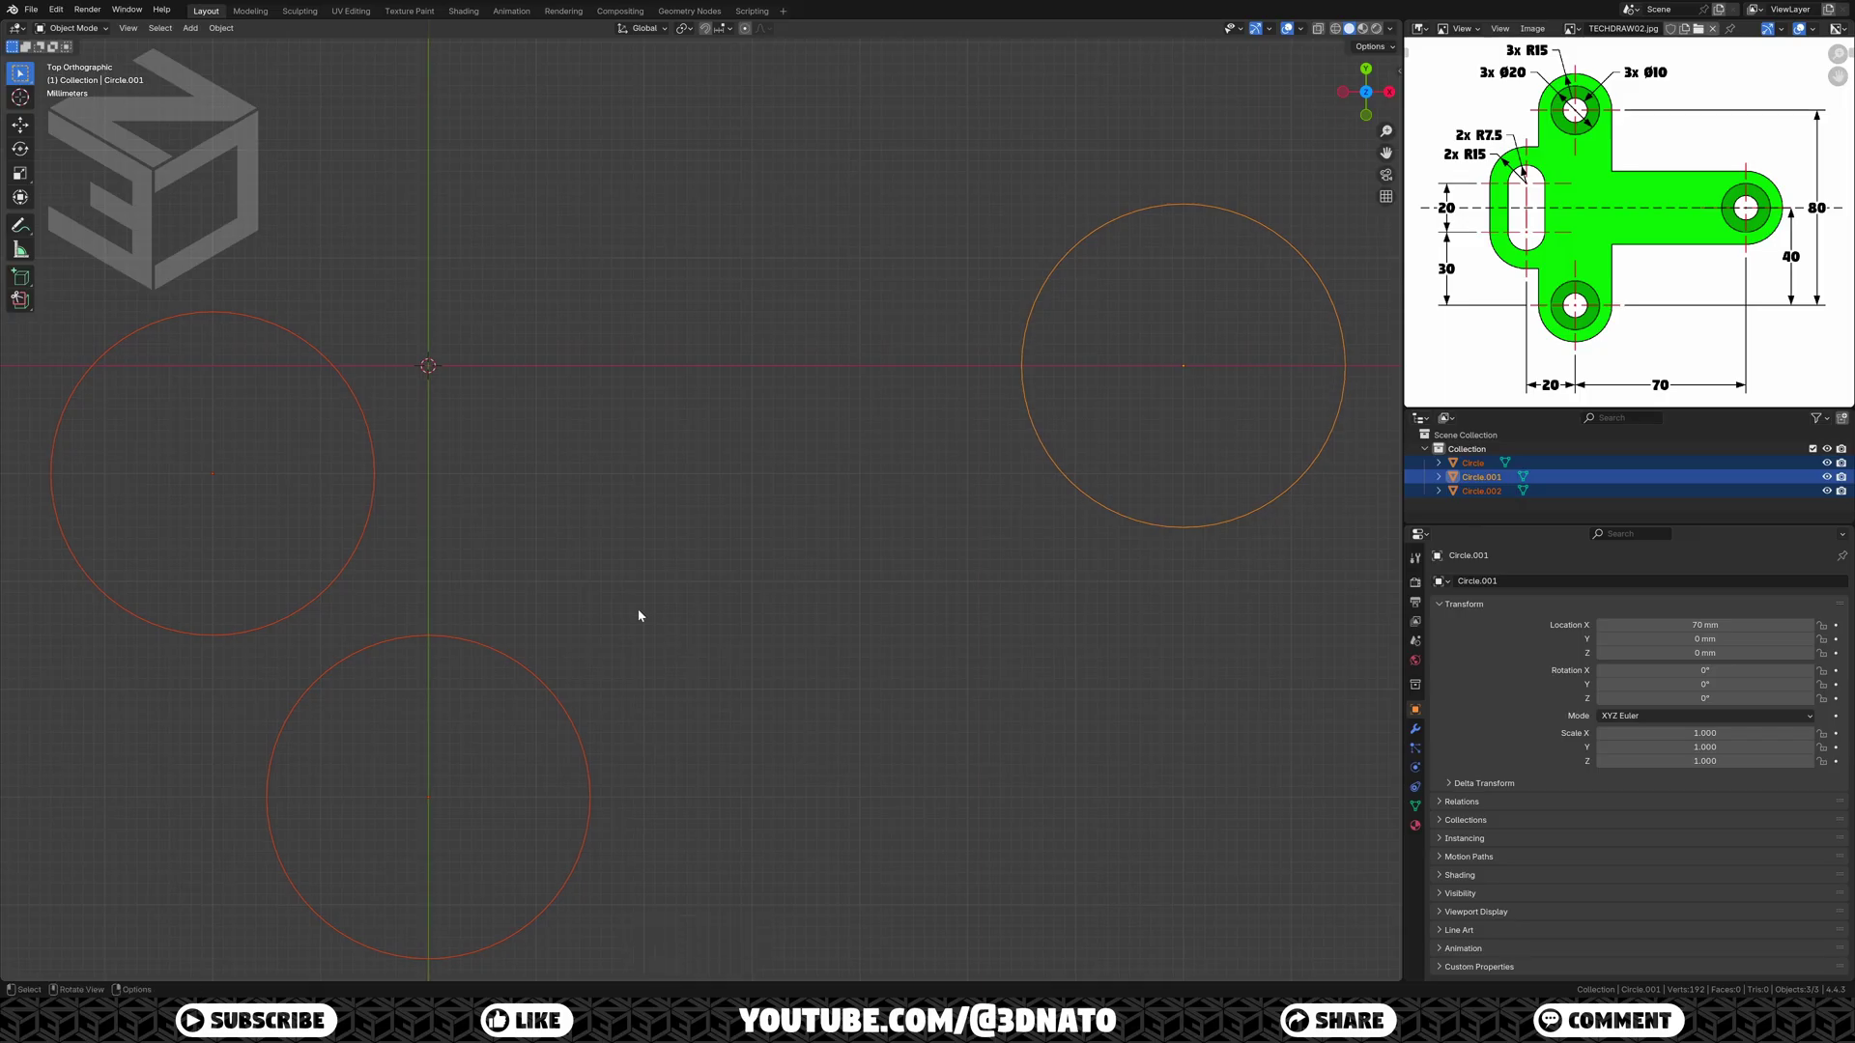
left_click(371, 493)
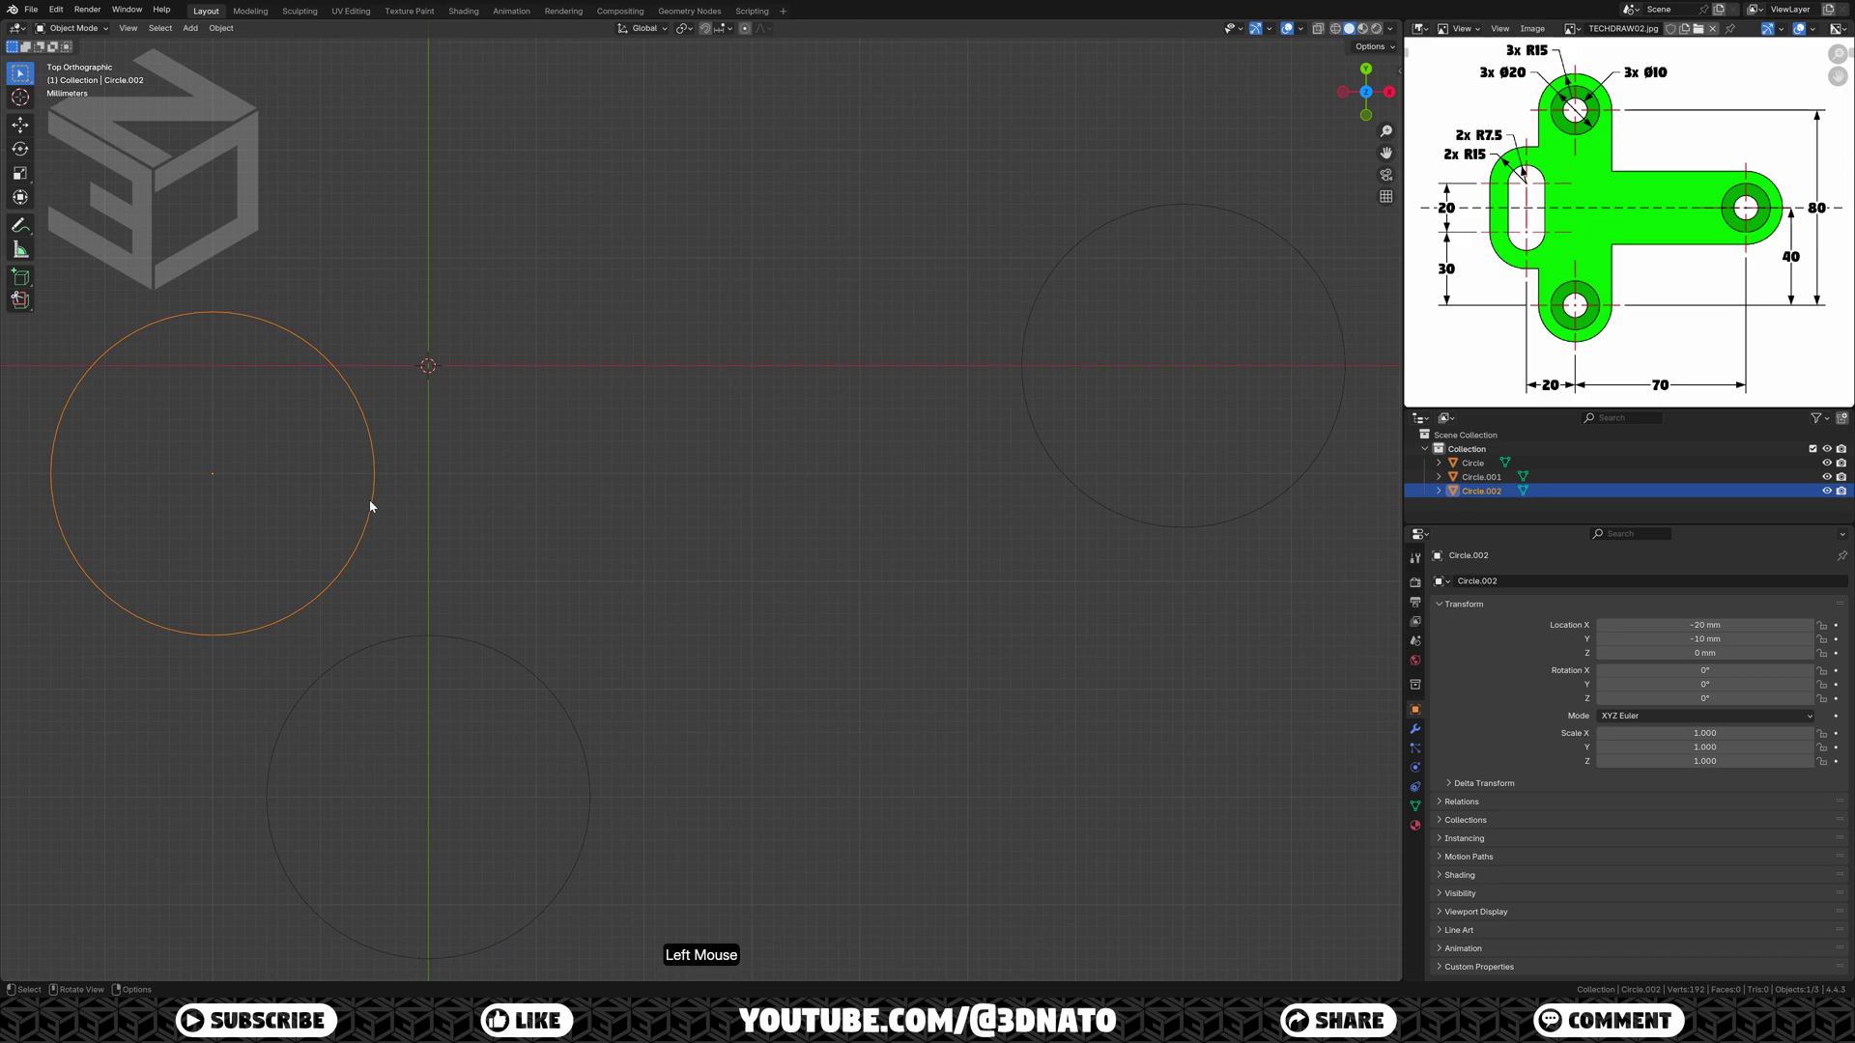
key("shift+d")
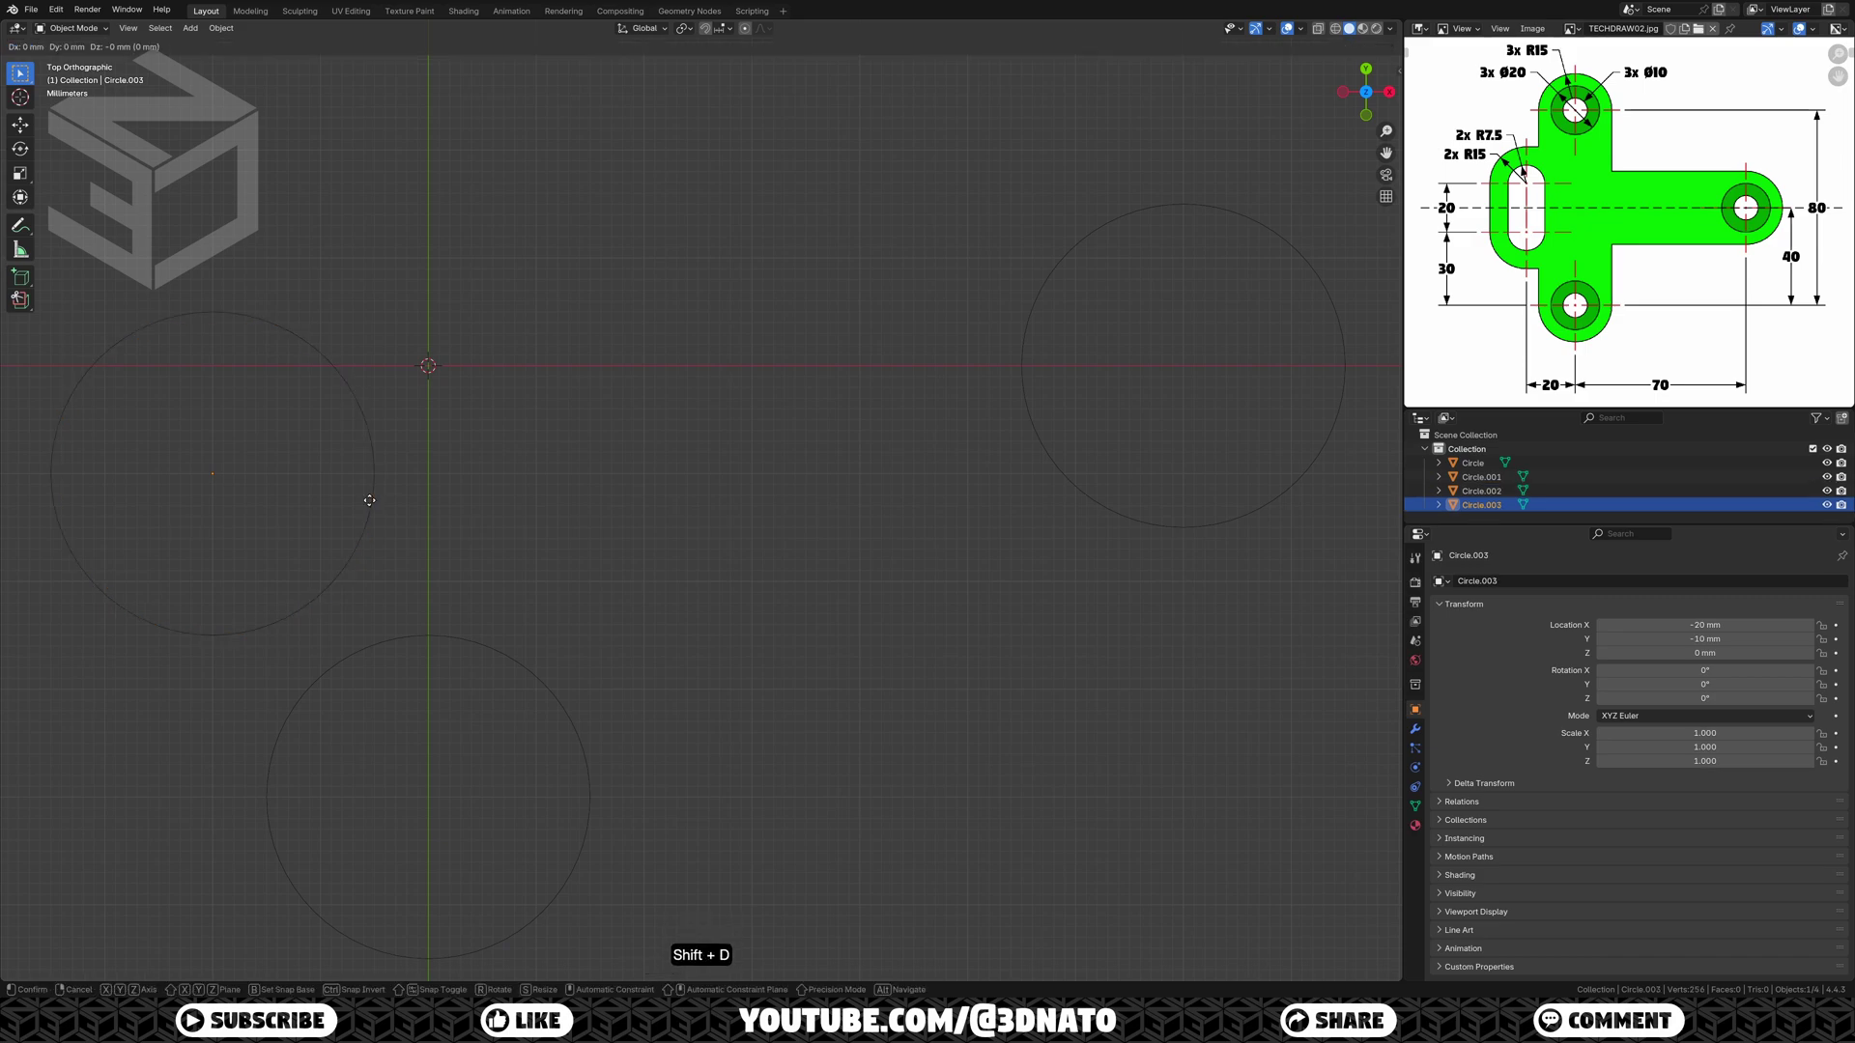
Step: Resize the left circle's in-place copy to 15 mm across
key("KP_Enter")
key("n")
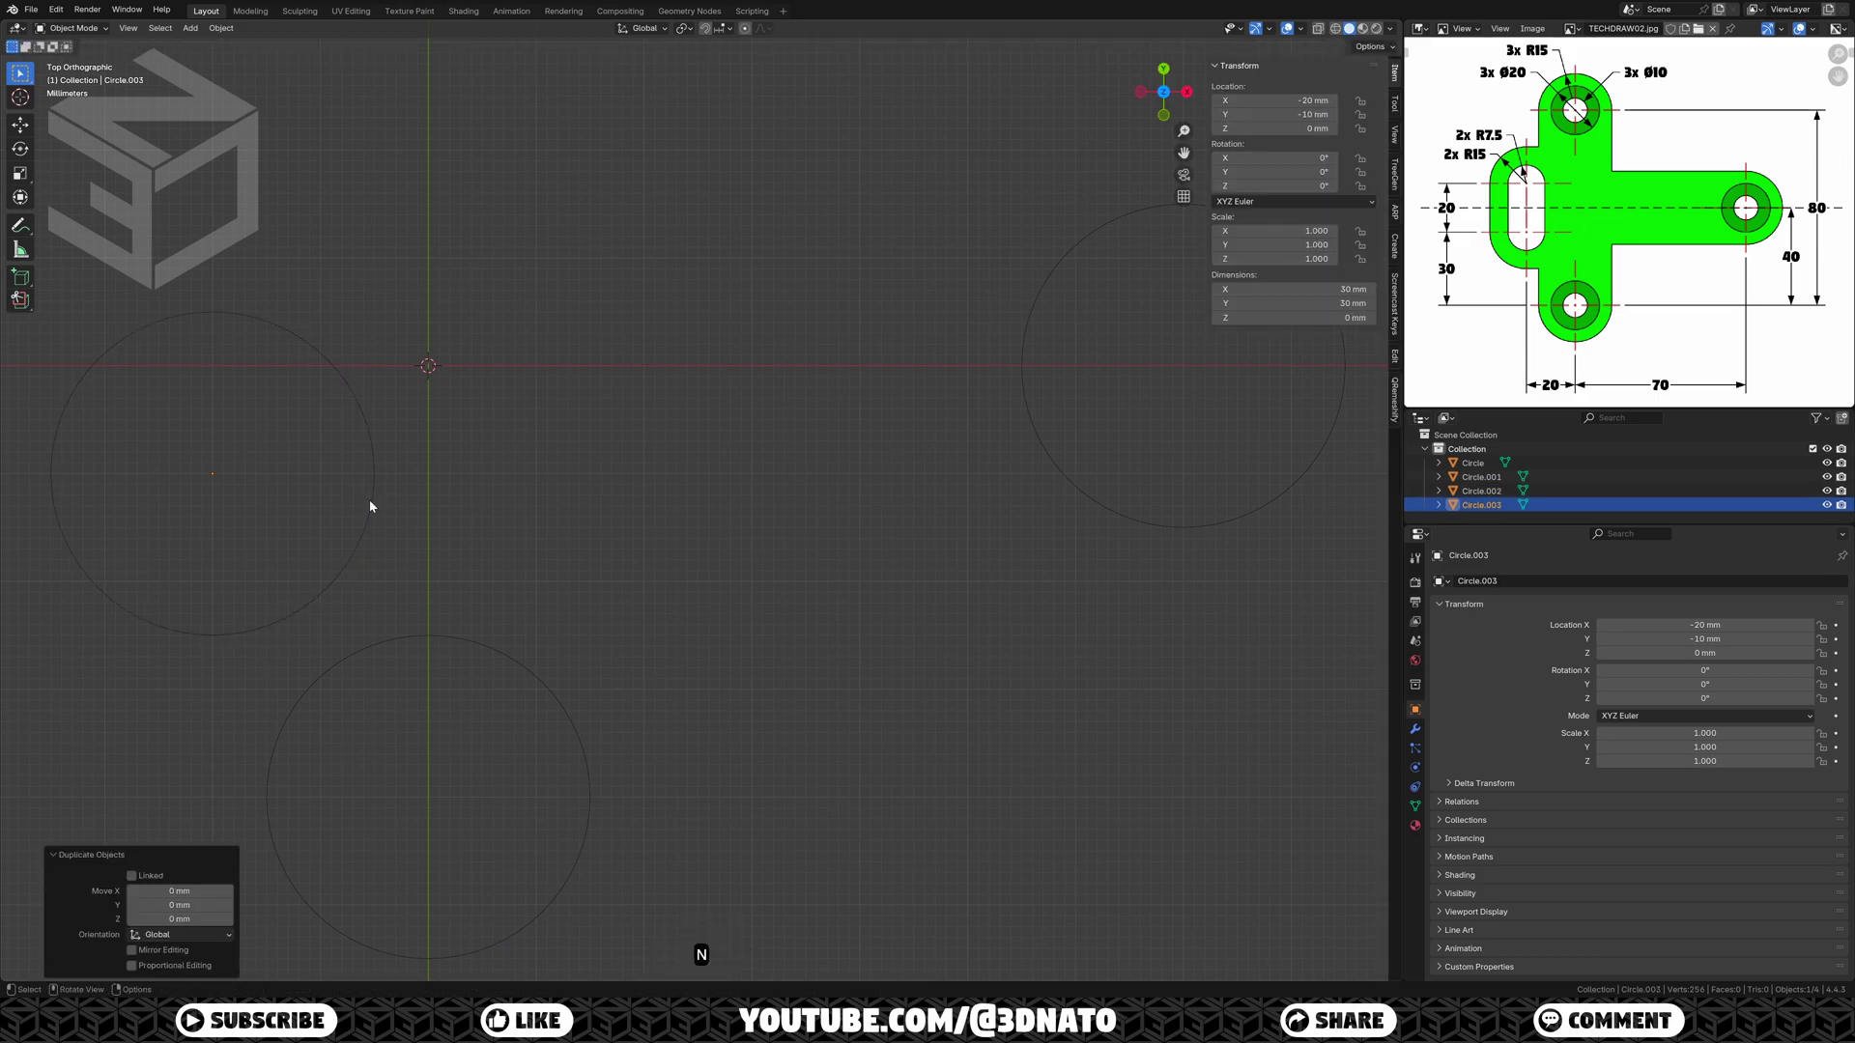
left_click_drag(1246, 290, 1246, 304)
type("15")
key("Return")
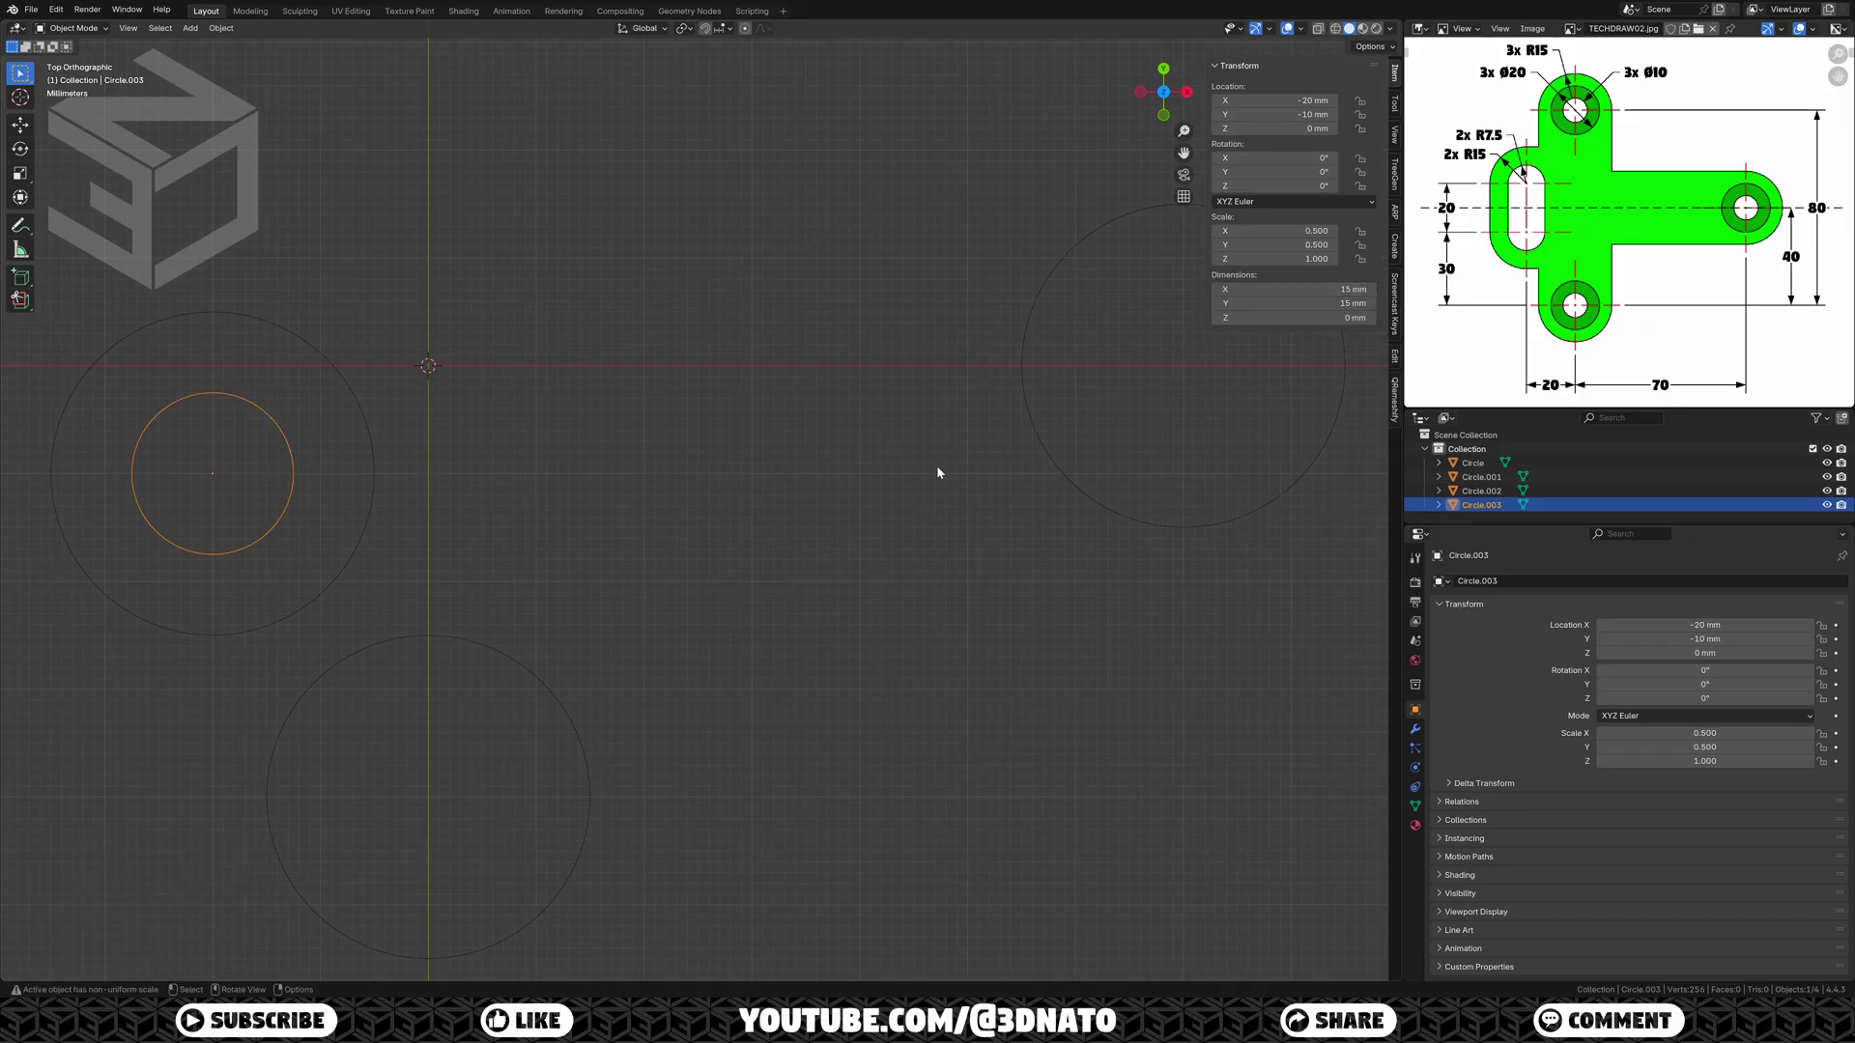
Step: Nest 20 mm and 10 mm concentric copies inside the bottom circle
left_click(570, 711)
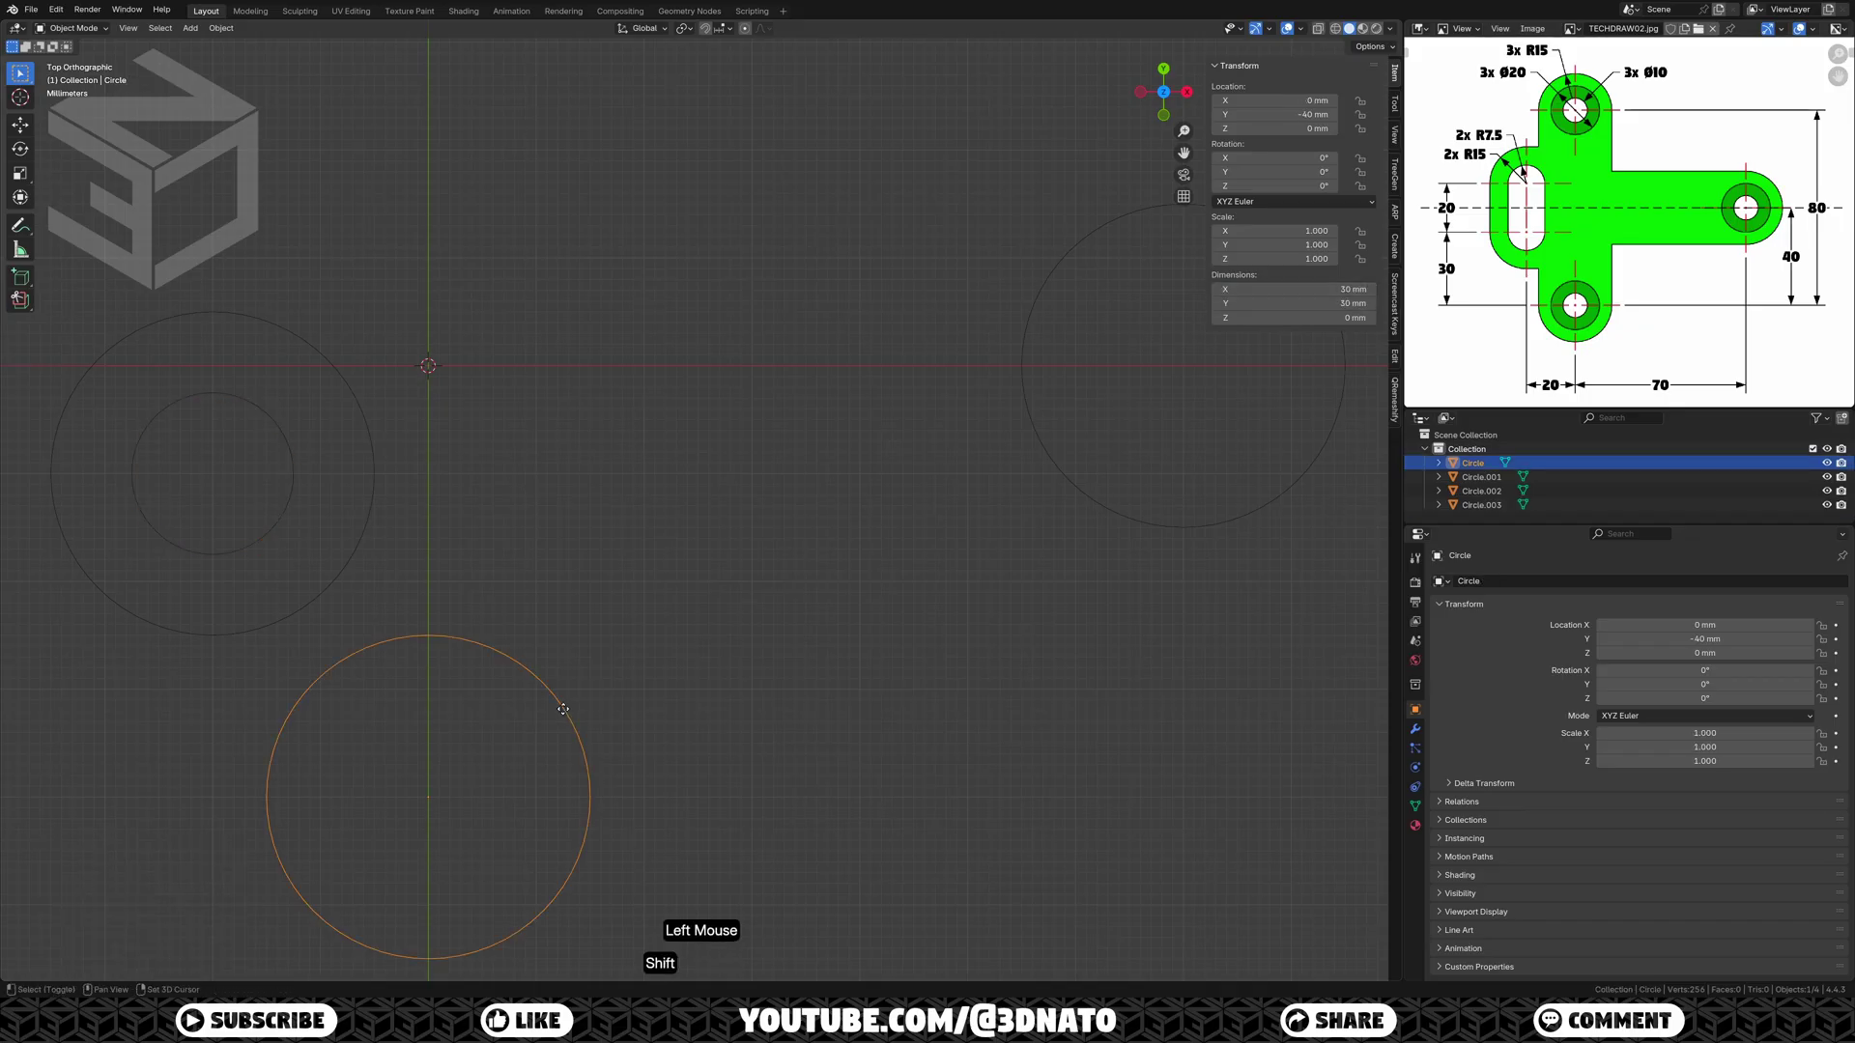
key("shift+d")
left_click(563, 709)
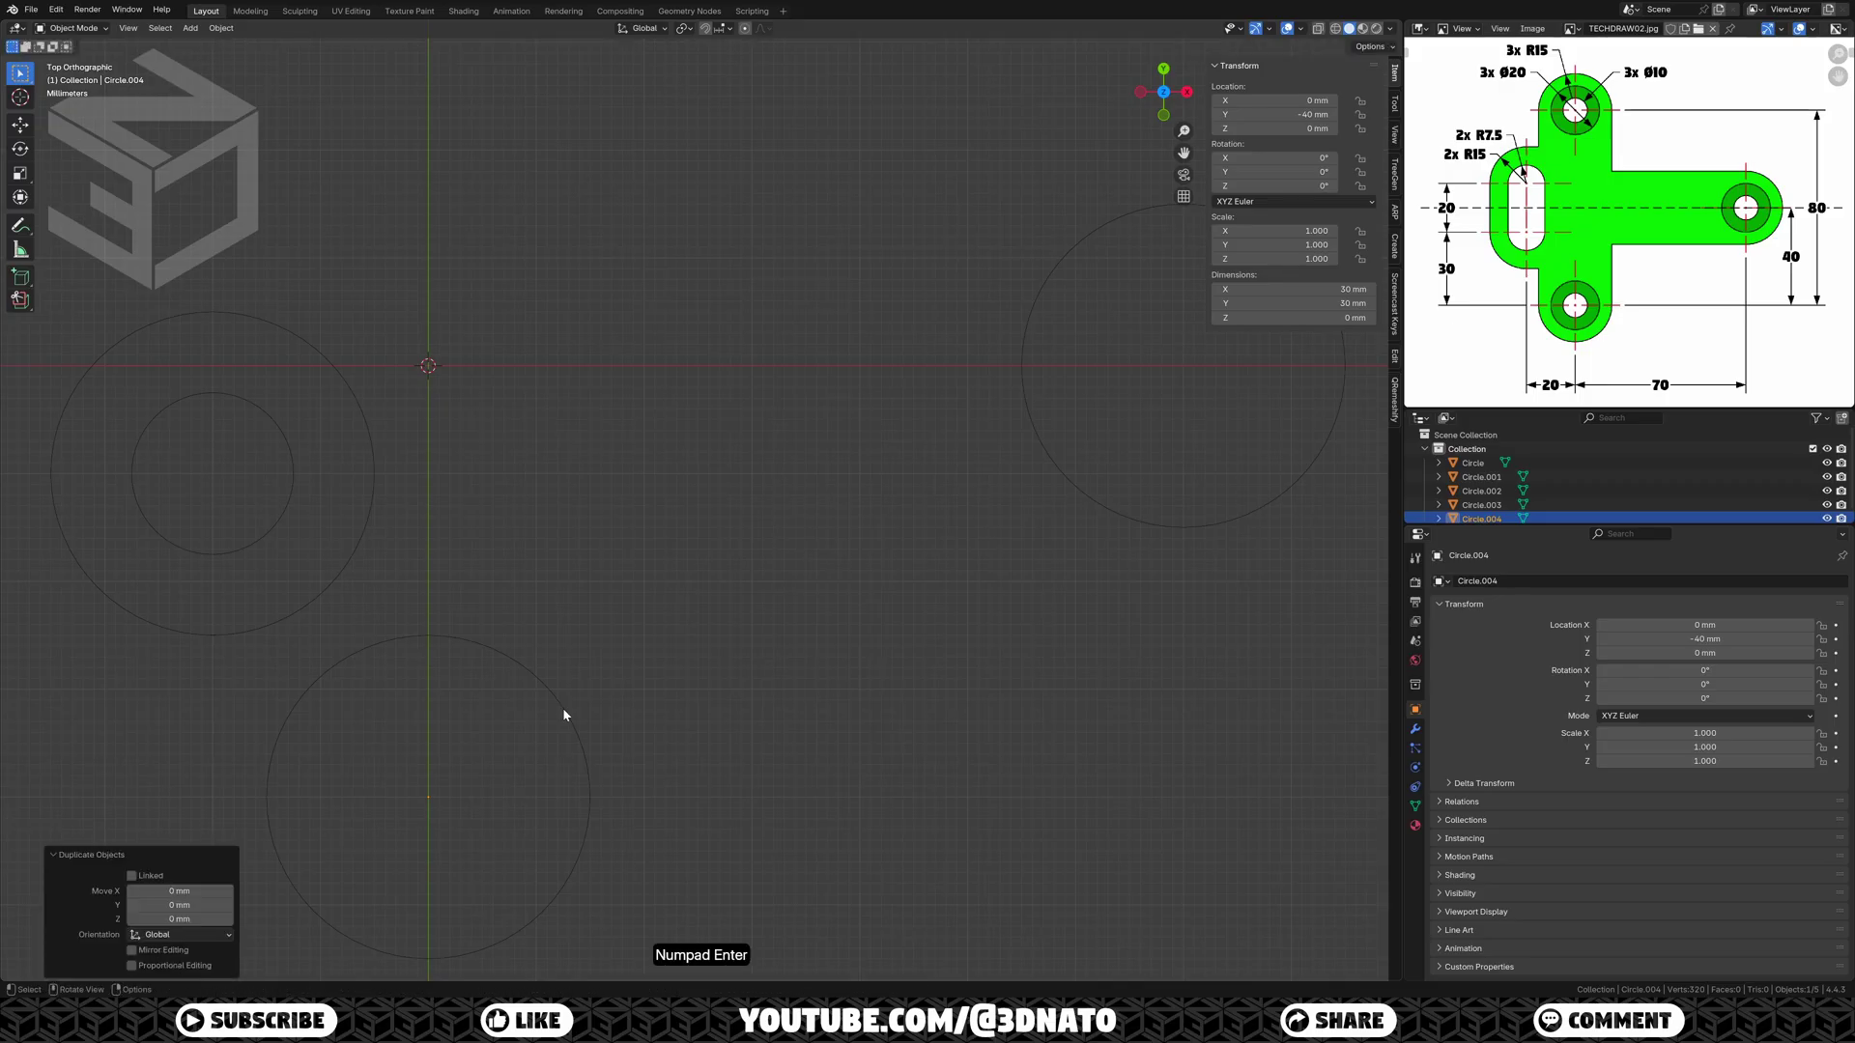
left_click(1241, 289)
type("20")
key("Return")
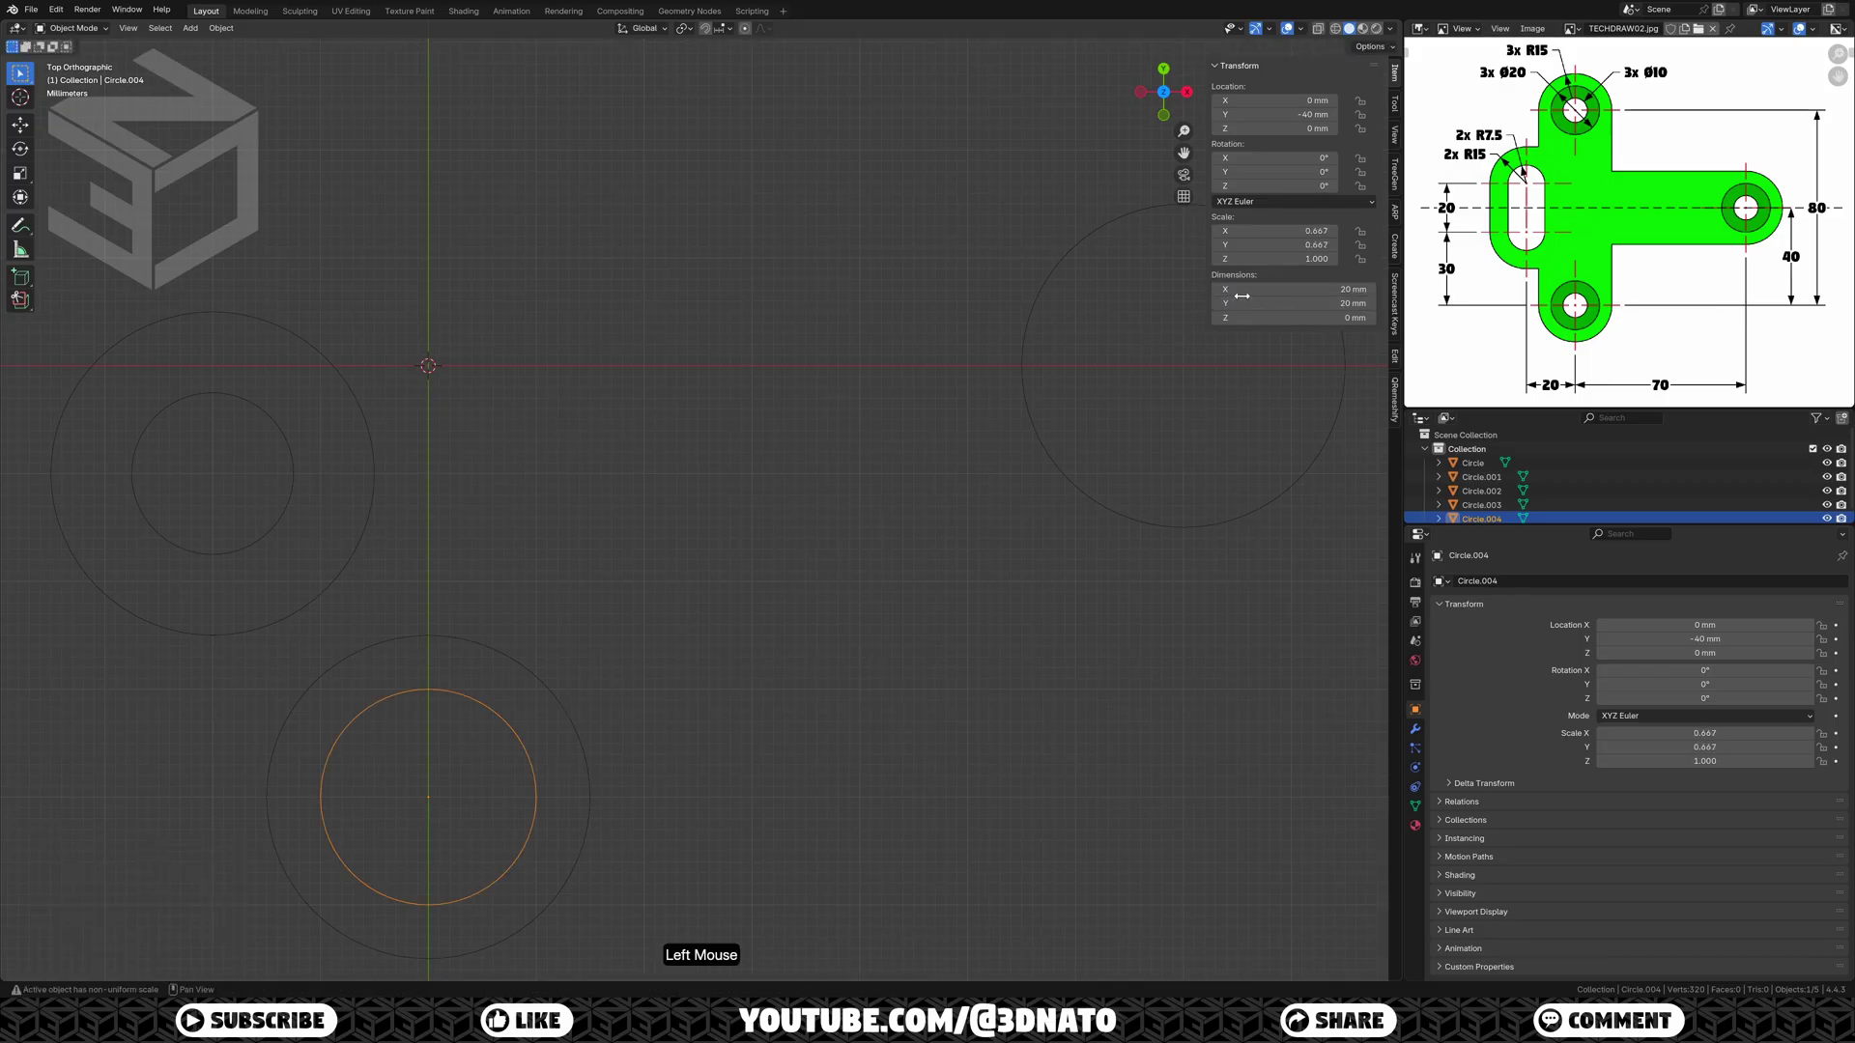
key("shift+d")
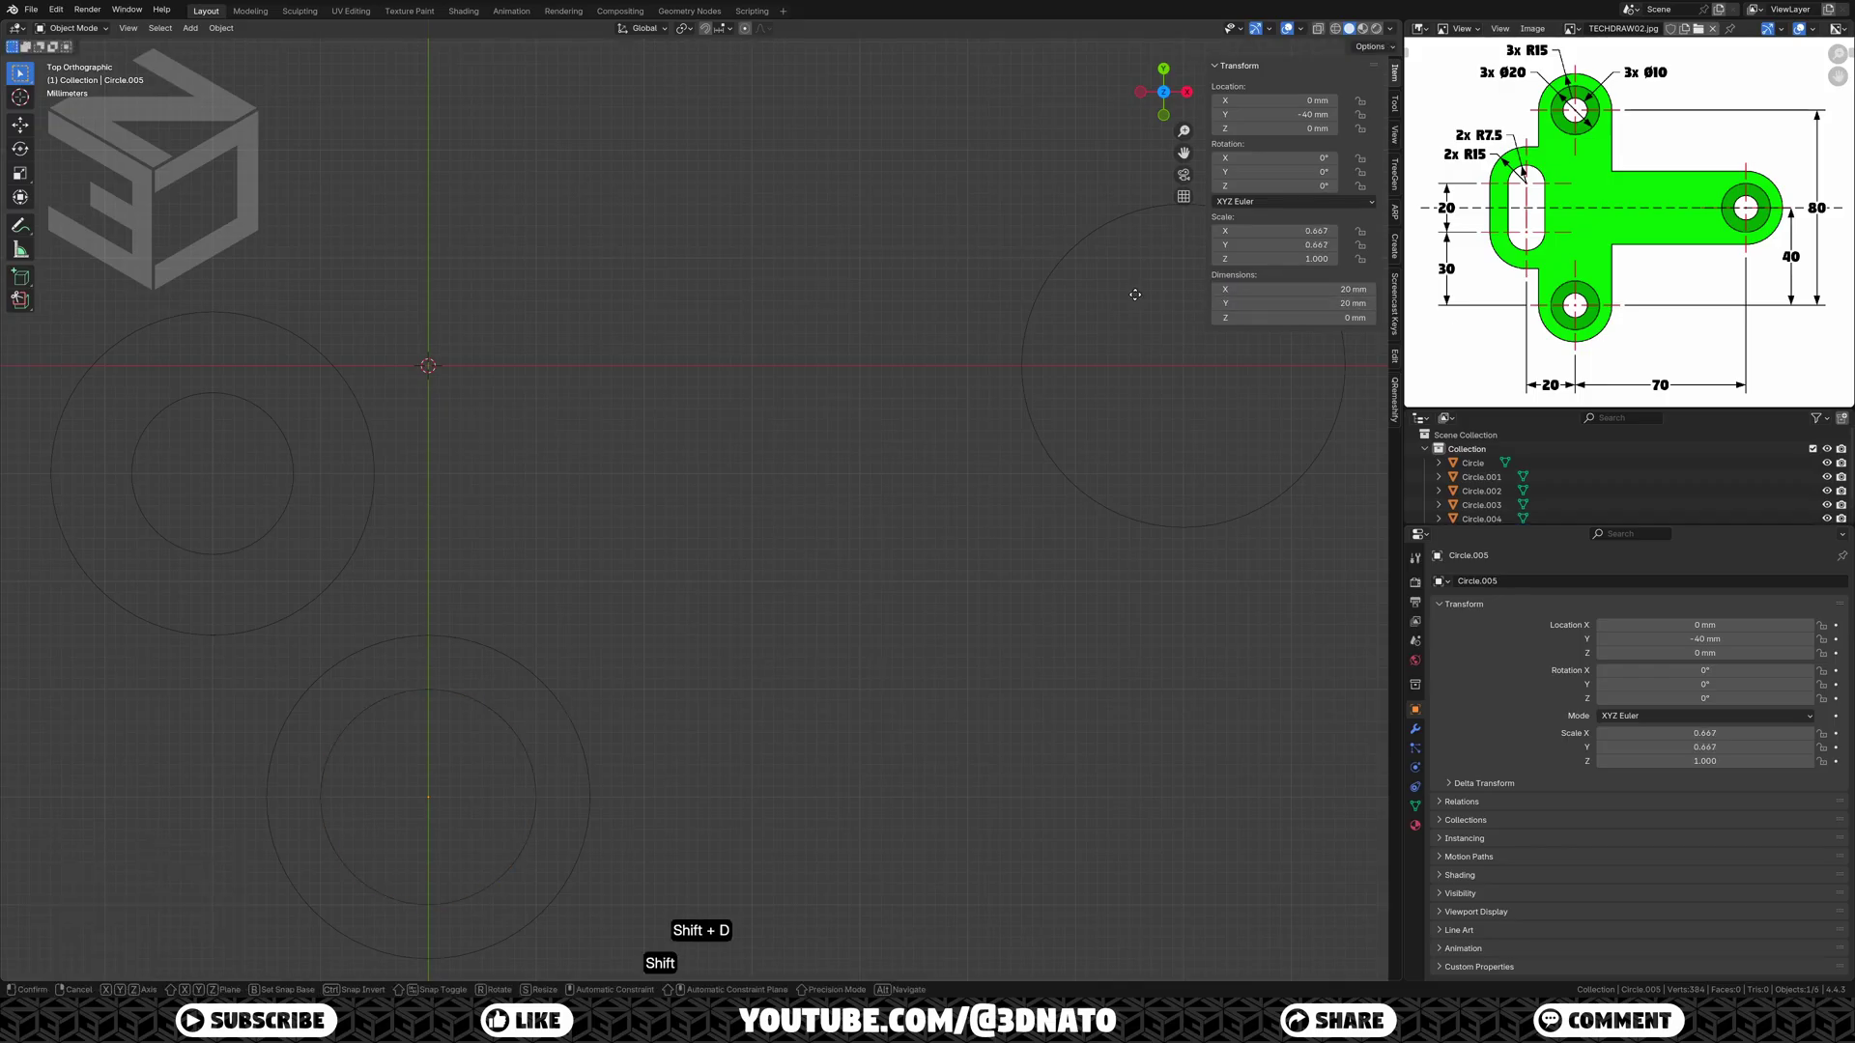
key("KP_Enter")
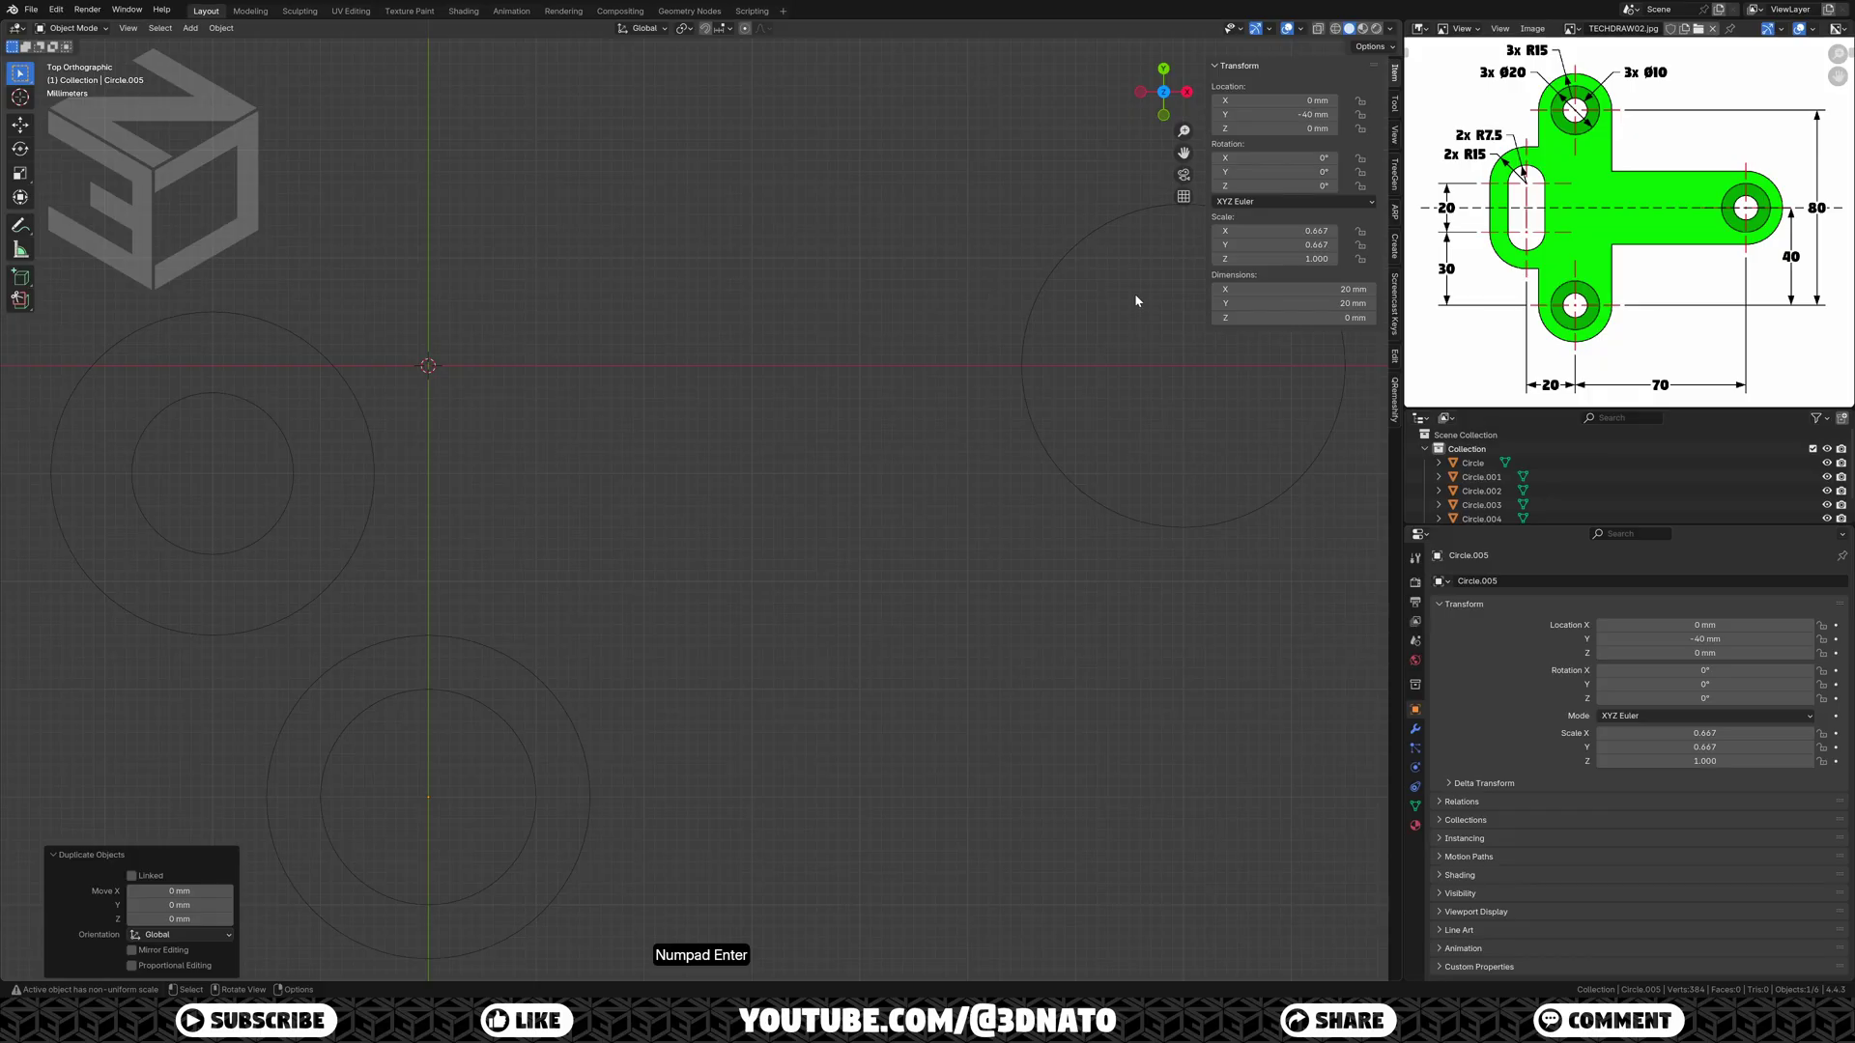
left_click_drag(1248, 288, 1248, 304)
type("10")
key("Return")
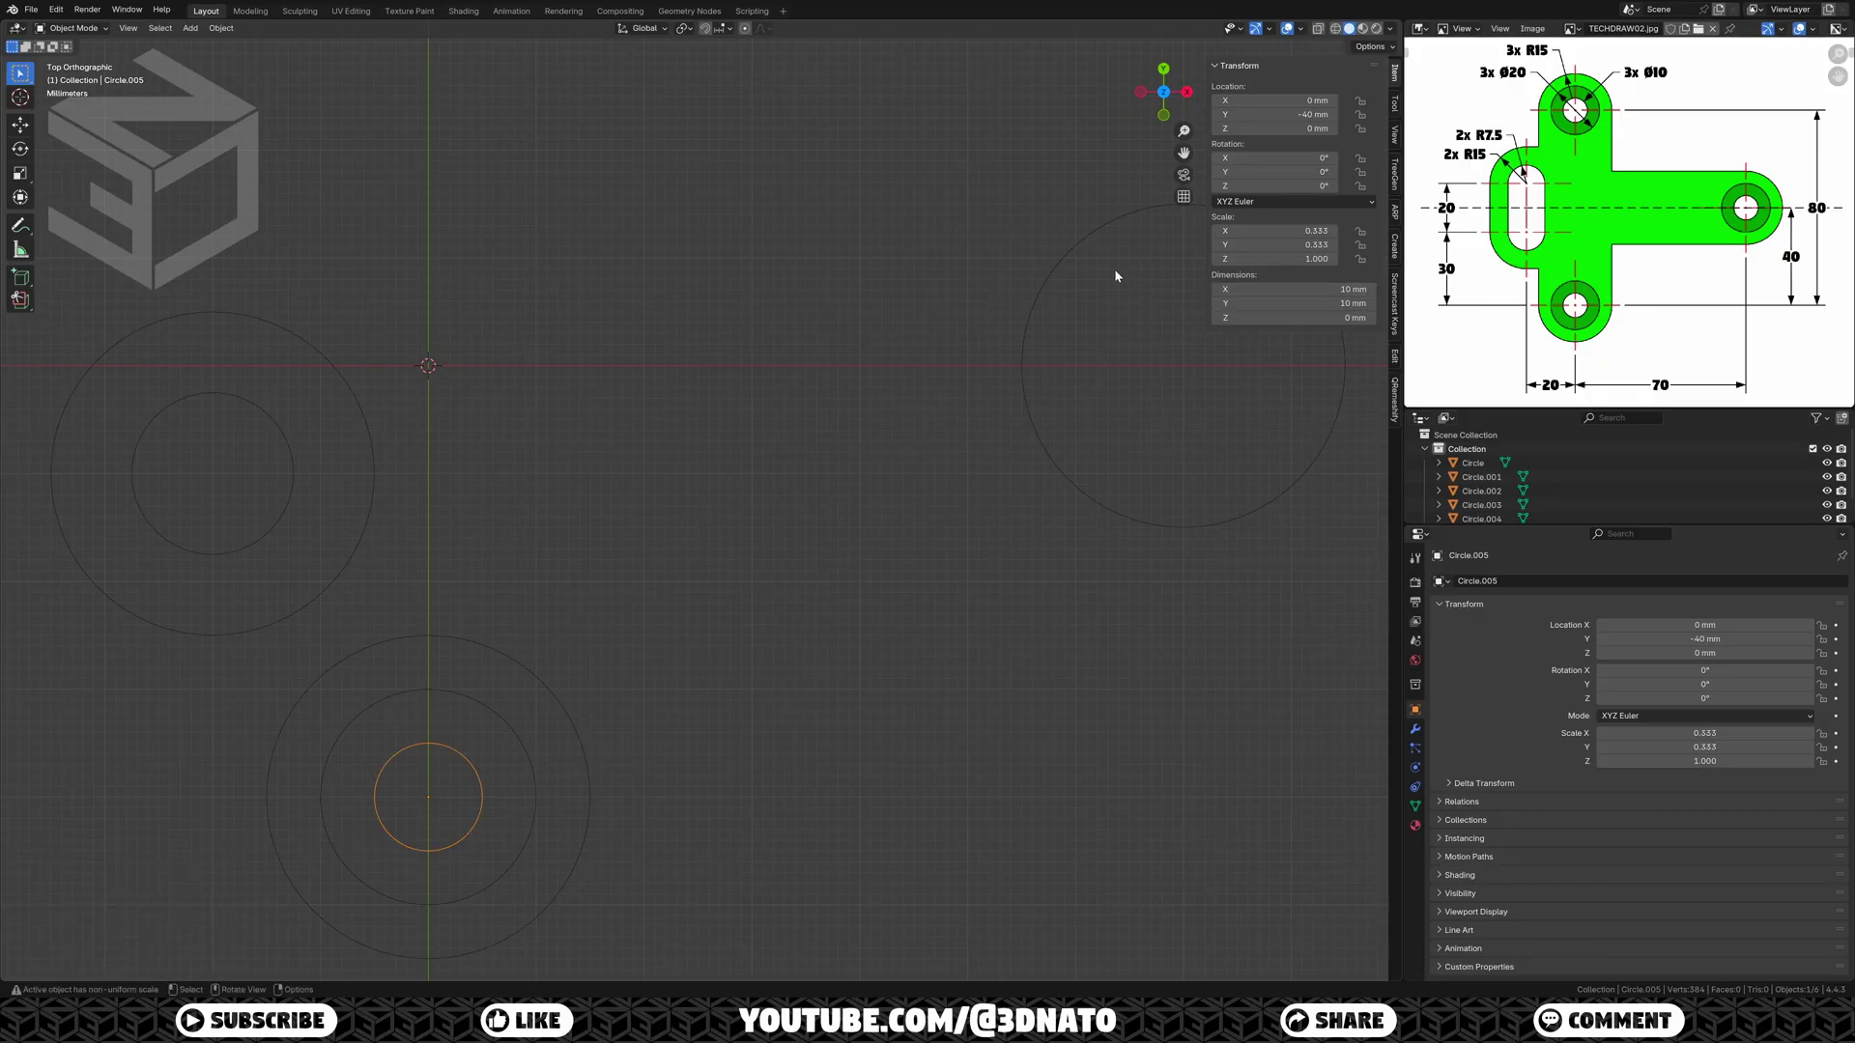
Step: Nest 20 mm and 10 mm concentric copies inside the right circle
left_click(1057, 269)
key("shift+d")
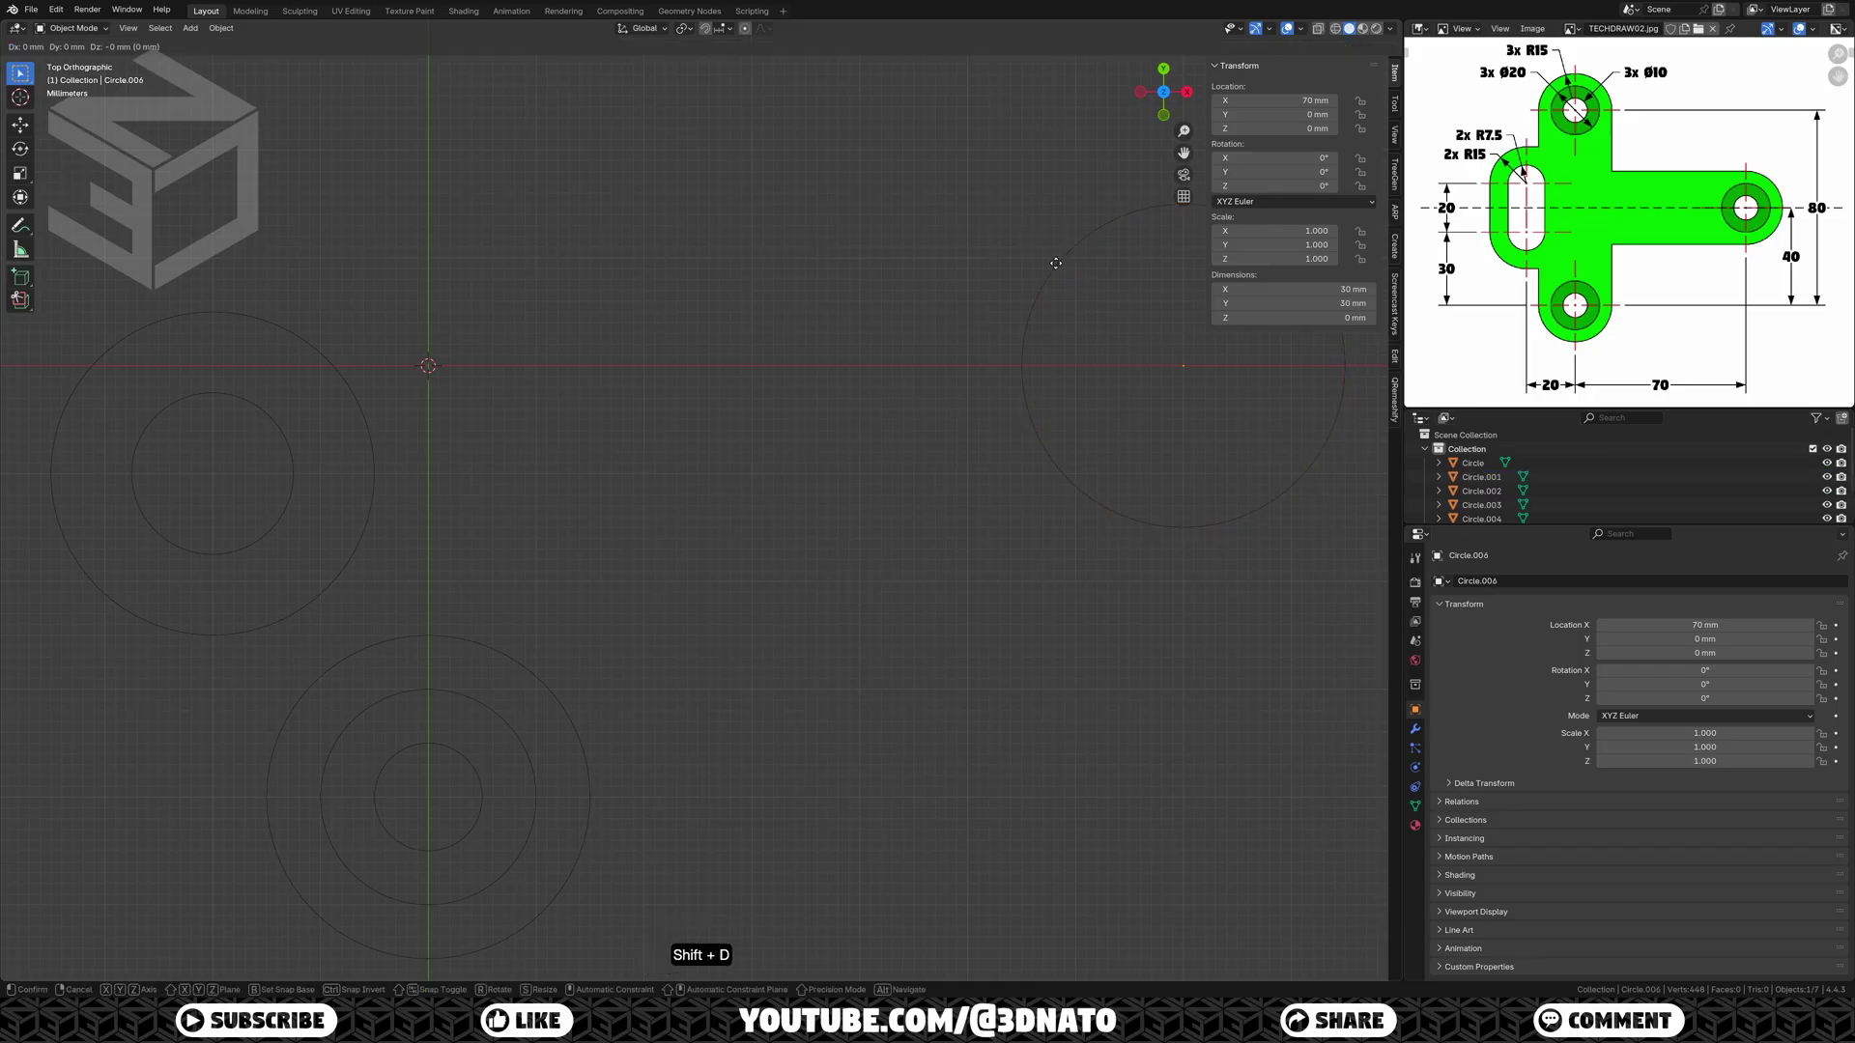
key("KP_Enter")
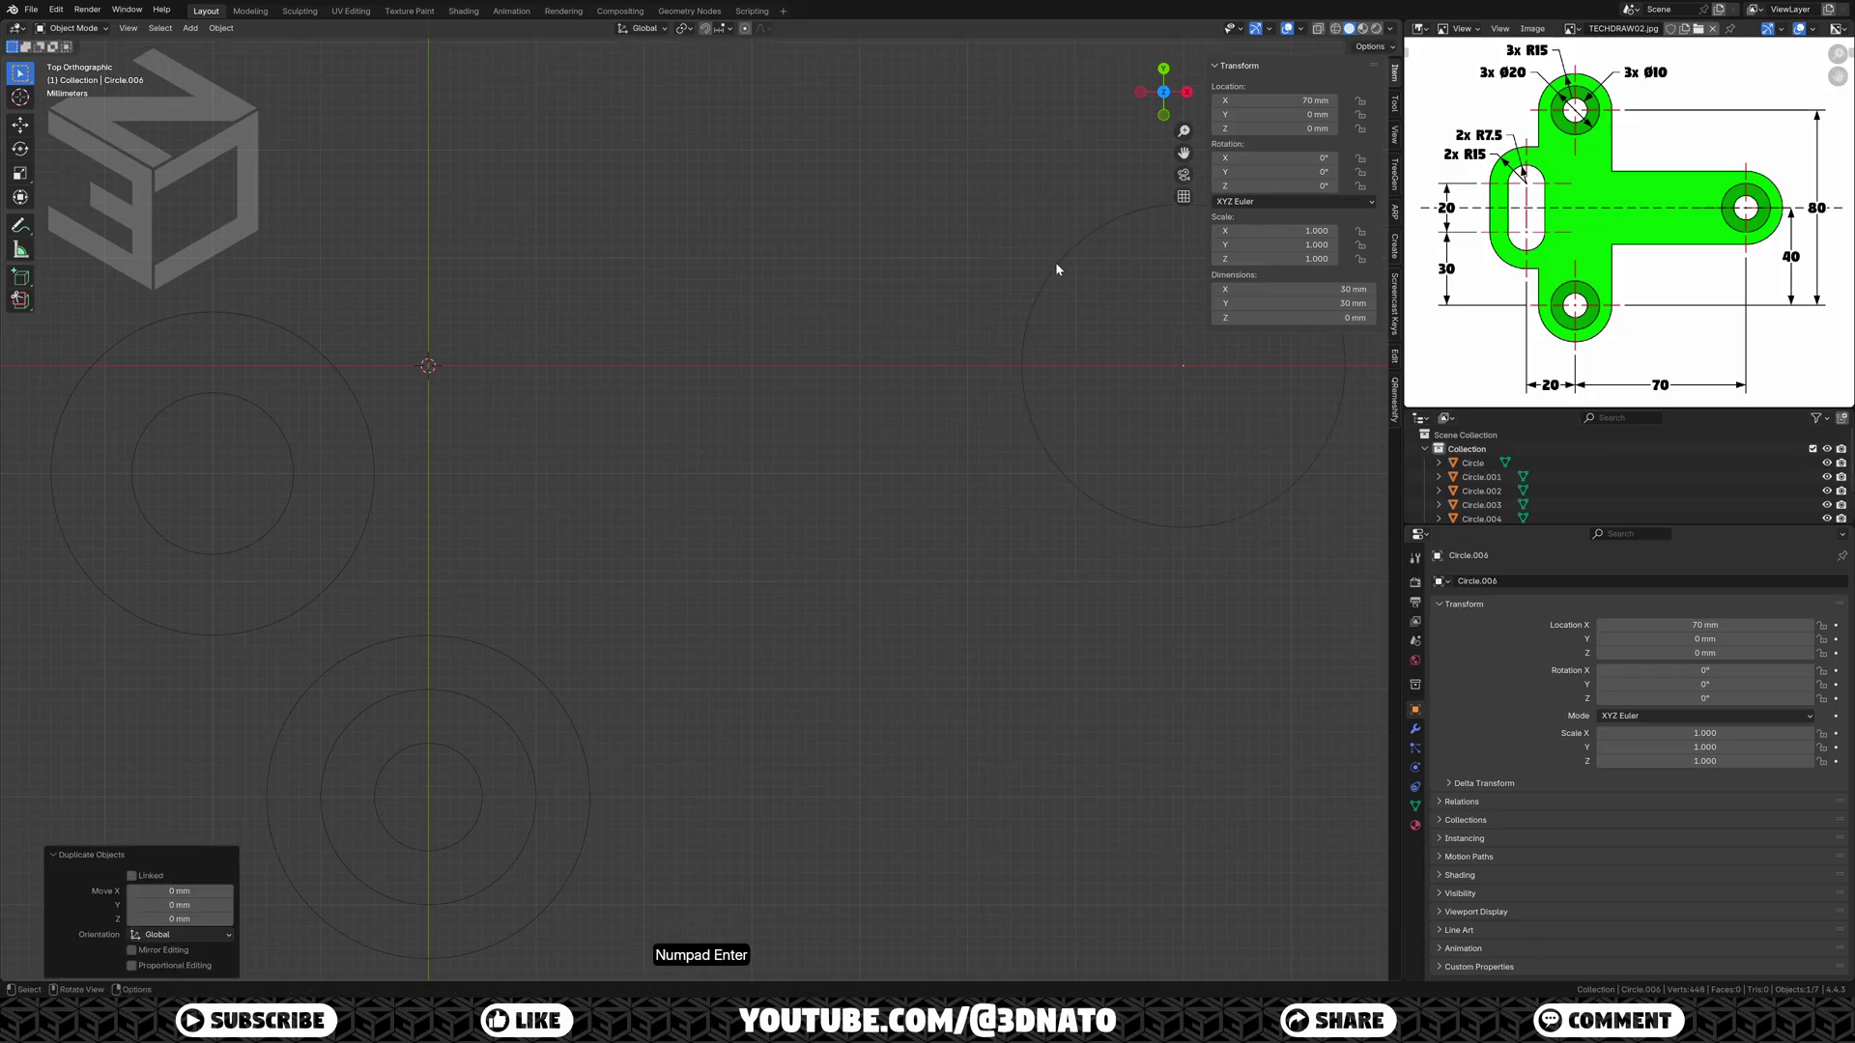
left_click_drag(1231, 289, 1232, 289)
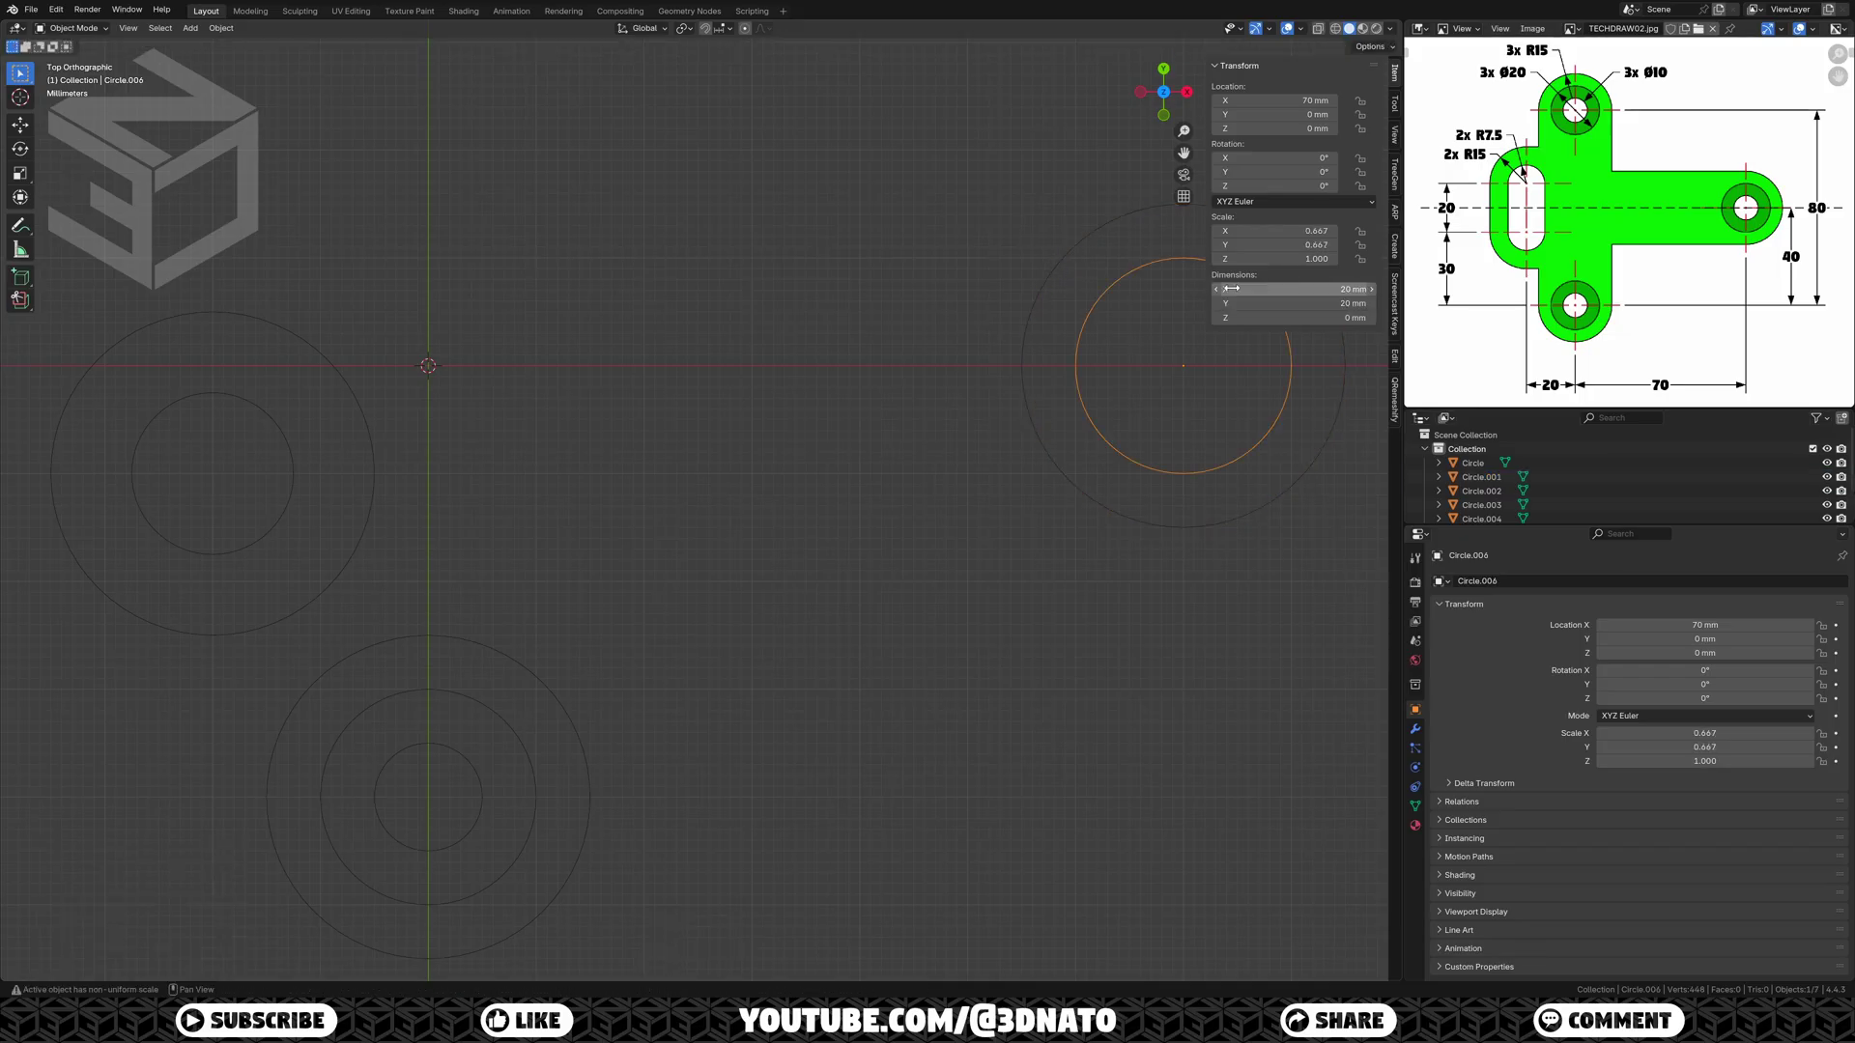
key("shift+d")
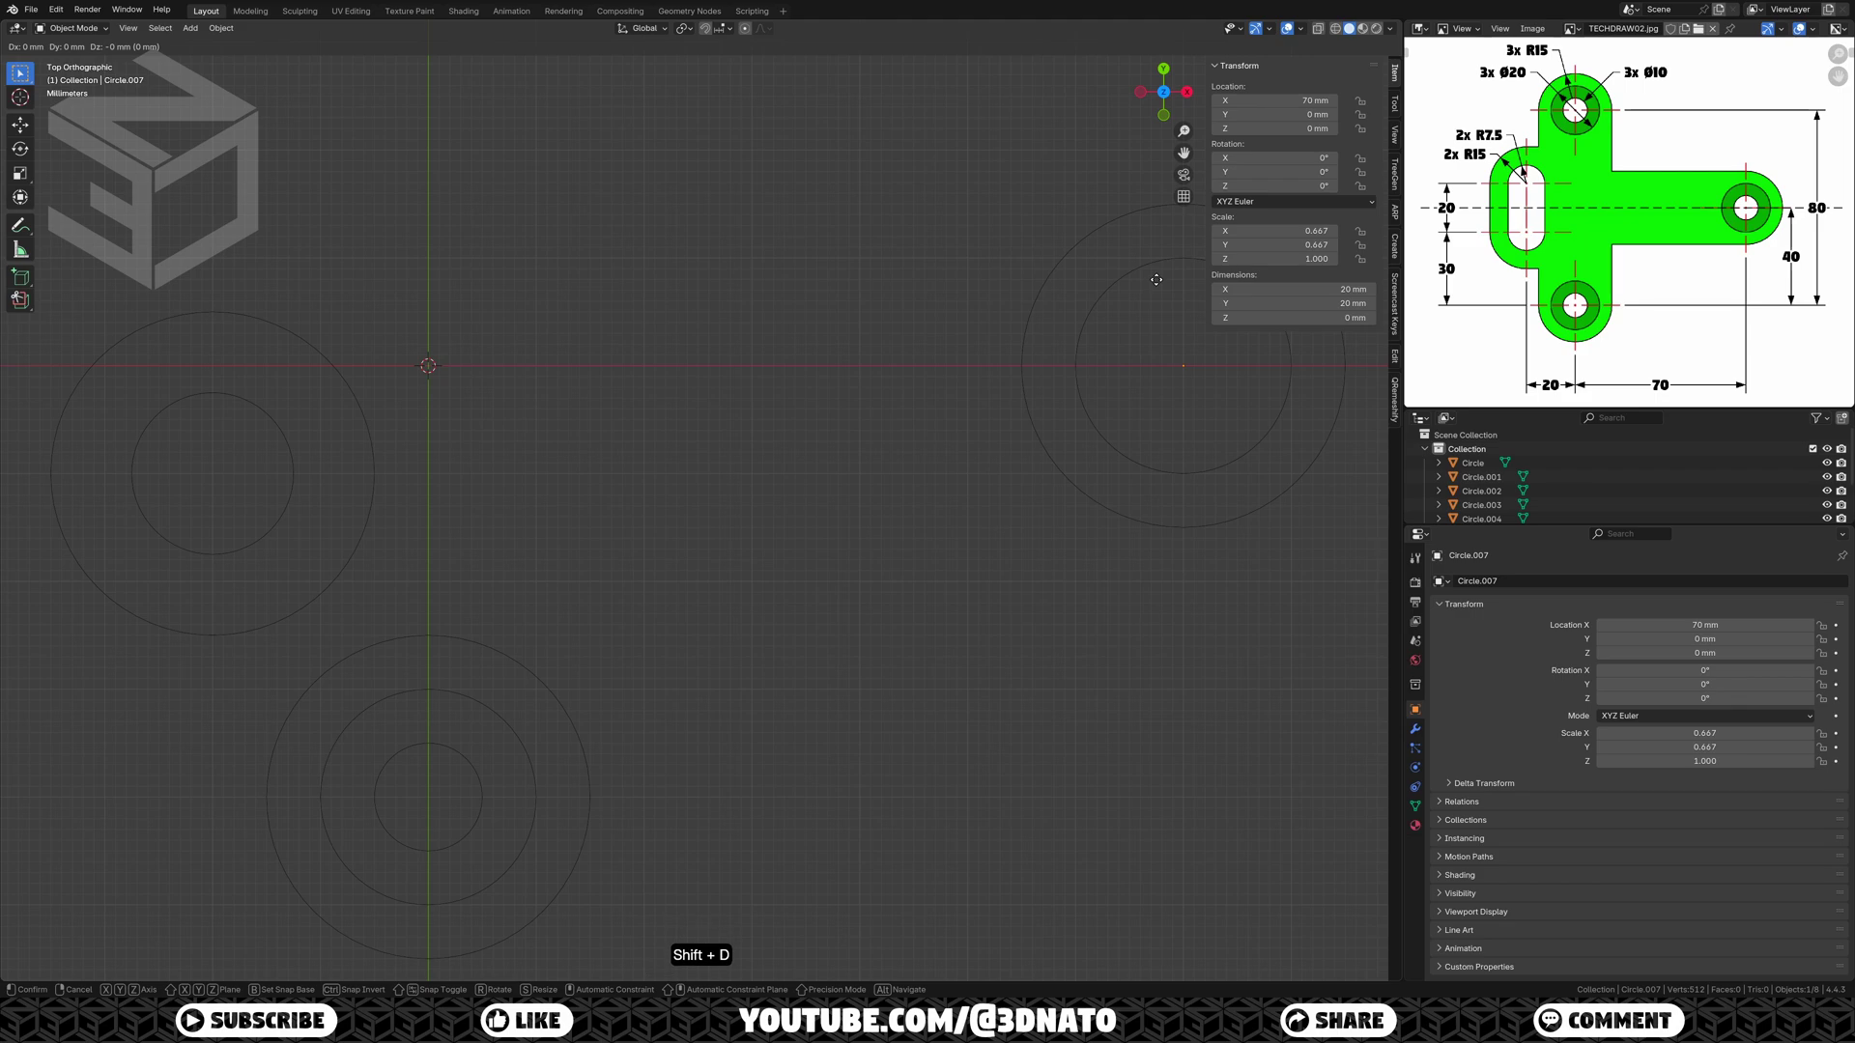
right_click(1155, 279)
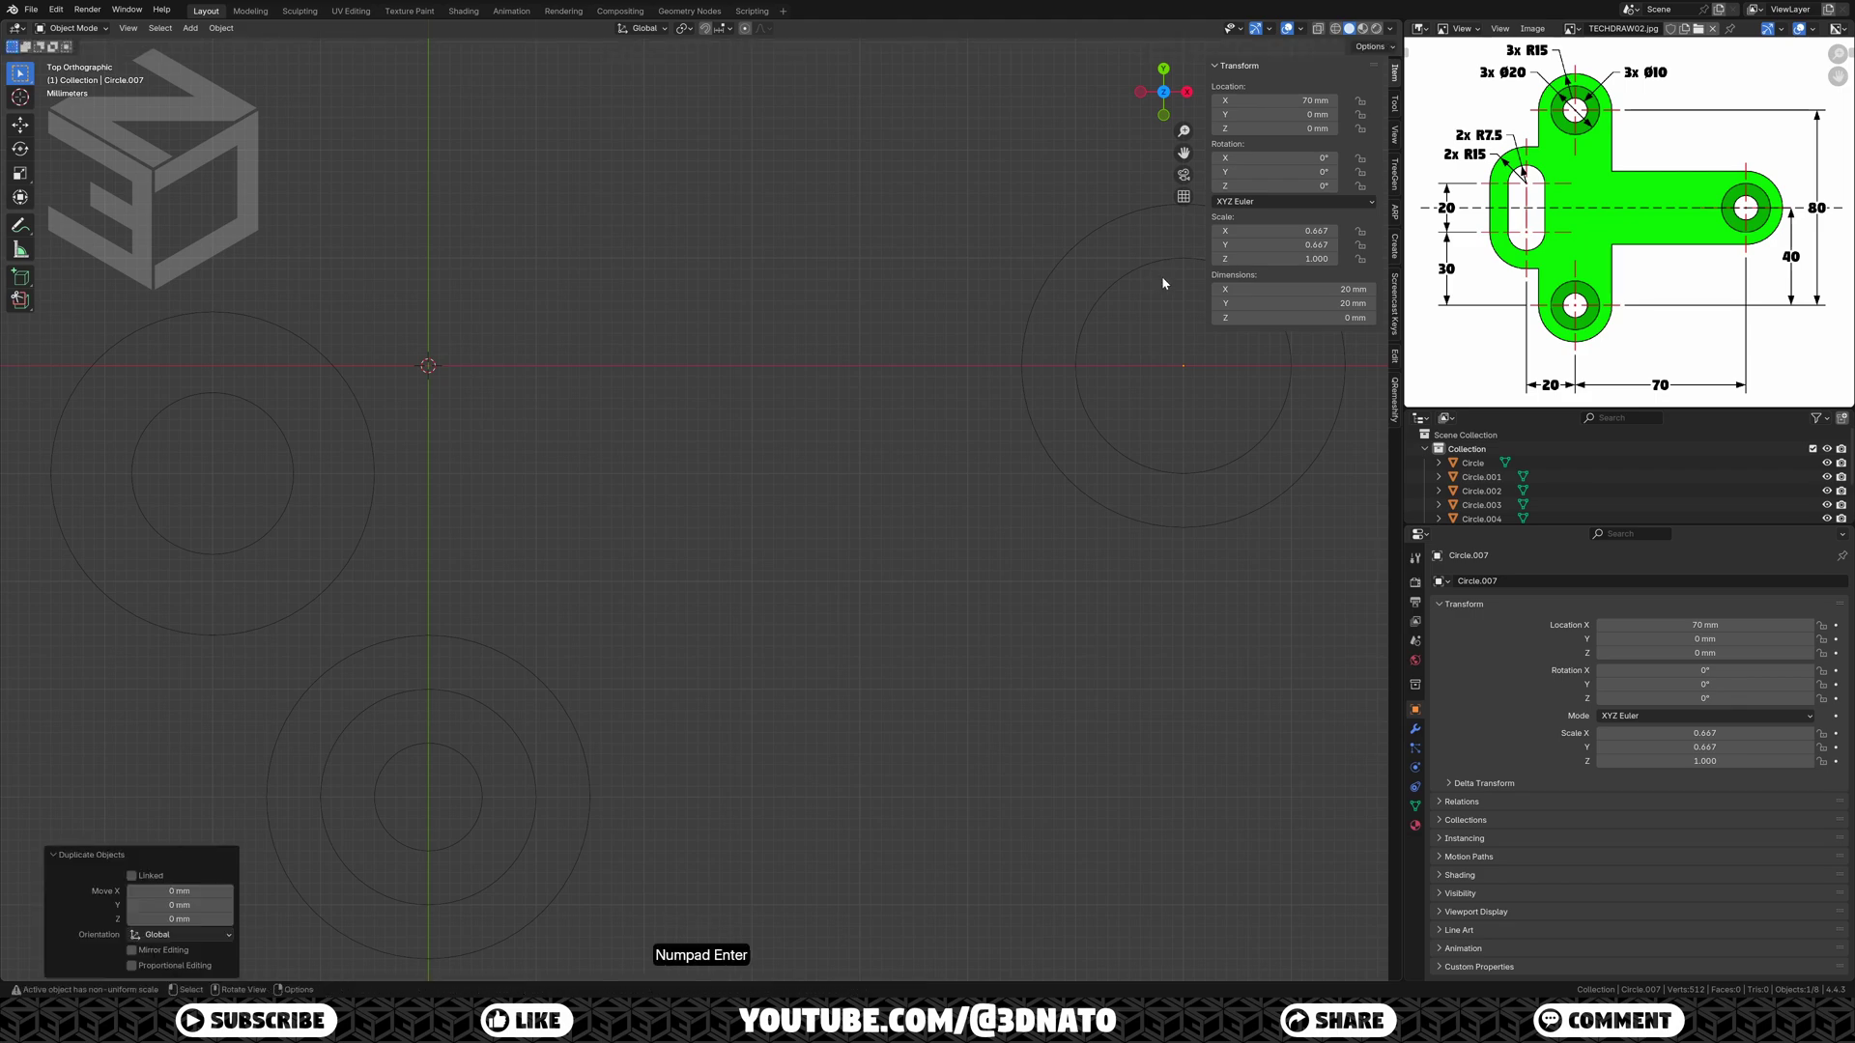
left_click(1250, 290)
type("10")
key("Return")
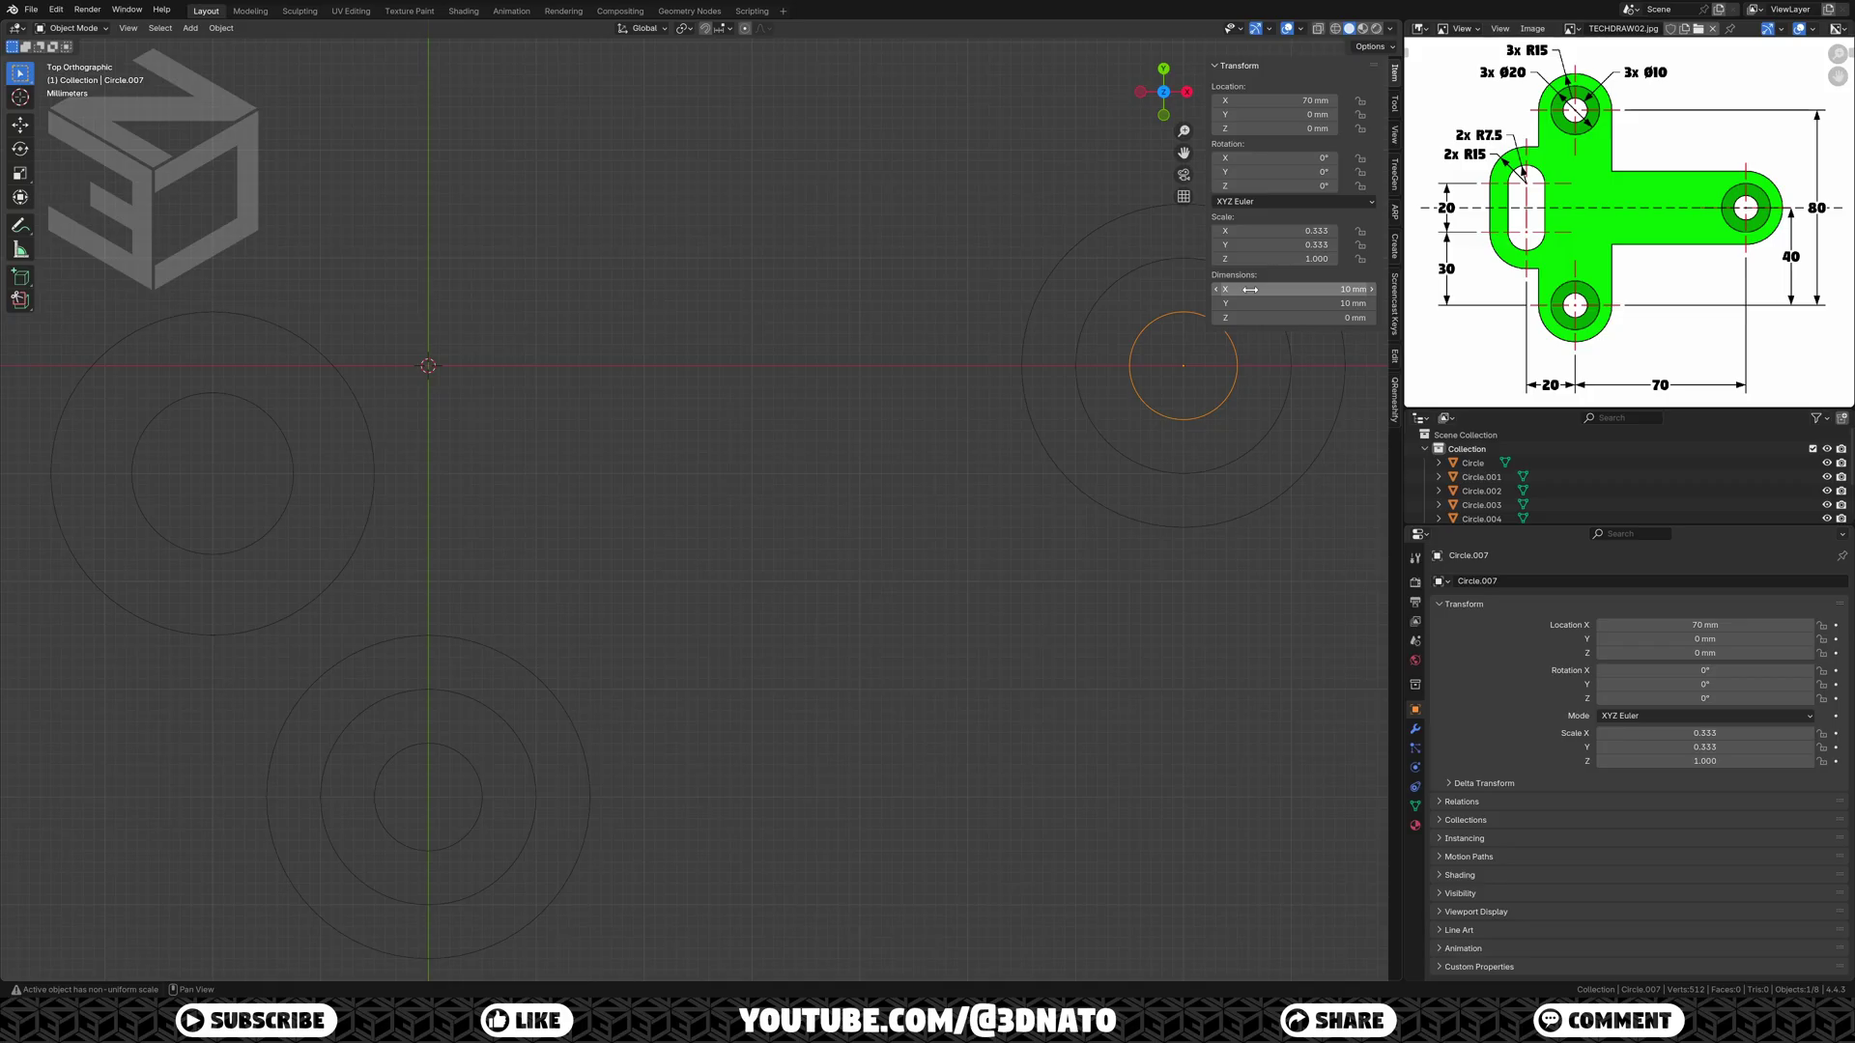
Step: Apply scale to all circles and join them into one object
key("a")
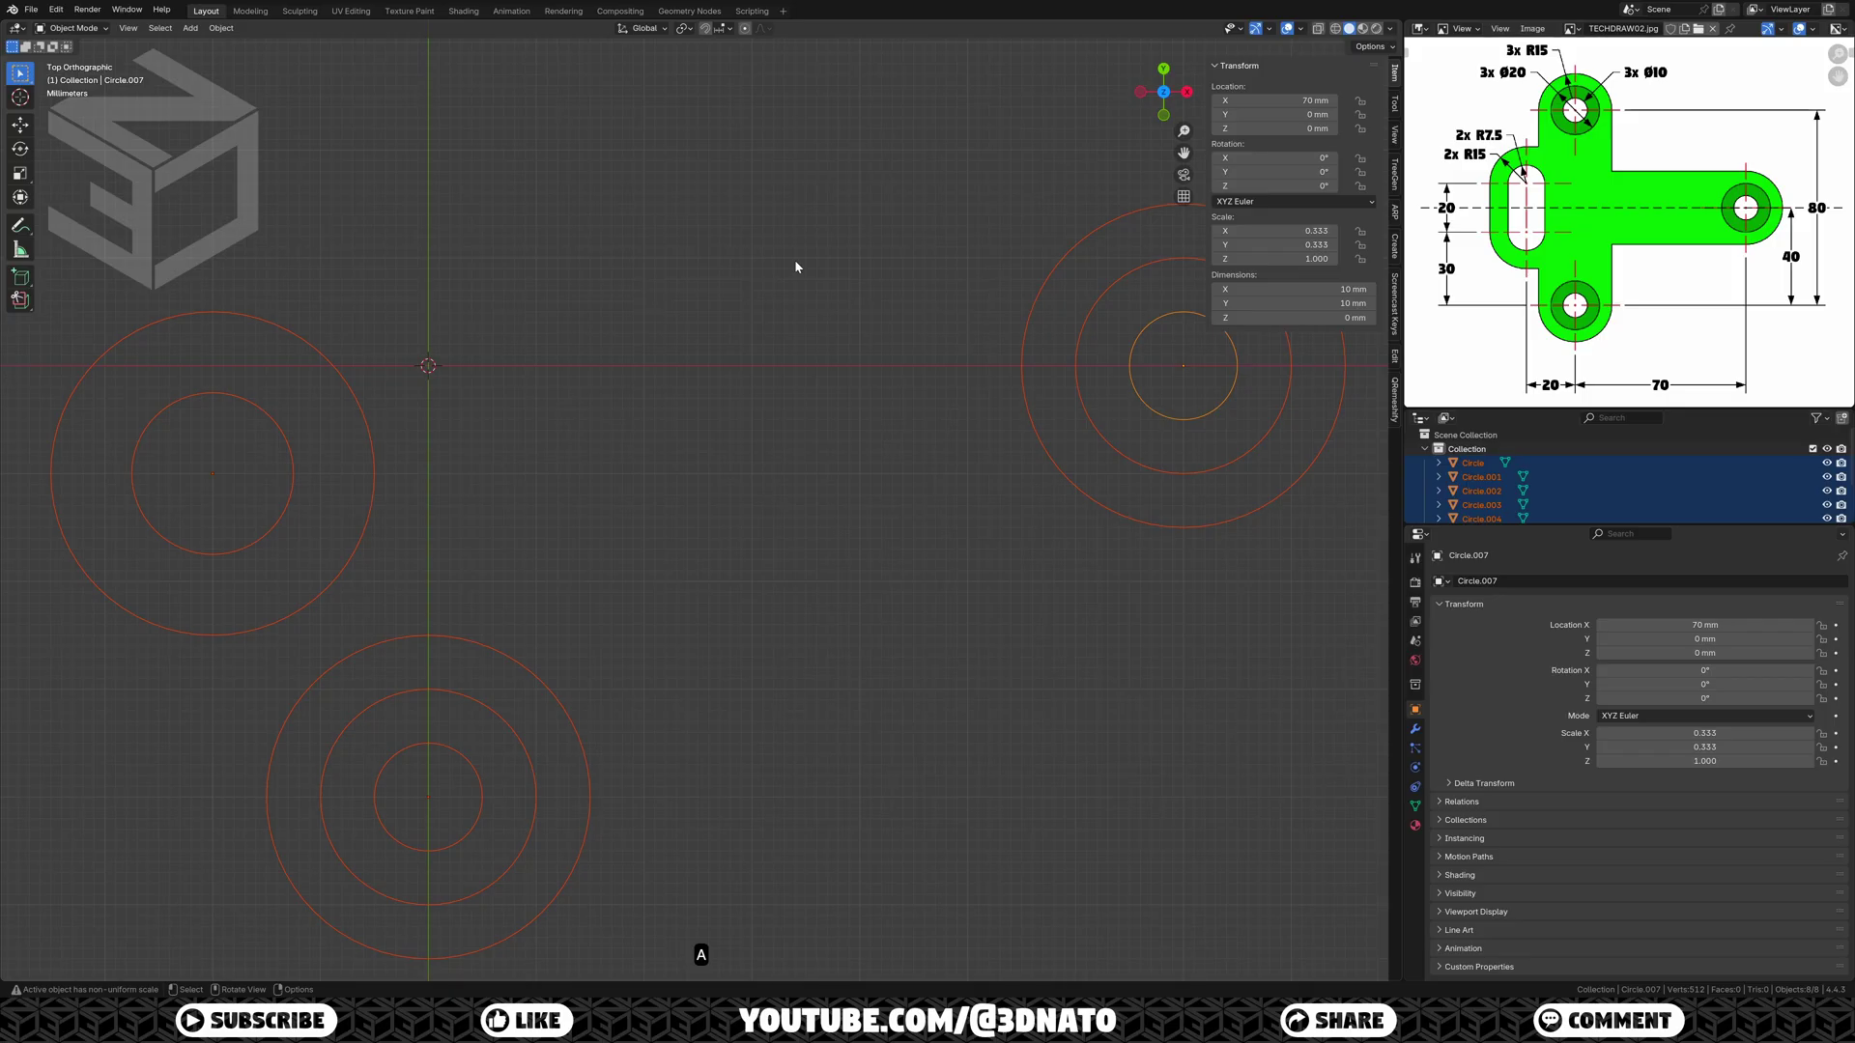
key("ctrl+a")
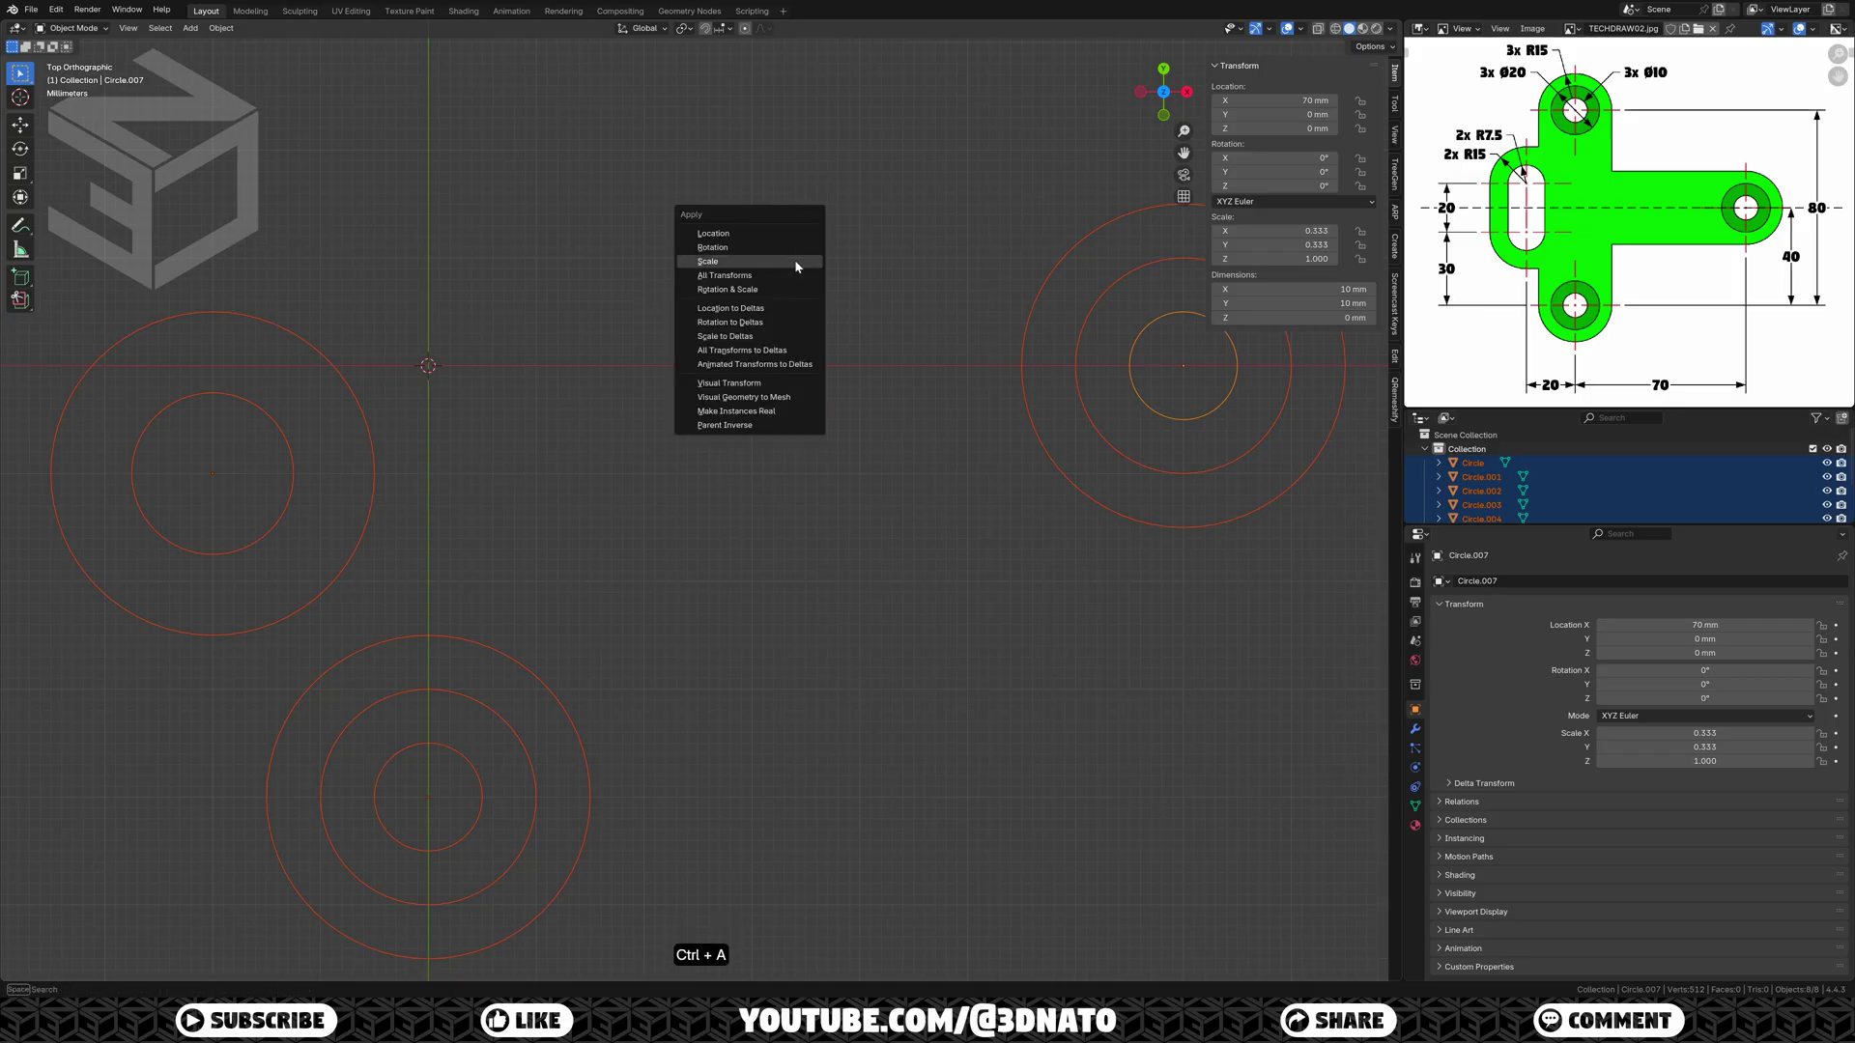
left_click(795, 261)
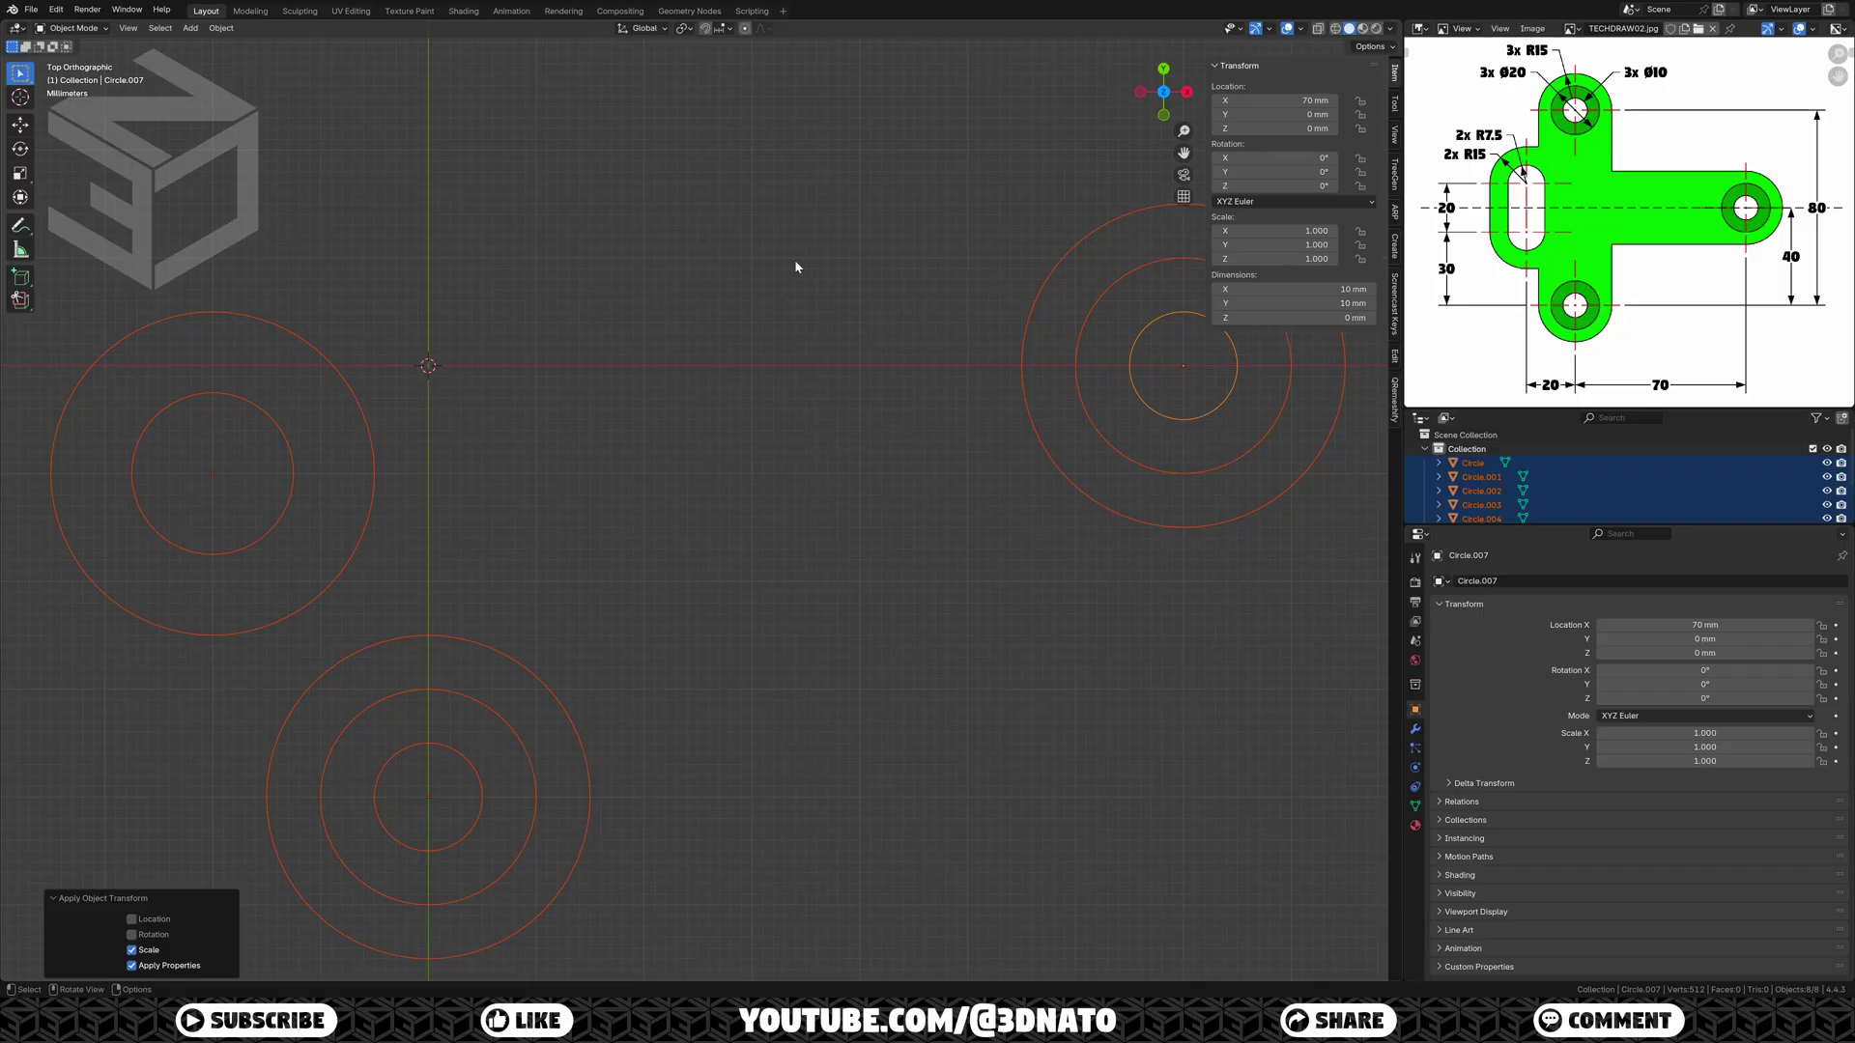
key("ctrl+j")
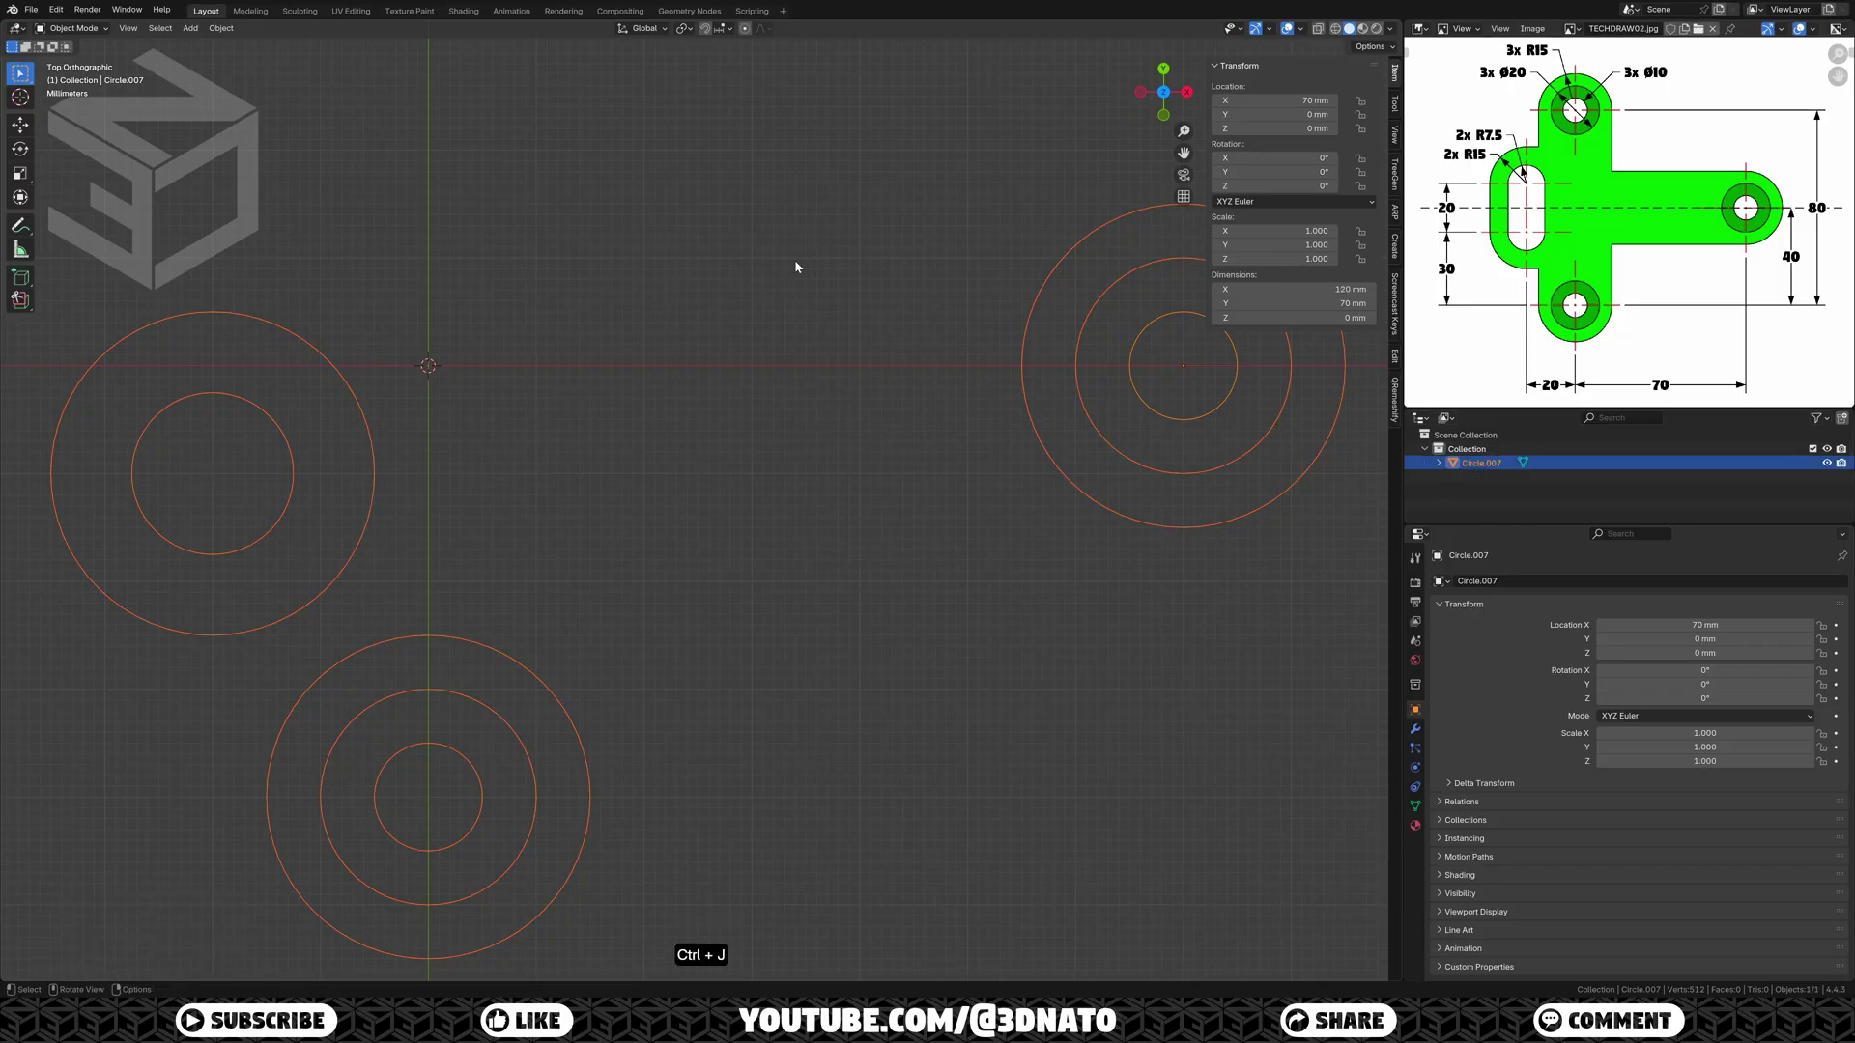
Step: Set the joined object's origin to the 3D cursor at the world centre
left_click(221, 28)
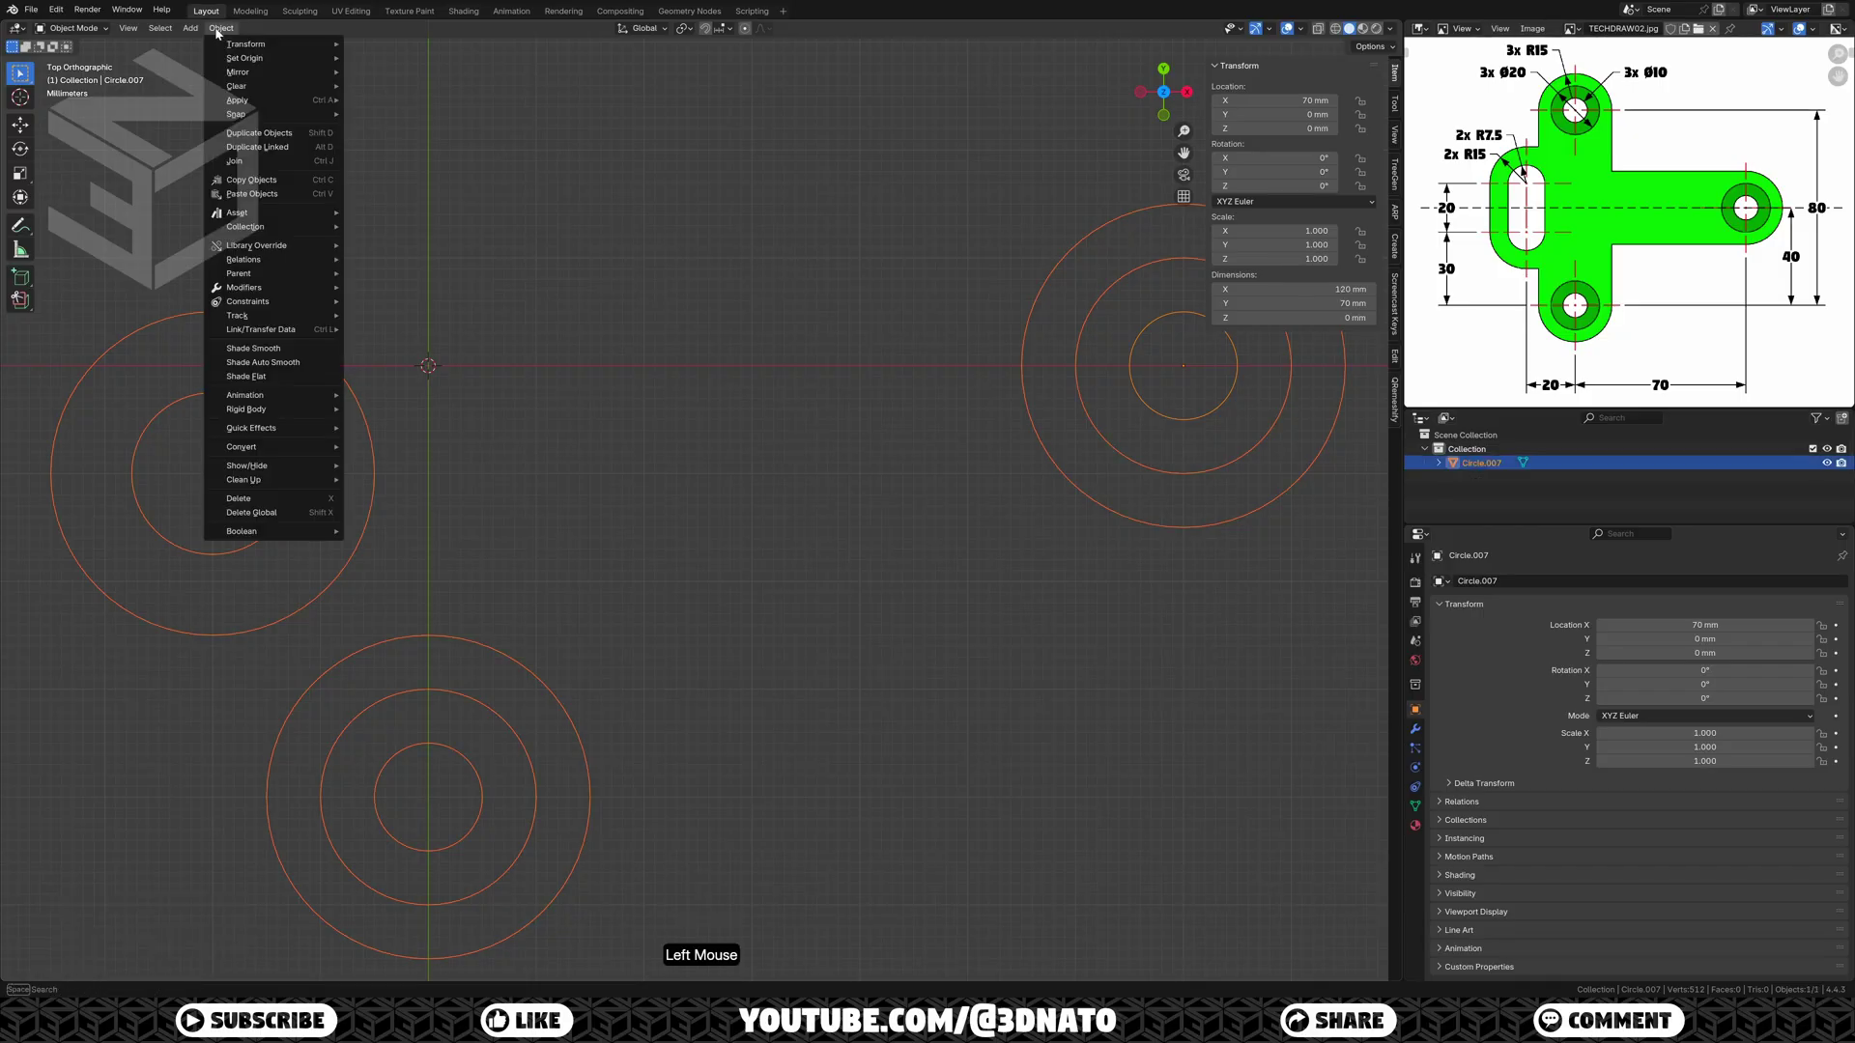
mouse_move(228, 61)
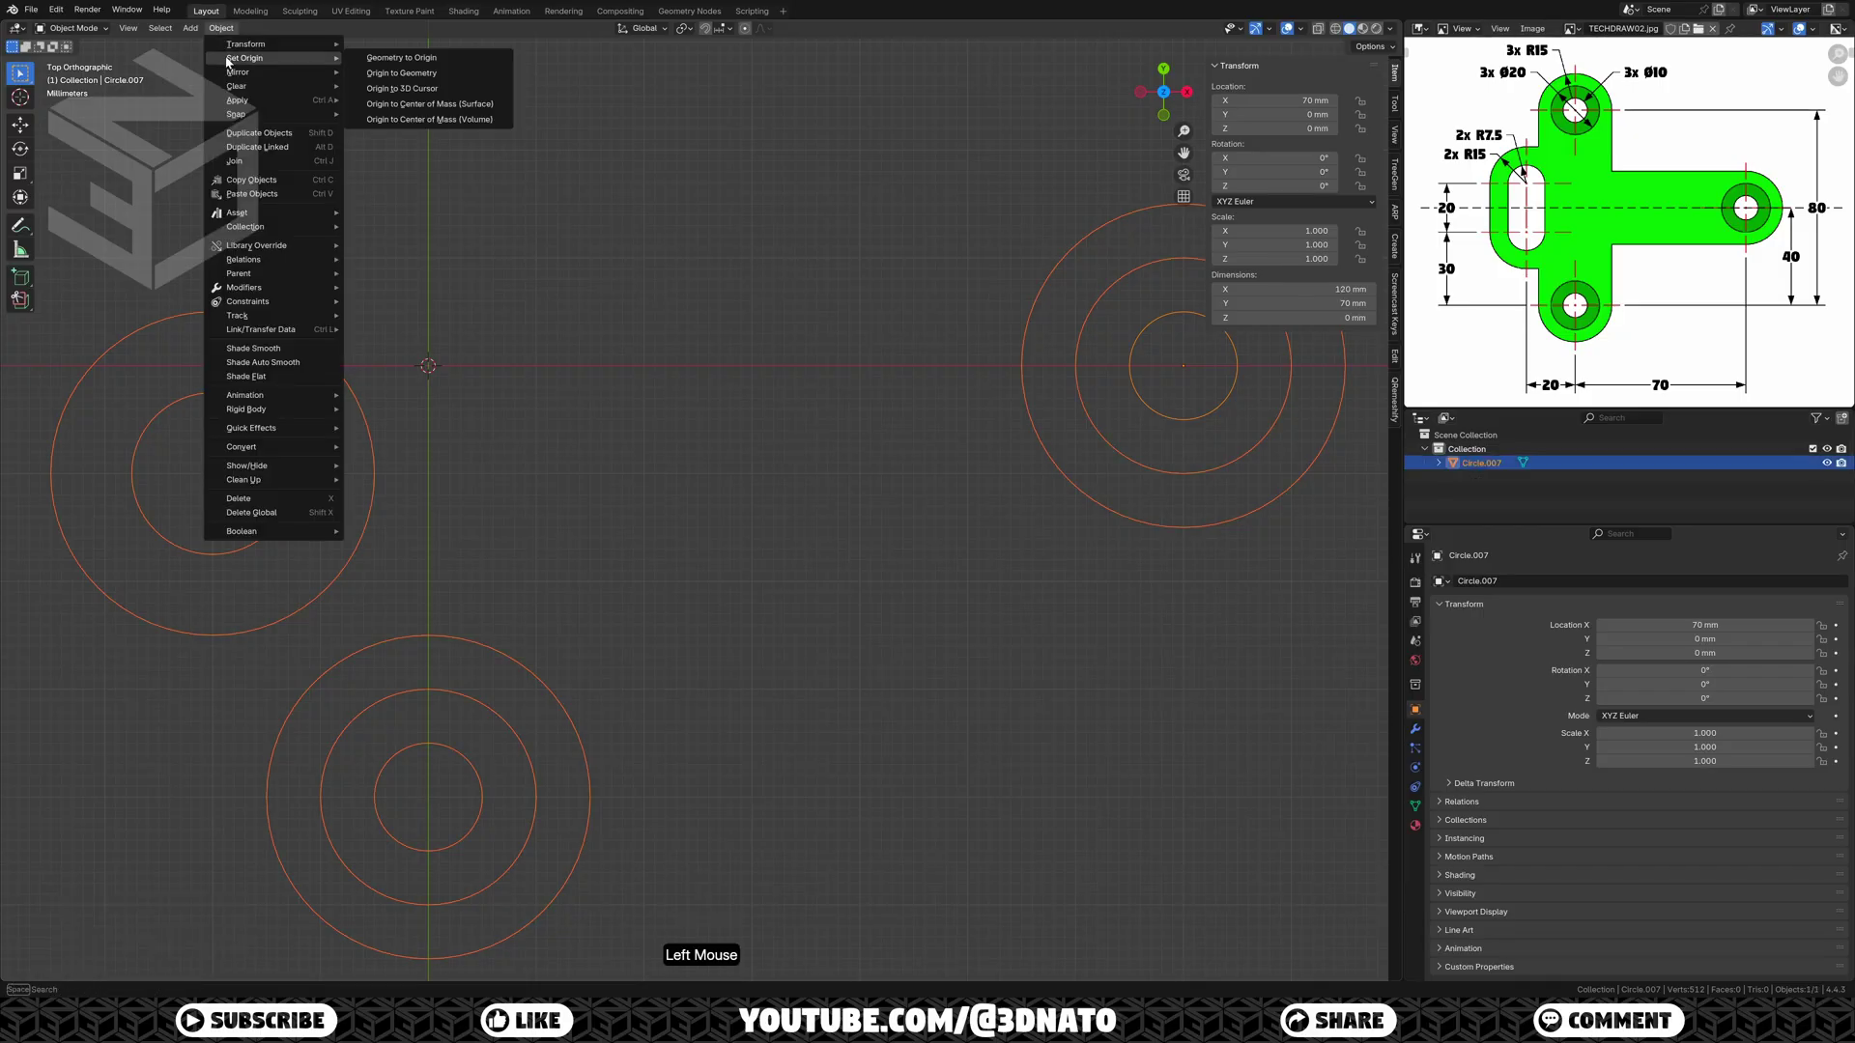
left_click(370, 88)
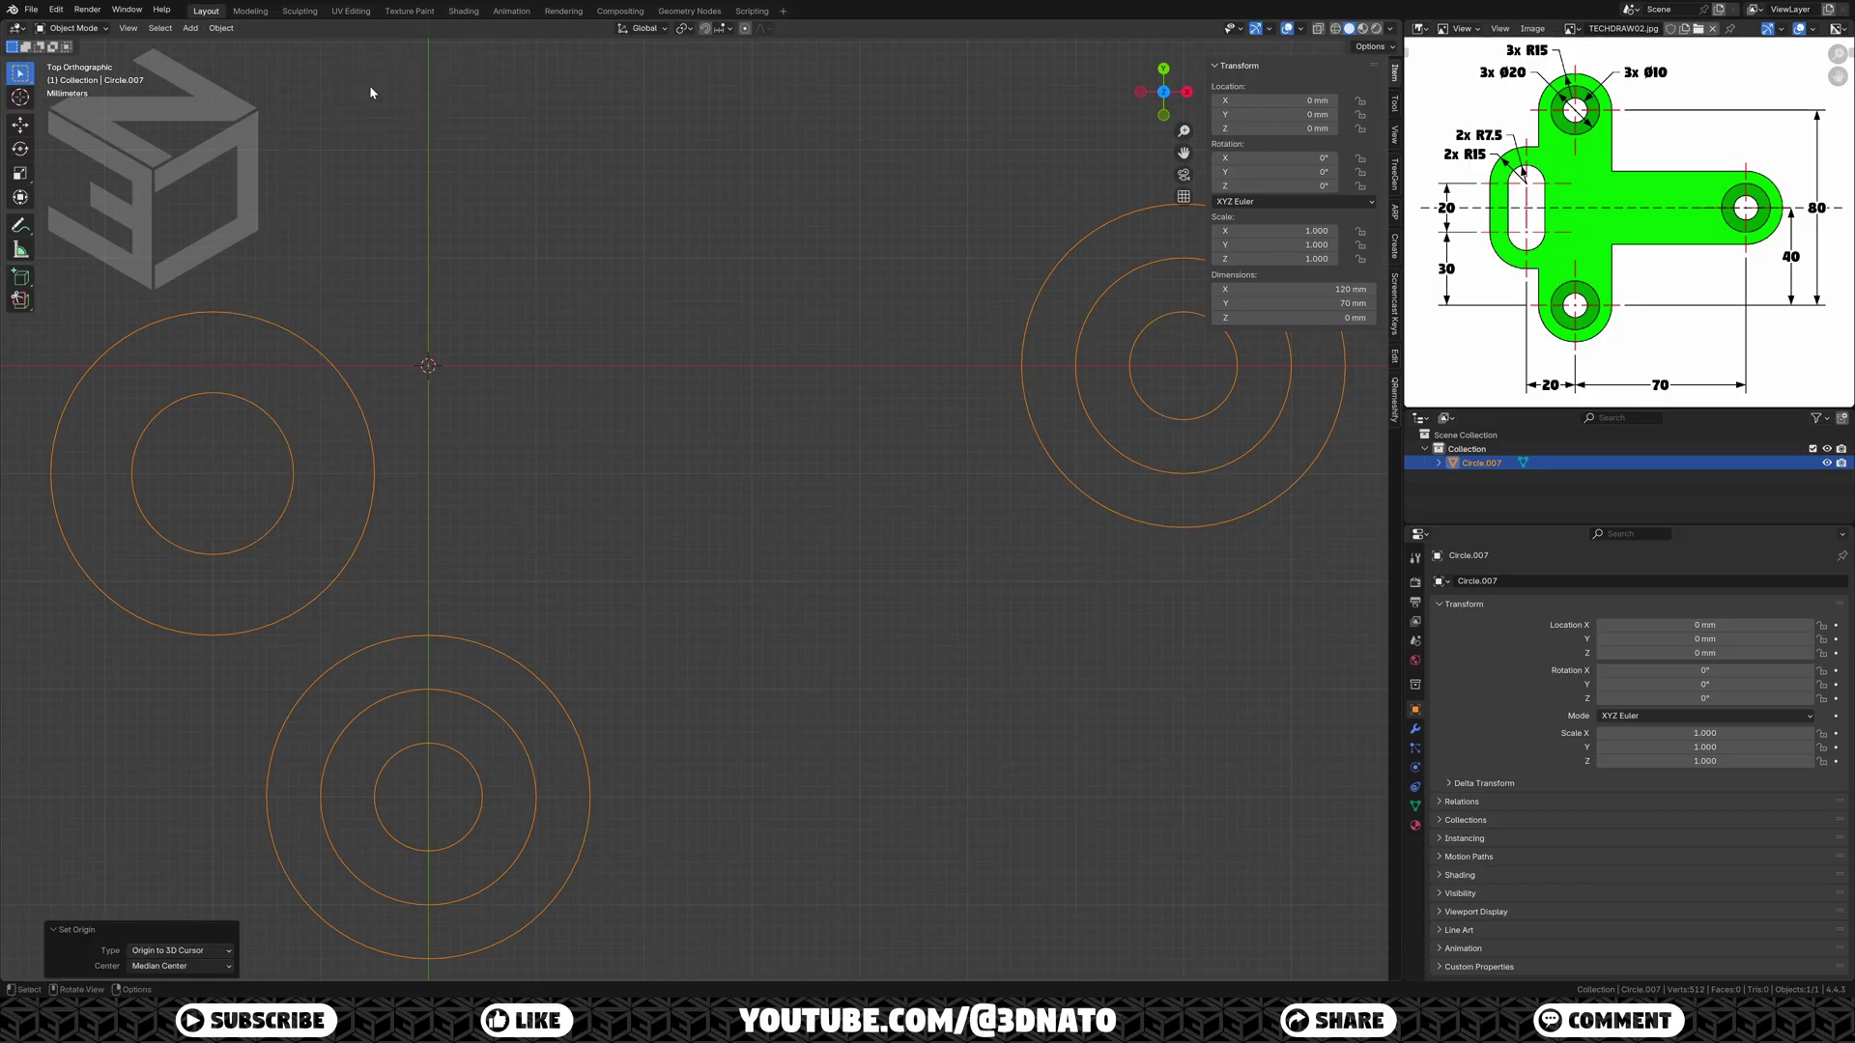
key("Tab")
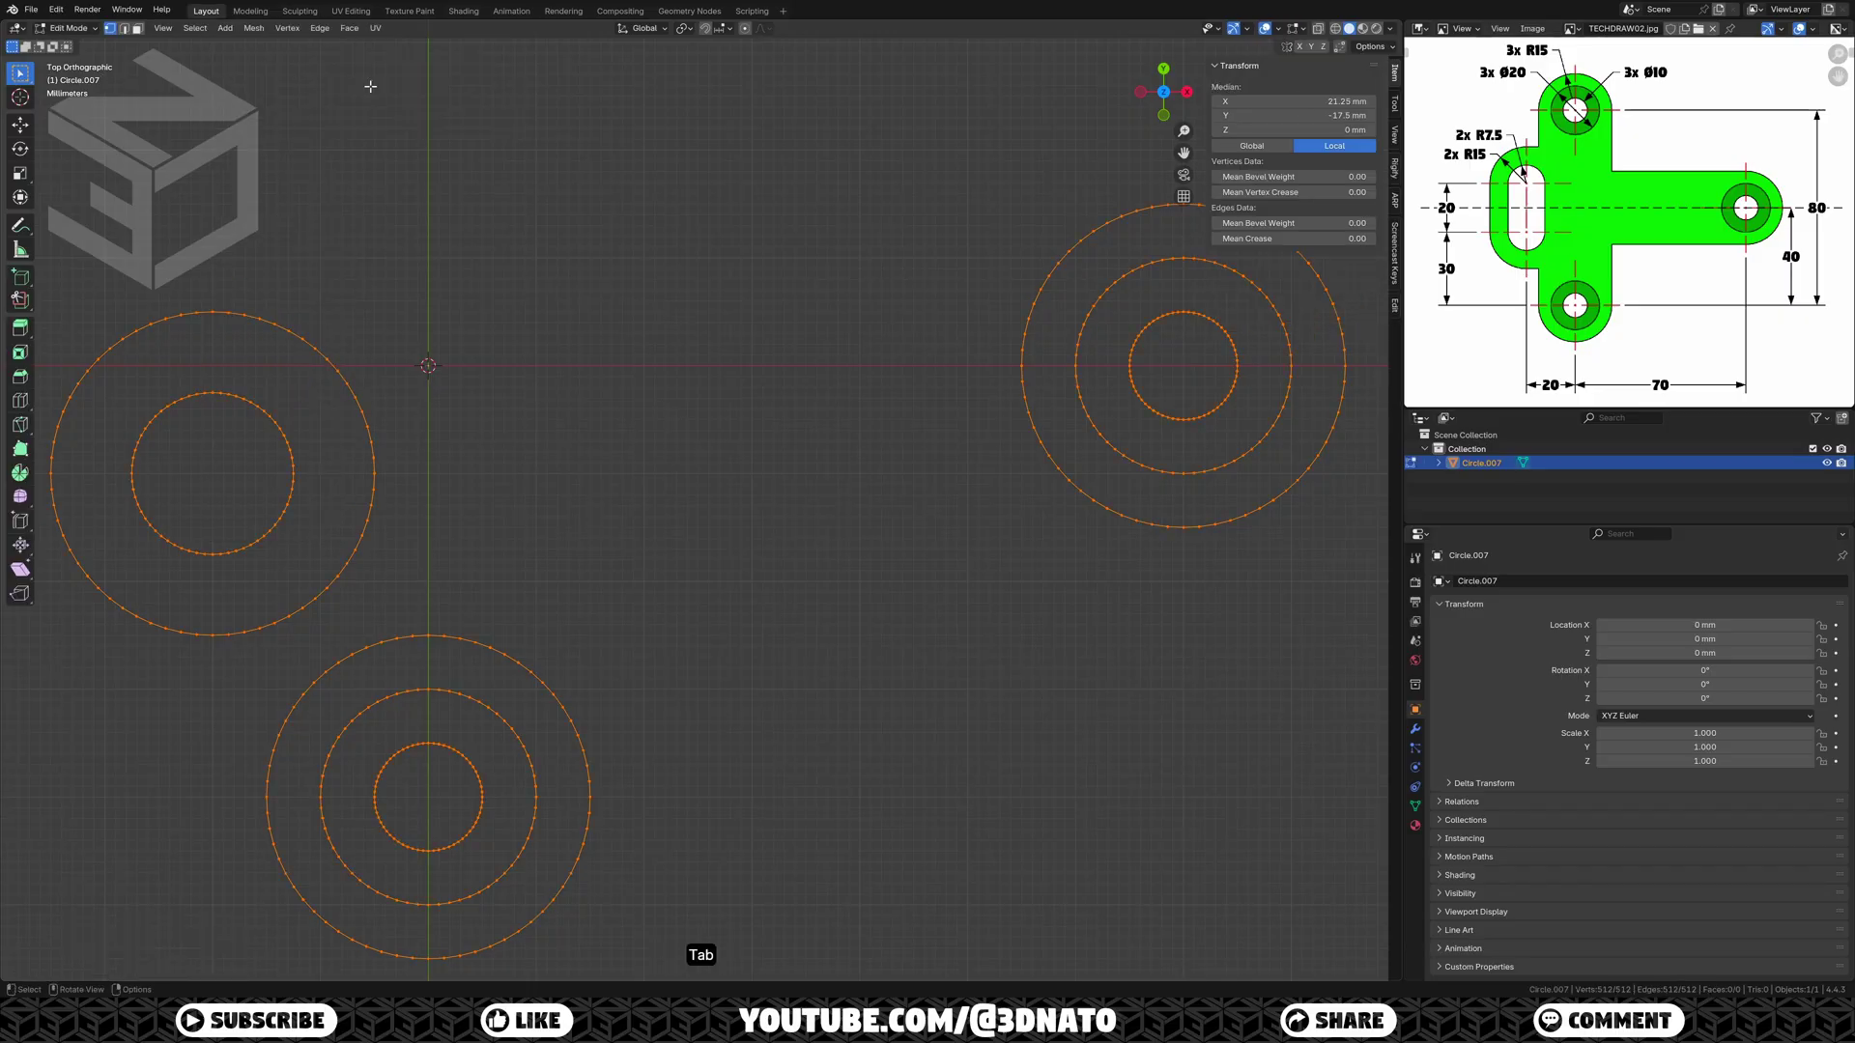
Step: Delete vertex arcs from the left, bottom and right circle groups, leaving open arcs
left_click(214, 311)
left_click(213, 392, "shift")
left_click(374, 473, "shift")
left_click(428, 636, "shift")
left_click(1021, 365, "shift")
left_click(1182, 206, "shift")
left_click(1183, 258, "shift")
left_click(1184, 311, "shift")
key("ctrl+KP_Add")
key("ctrl+KP_Add")
key("ctrl+KP_Add")
key("ctrl+KP_Add")
key("ctrl+KP_Add")
key("ctrl+KP_Add")
key("ctrl+KP_Add")
key("ctrl+KP_Add")
key("ctrl+KP_Add")
key("ctrl+KP_Add")
key("ctrl+KP_Add")
key("ctrl+KP_Add")
key("ctrl+KP_Add")
key("ctrl+KP_Add")
key("ctrl+KP_Add")
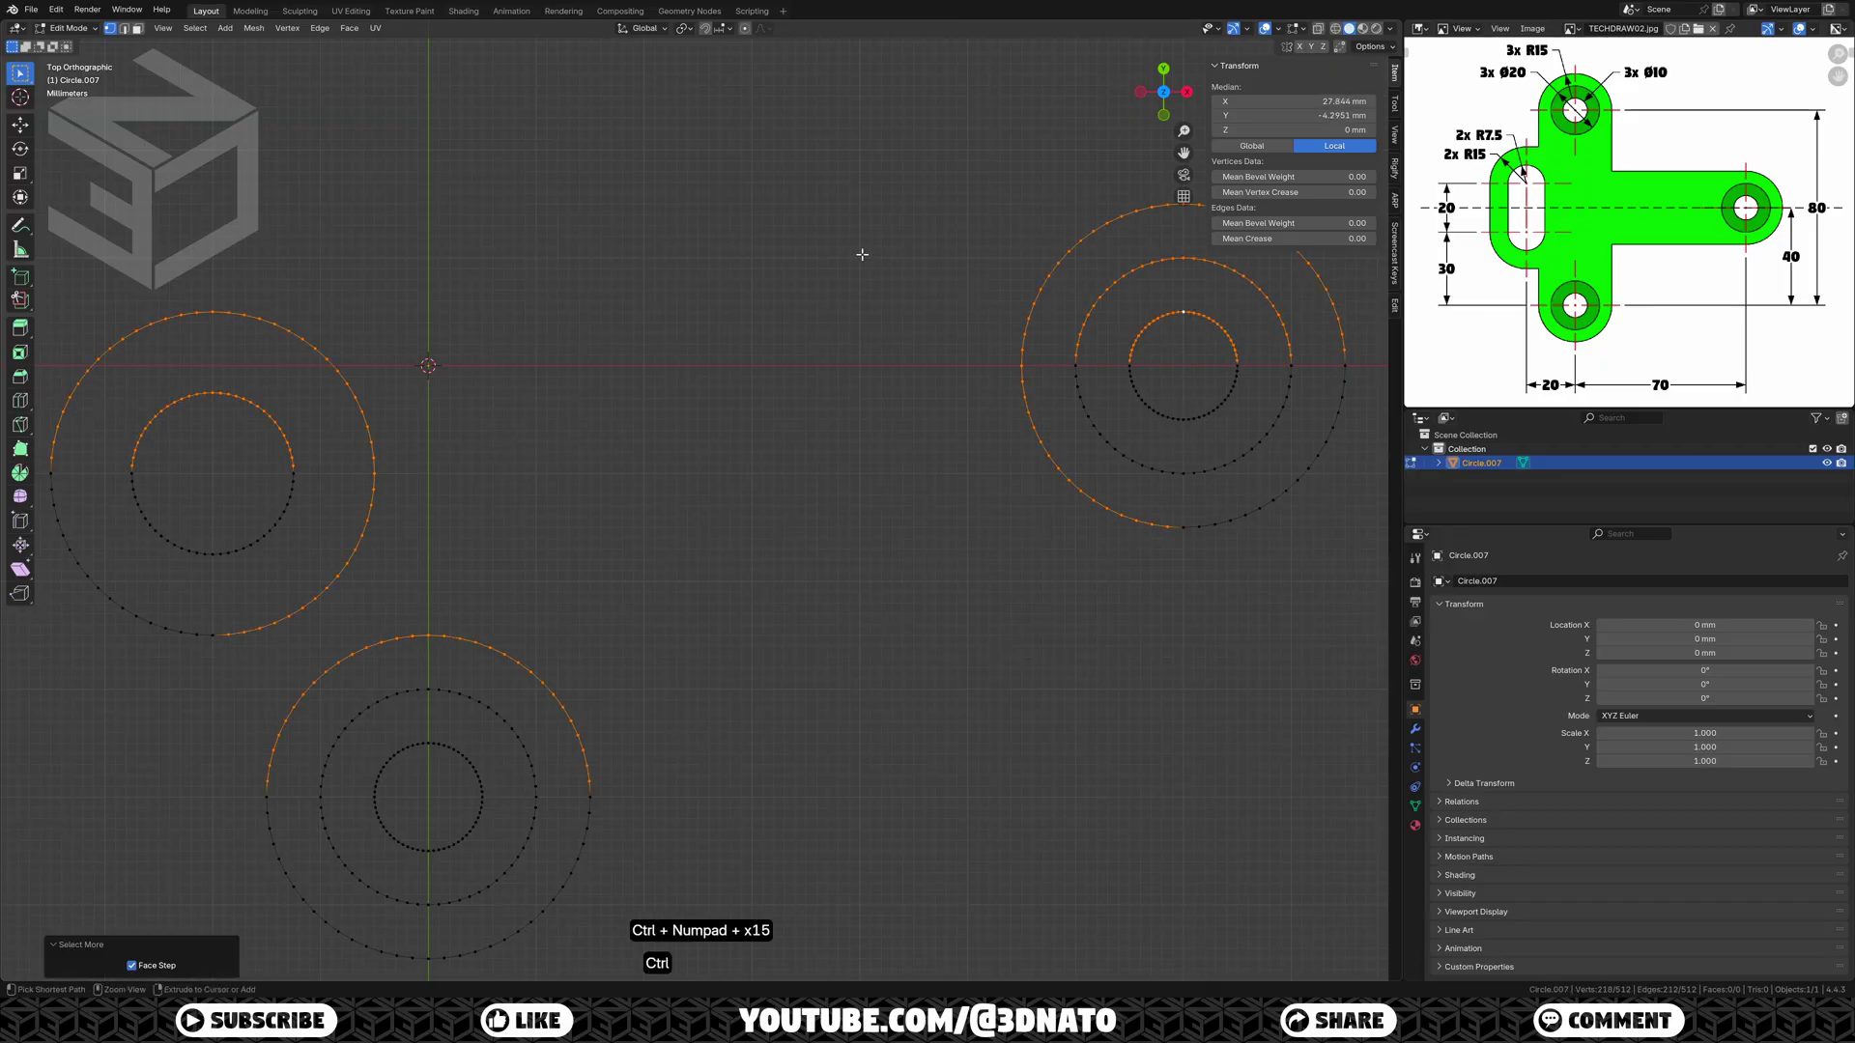
key("x")
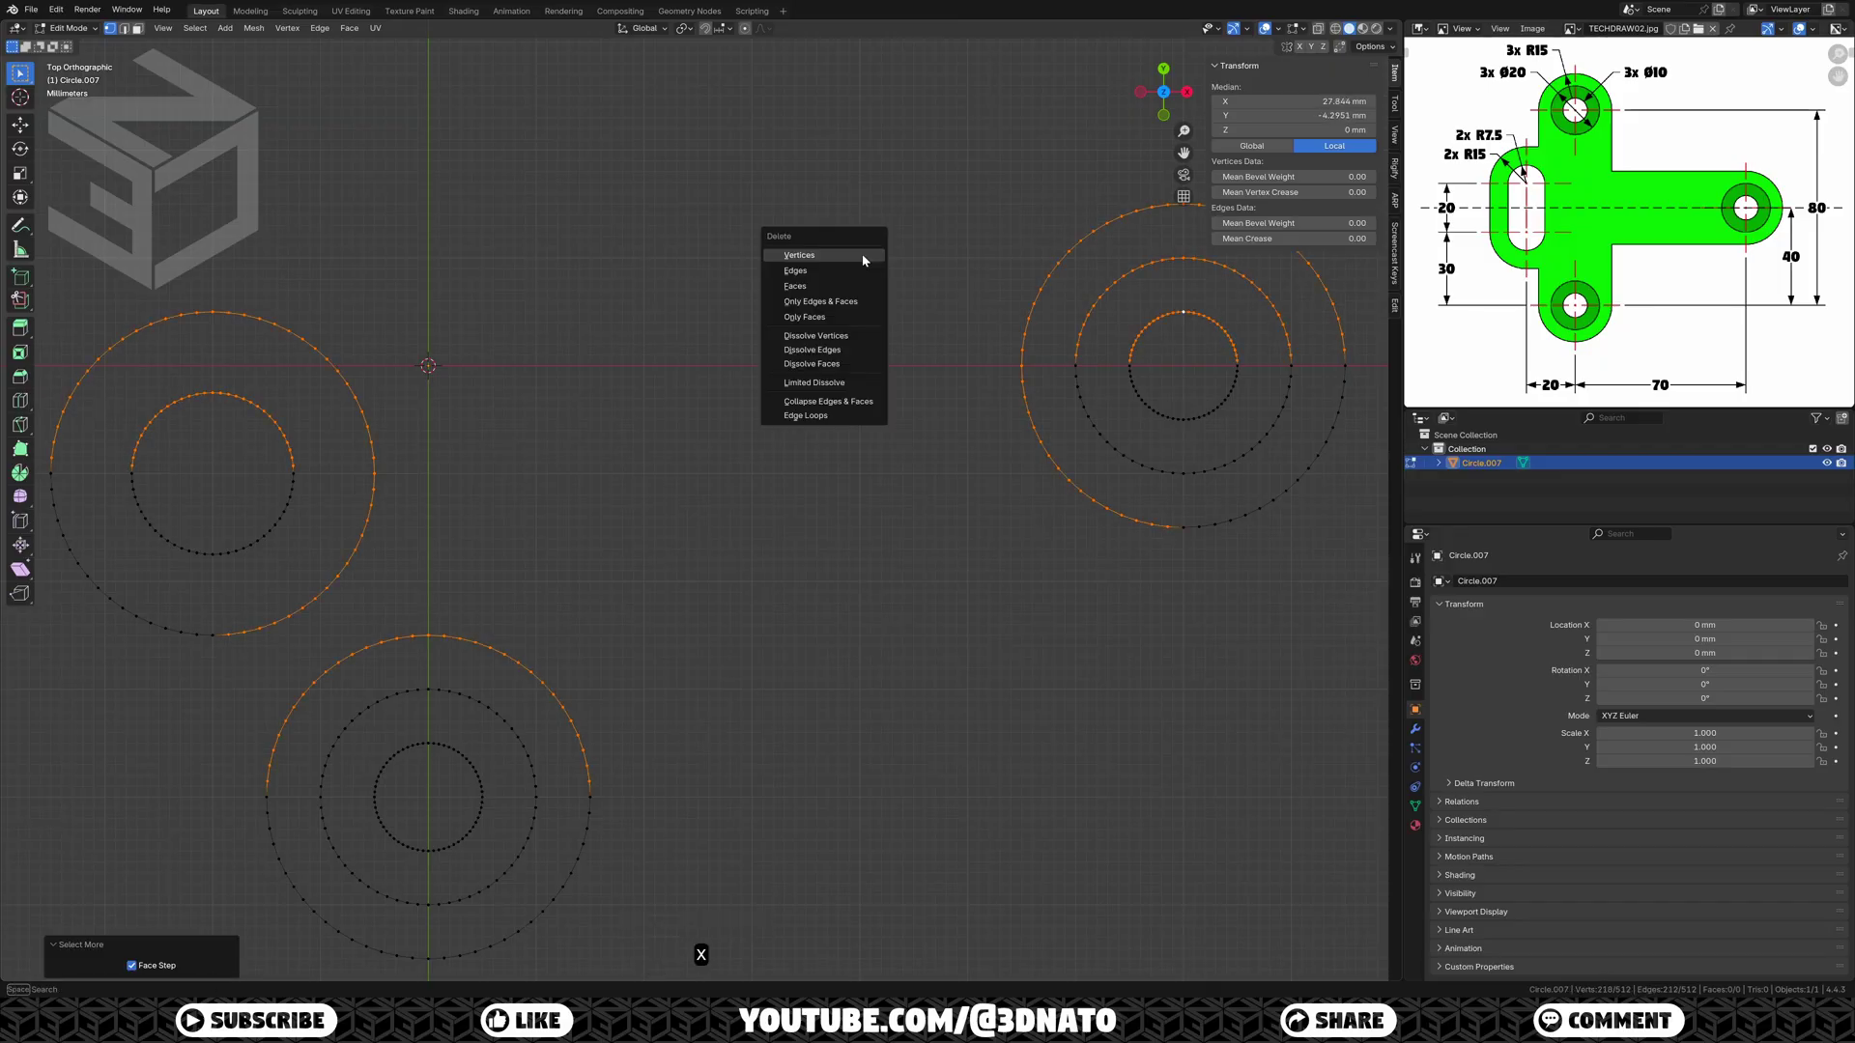
left_click(862, 257)
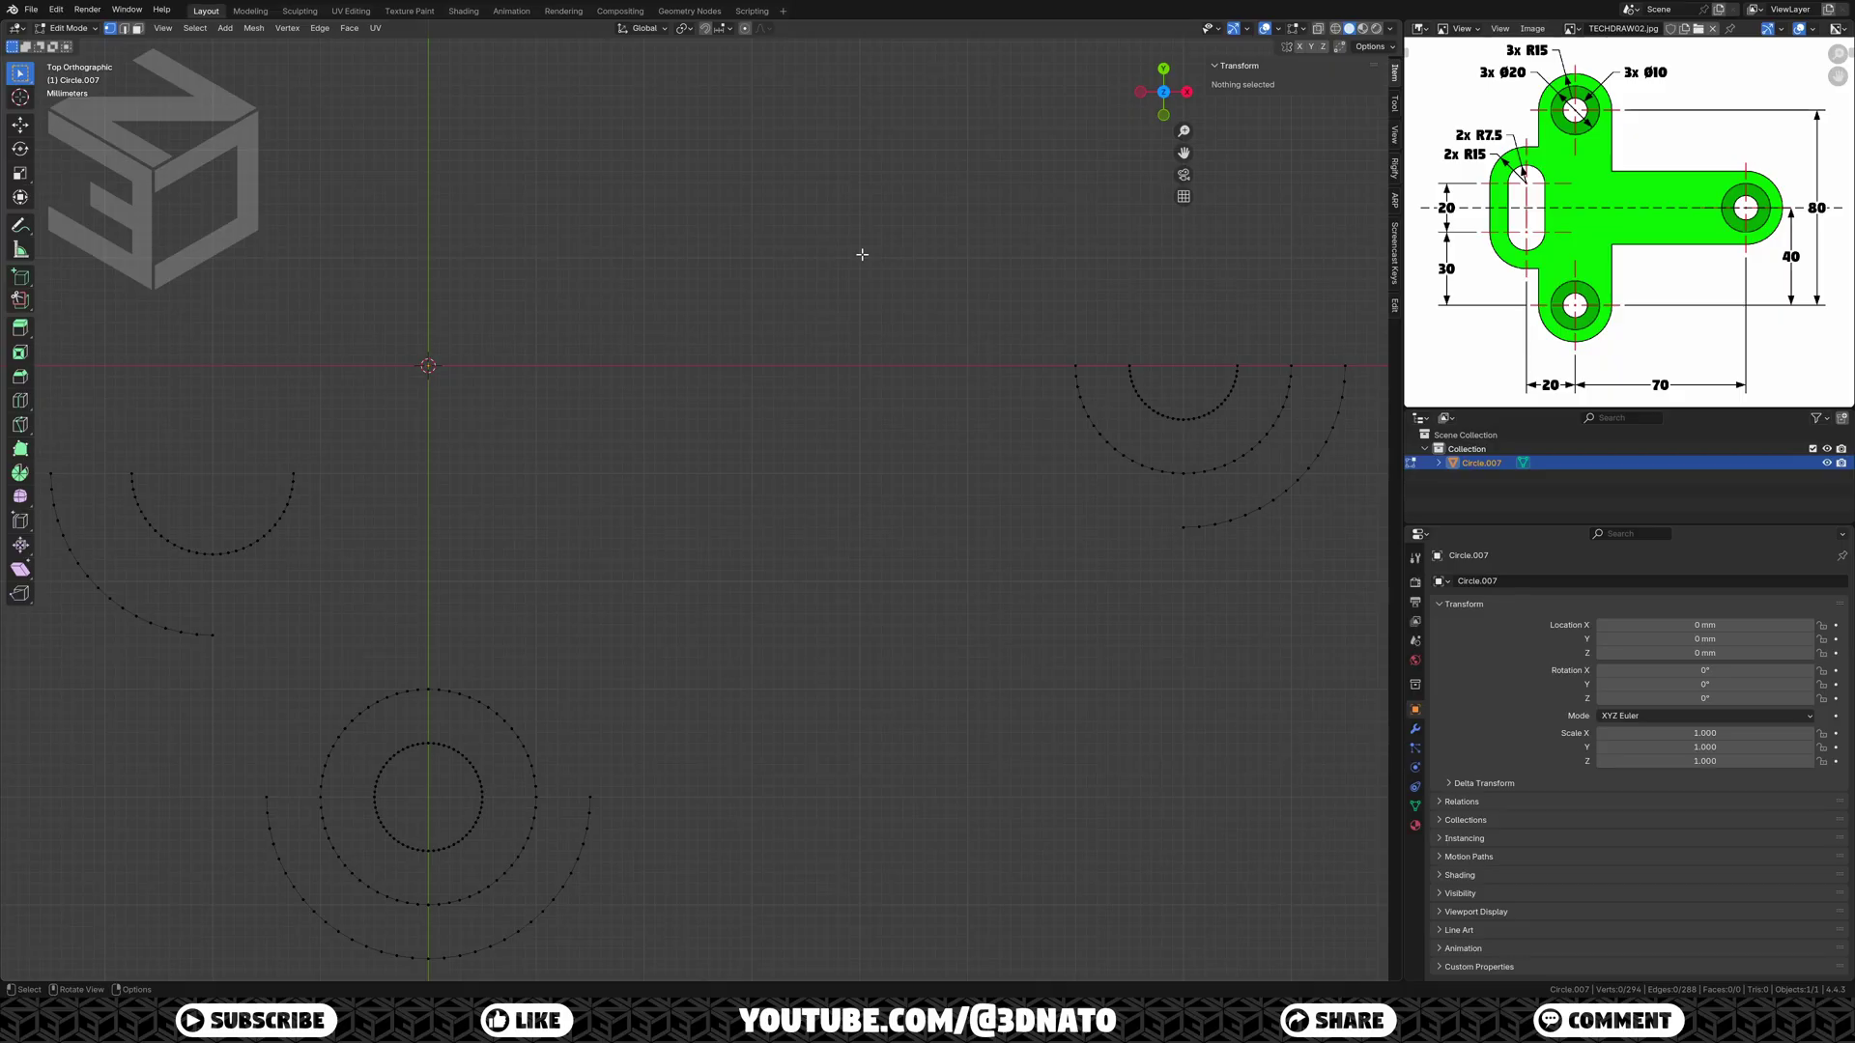
Step: Turn on snapping to vertices
left_click(706, 29)
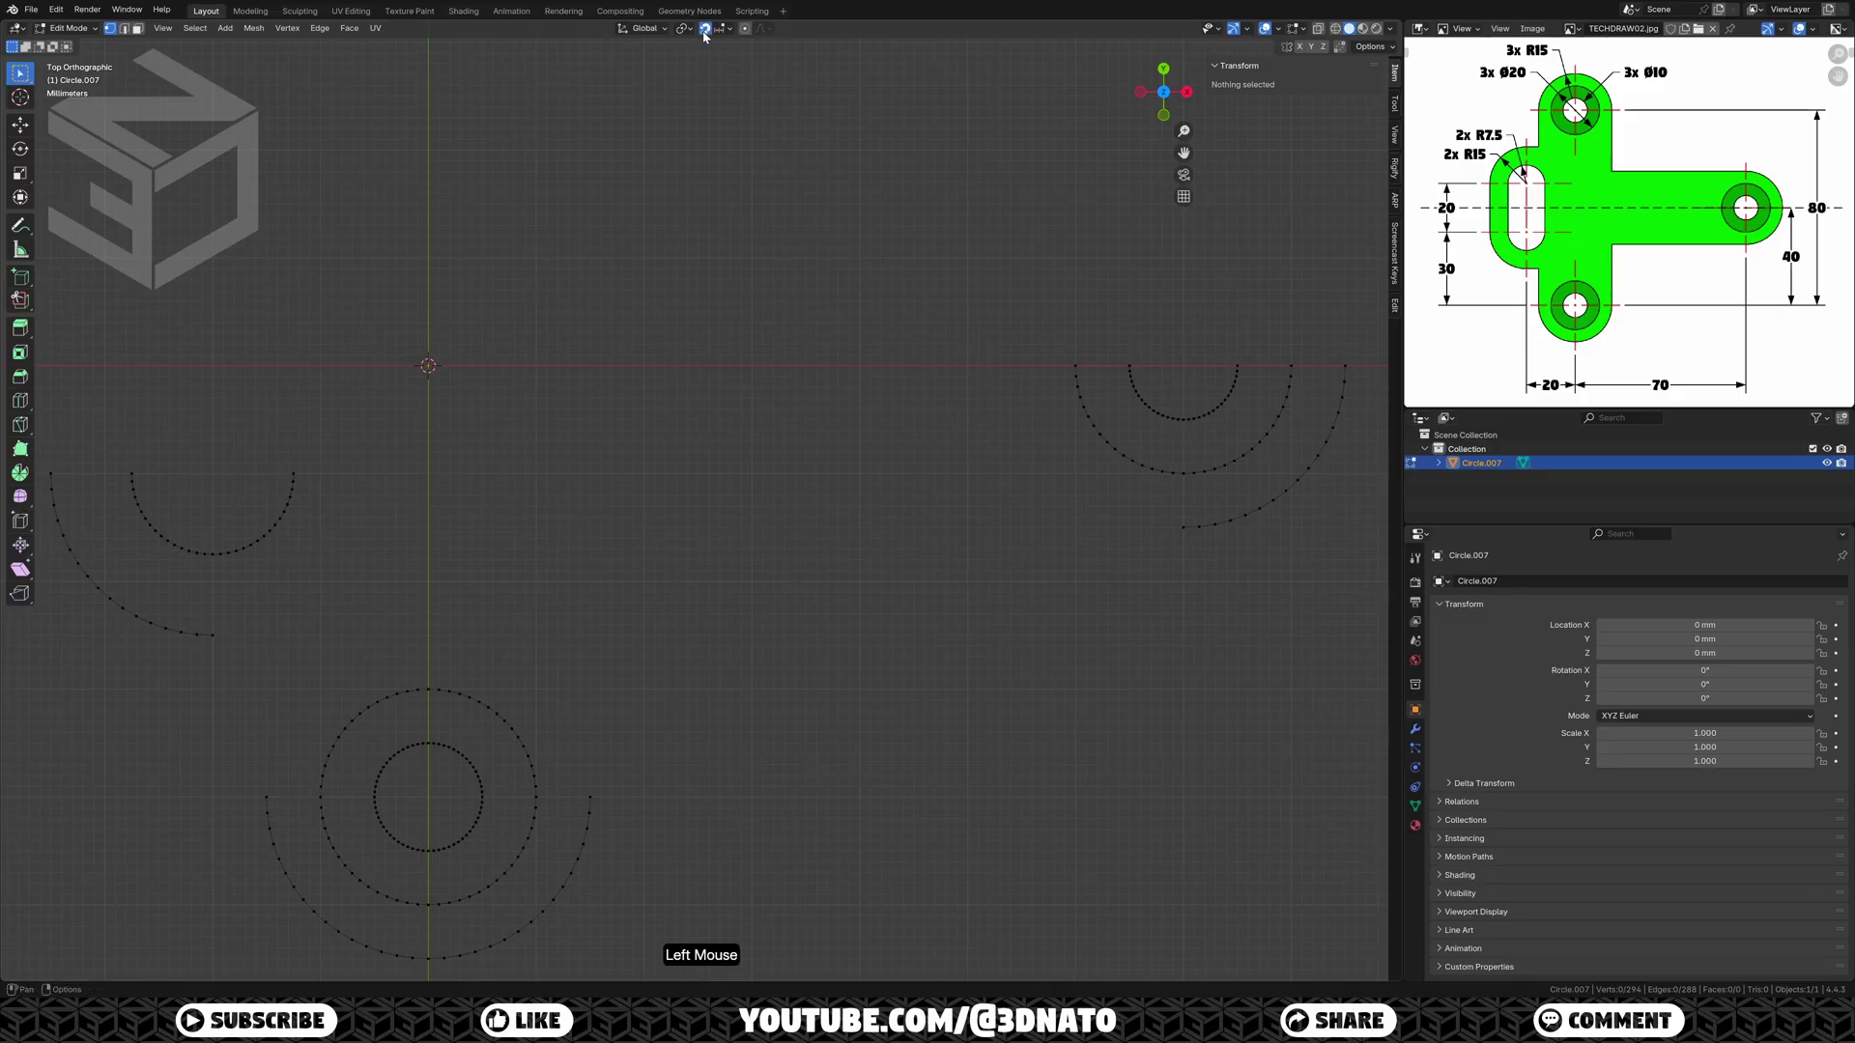
left_click(719, 29)
left_click(716, 130)
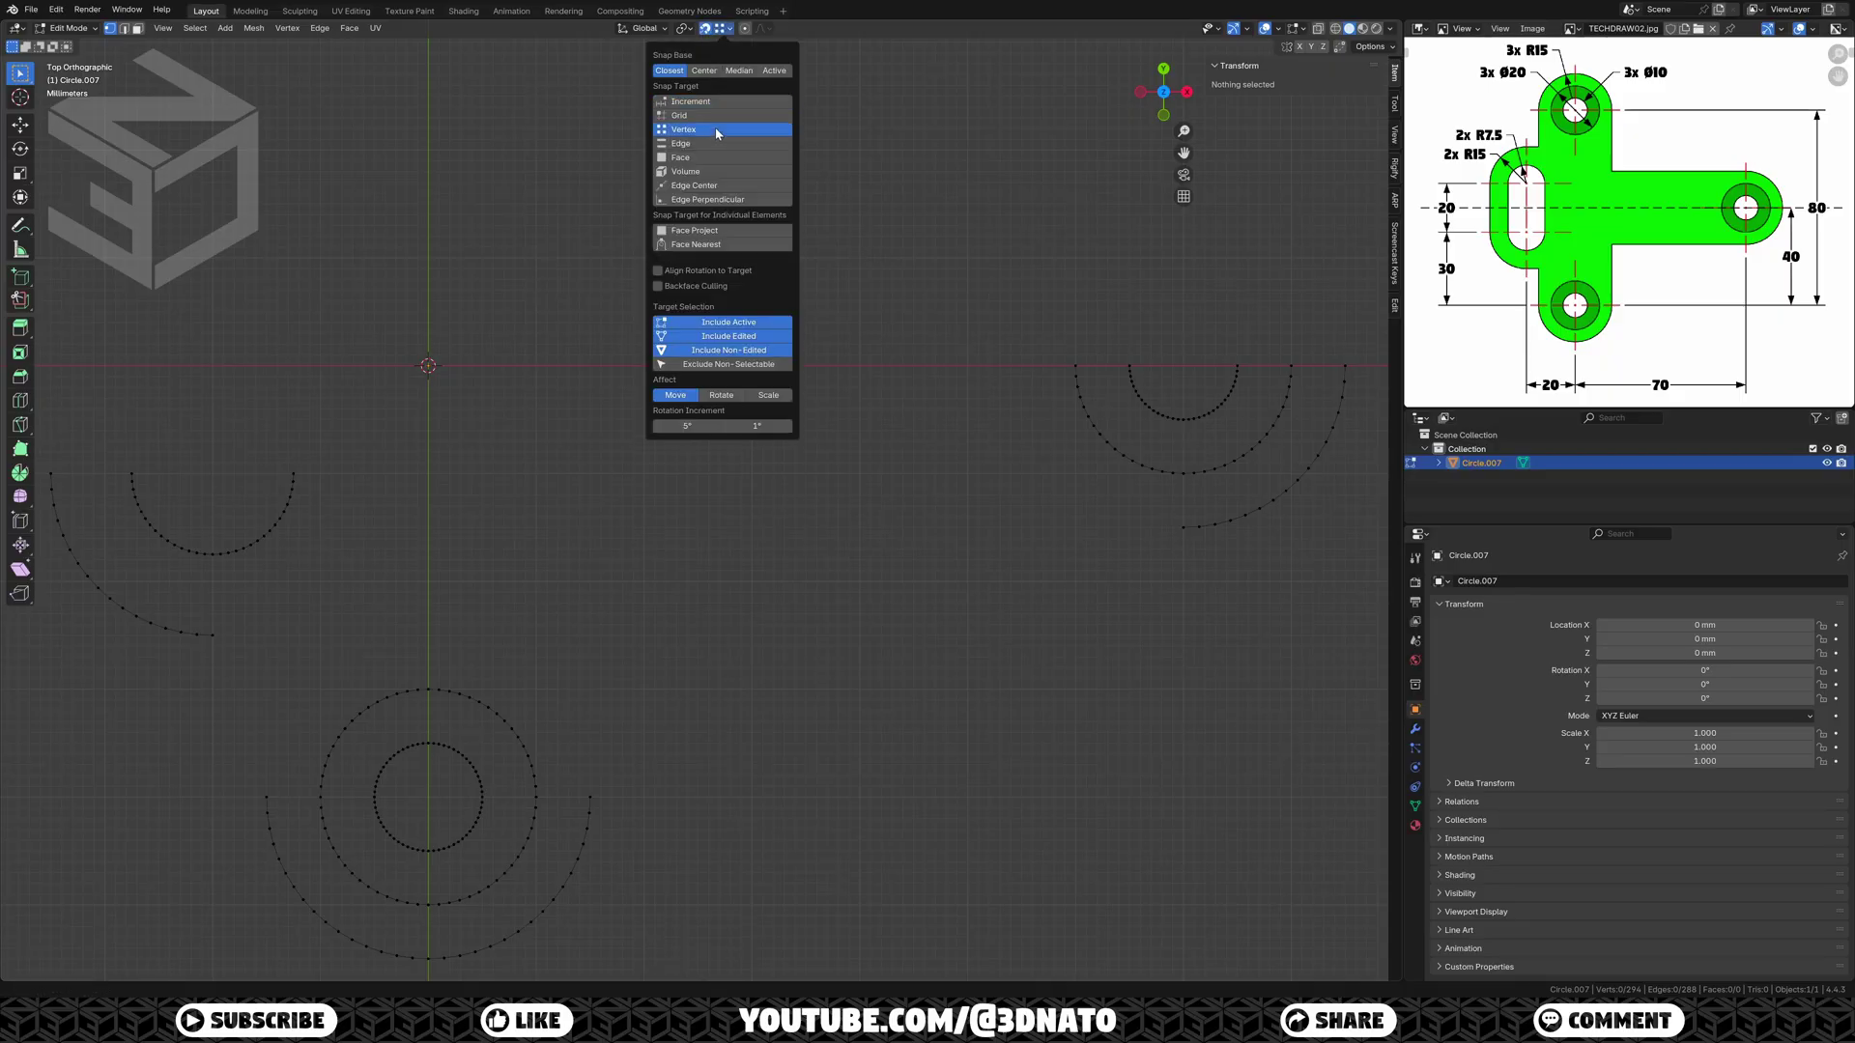
Step: Extrude the left arcs' open ends straight along Y to the X axis
left_click_drag(338, 427, 46, 477)
key("e")
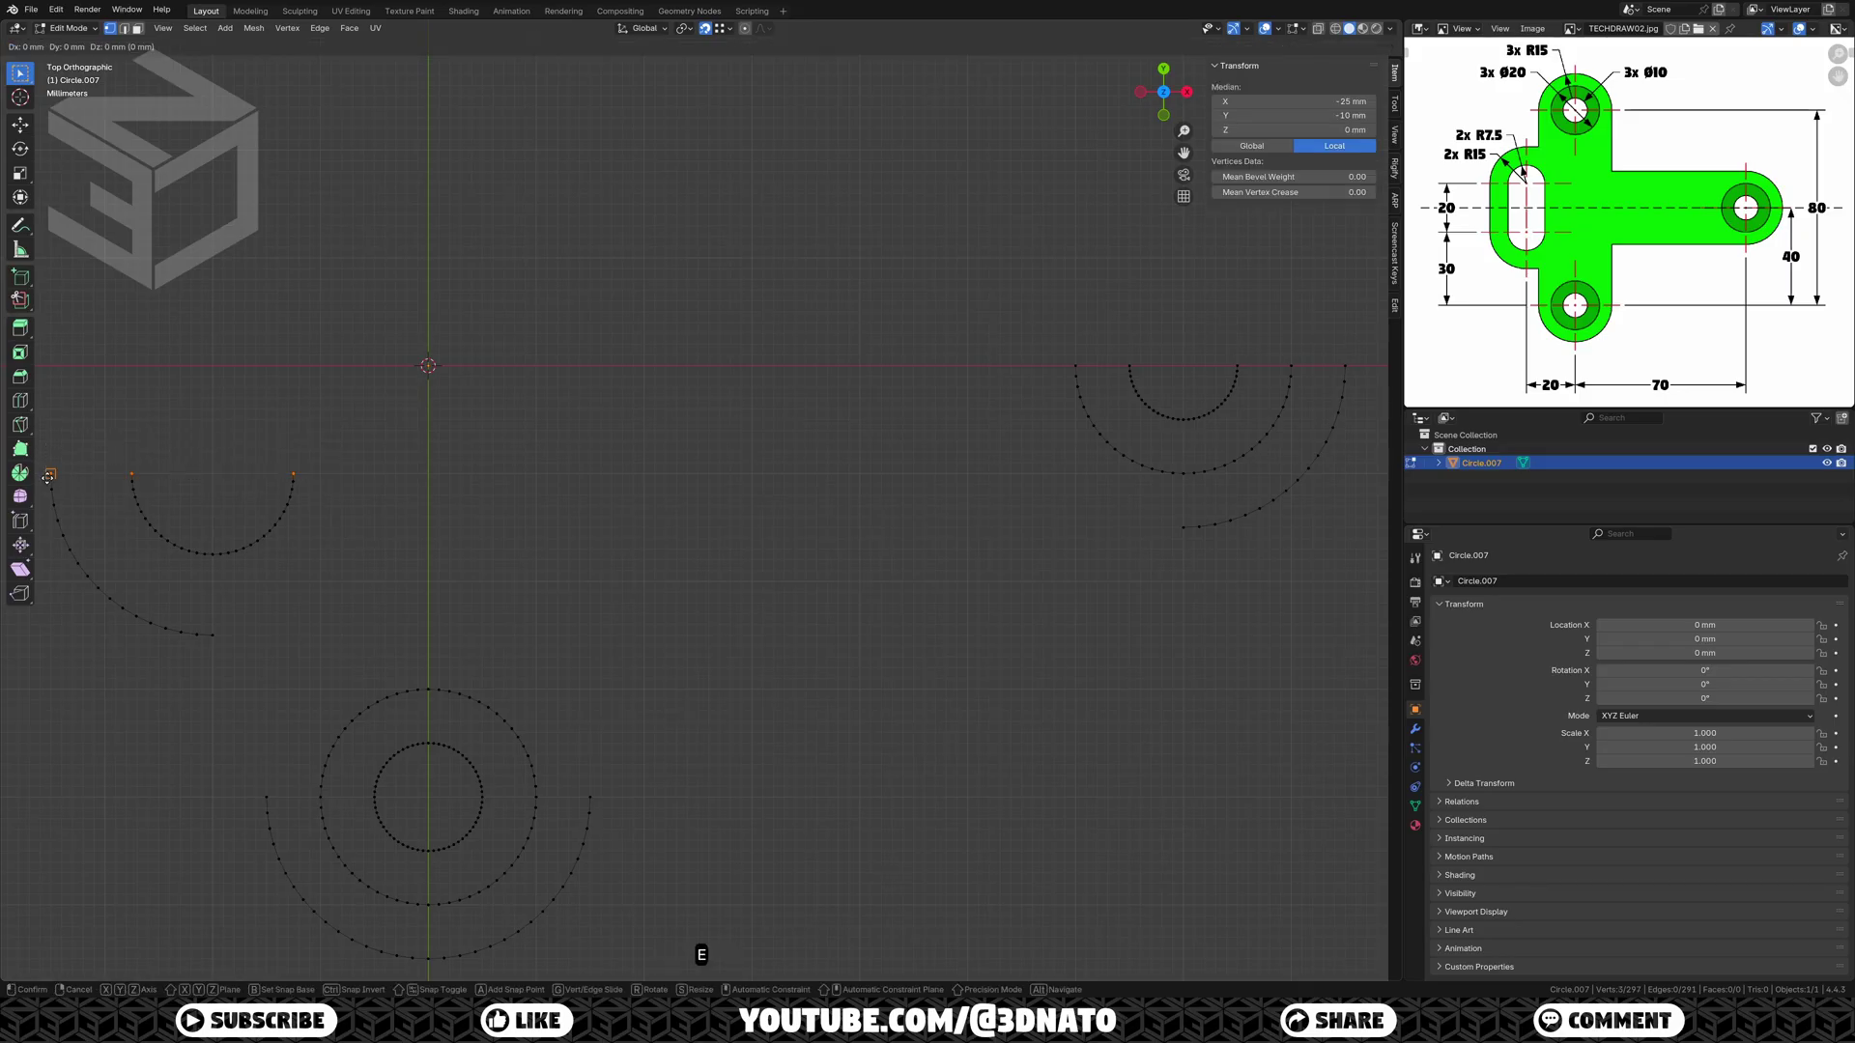
key("y")
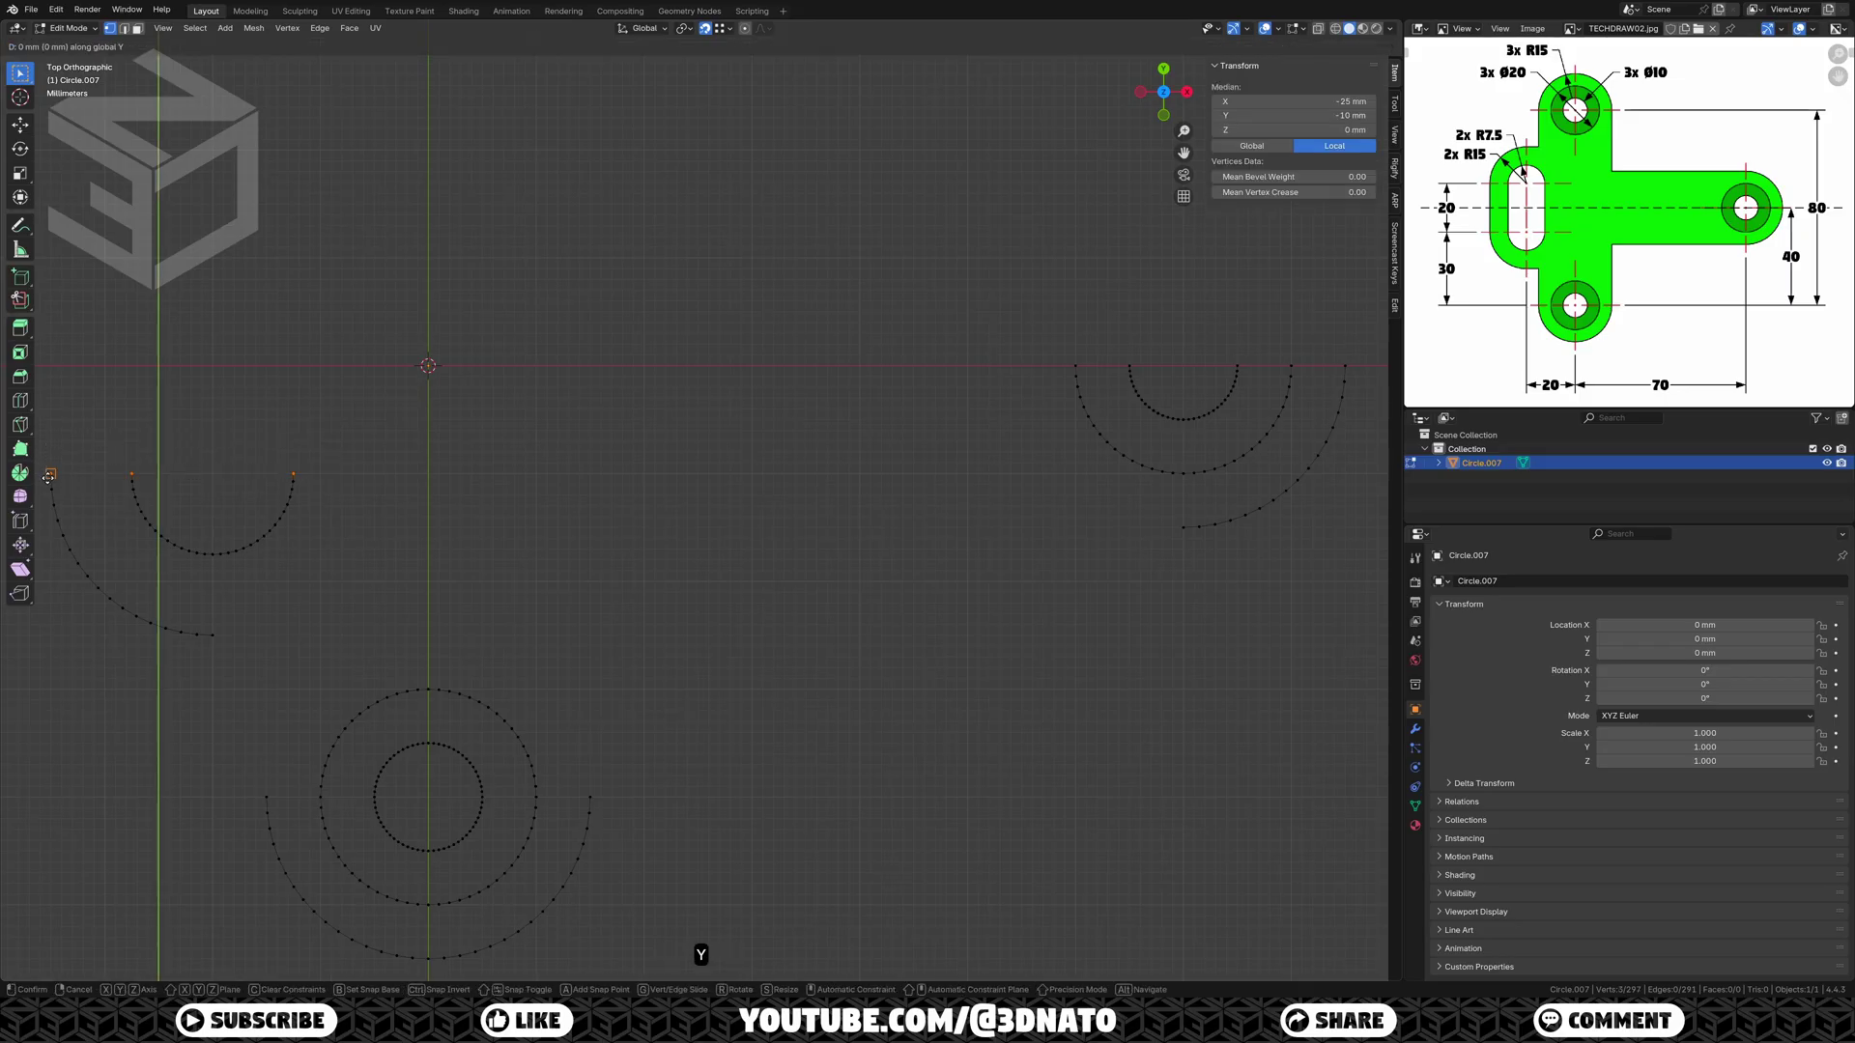
left_click(1070, 362)
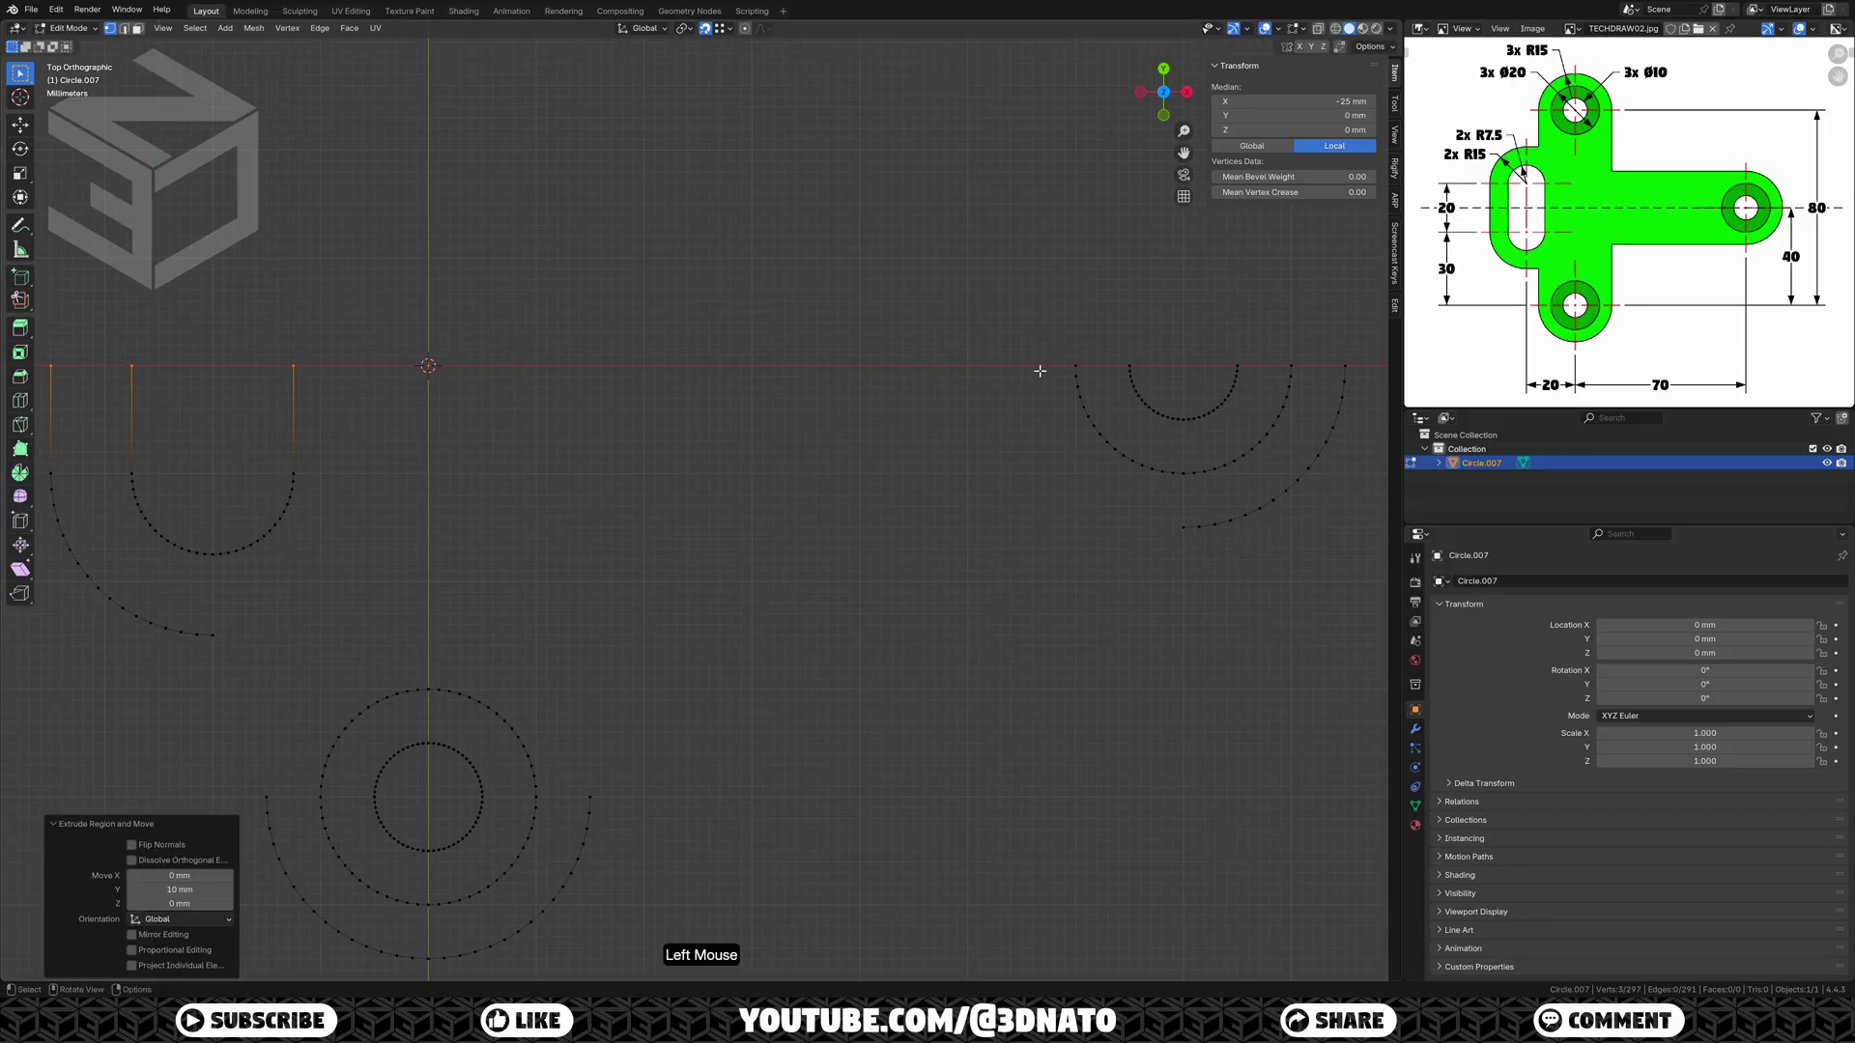
Step: Extrude the bottom outer arc's left end vertically and connect it to the left arc's end
left_click(267, 797)
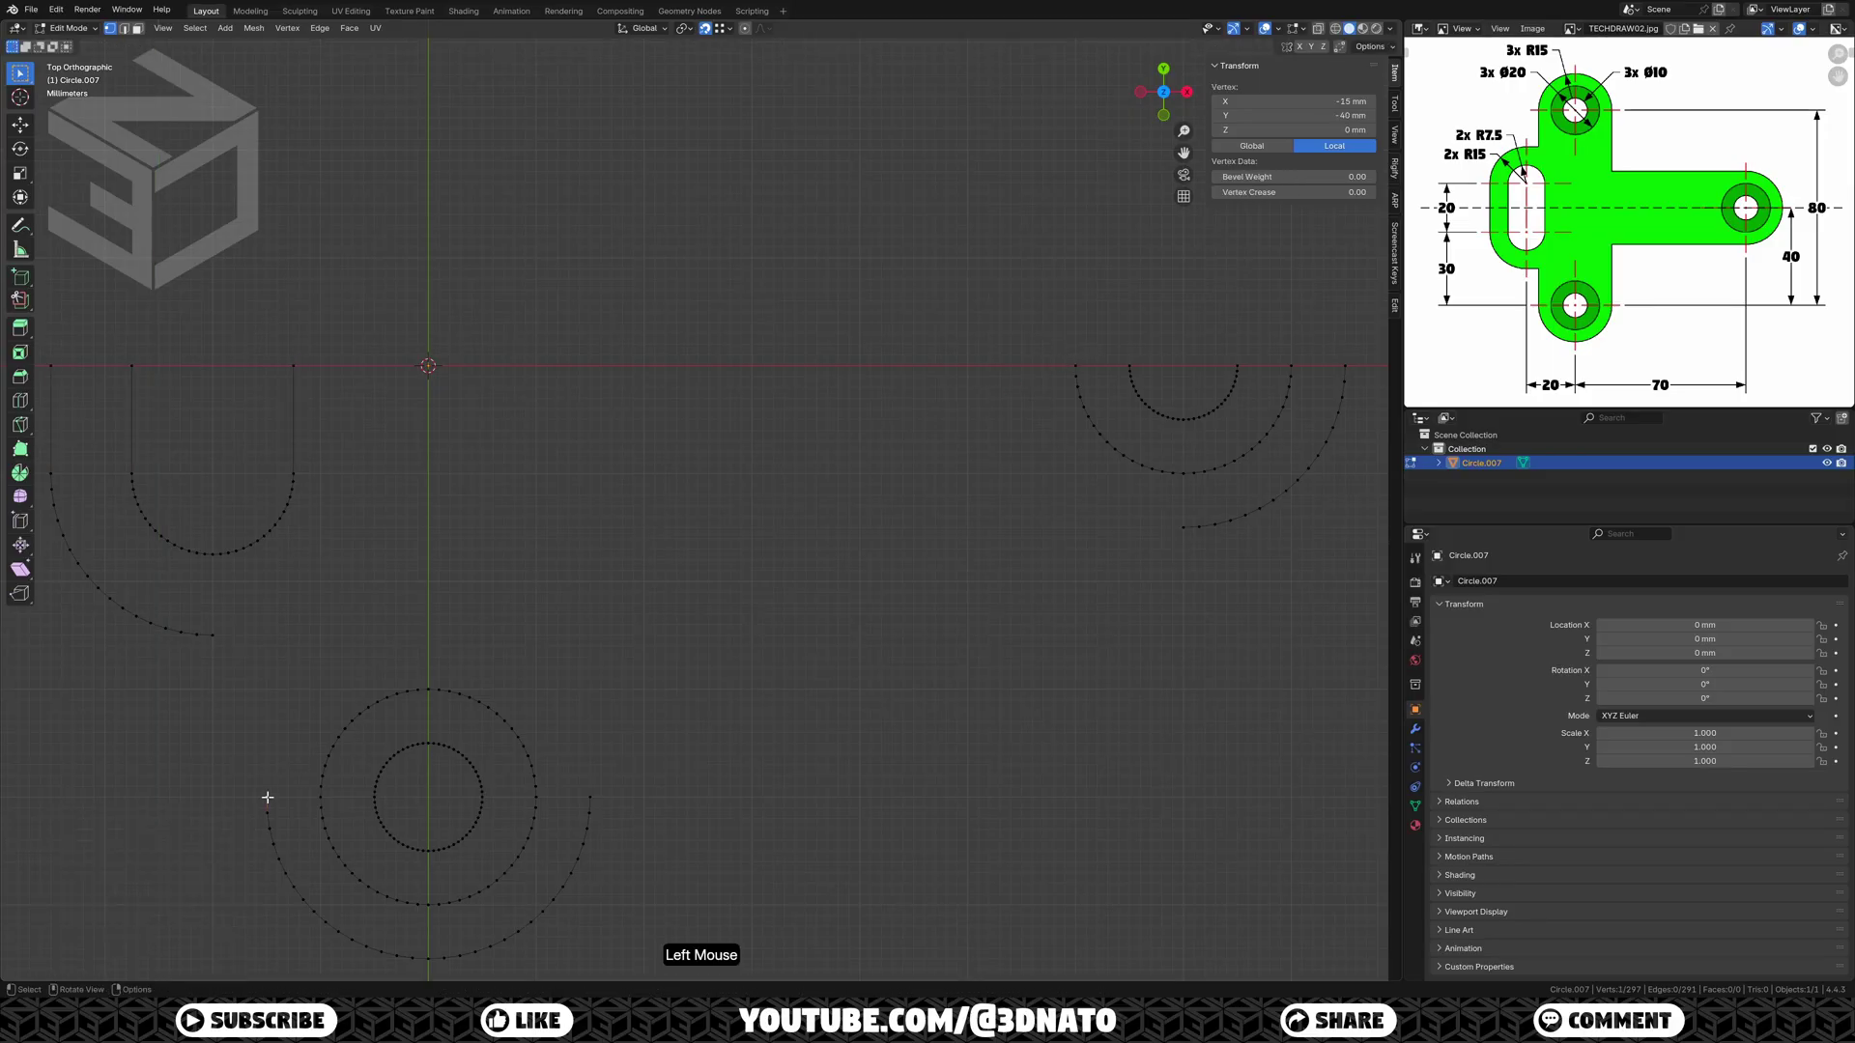
key("e")
key("y")
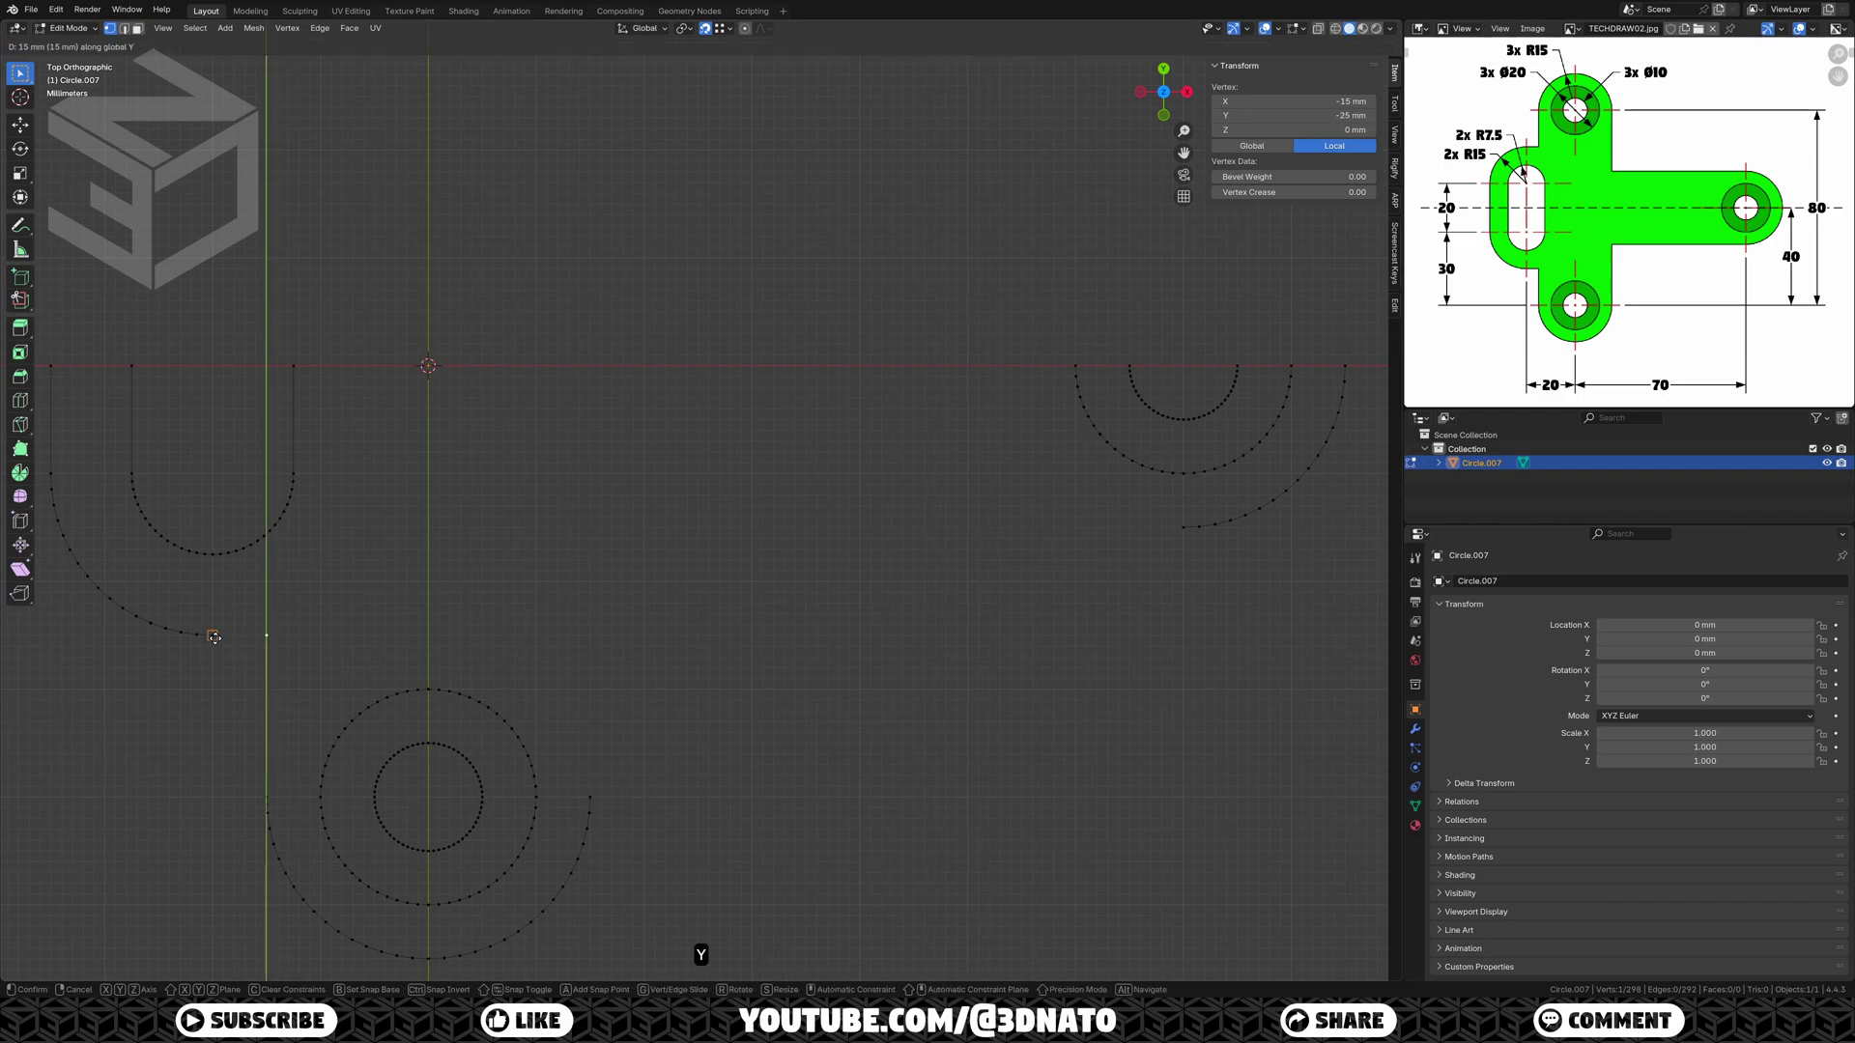
left_click(214, 638)
left_click(215, 637, "shift")
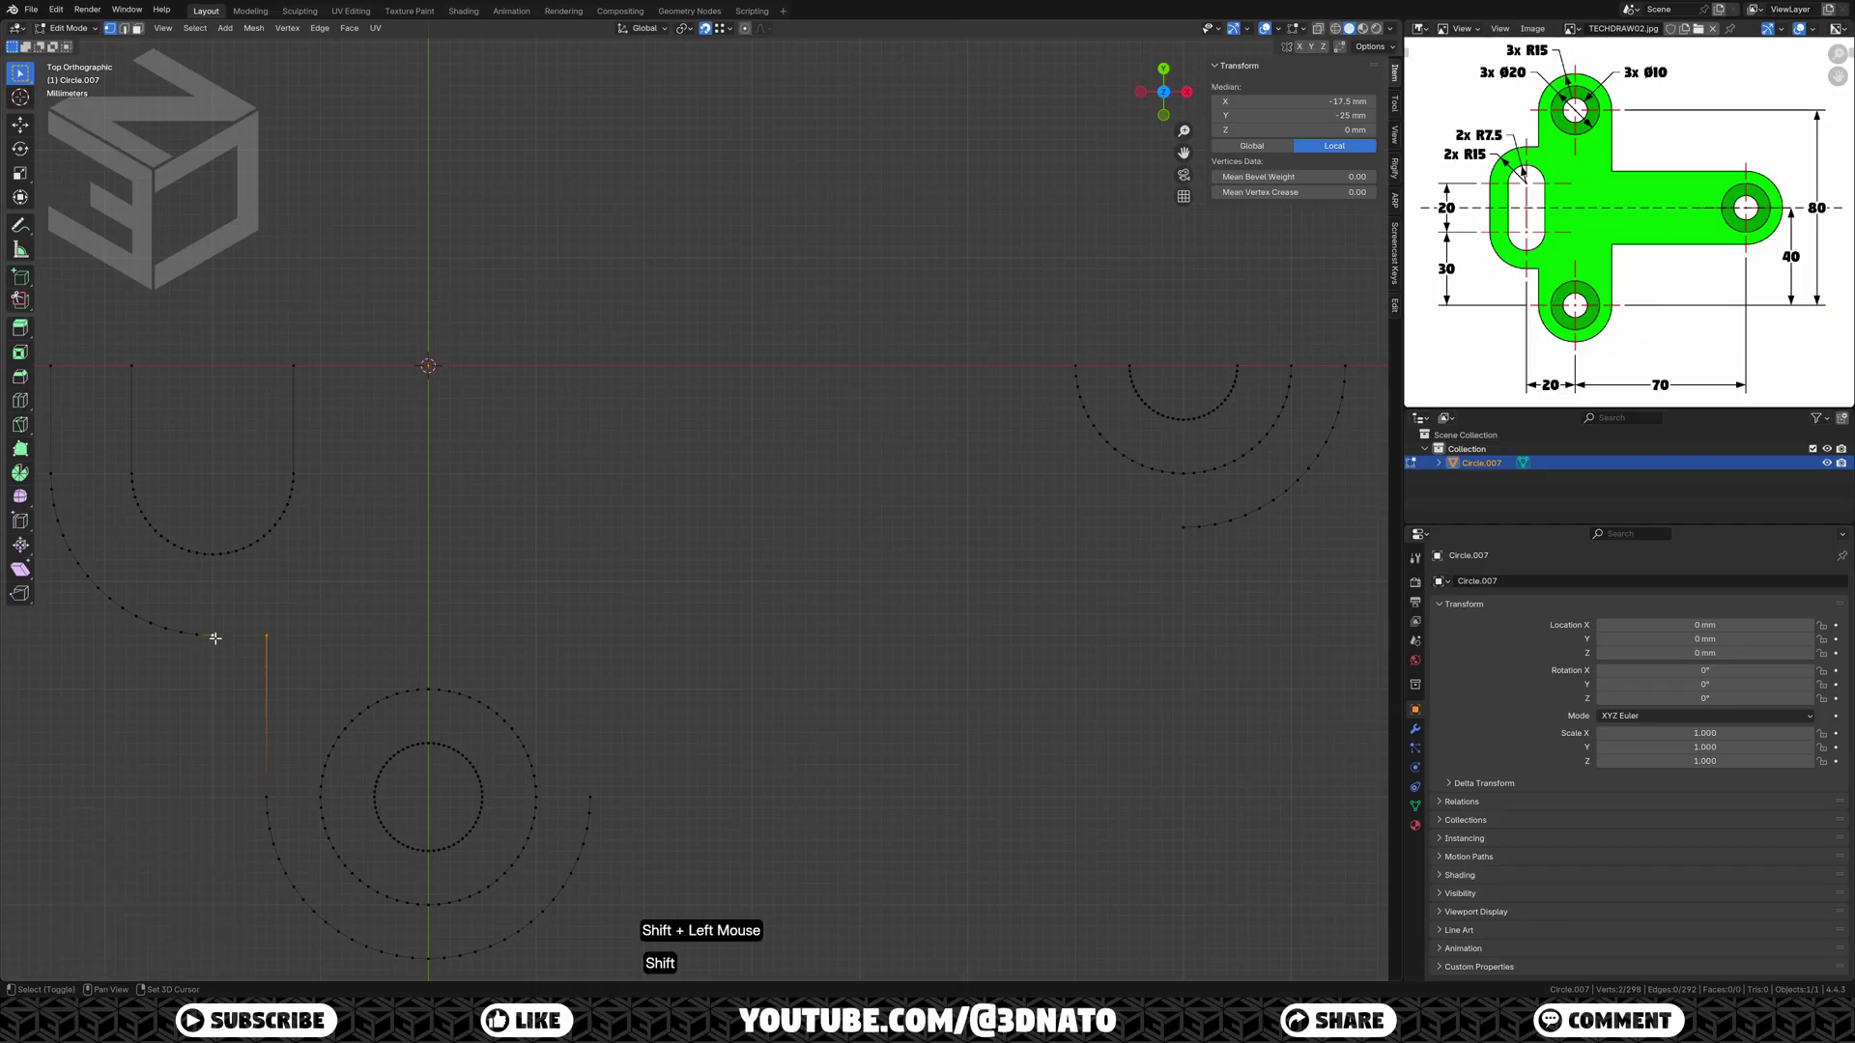
key("f")
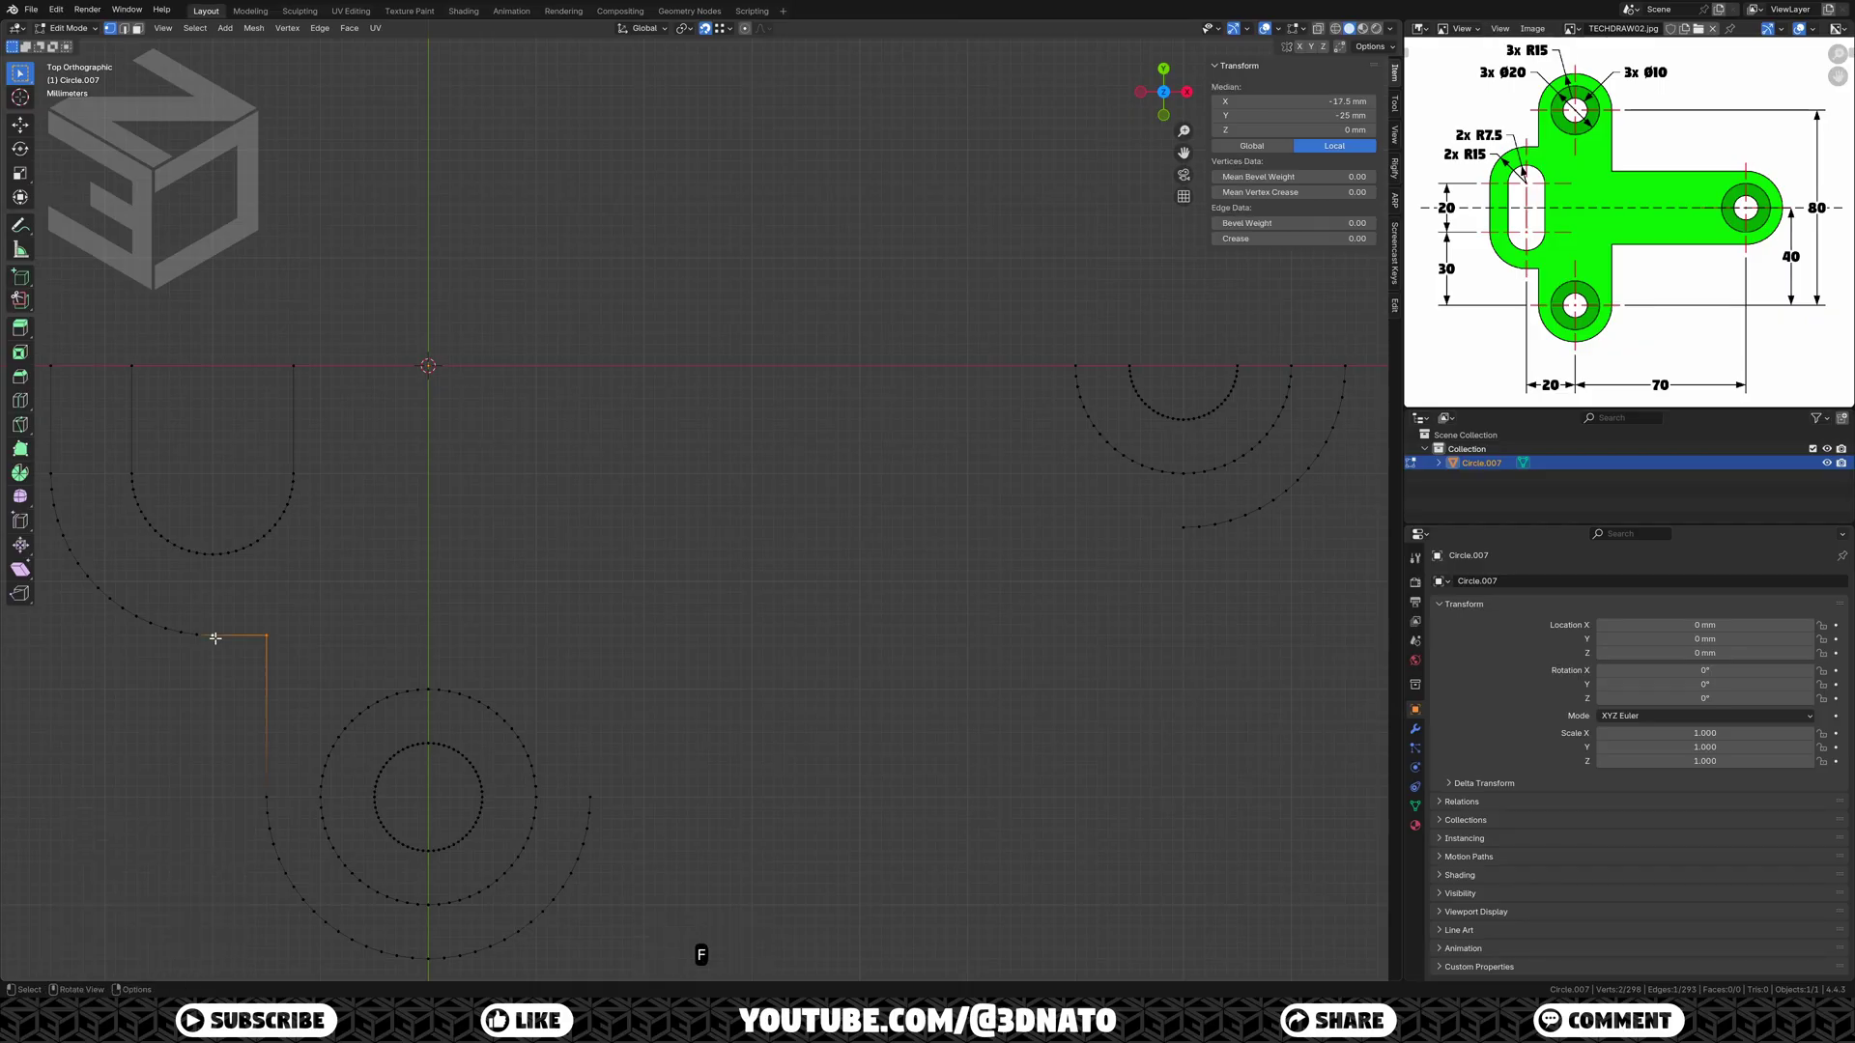
left_click(589, 798)
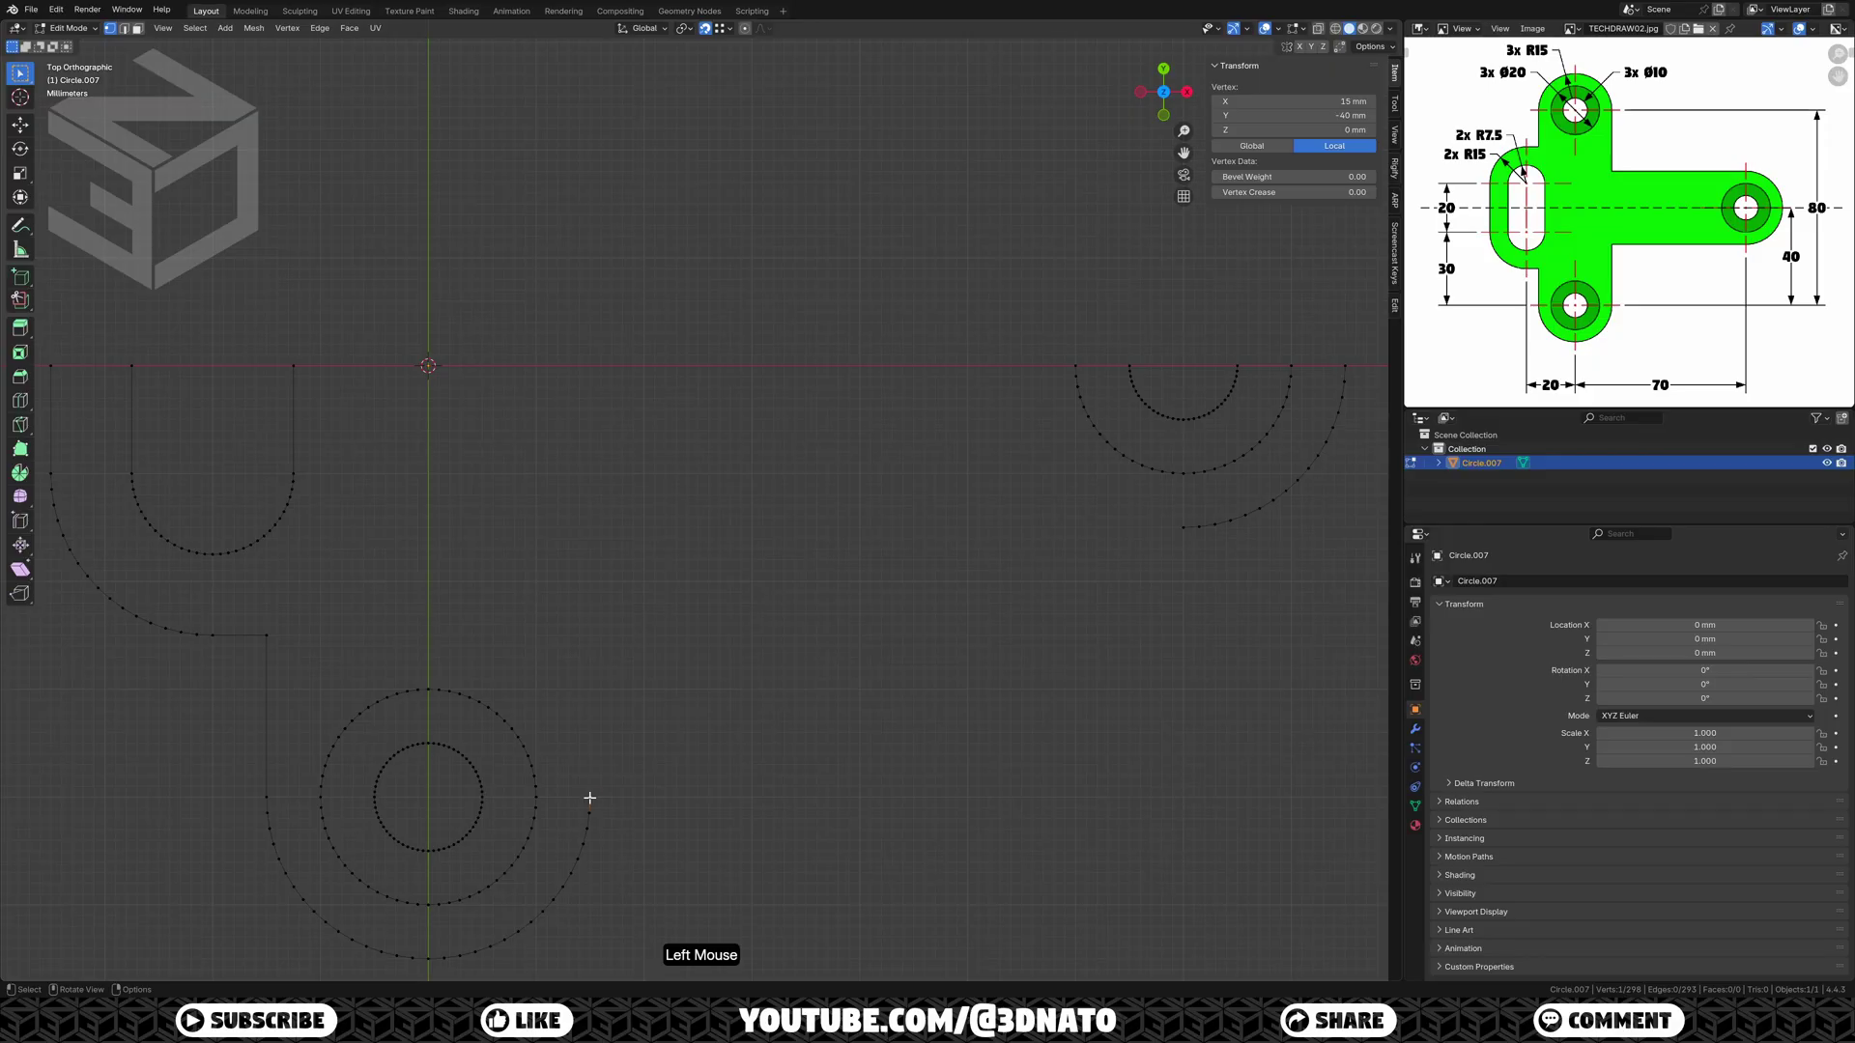
Step: Extrude the lower ring's right end 25 mm up and join it to the right arc
key("e")
key("y")
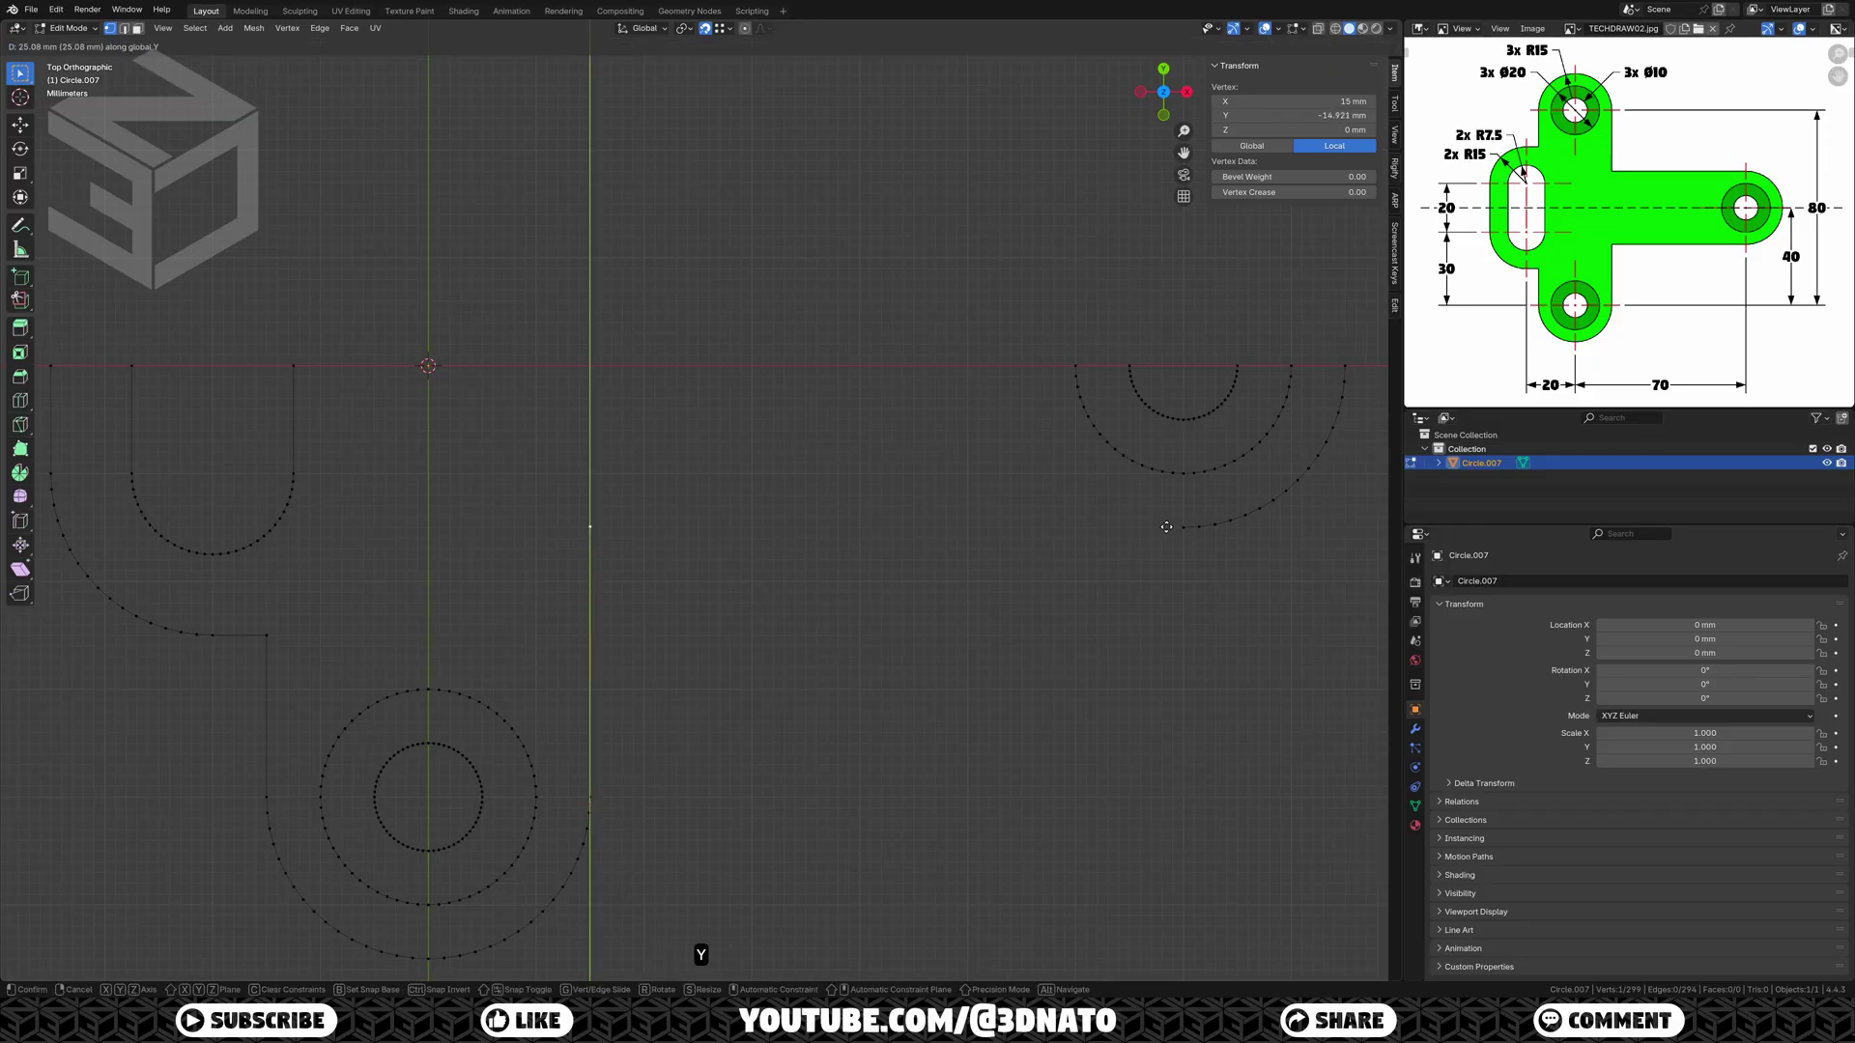
left_click(1171, 527)
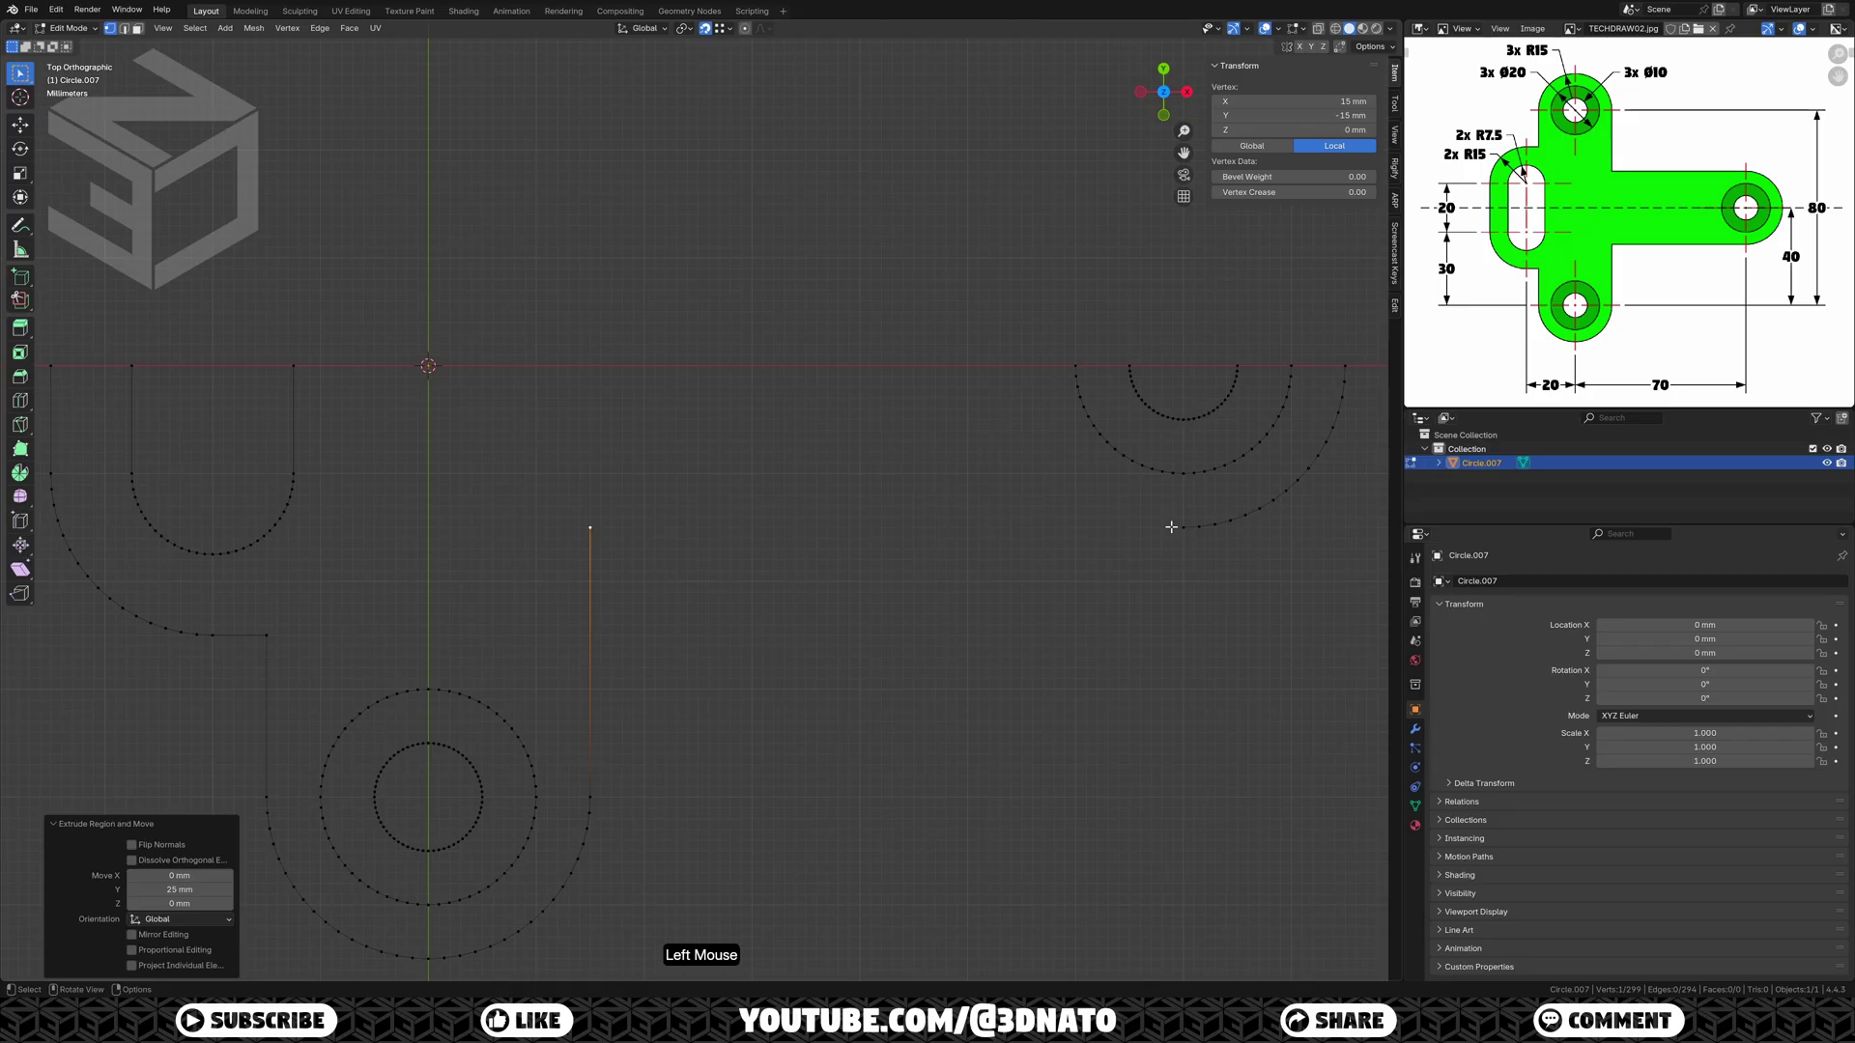
left_click(1171, 527, "shift")
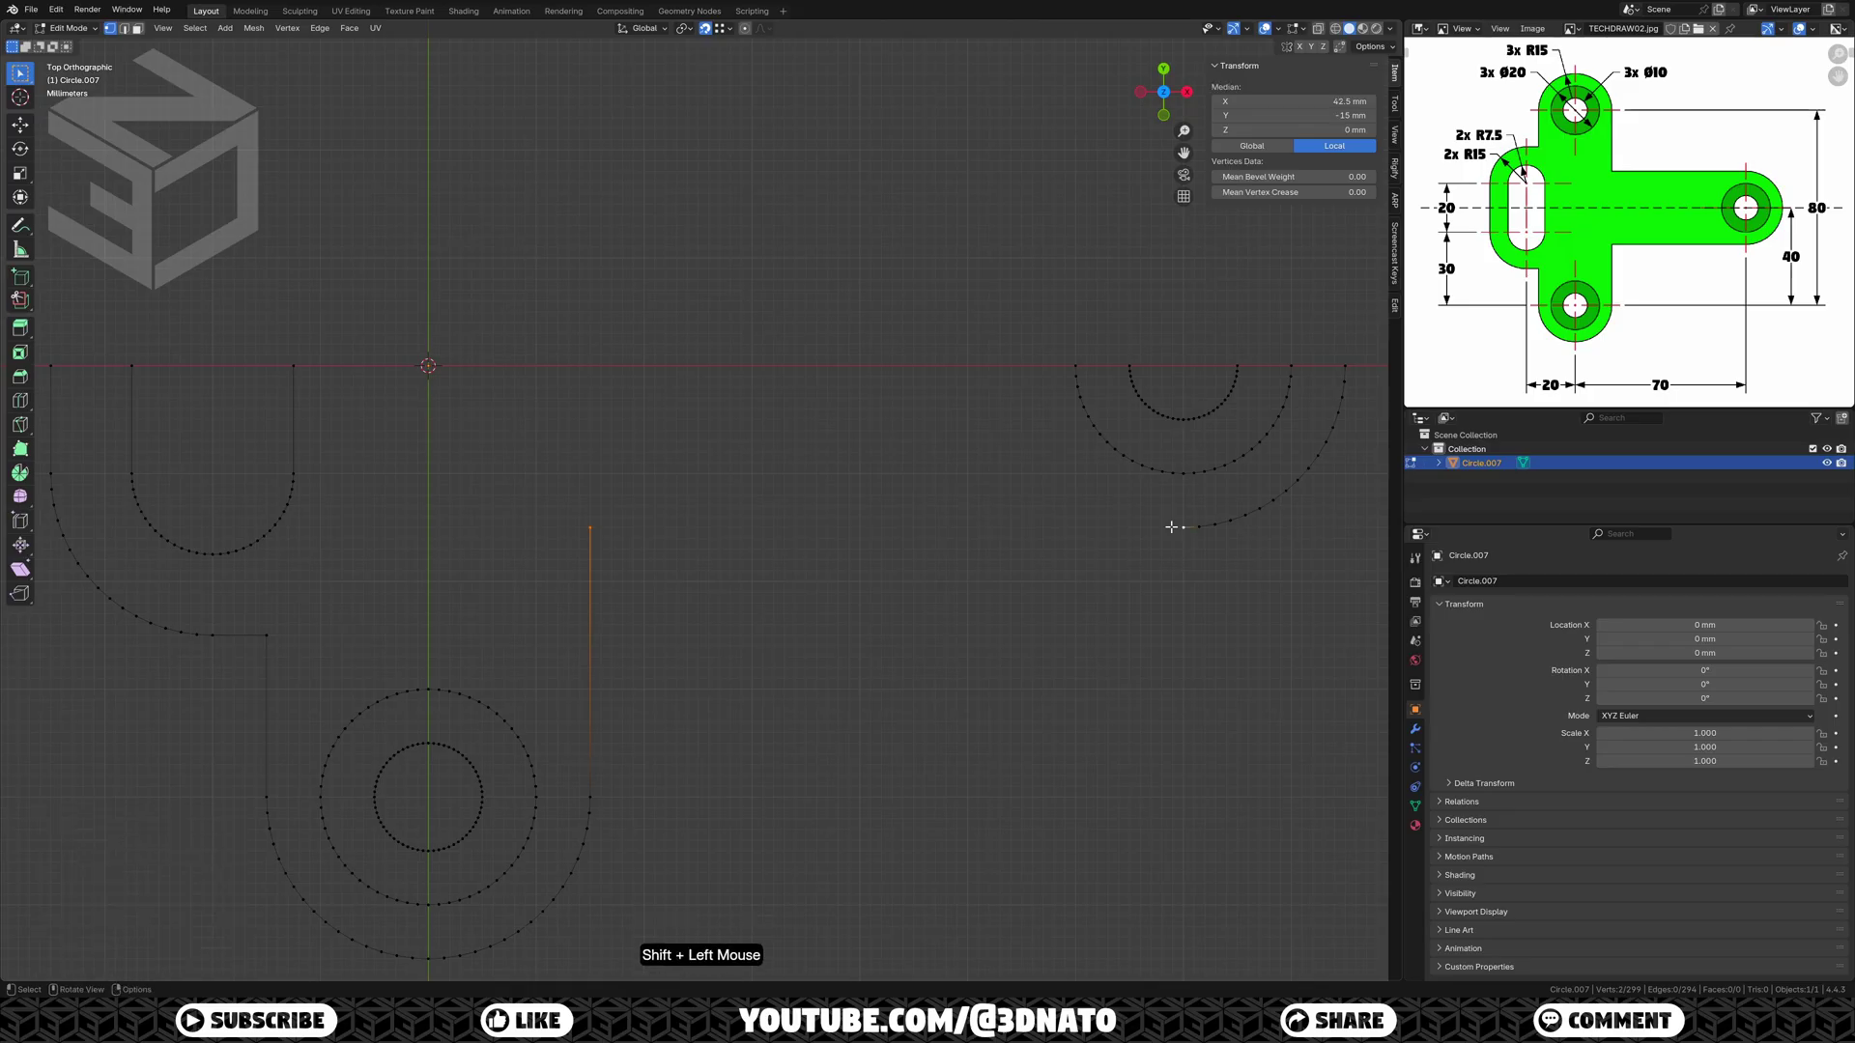
key("f")
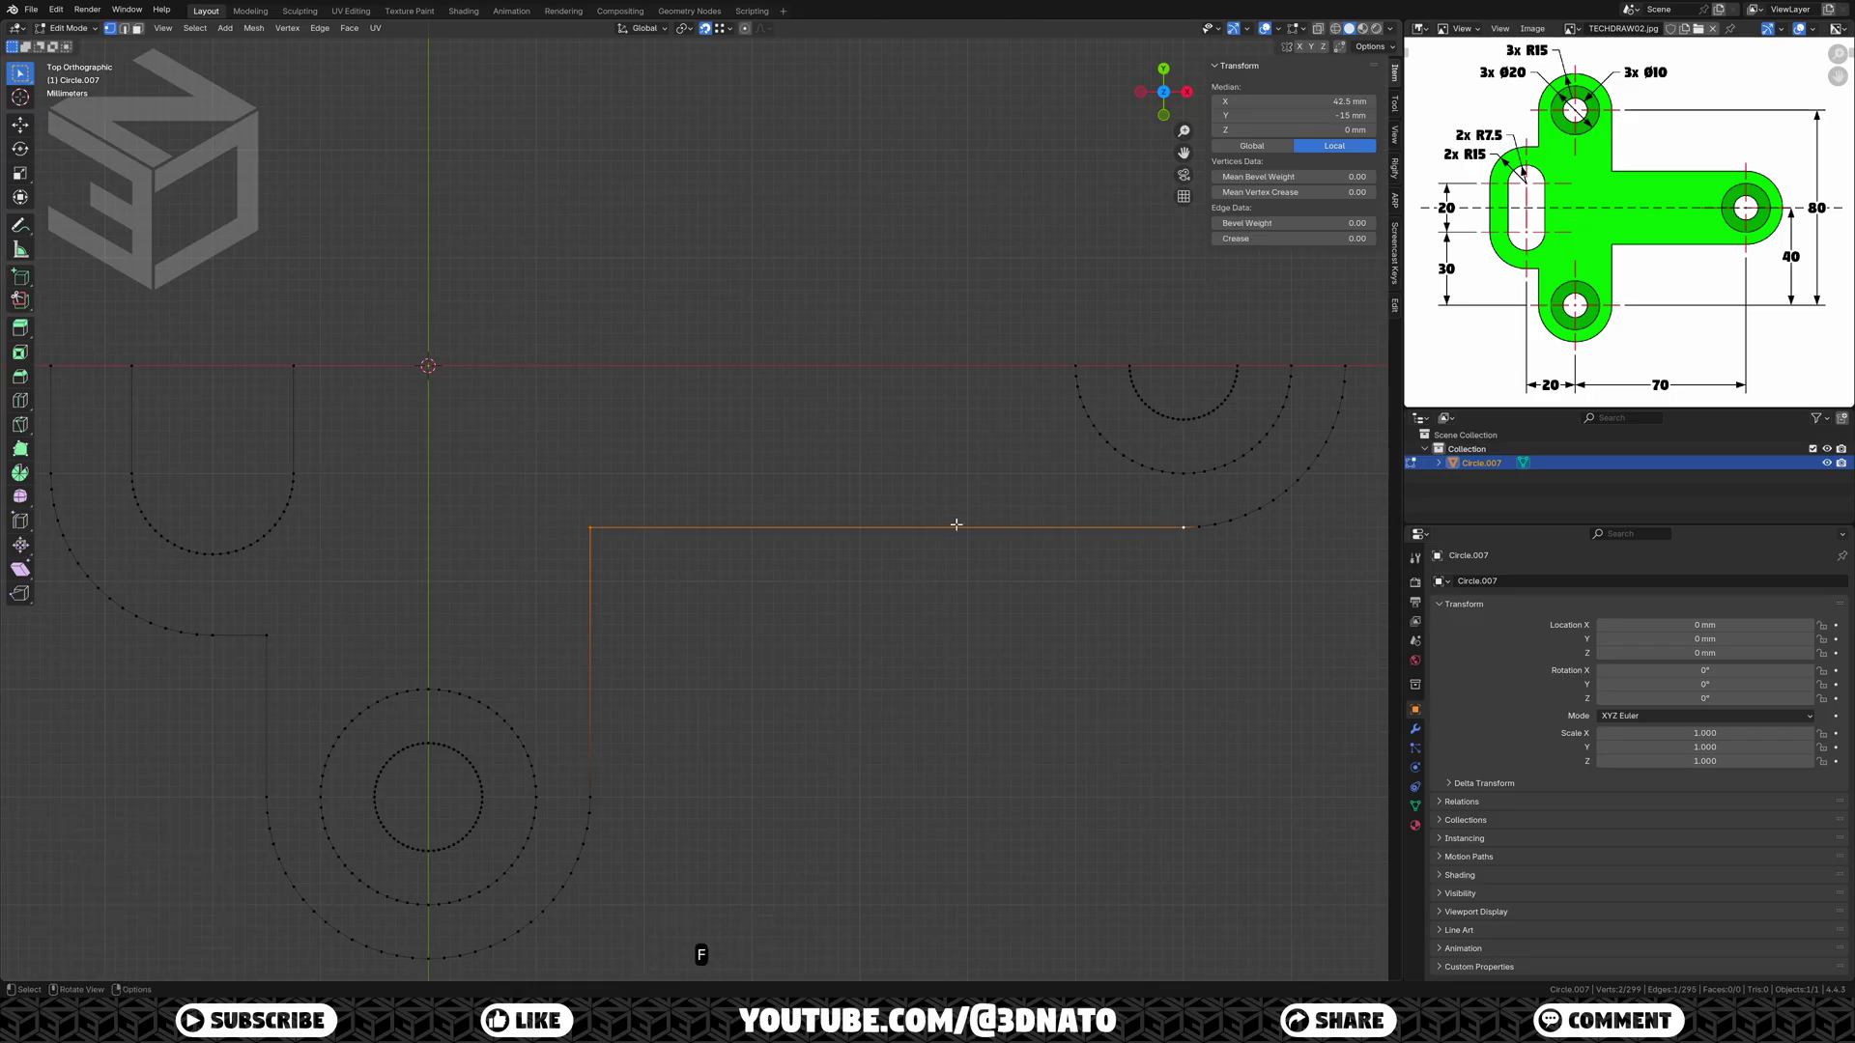
Step: Extrude the X 15 corner vertex 15 mm along Y to the top line
left_click(587, 523)
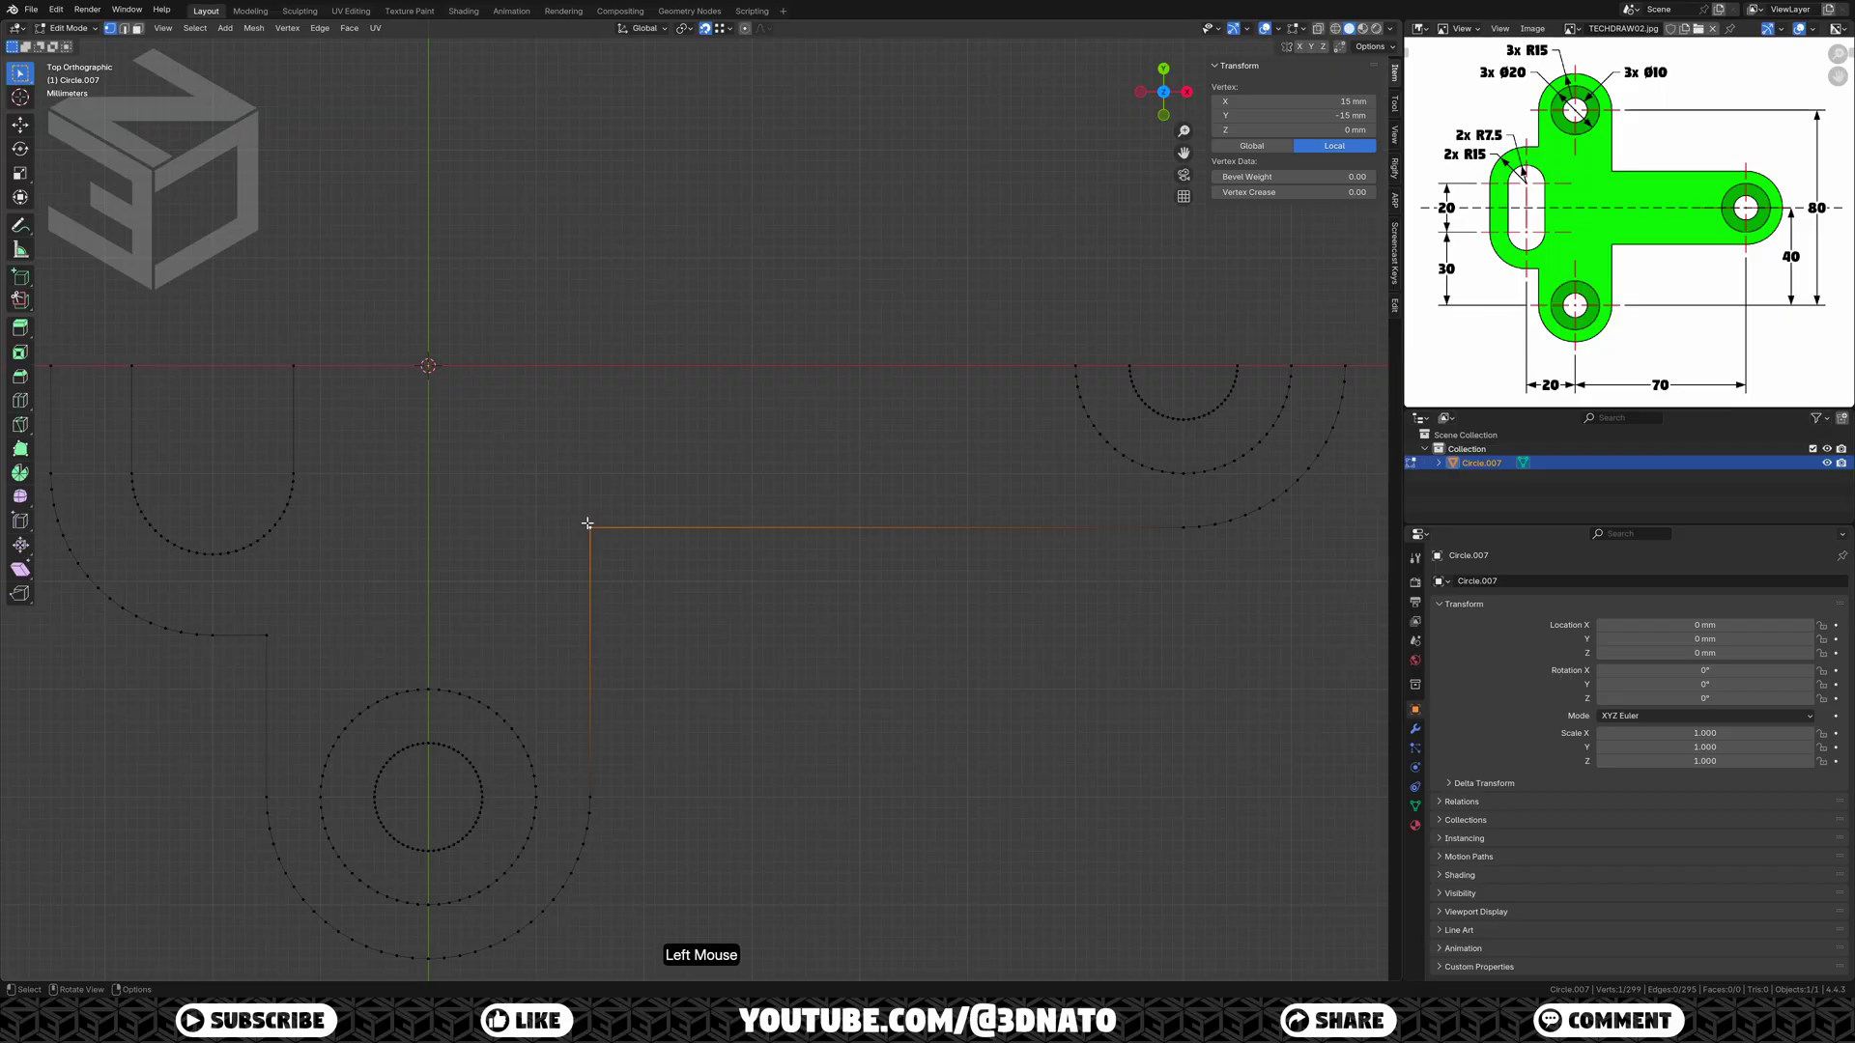
key("e")
key("y")
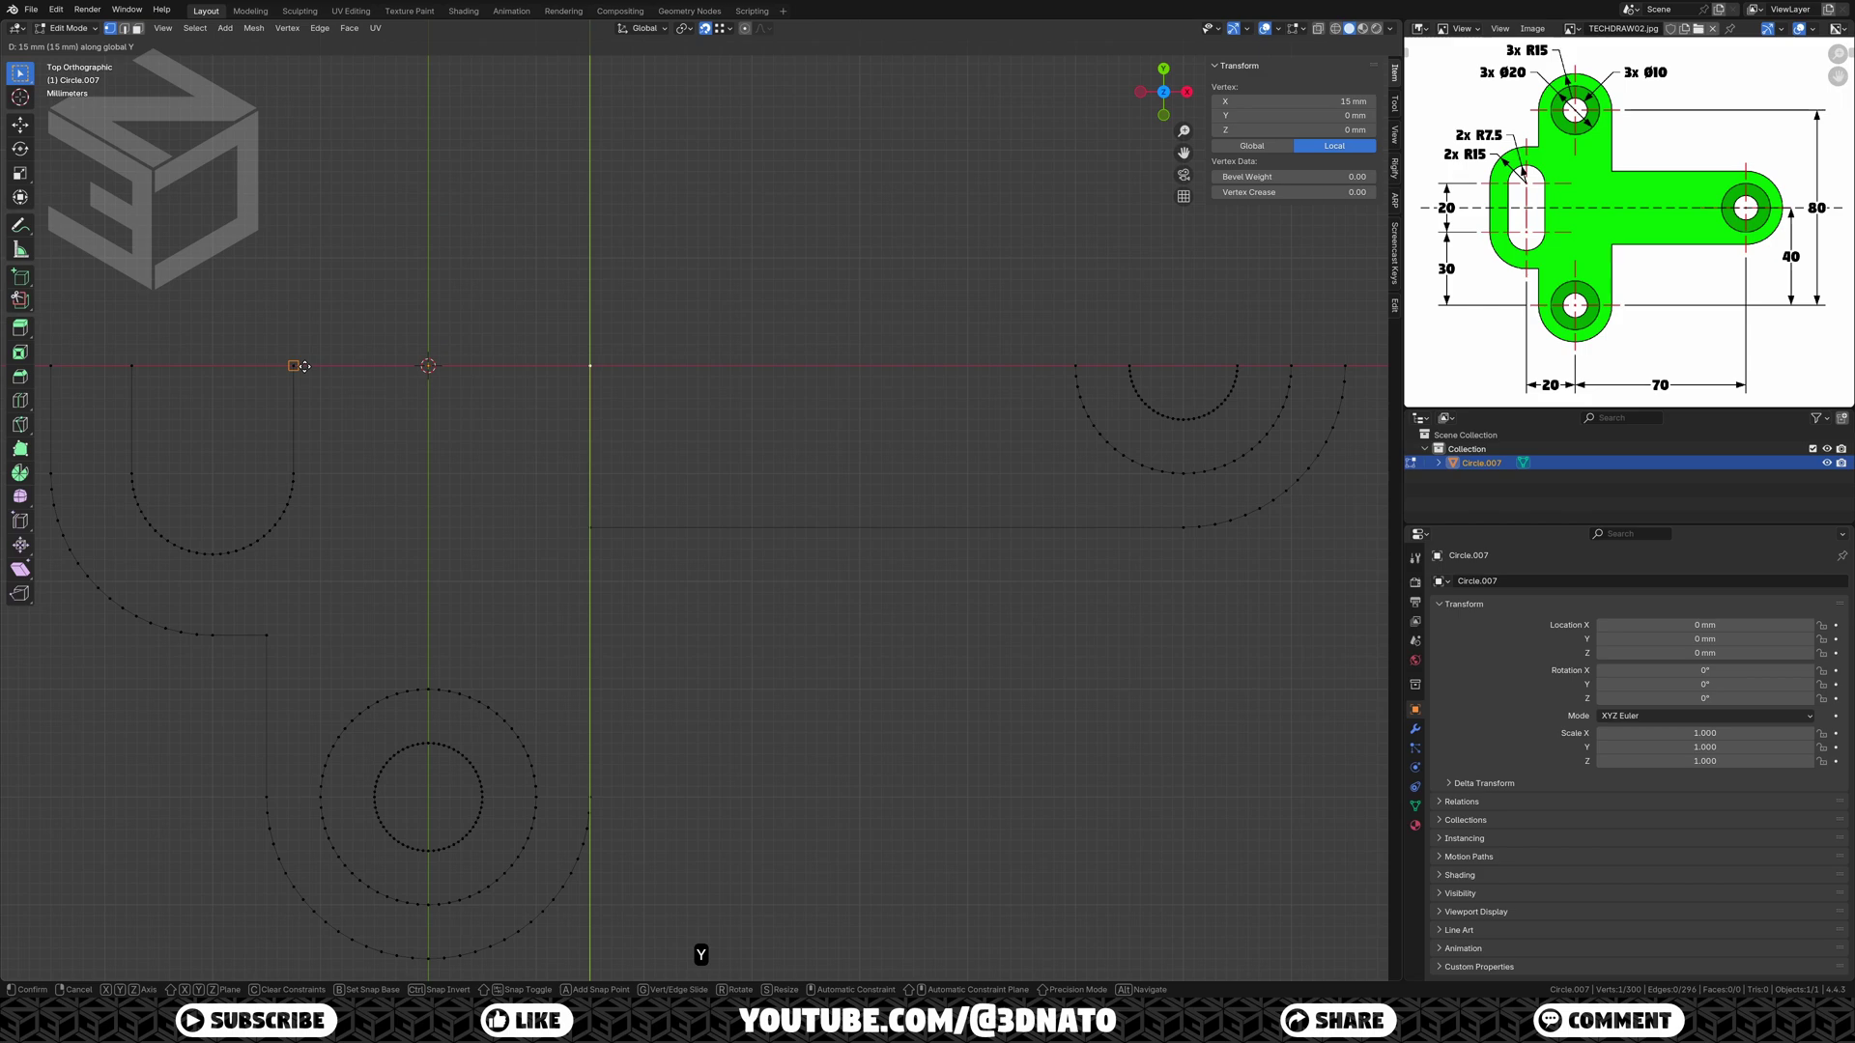
left_click(304, 366)
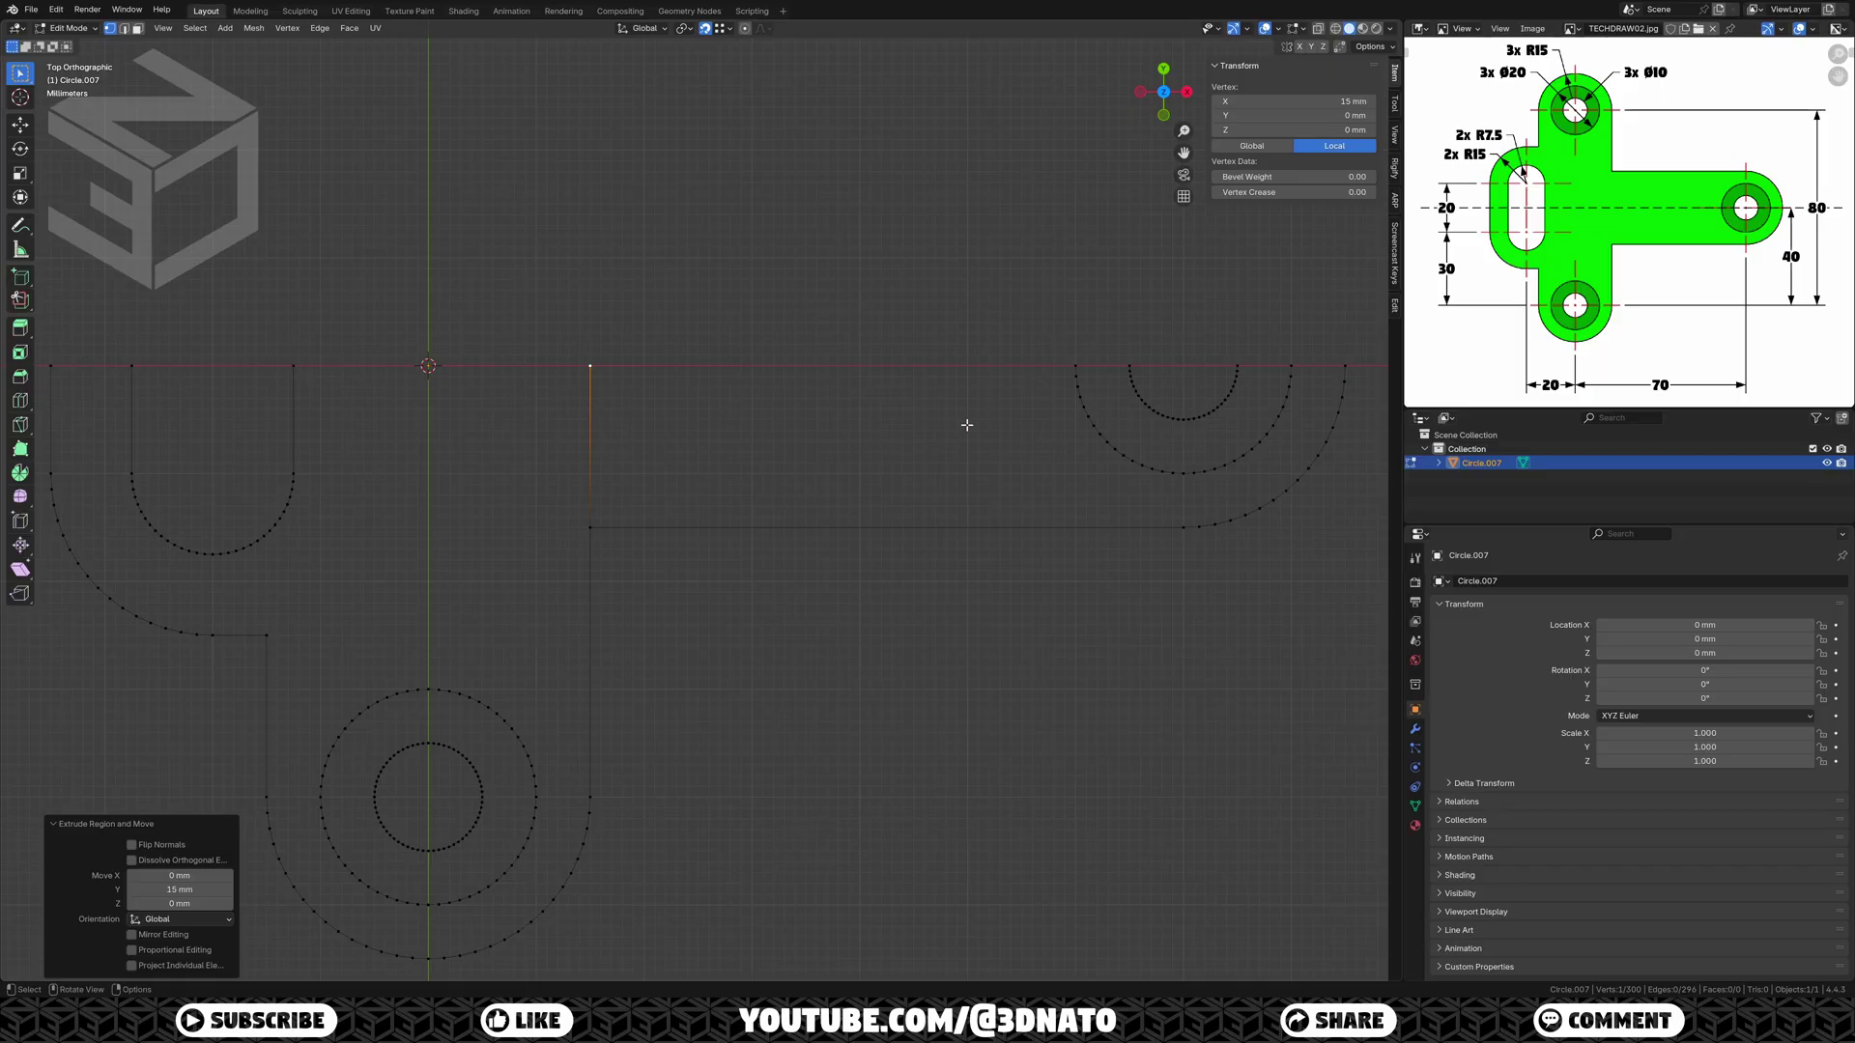
left_click(1095, 437, "alt")
Step: Fill the right ring's two bands, inner-to-middle and middle-to-outer arcs, with faces
left_click(1147, 407, "alt+shift")
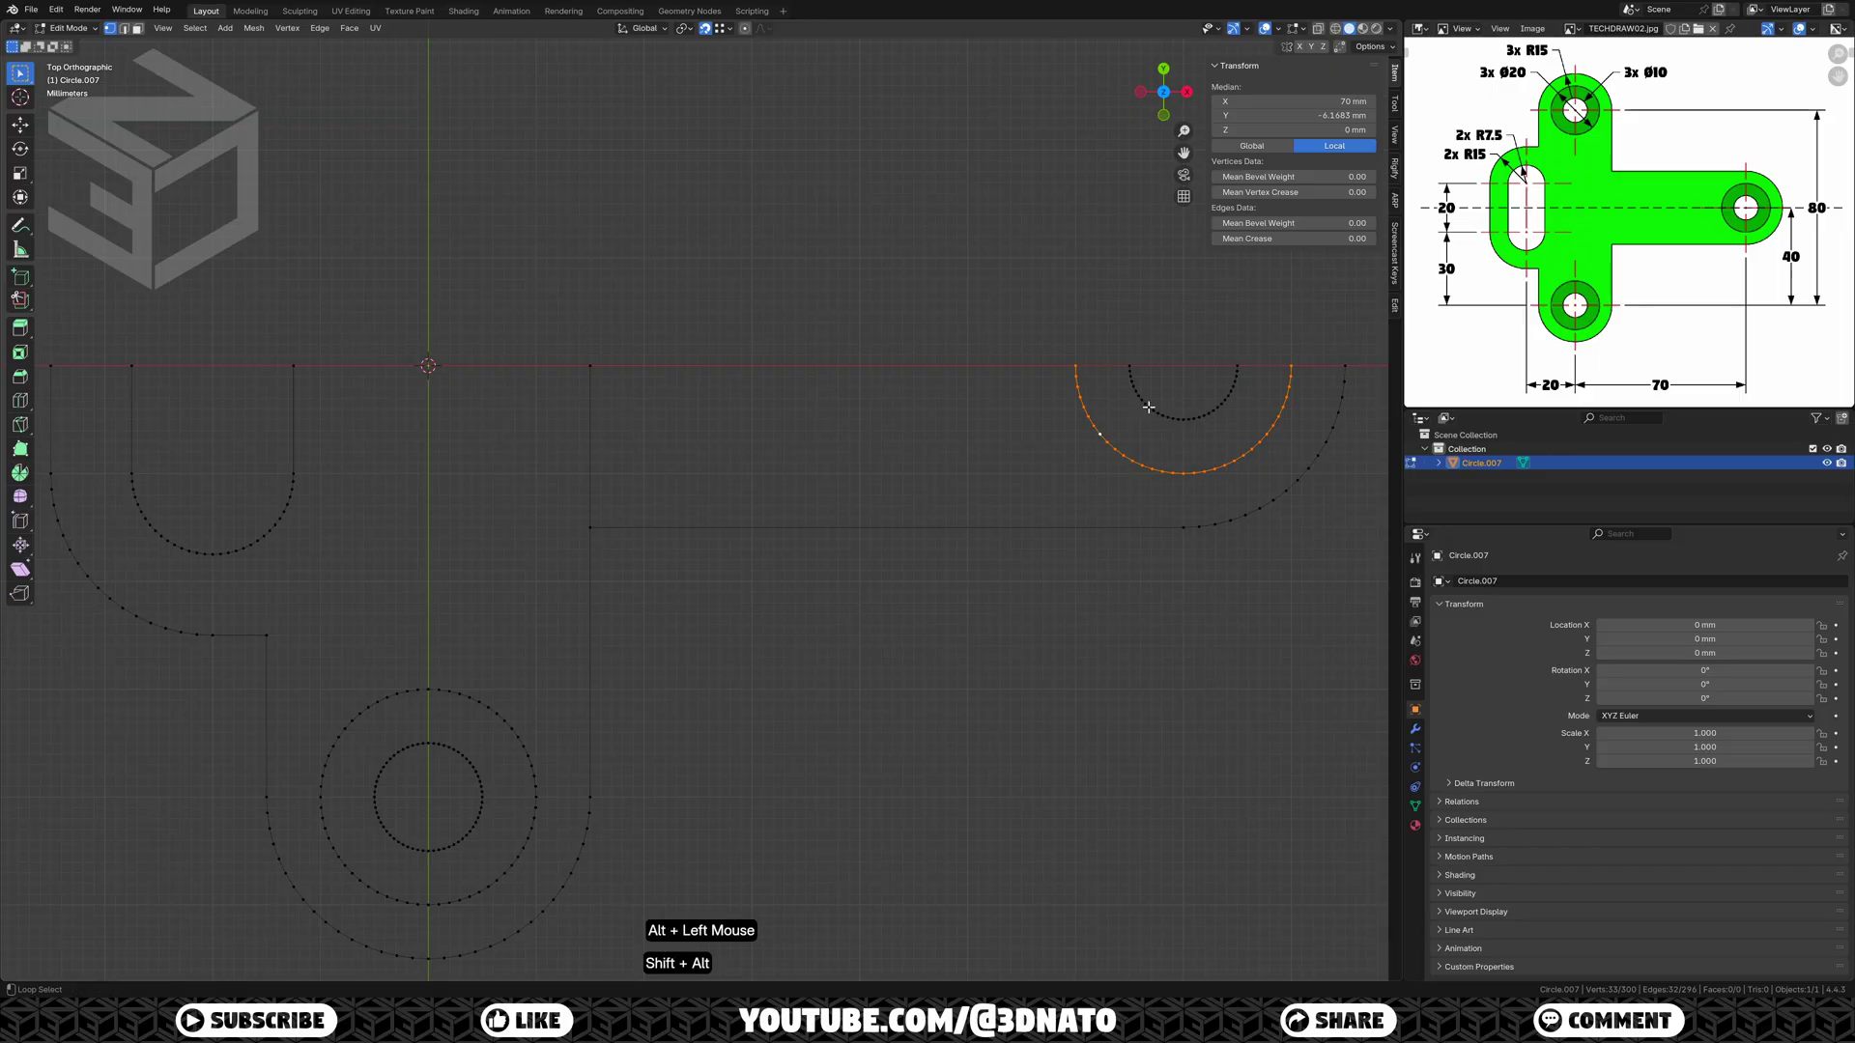
key("f")
left_click(1183, 473)
left_click(1290, 365, "ctrl")
left_click(1343, 365, "ctrl")
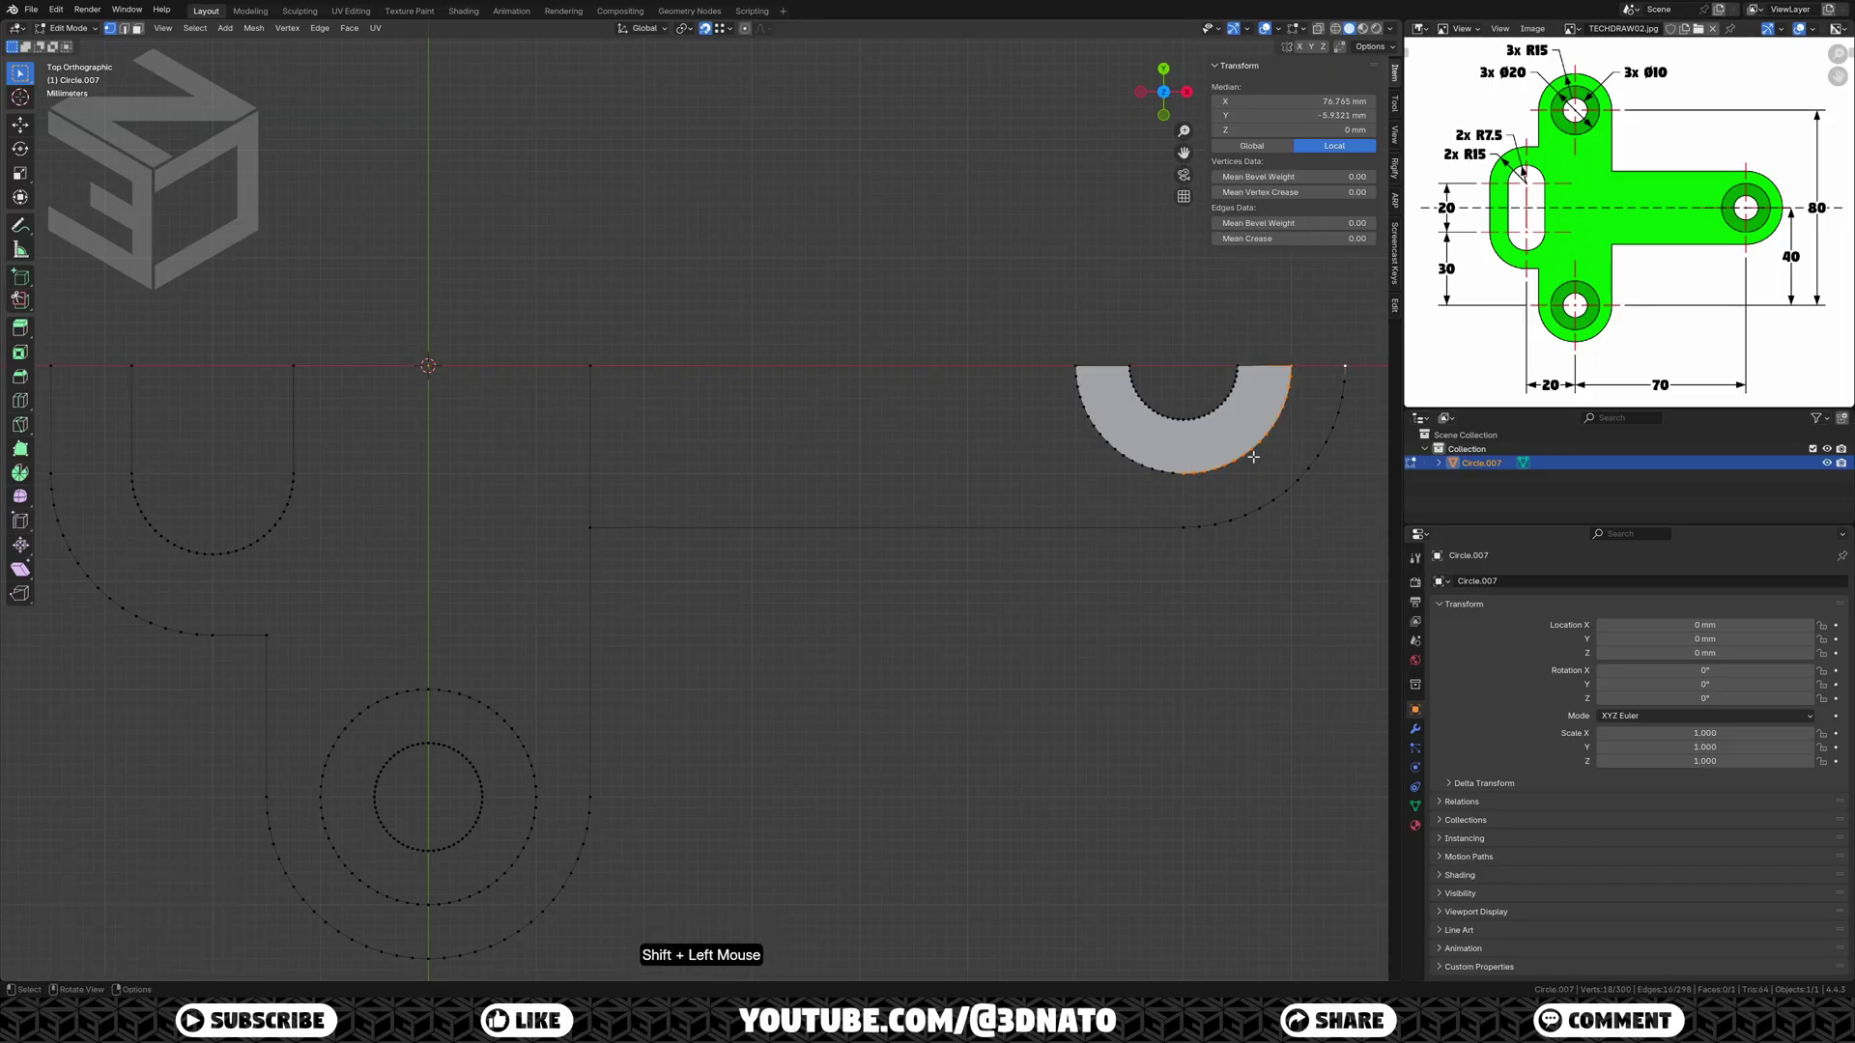
left_click(1184, 525, "ctrl")
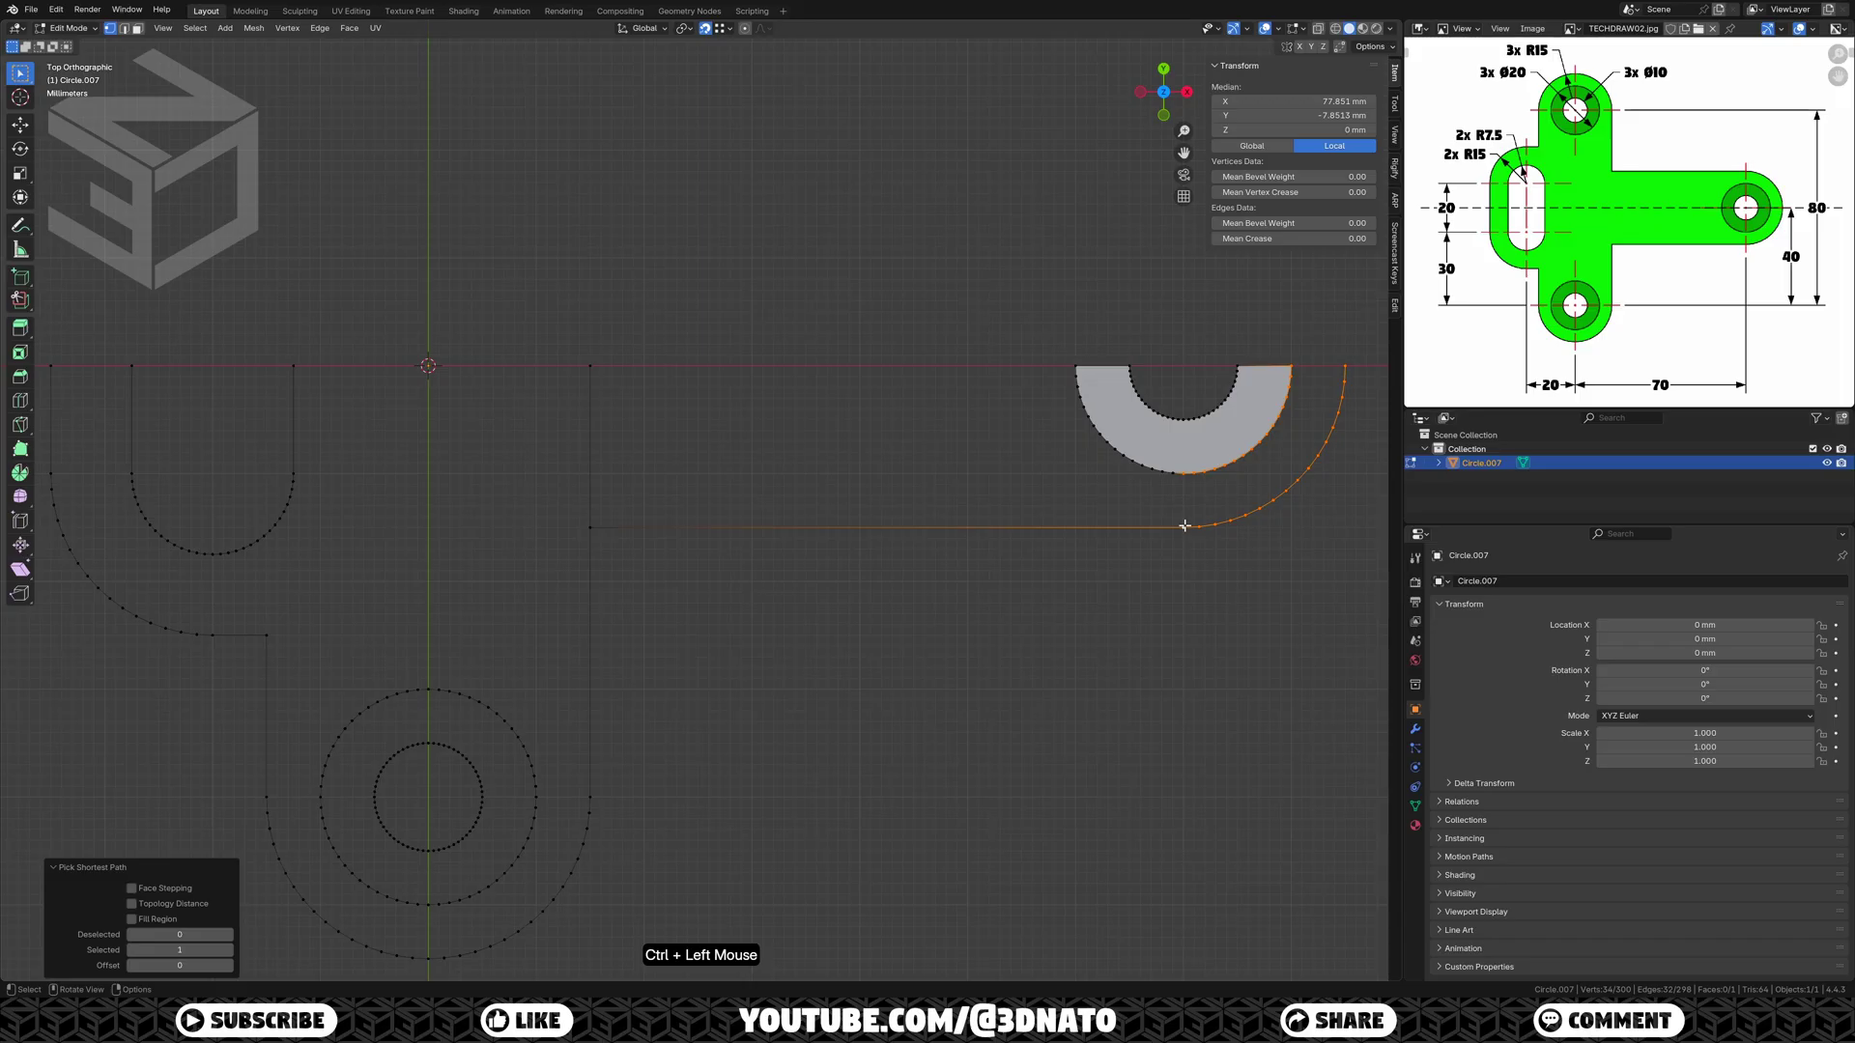
key("f")
Step: Fill the long rectangular strip between the right ring and the left corners
left_click(1184, 526)
left_click(1076, 365, "ctrl")
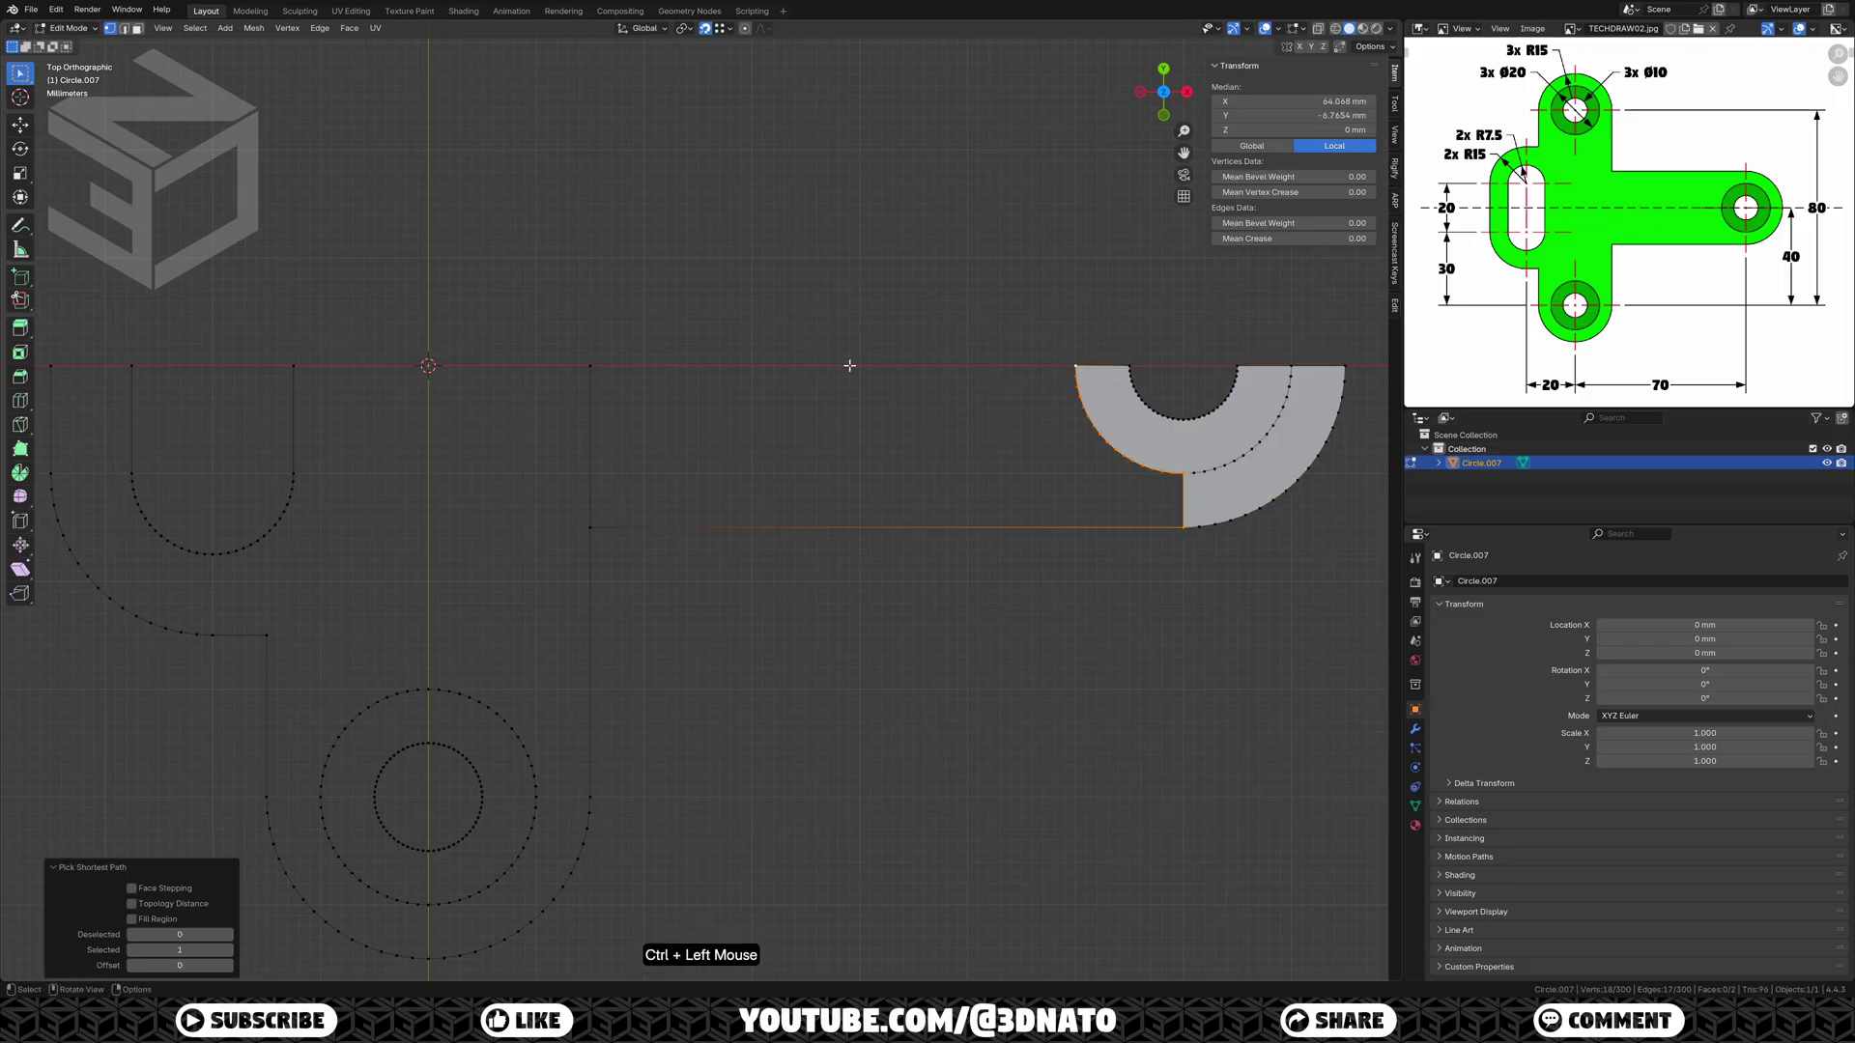
left_click(591, 366, "shift")
left_click(583, 529, "shift")
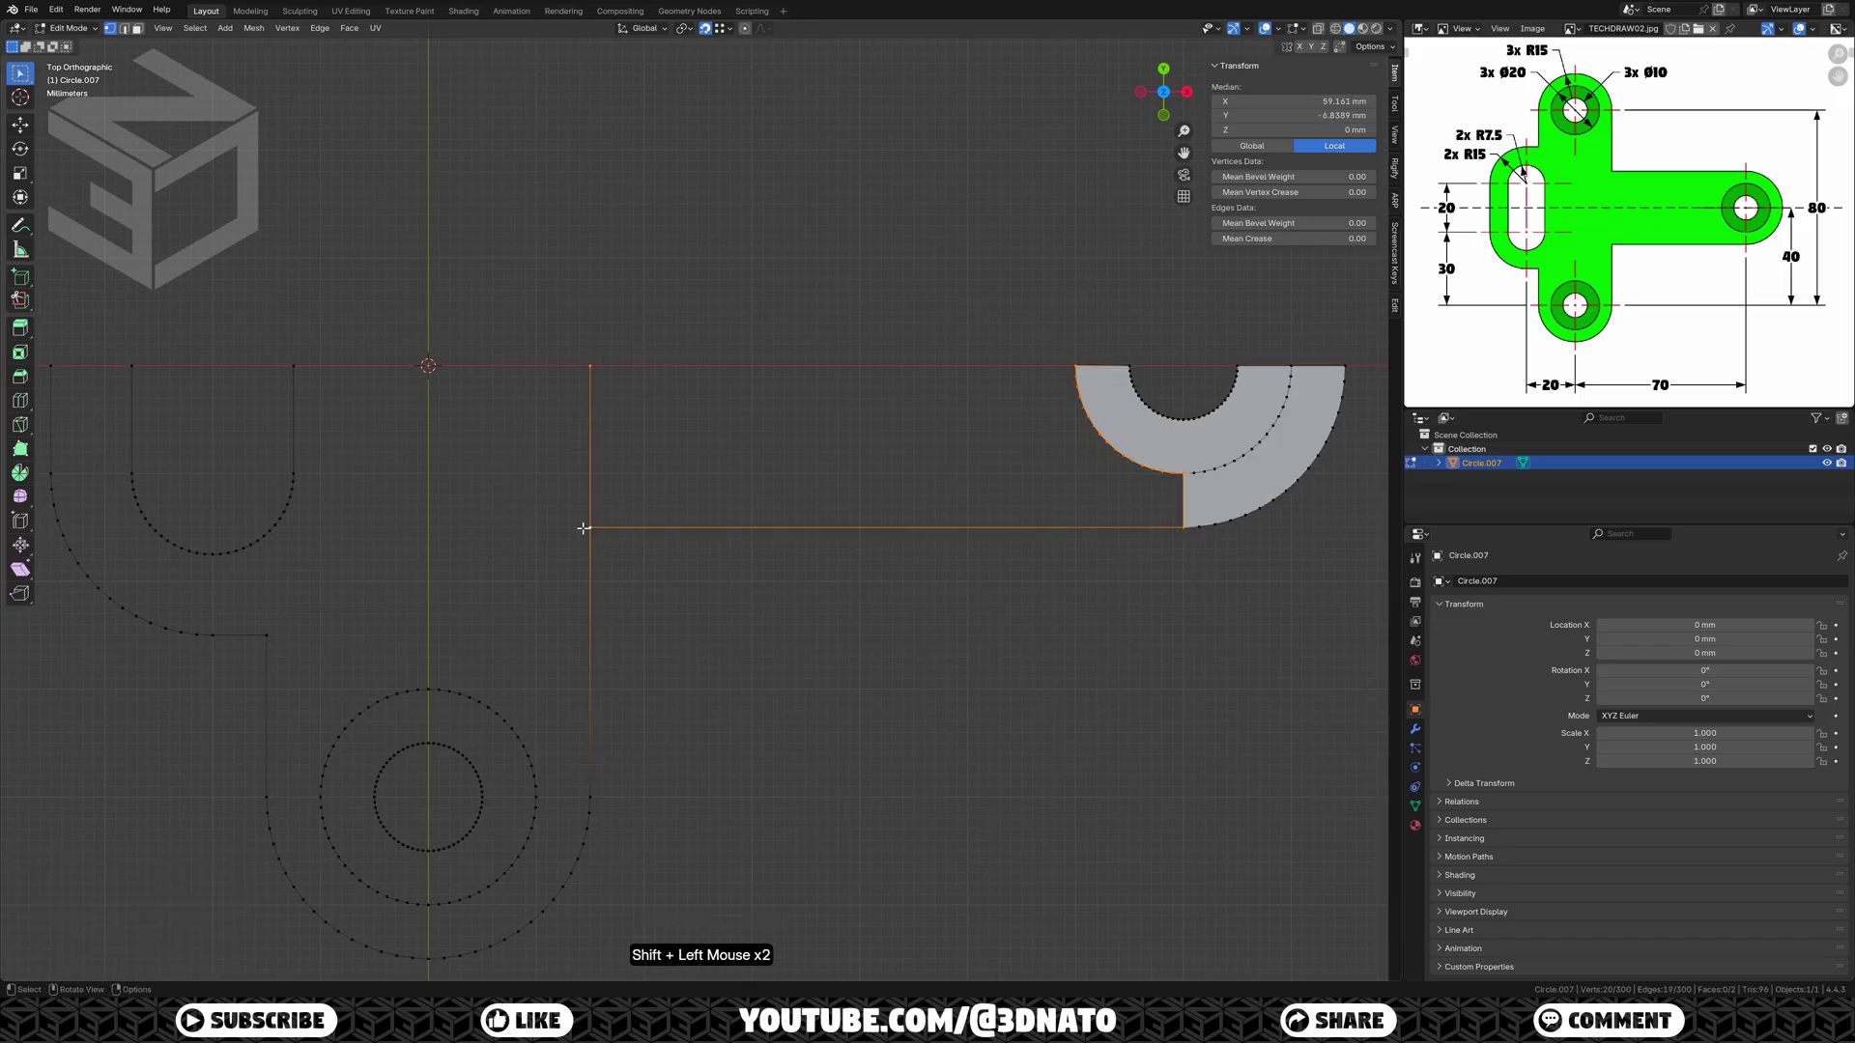
key("f")
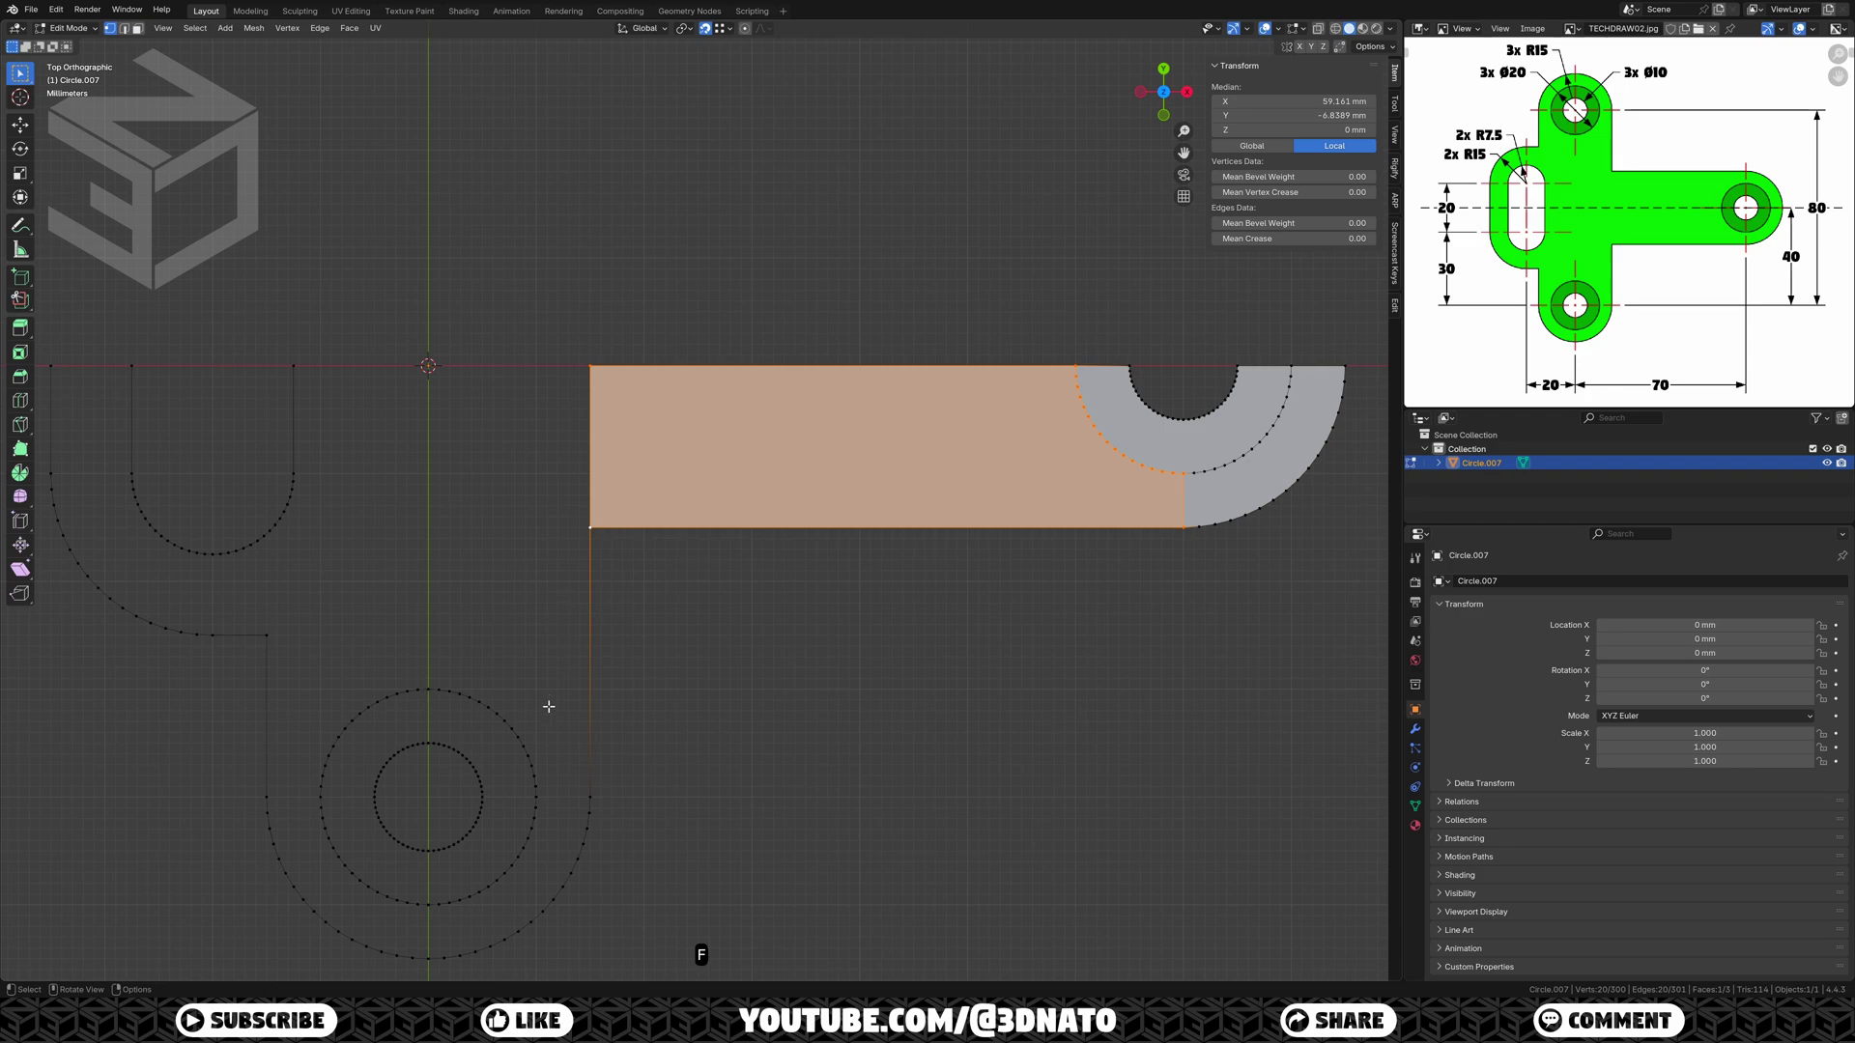
Step: Box-select and fill the upper and lower half-ring bands of the lower rings
left_click_drag(543, 800, 305, 681)
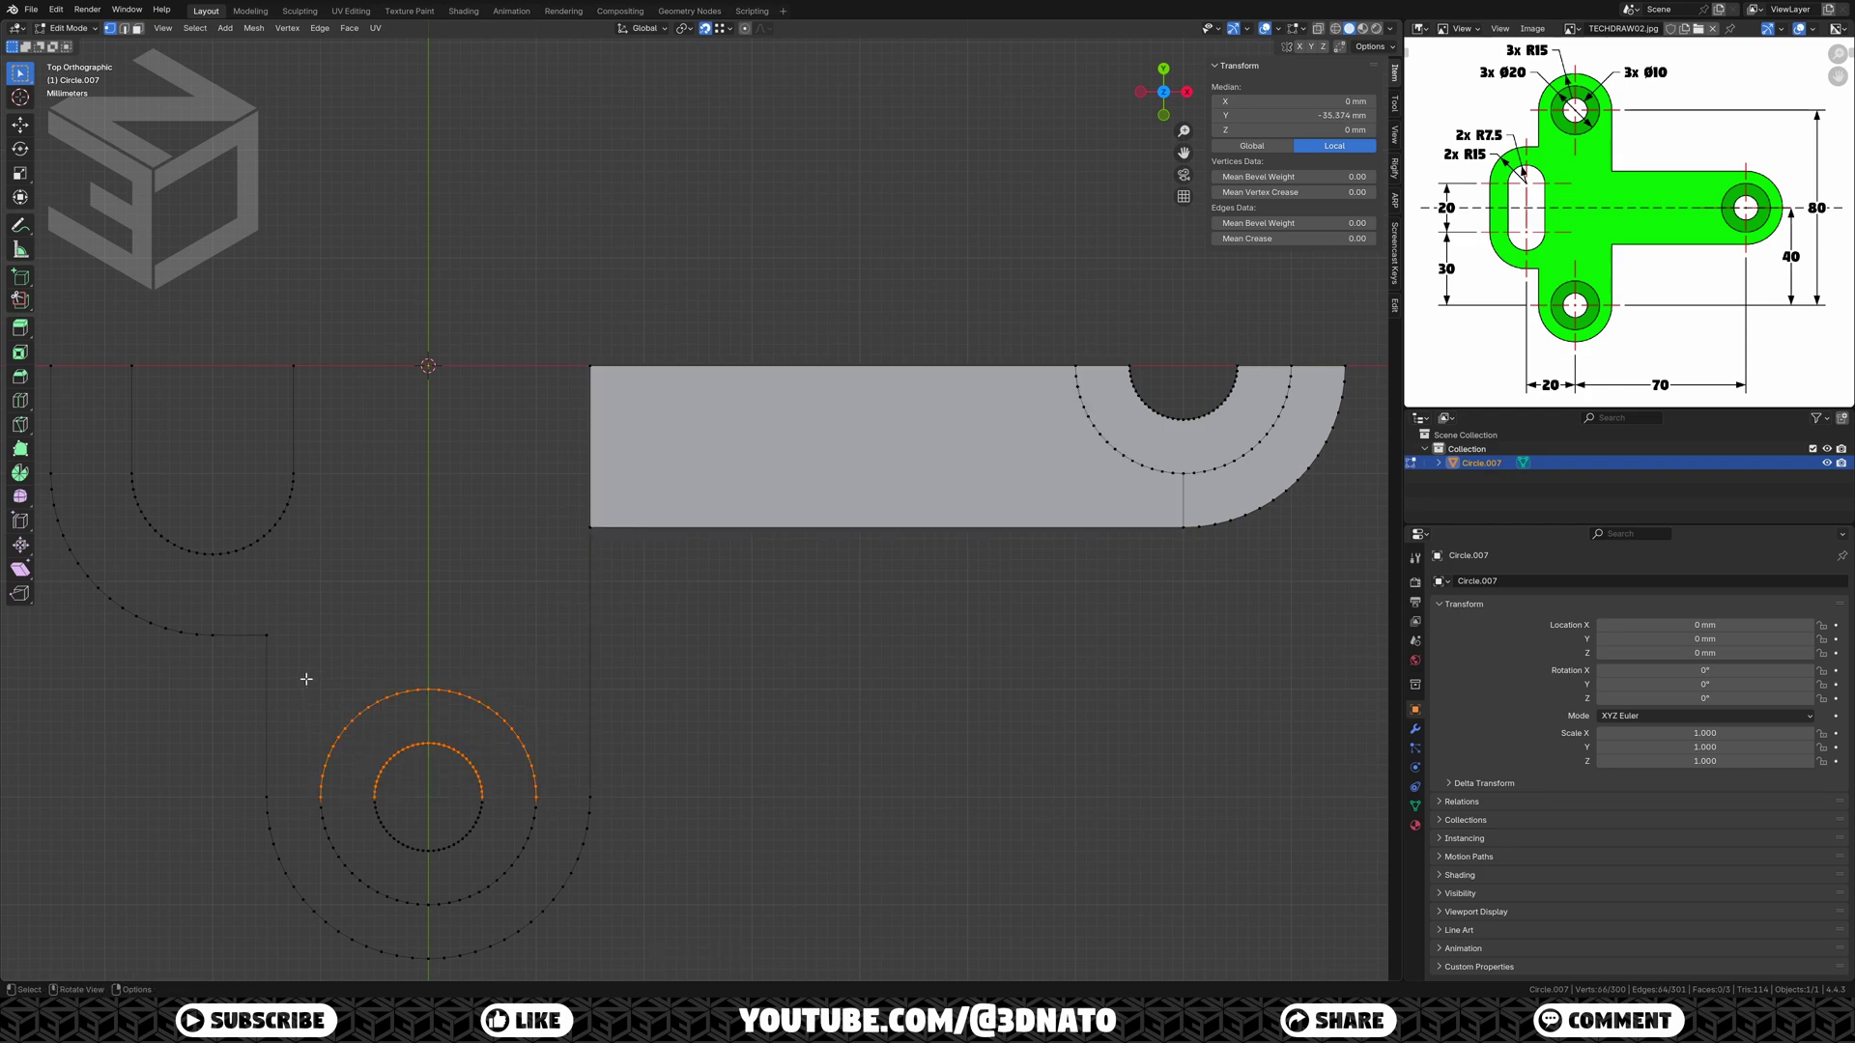
key("f")
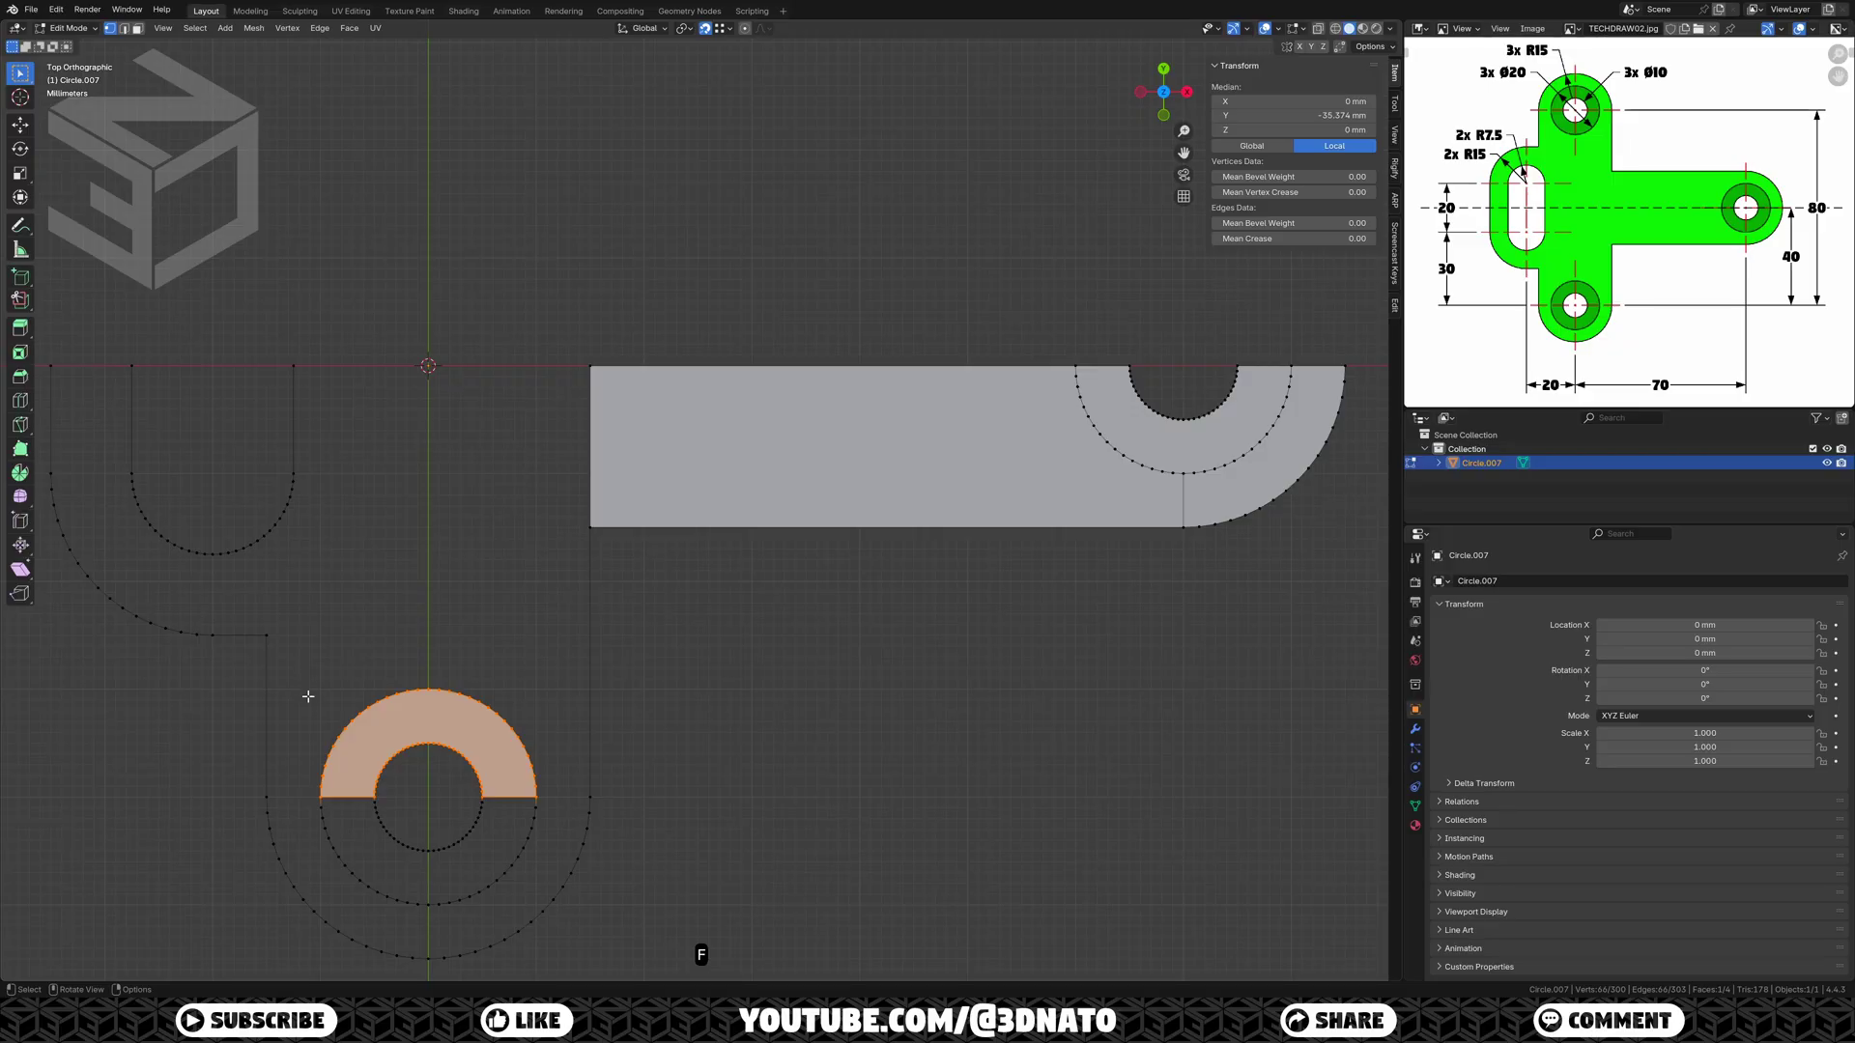
left_click_drag(315, 793, 542, 909)
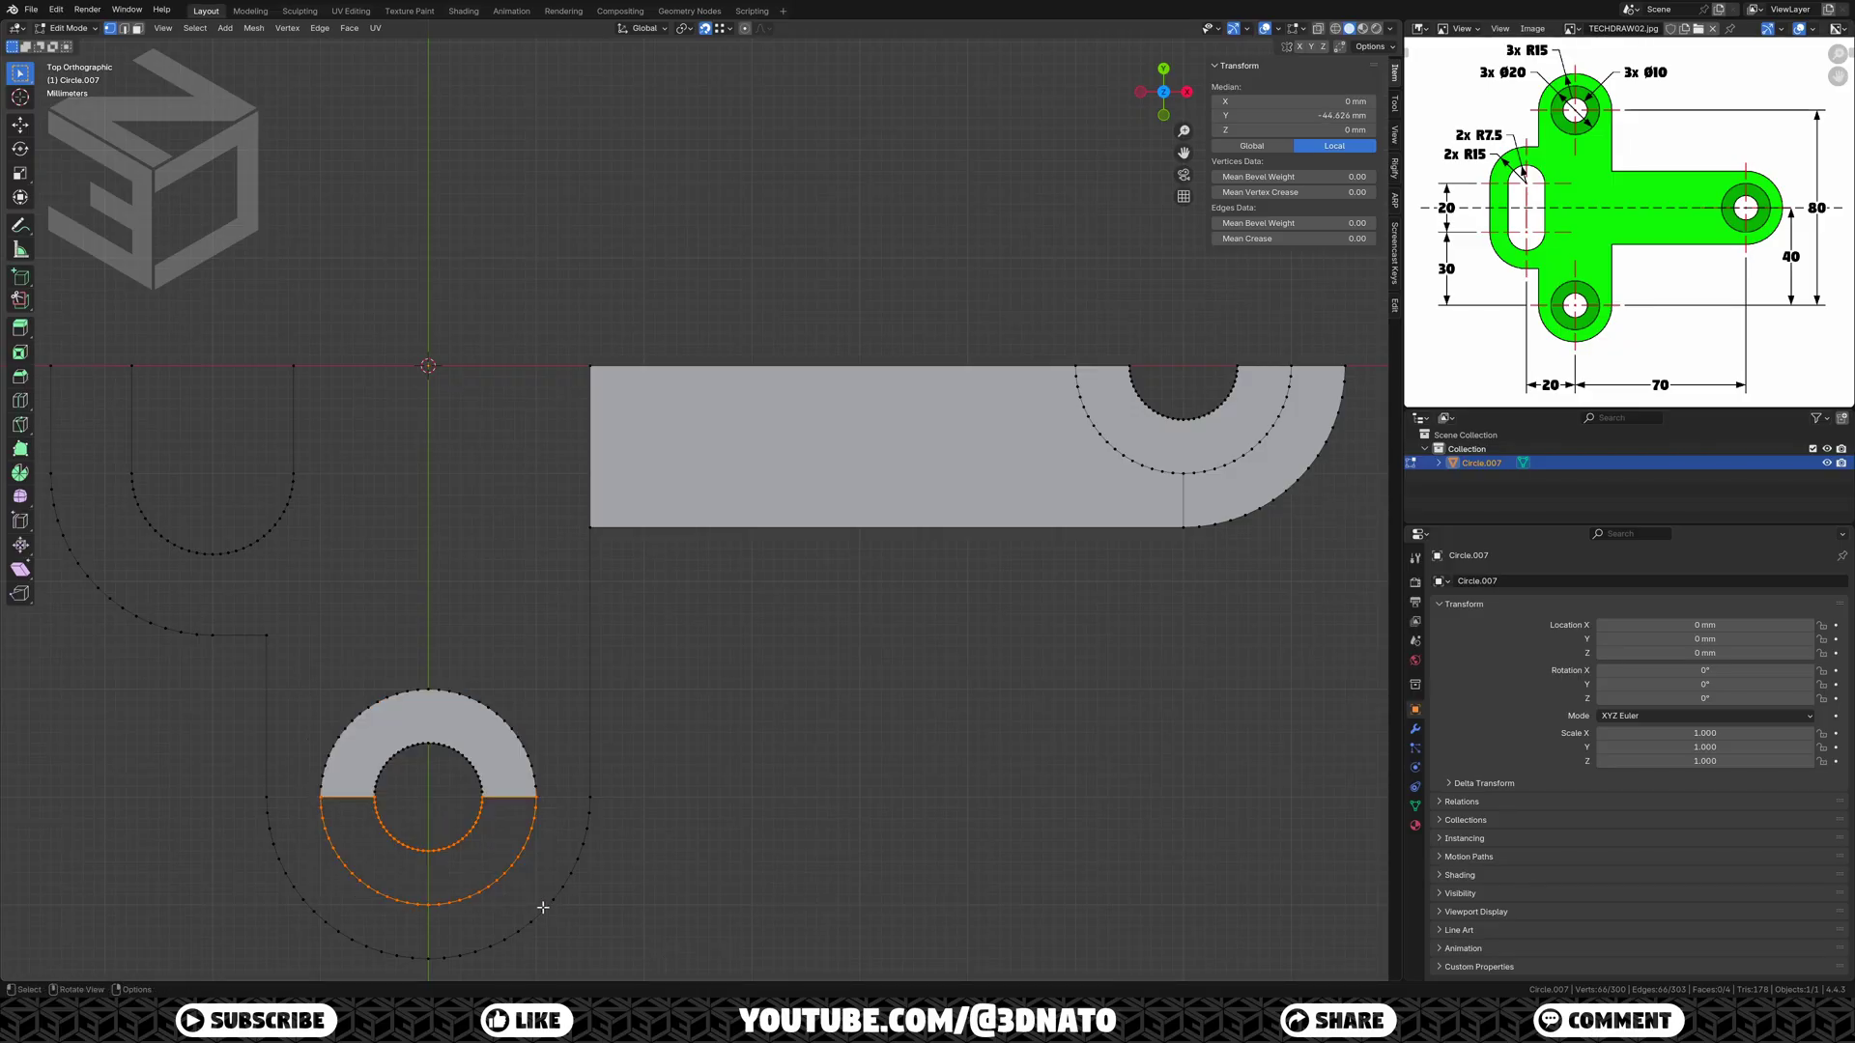
key("f")
left_click(536, 796)
Step: Fill the band between the outer and middle lower arcs
left_click(427, 905, "ctrl")
left_click(313, 796, "ctrl")
left_click(267, 797, "ctrl")
left_click(591, 797, "ctrl")
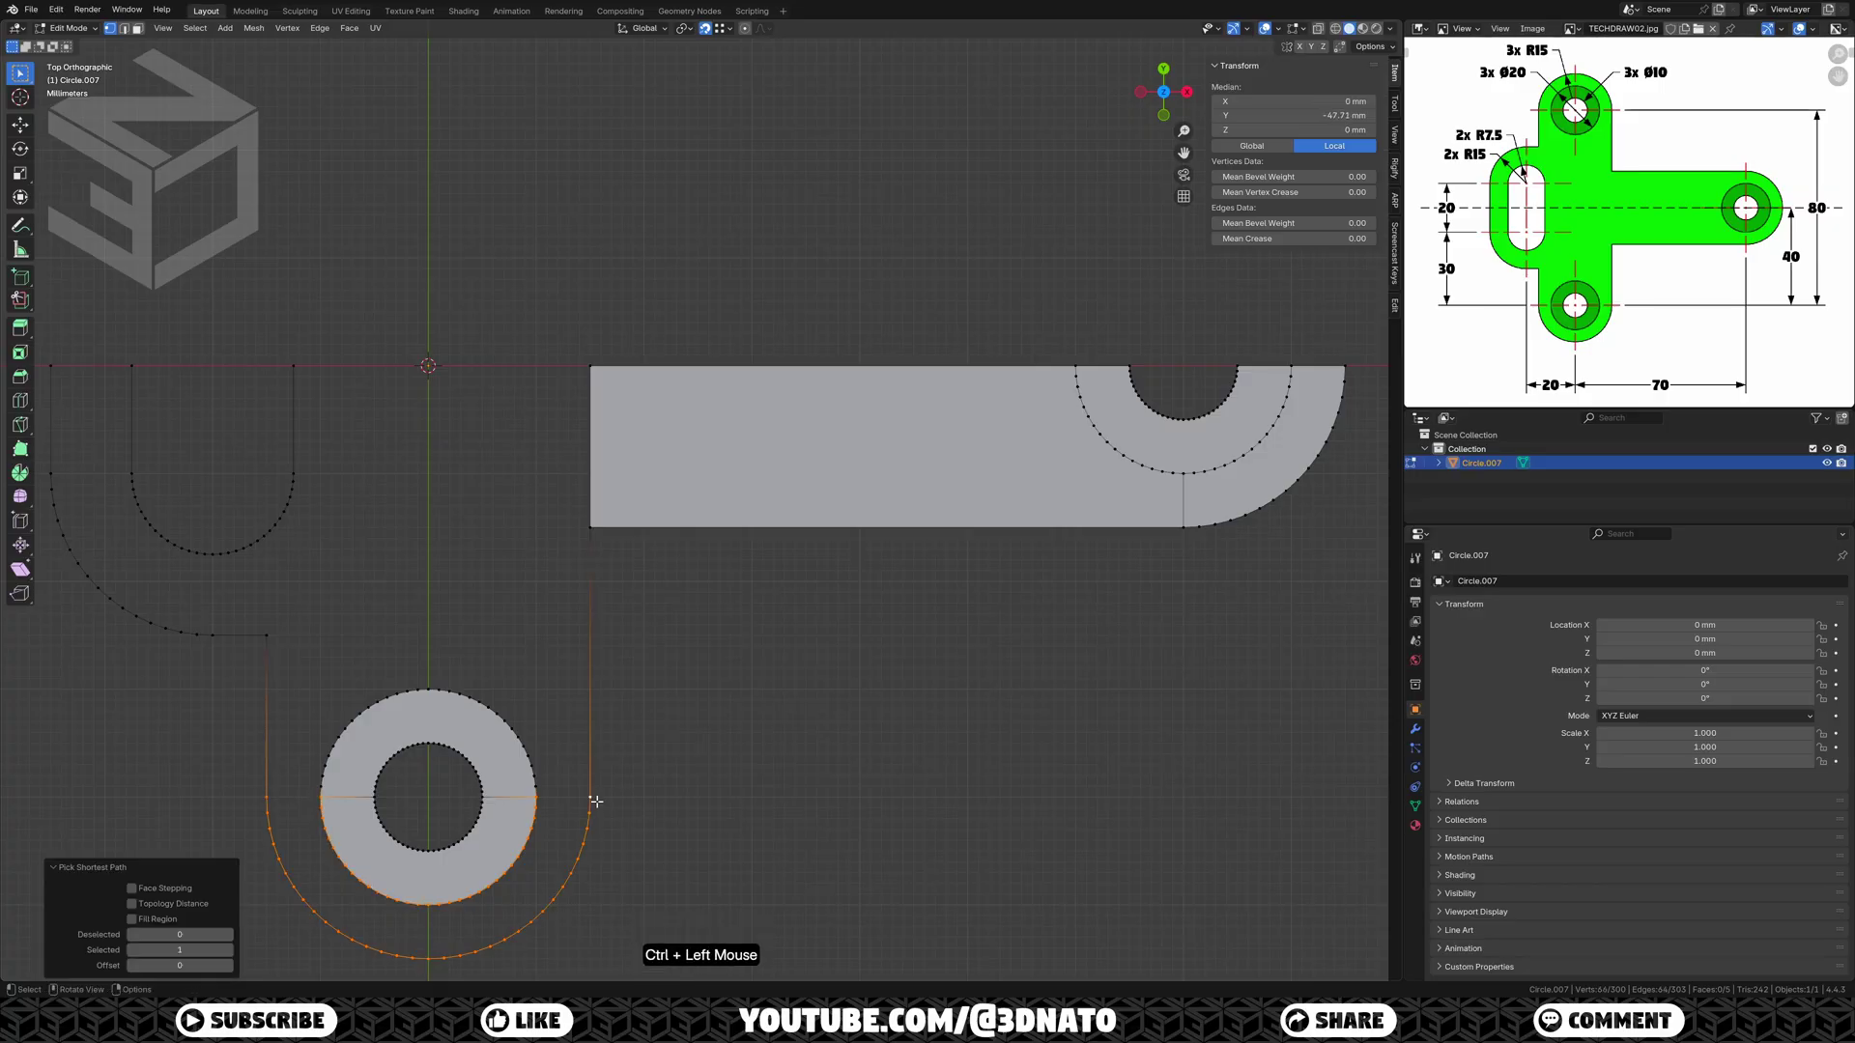
key("f")
Step: Fill the region joining the lower ring up to the strip's corner vertex
left_click(591, 798)
left_click(428, 688, "ctrl")
left_click(267, 797, "ctrl")
left_click(261, 633, "shift")
left_click(585, 522, "shift")
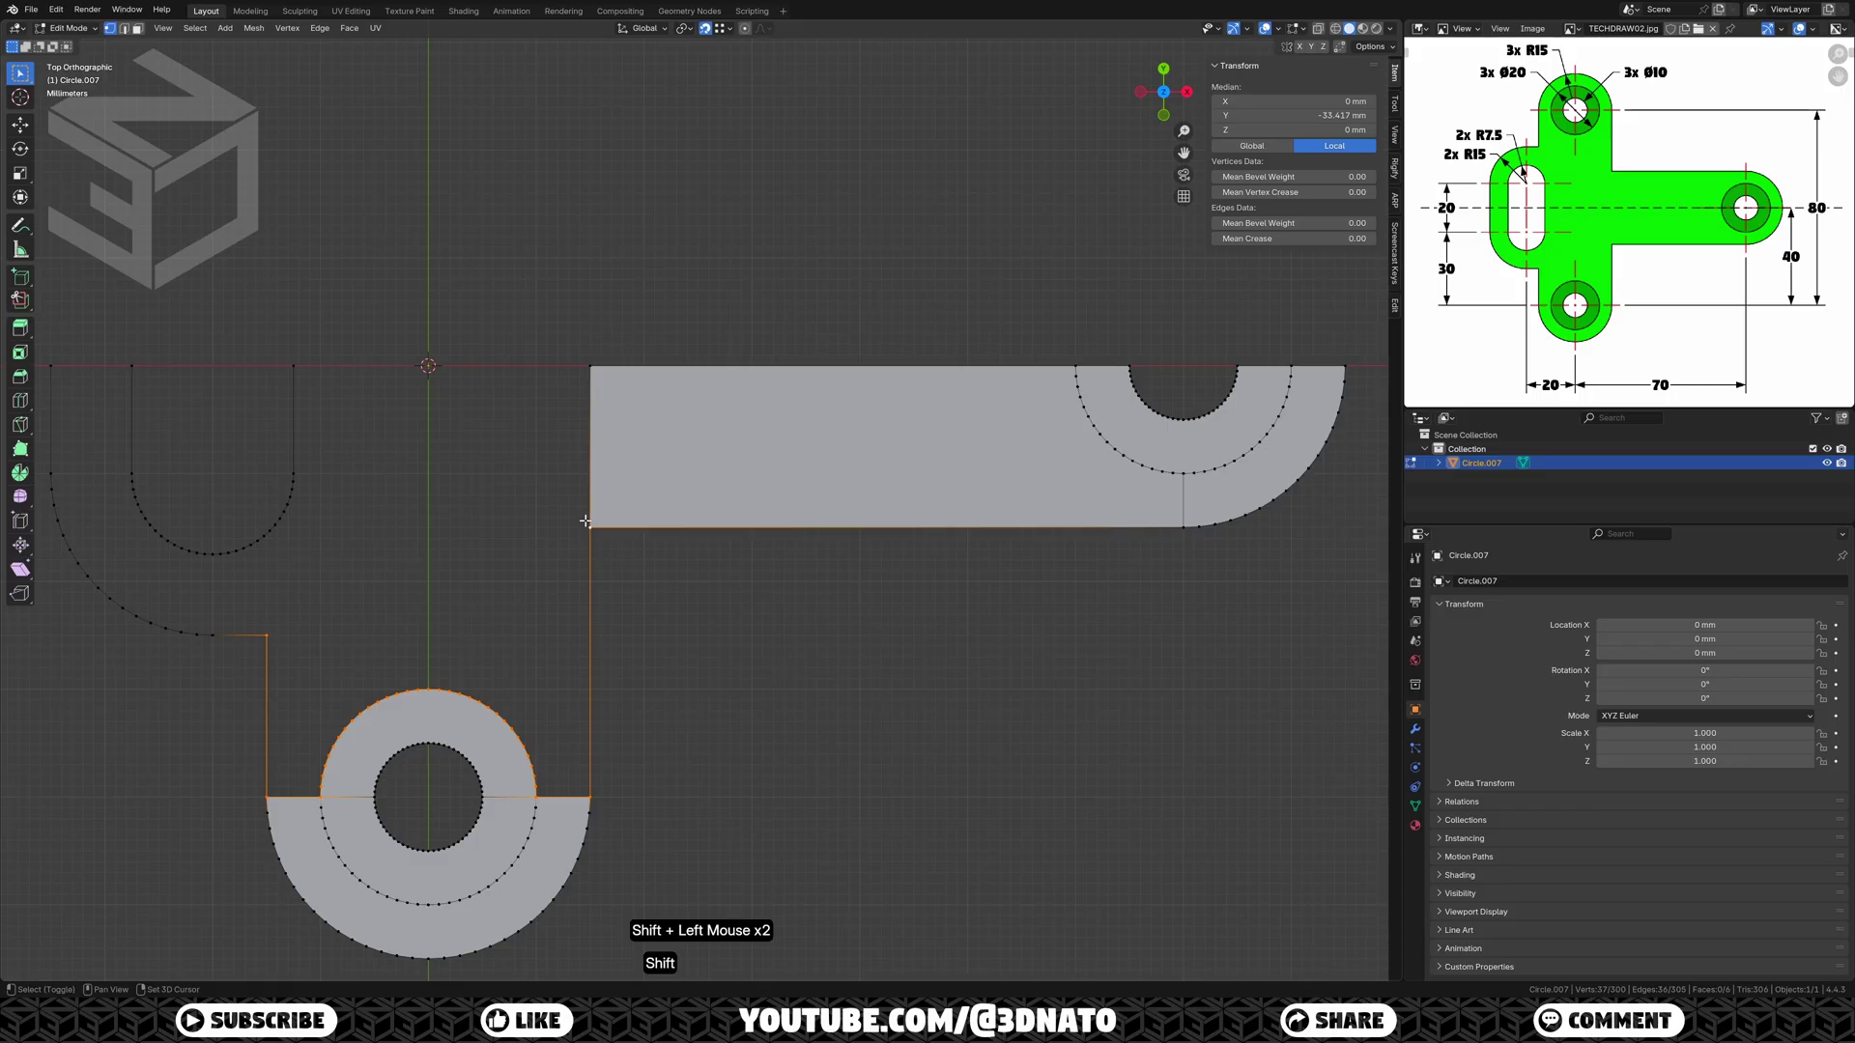
key("f")
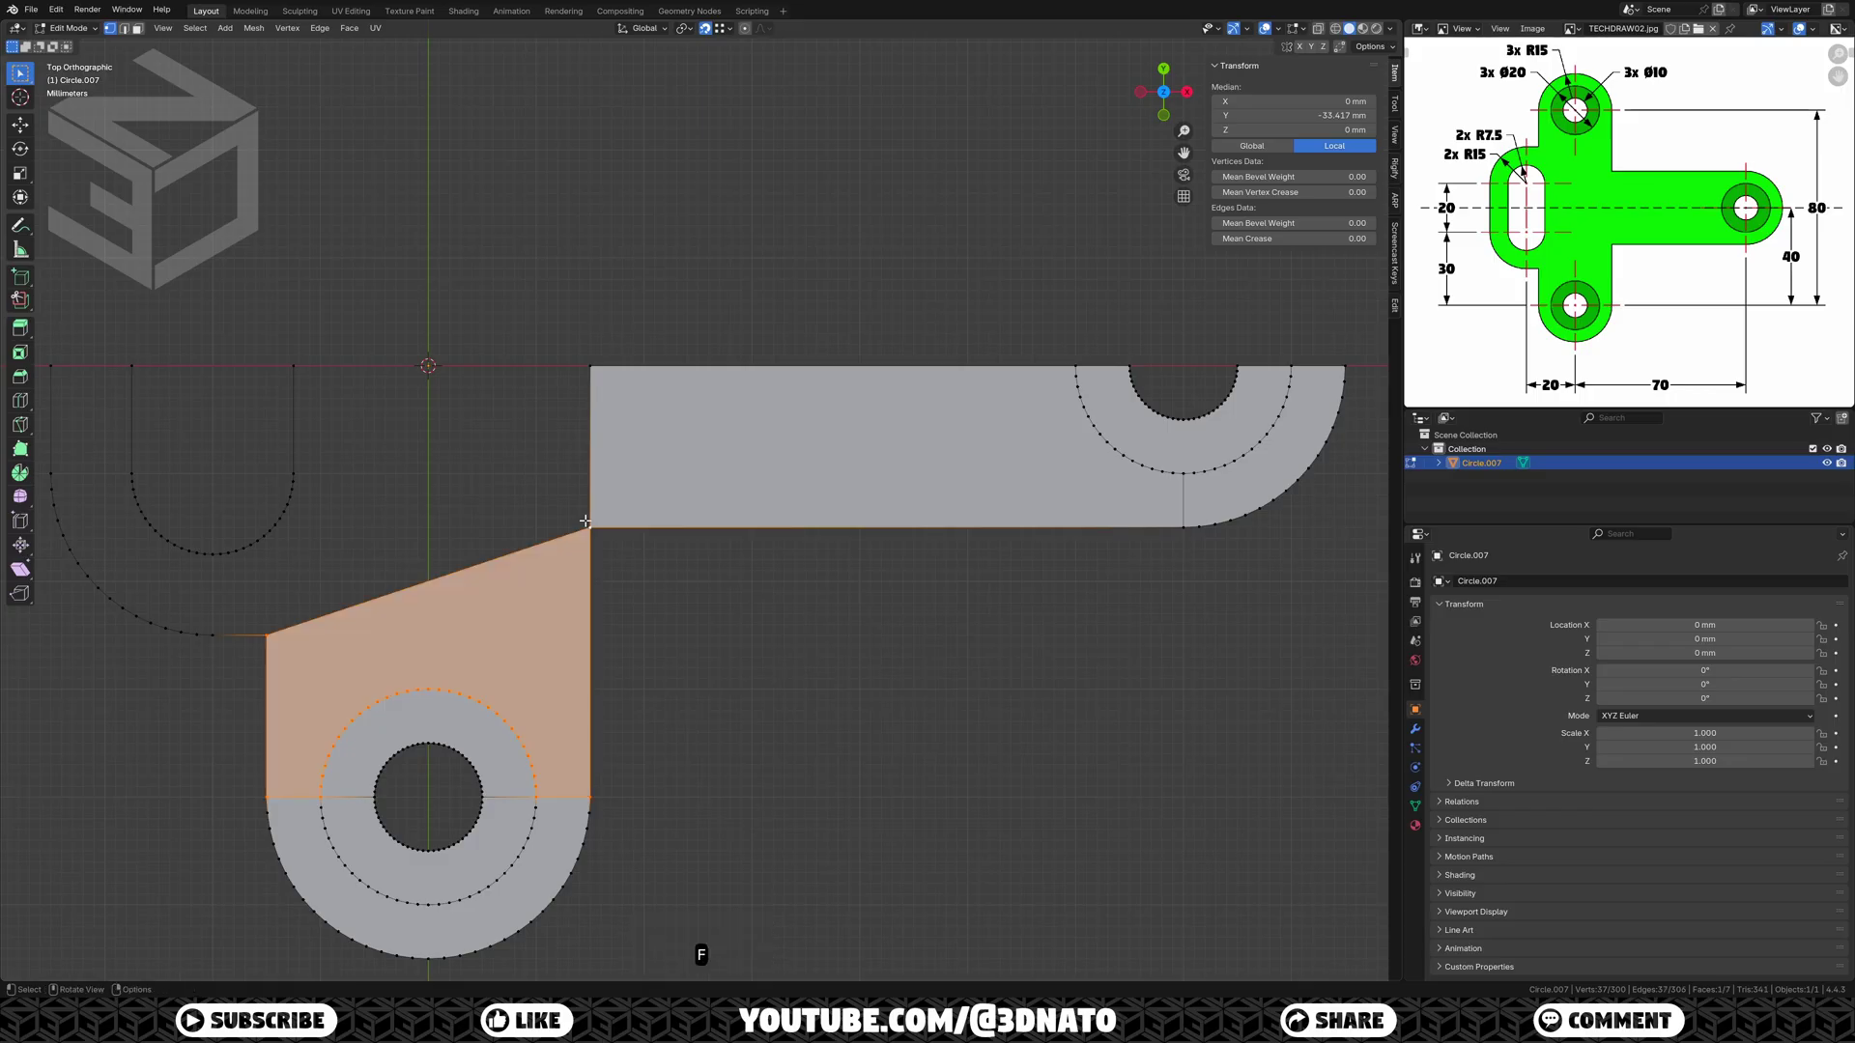
Step: Fill the band between the left outer and inner arcs
left_click(269, 633)
left_click(50, 366, "ctrl")
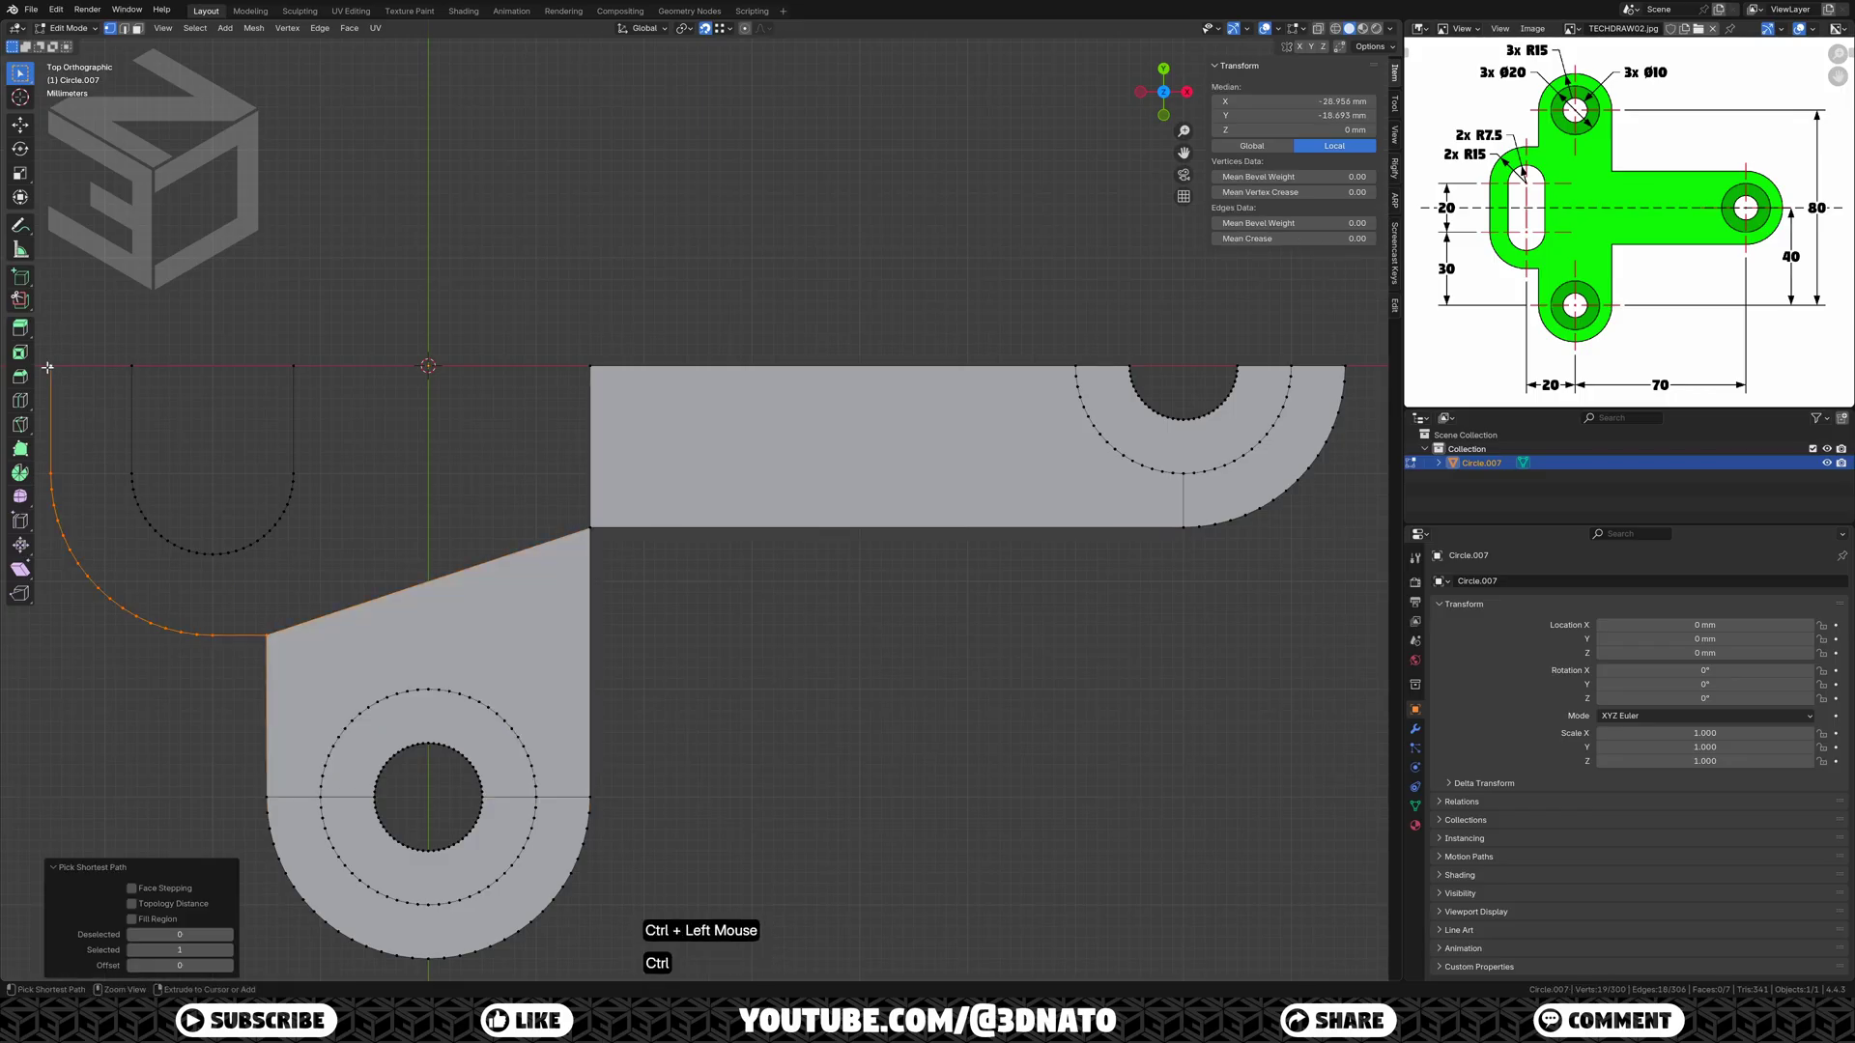
left_click(131, 366, "shift")
left_click(249, 545, "ctrl")
key("f")
Step: Fill the remaining central region and return to Object Mode
left_click(248, 545)
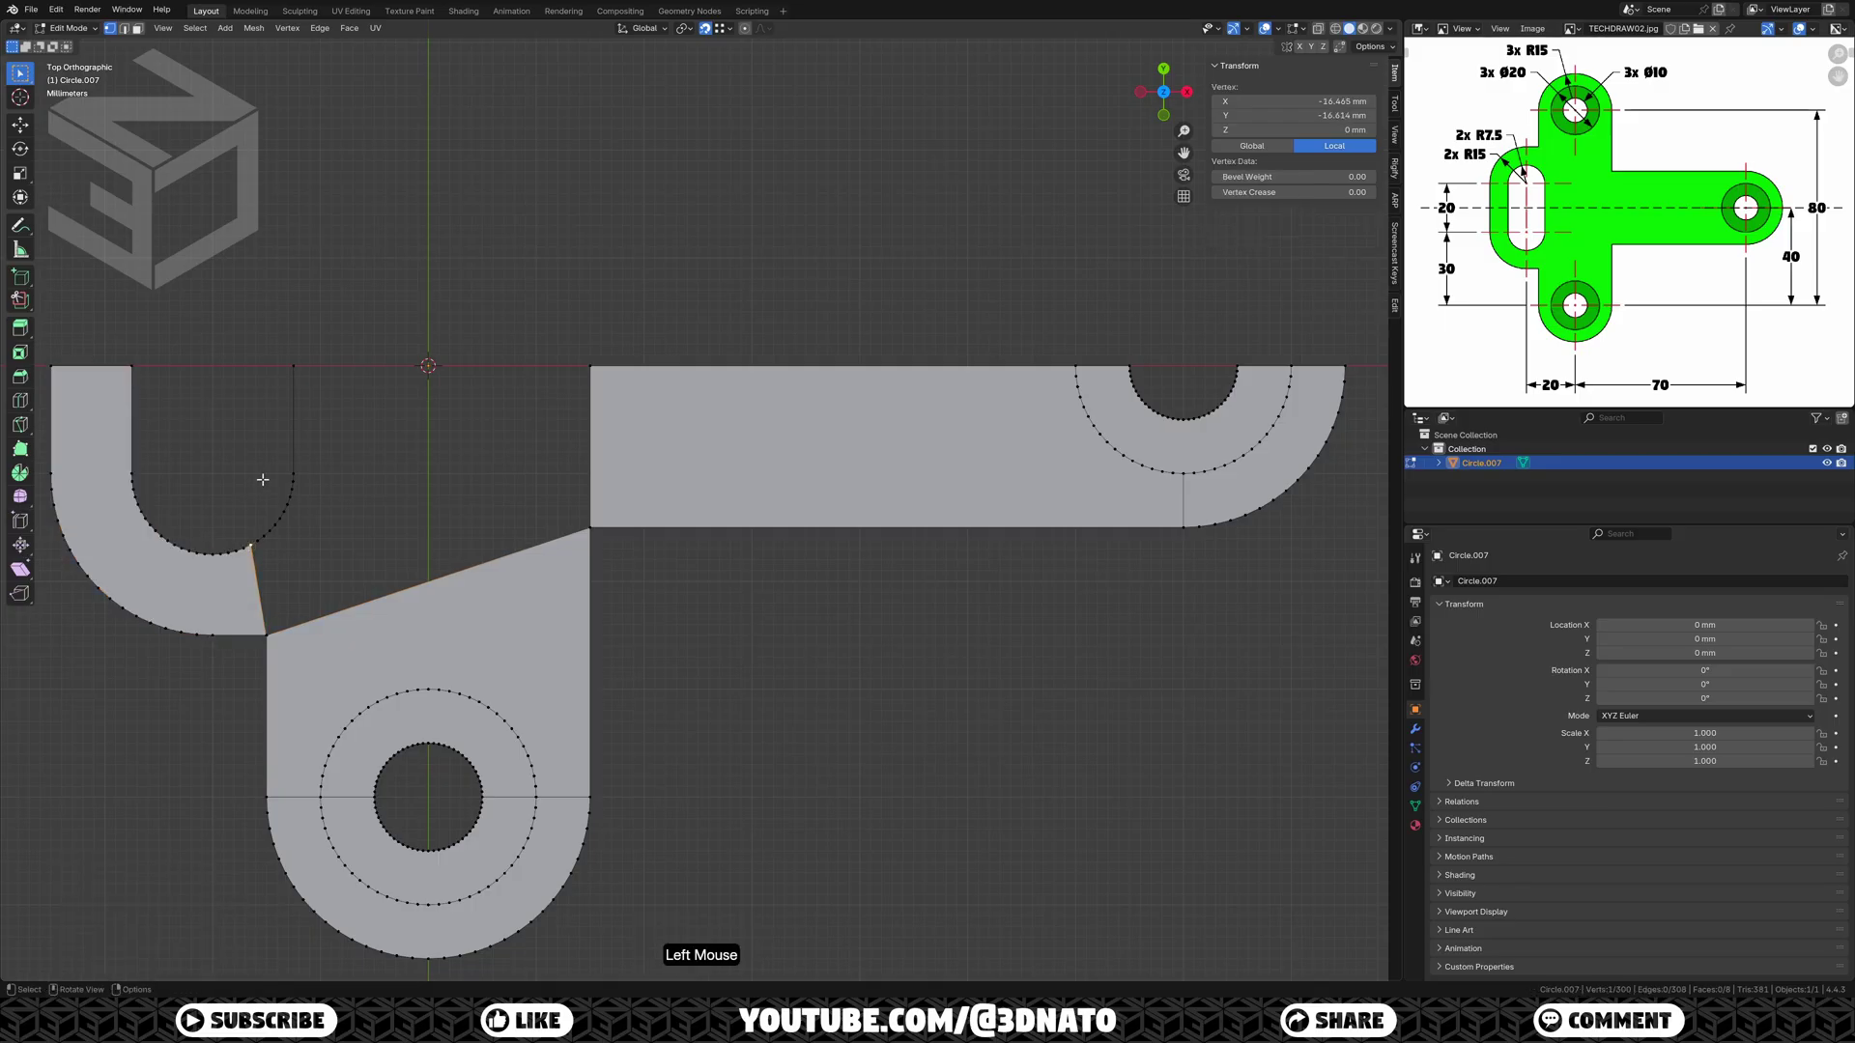
left_click(293, 366, "ctrl")
left_click(589, 366, "shift")
left_click(590, 527, "shift")
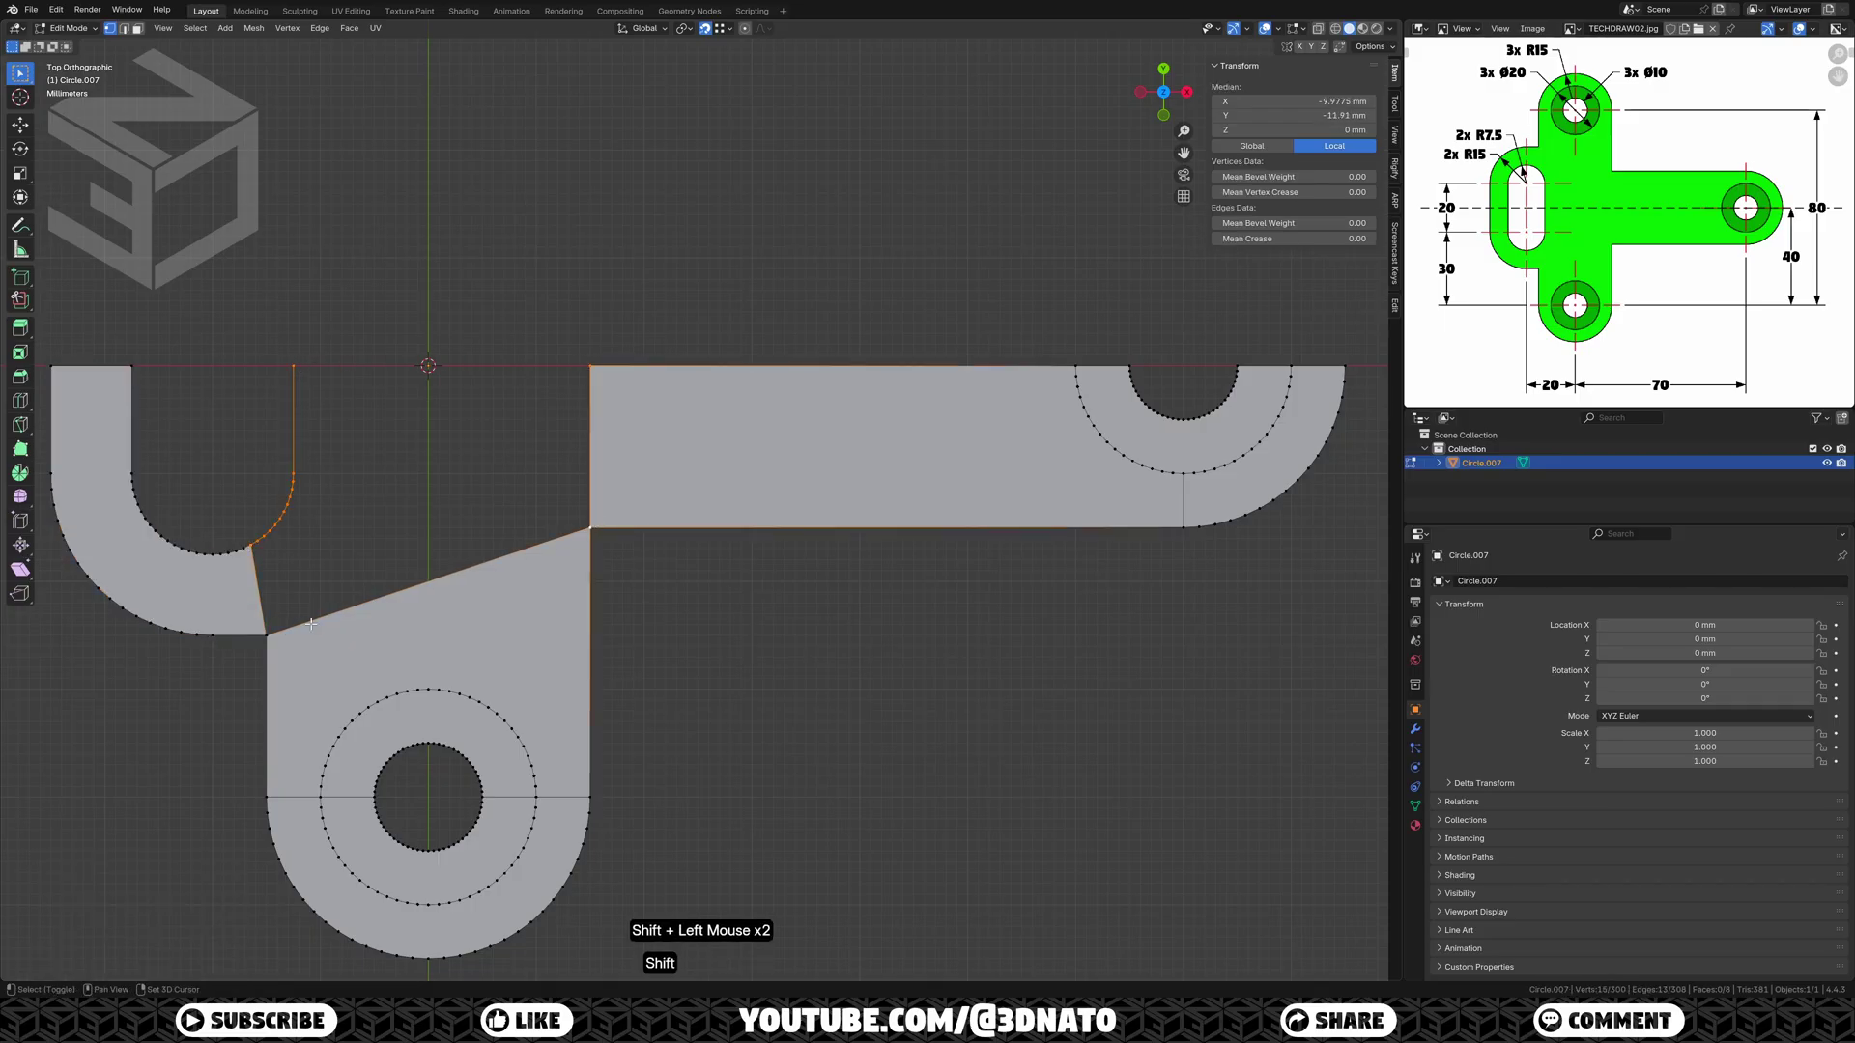
left_click(268, 633, "shift")
key("f")
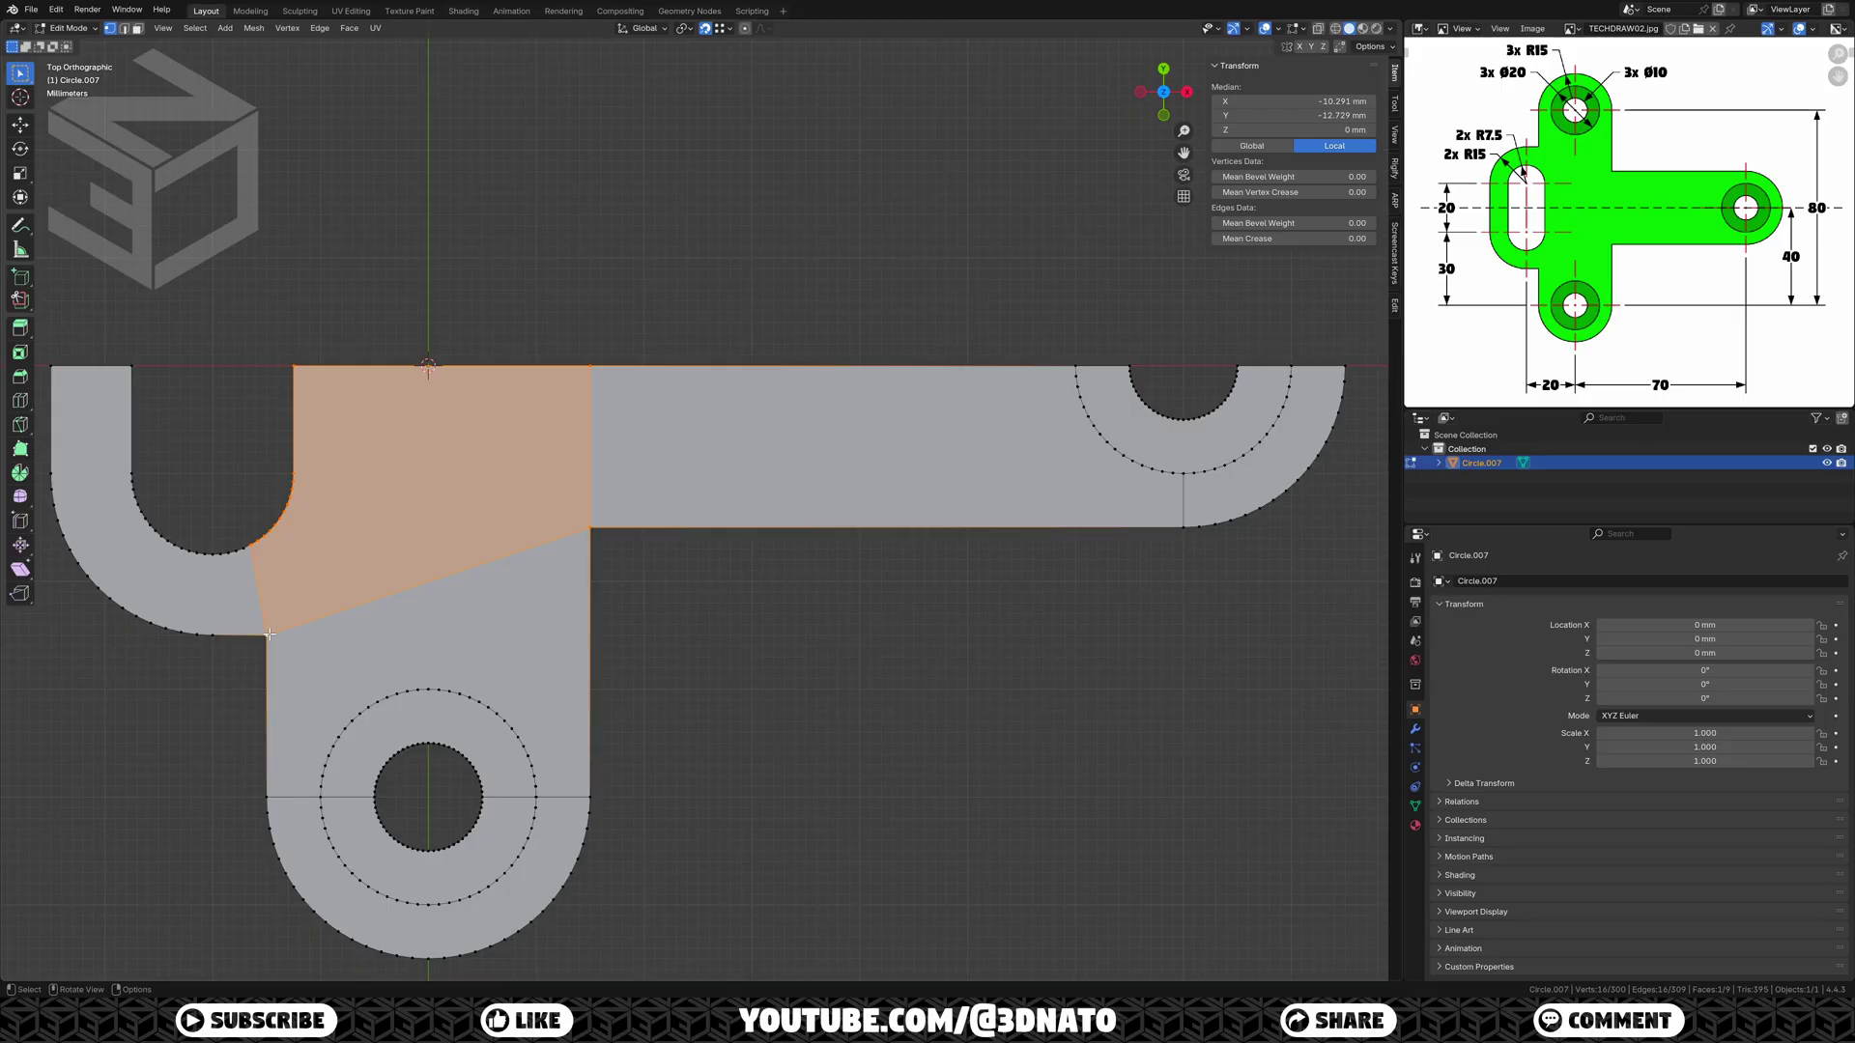
key("Tab")
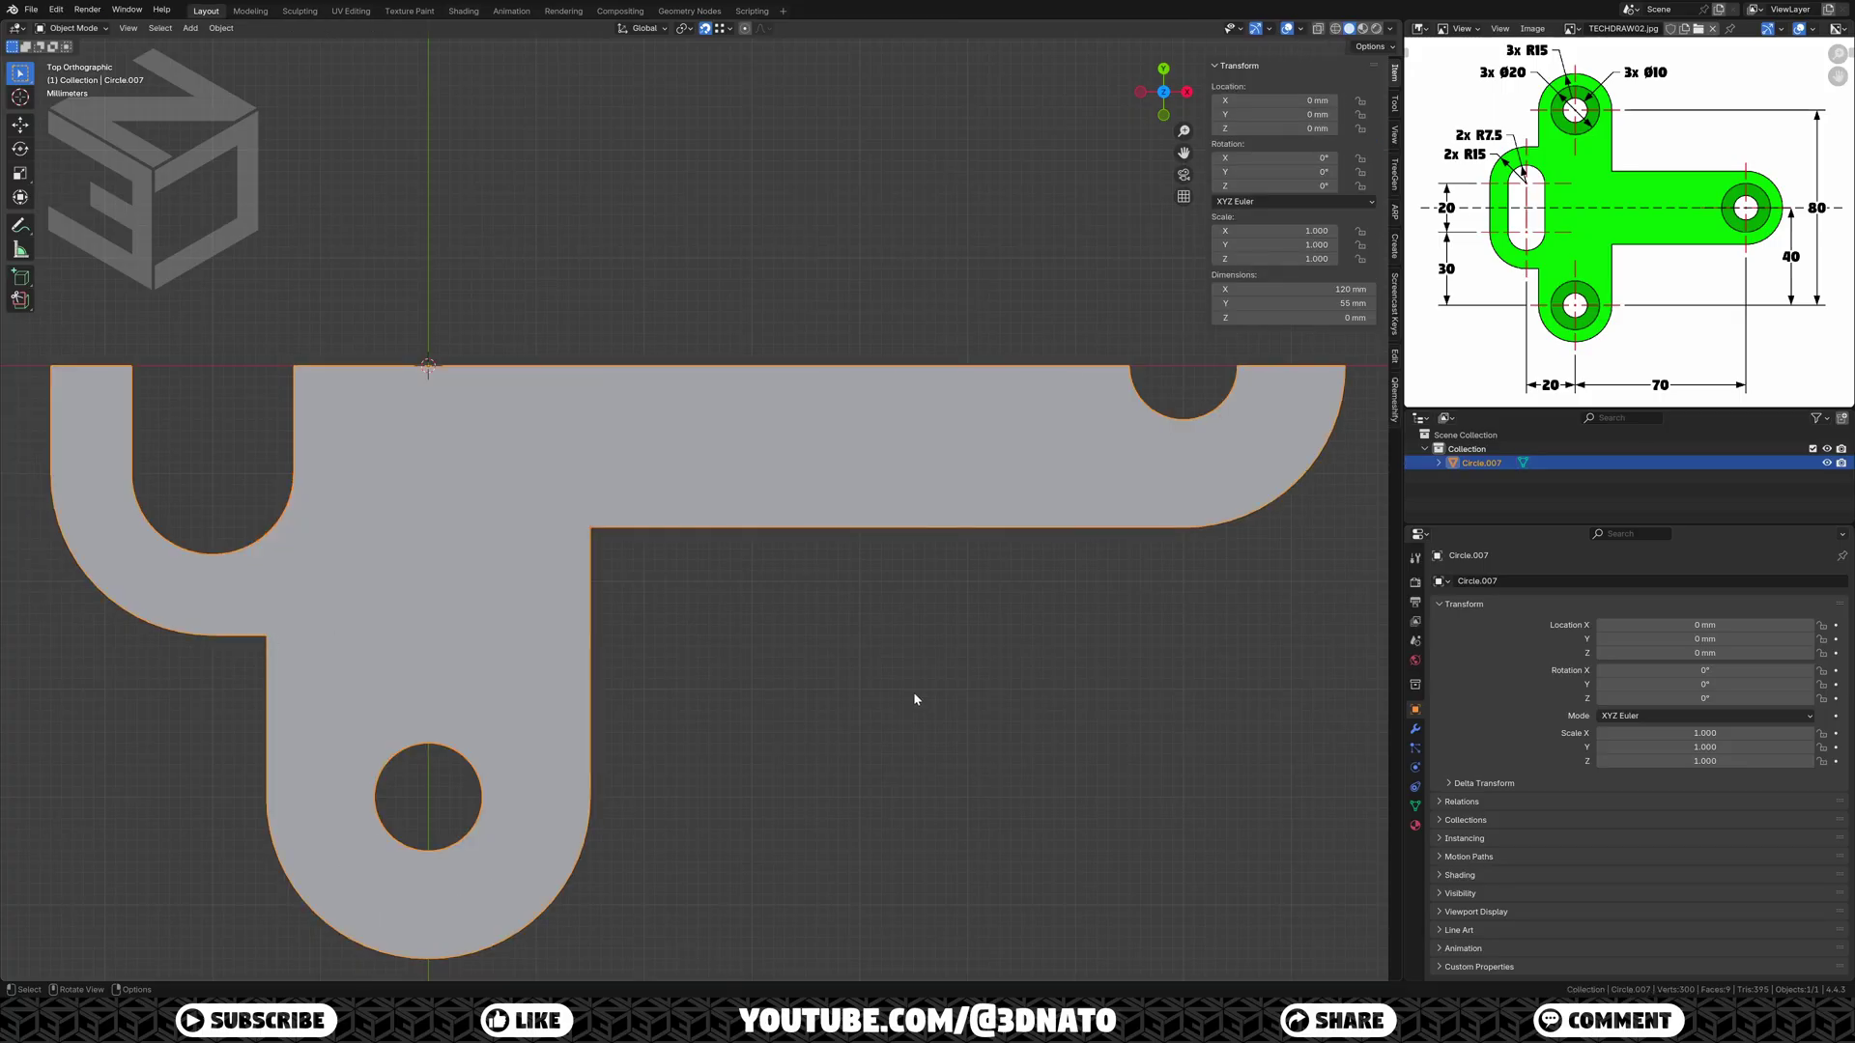
Step: Mirror the plate on Y instead of X with Clipping and 0.1 mm merge, then frame it
left_click(1415, 729)
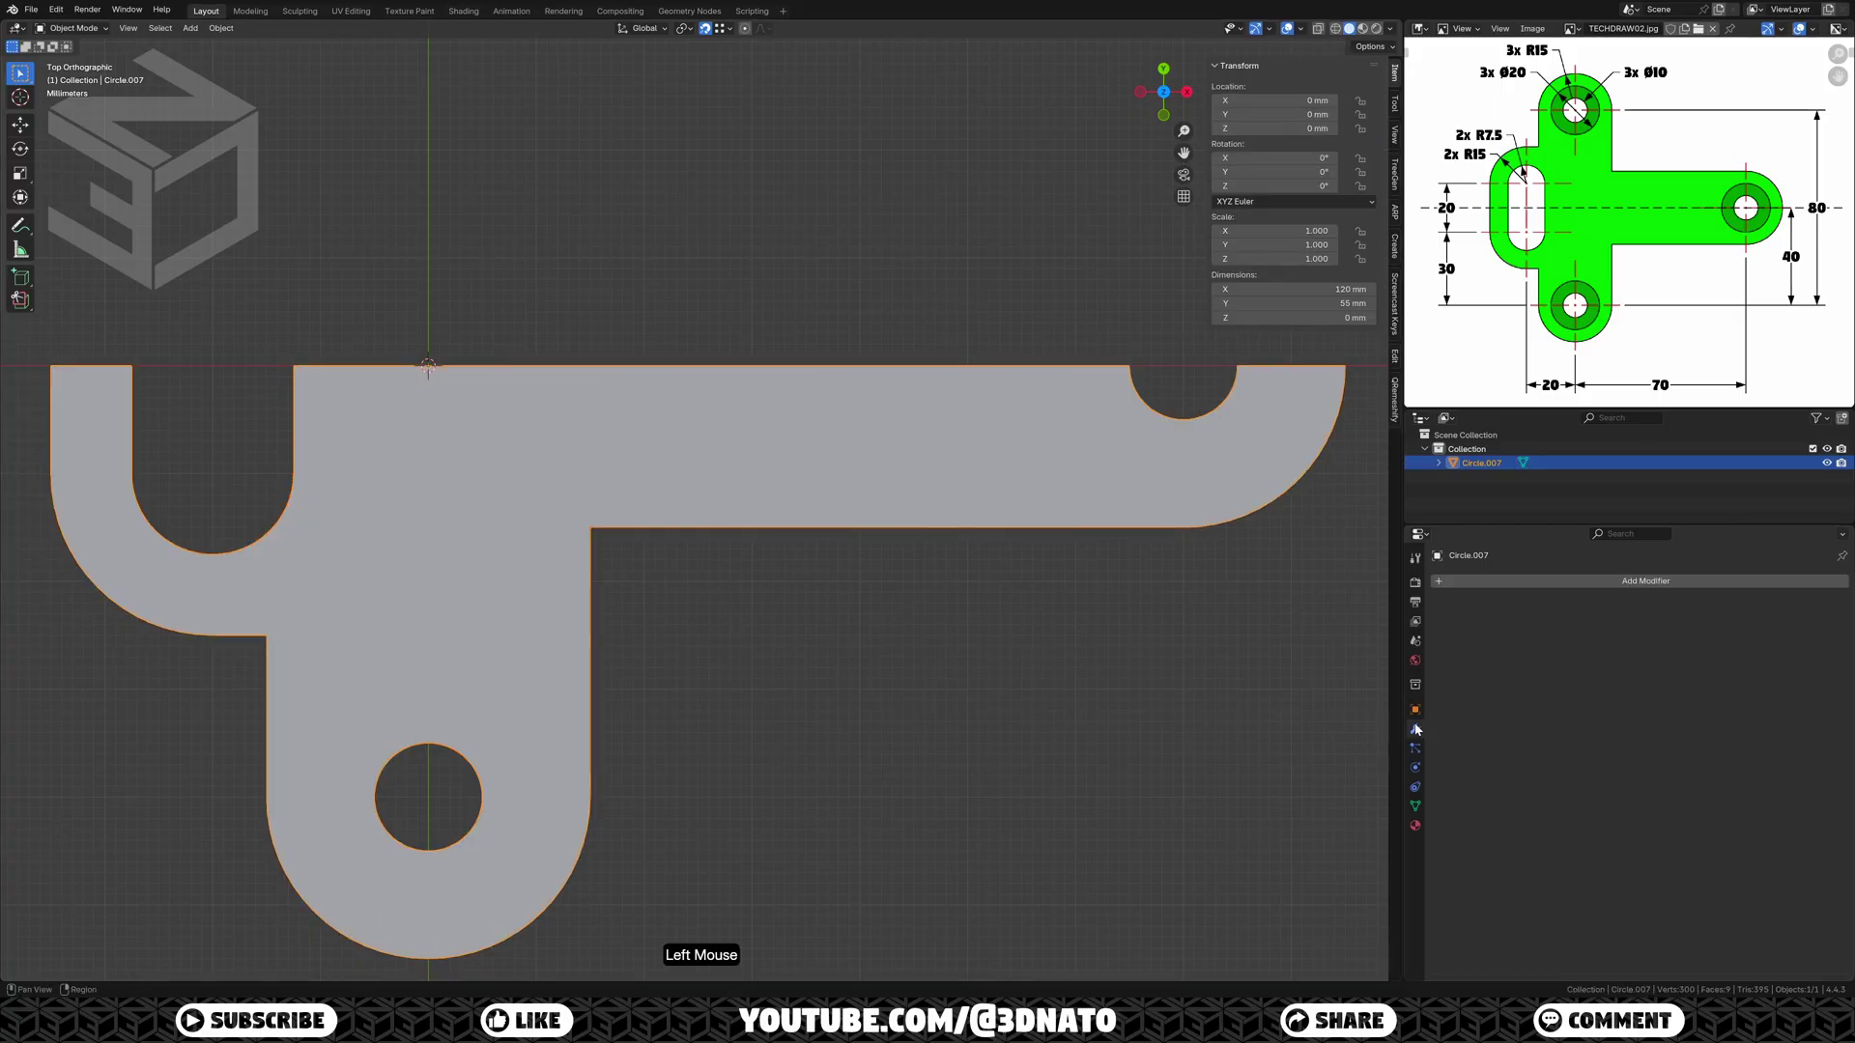
left_click(1521, 580)
mouse_move(1521, 578)
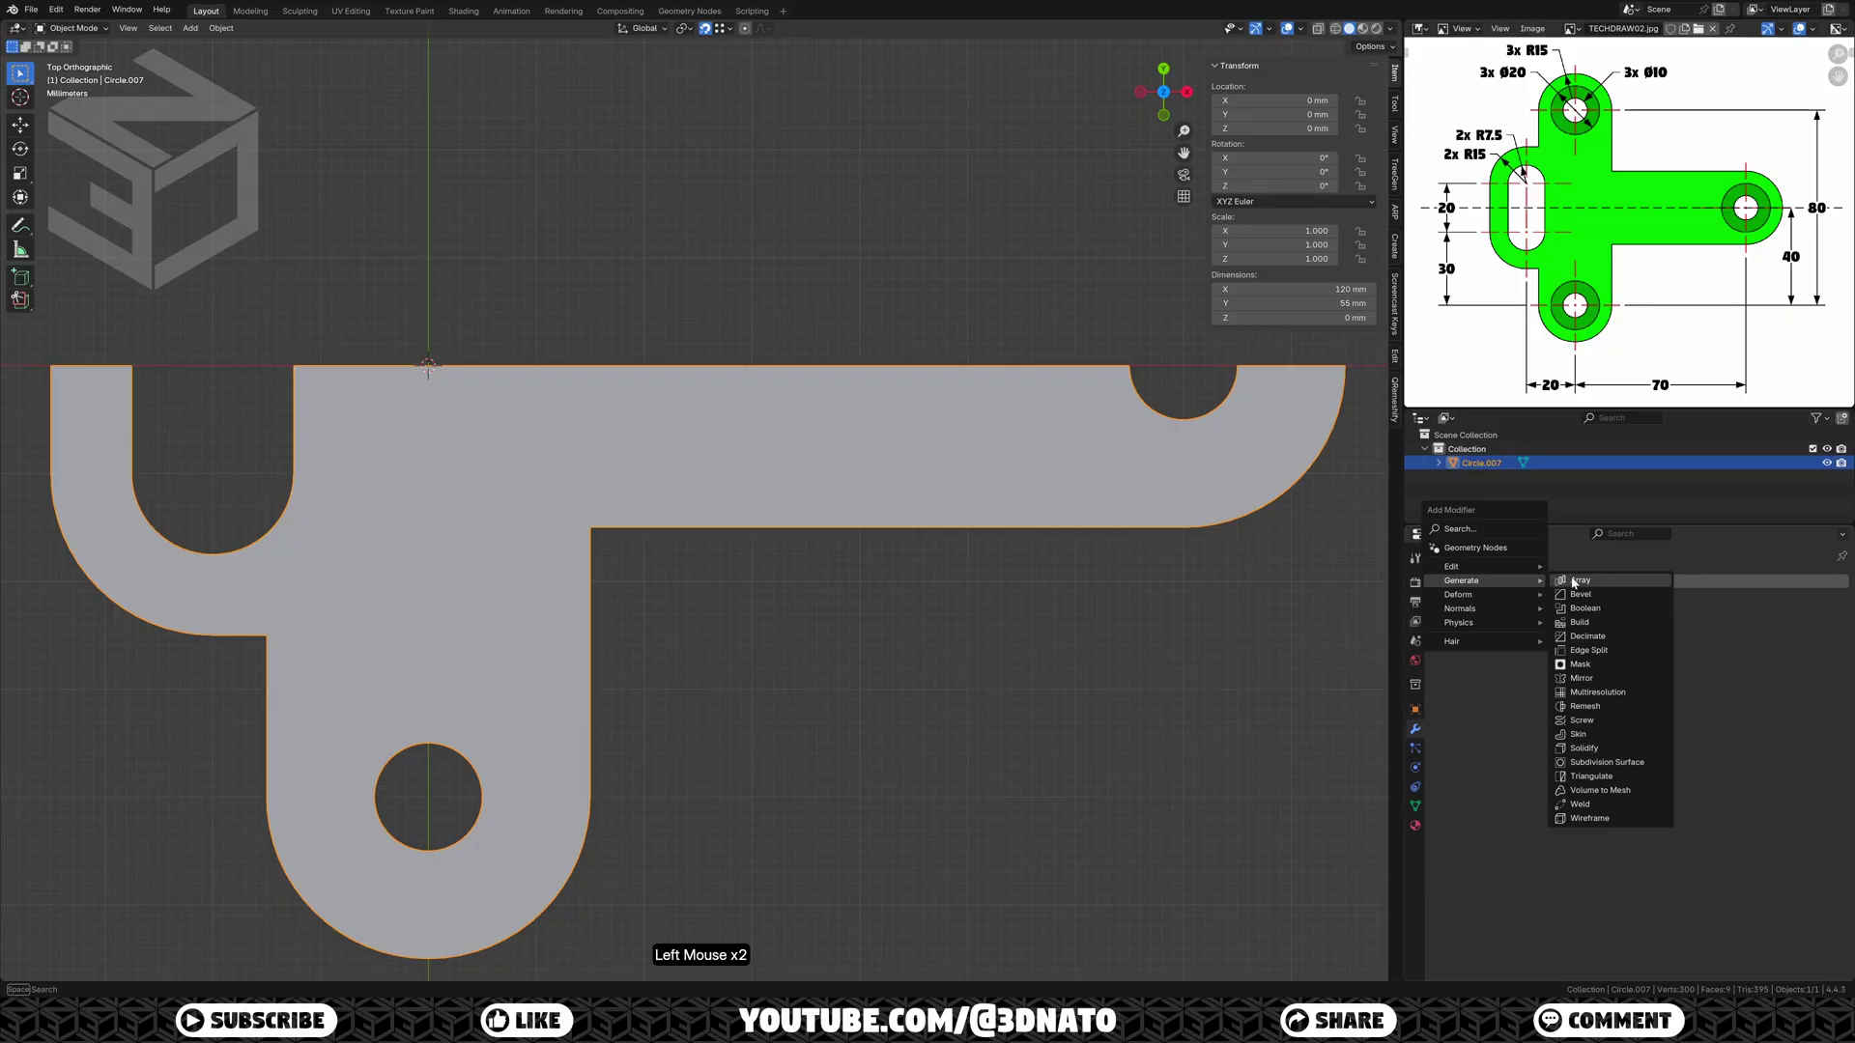
left_click(1582, 678)
left_click(1634, 625)
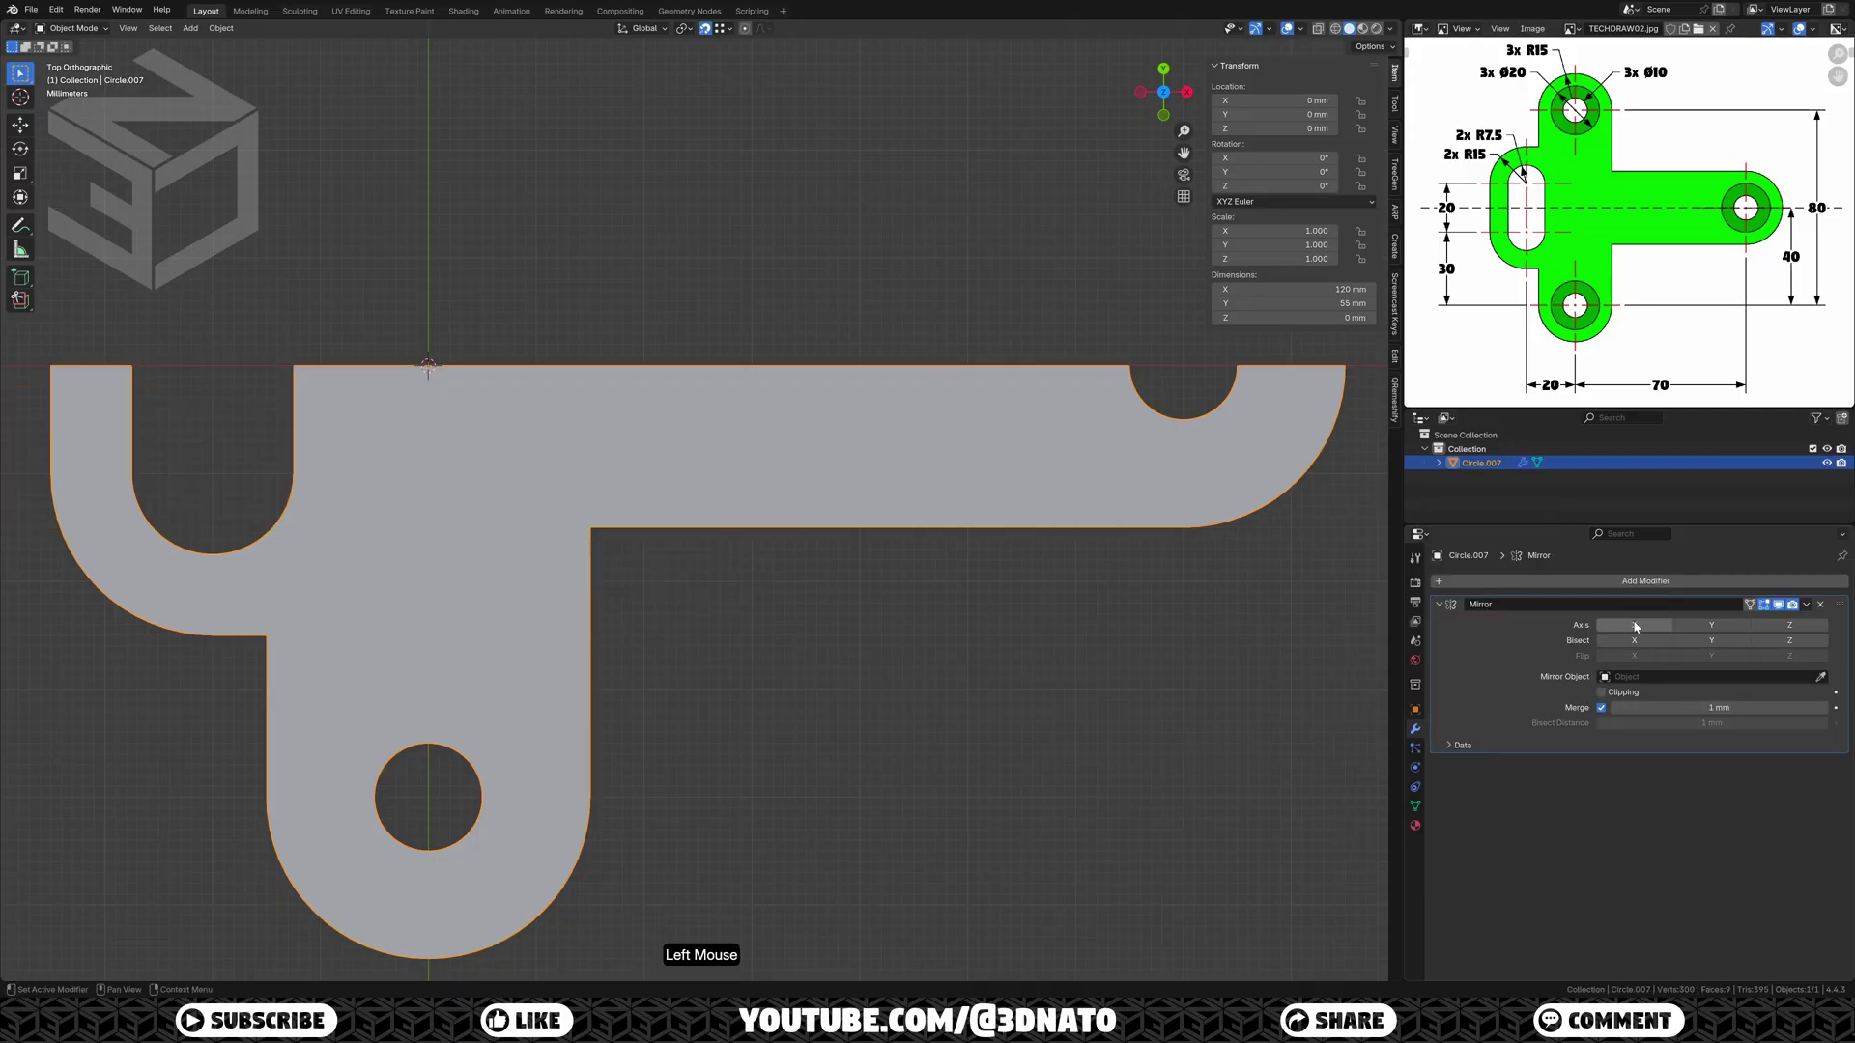
left_click(1691, 625)
left_click(1601, 692)
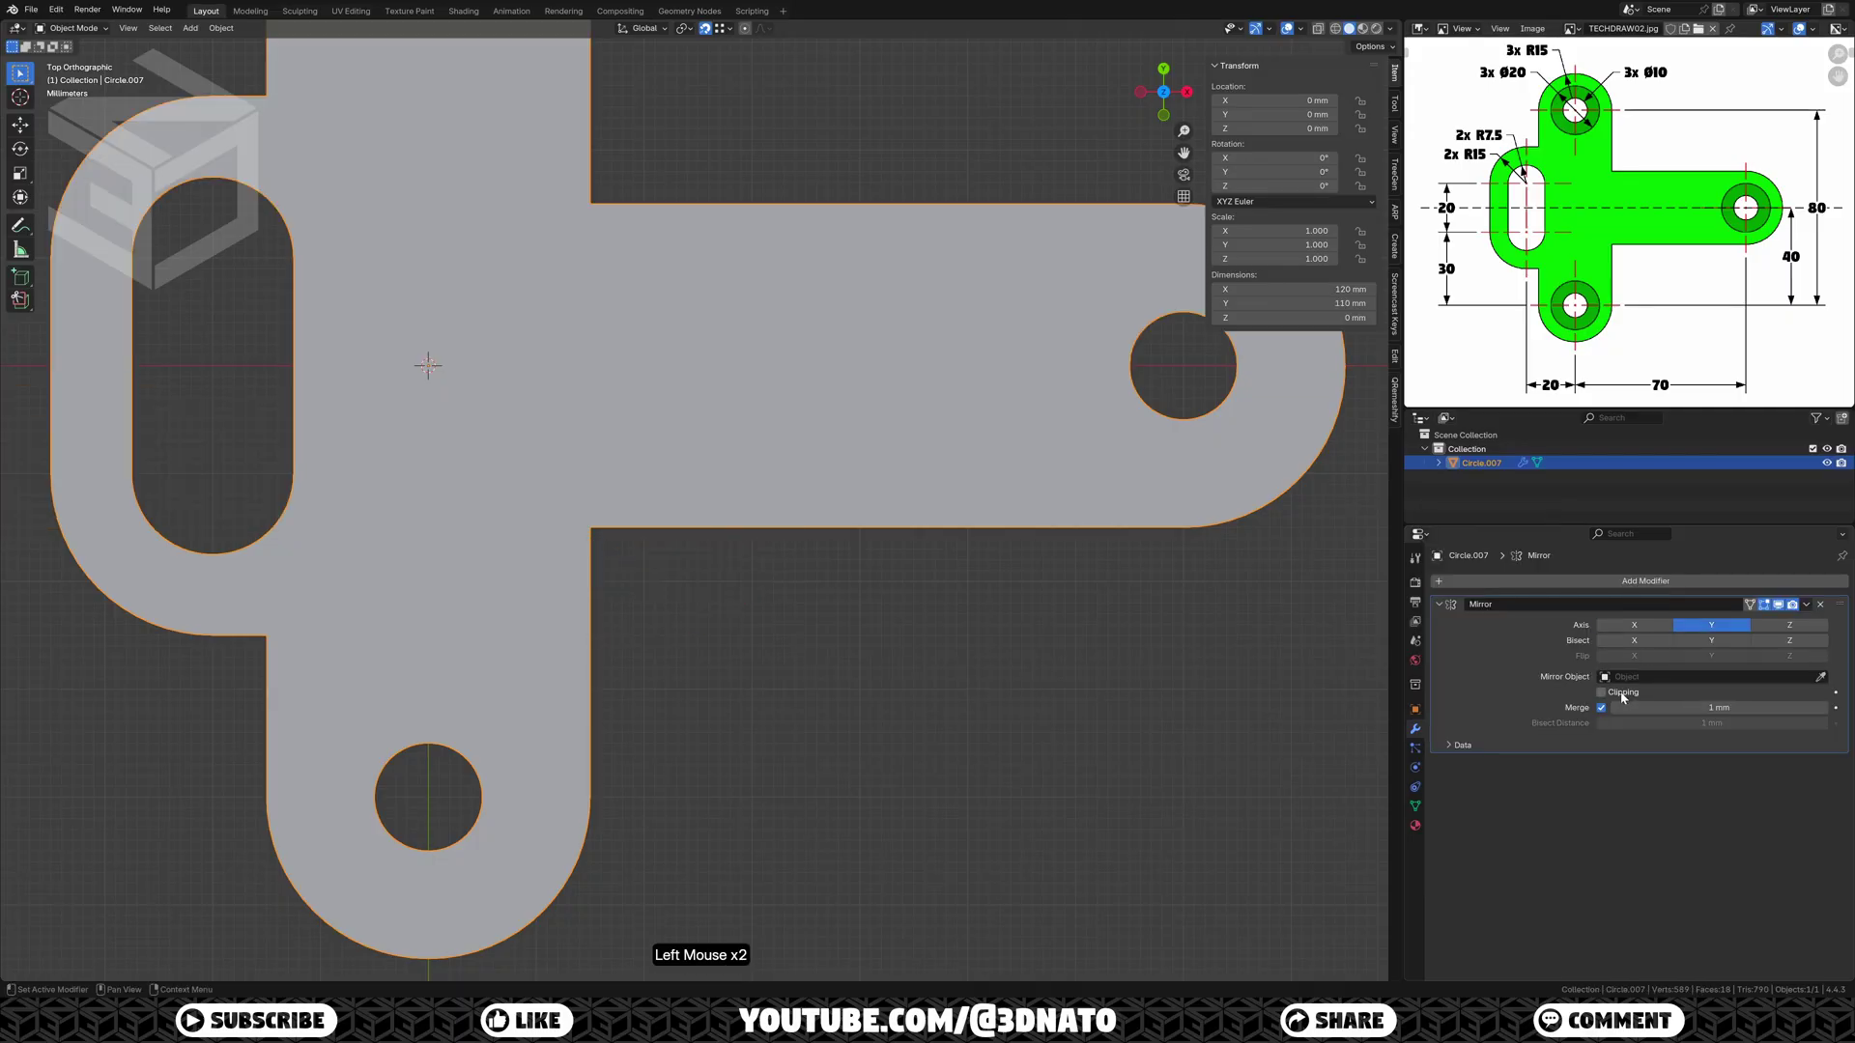
left_click_drag(1628, 710, 1603, 710)
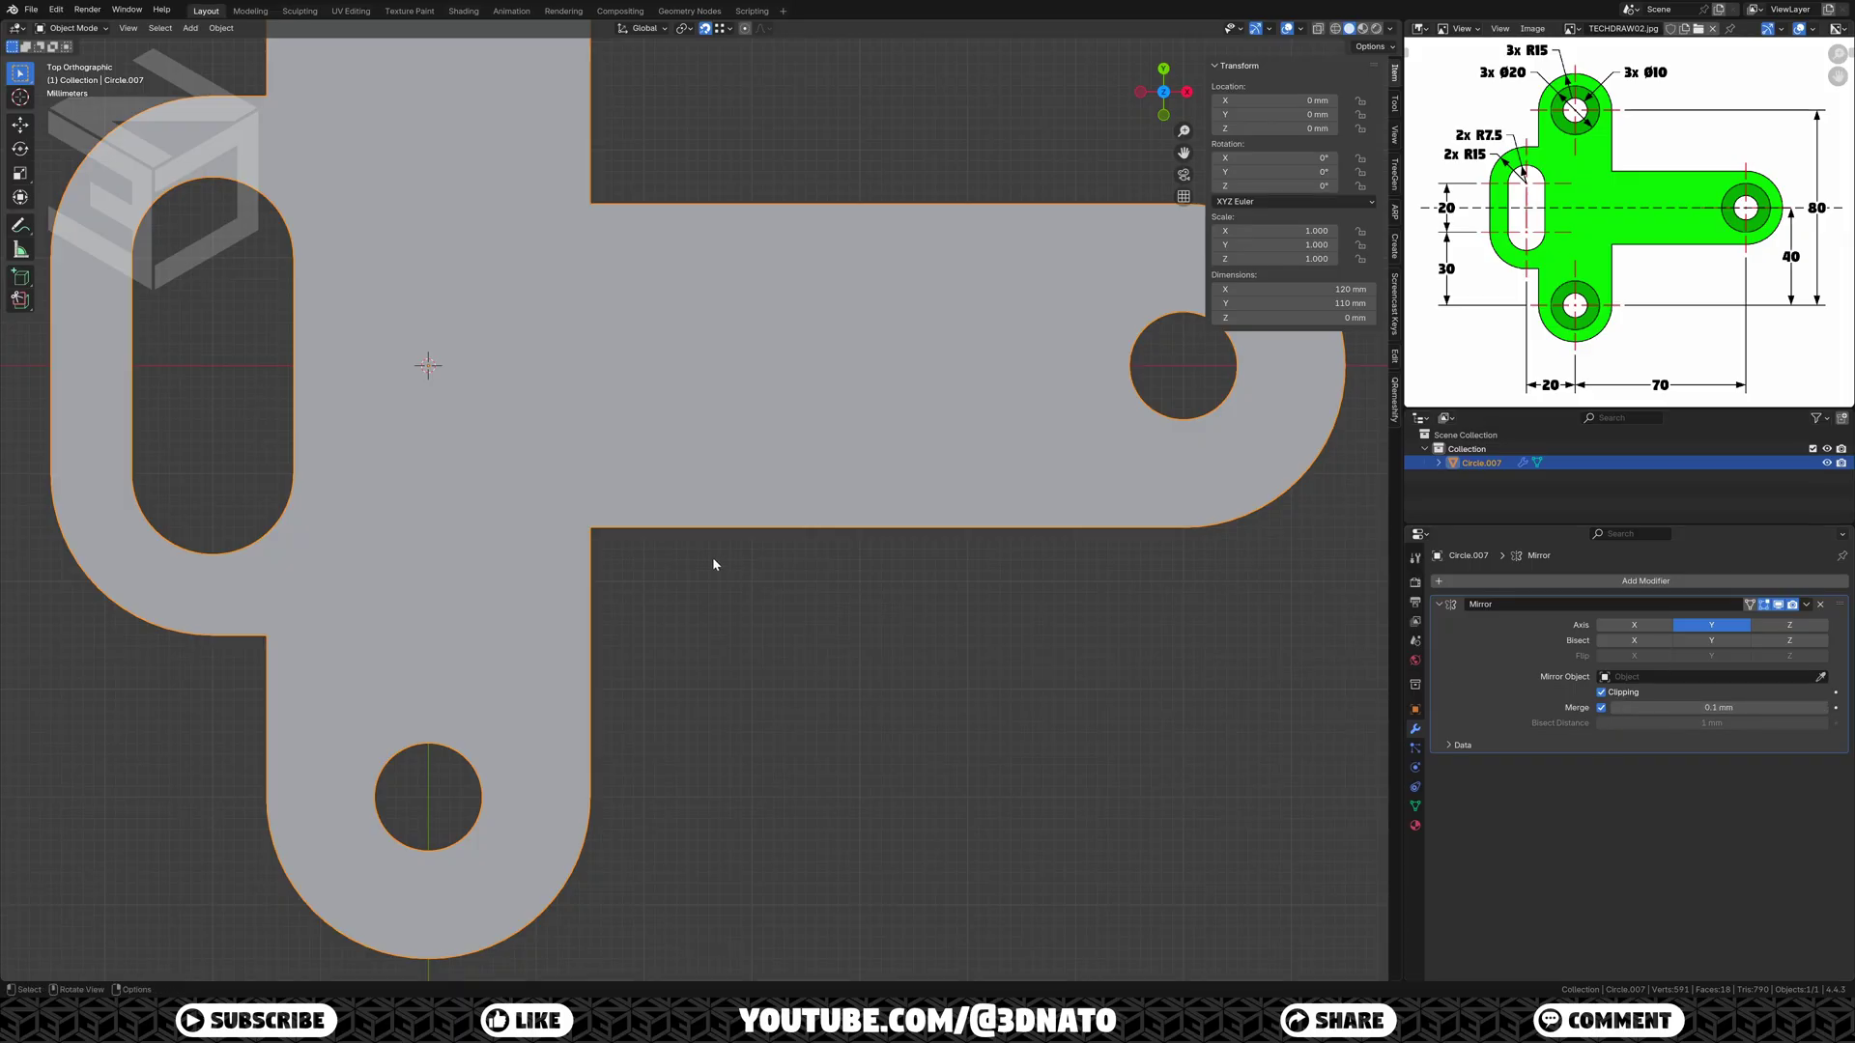
key("KP_Decimal")
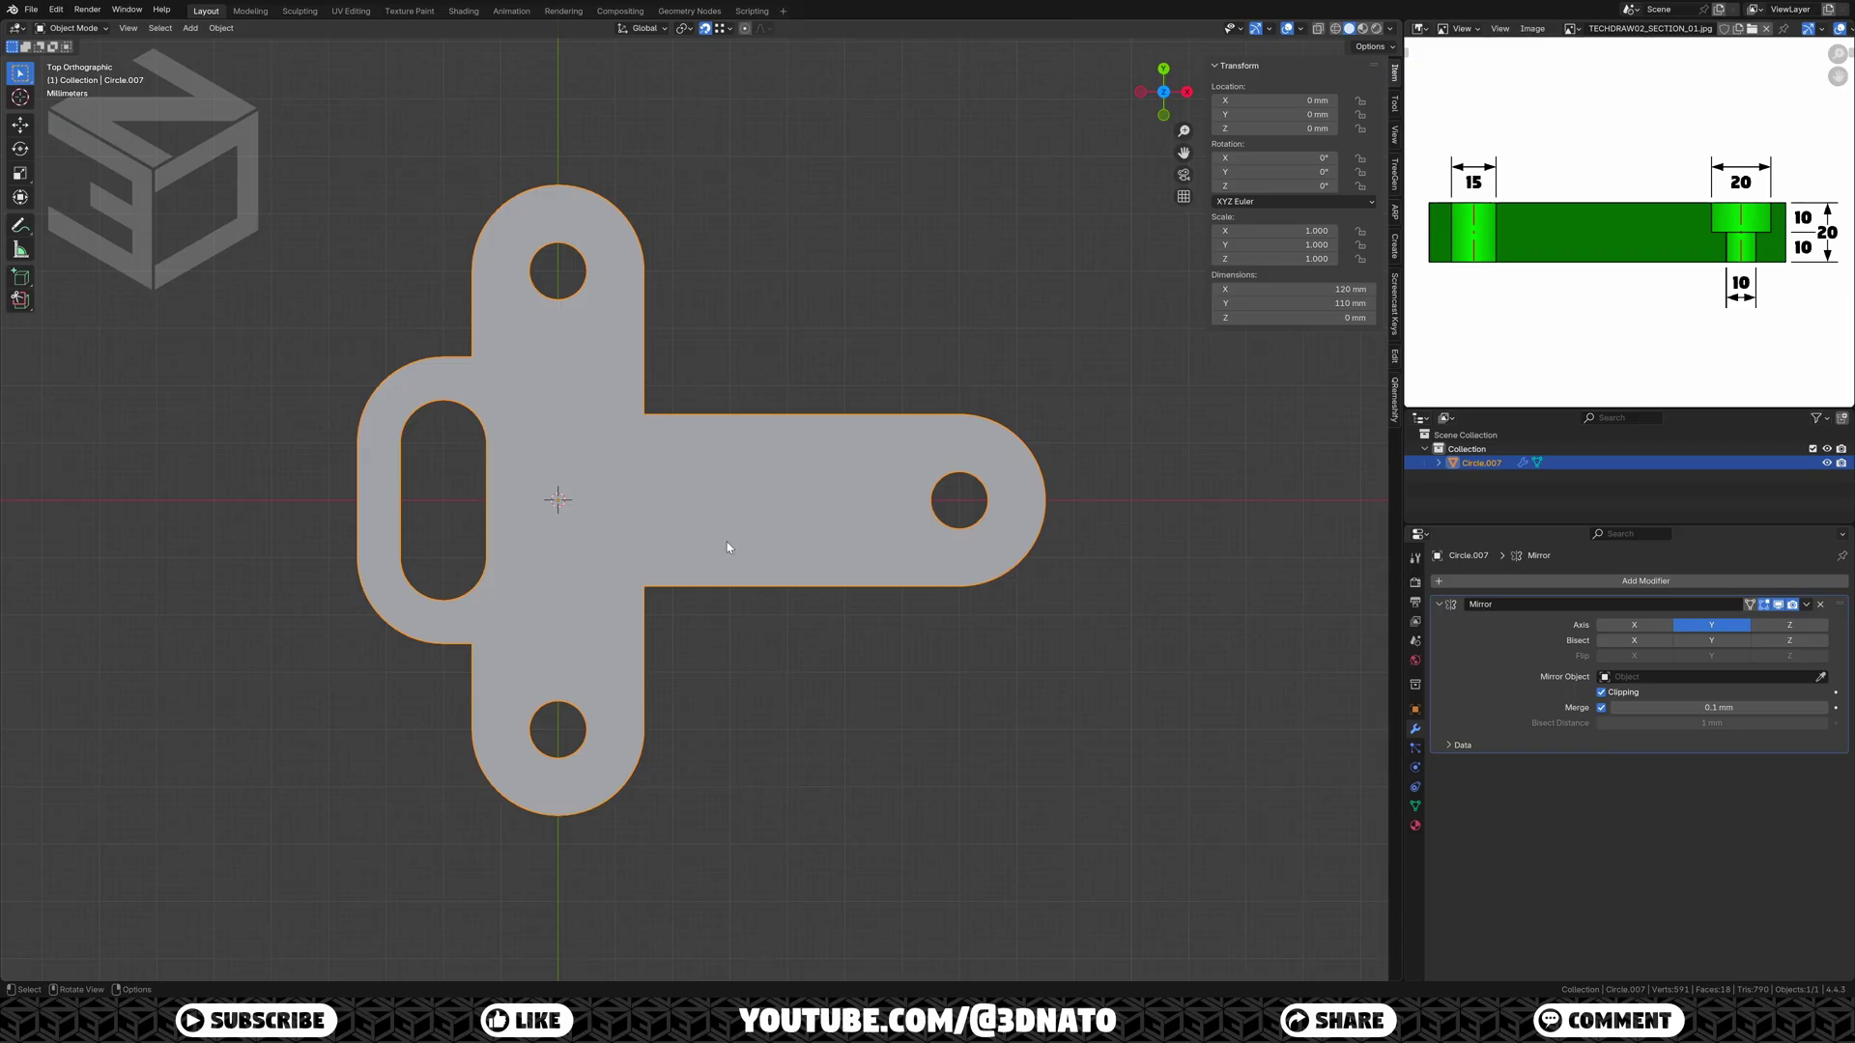
Step: Show the Face Orientation overlay and recalculate all normals with Inside enabled
left_click(1300, 29)
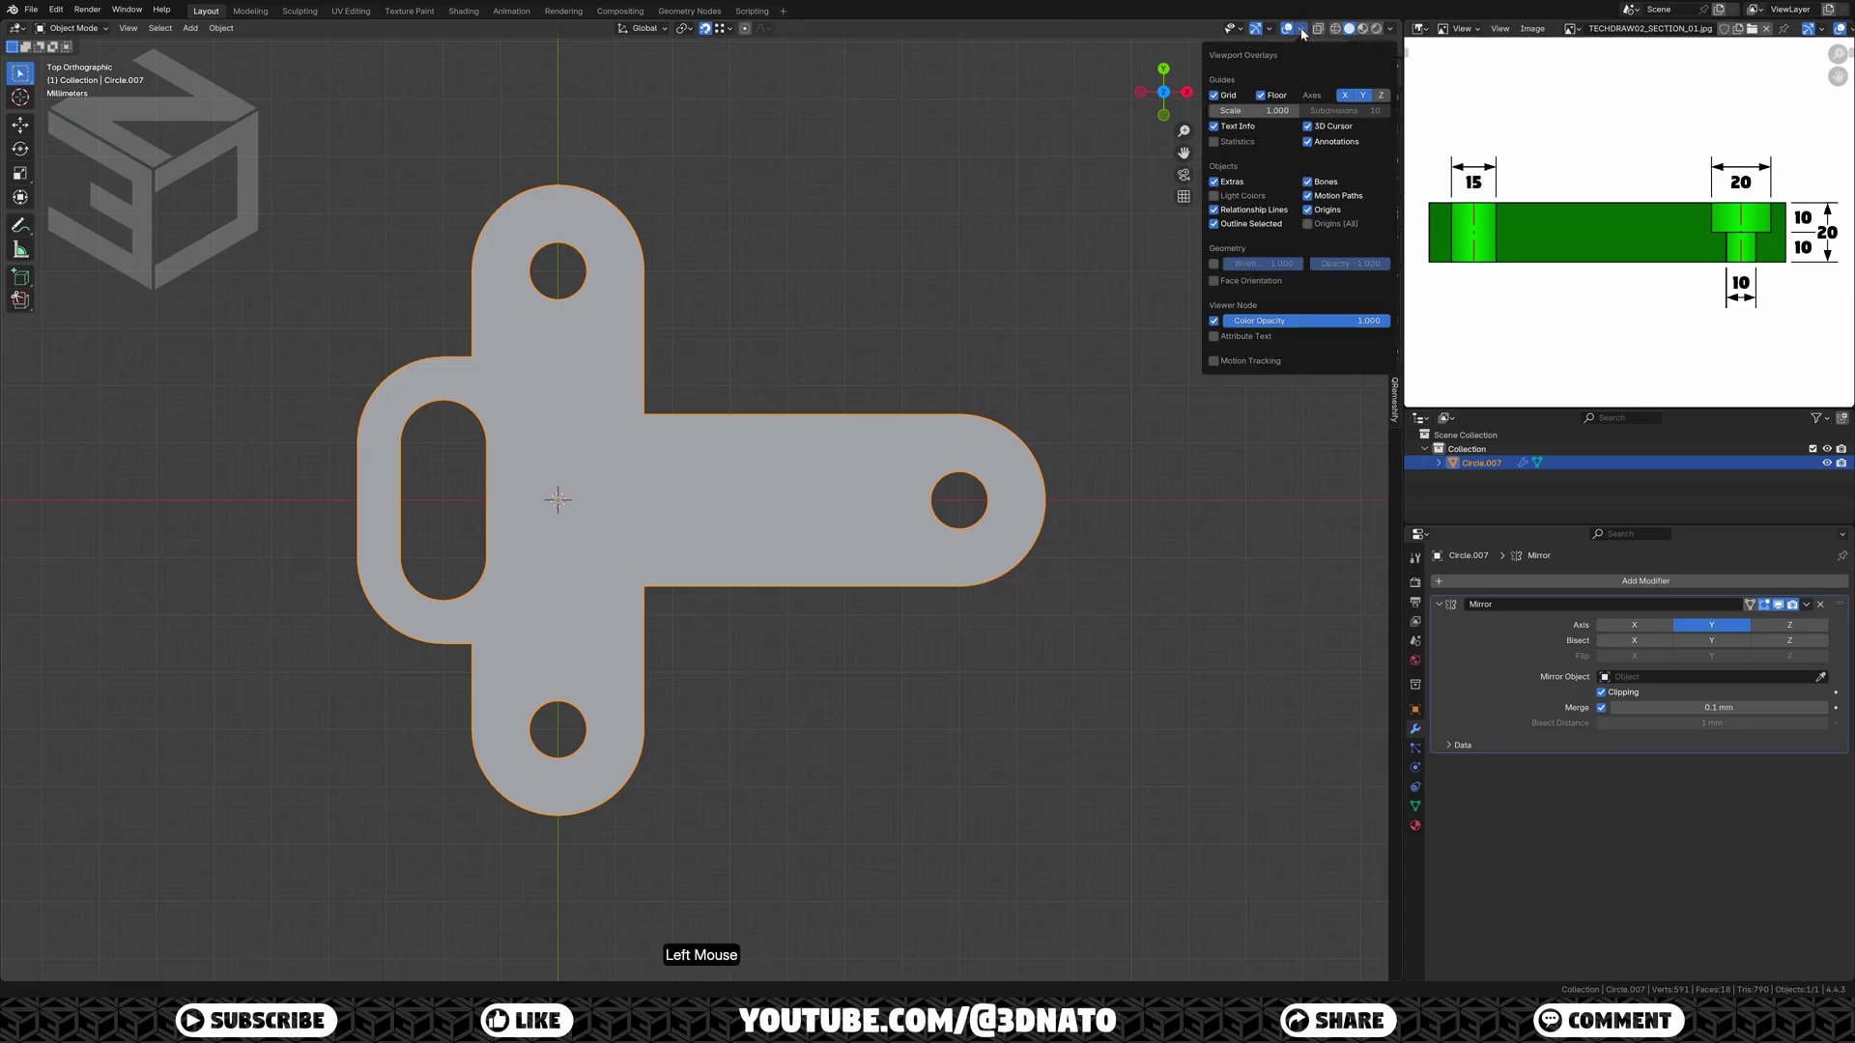
left_click(1215, 281)
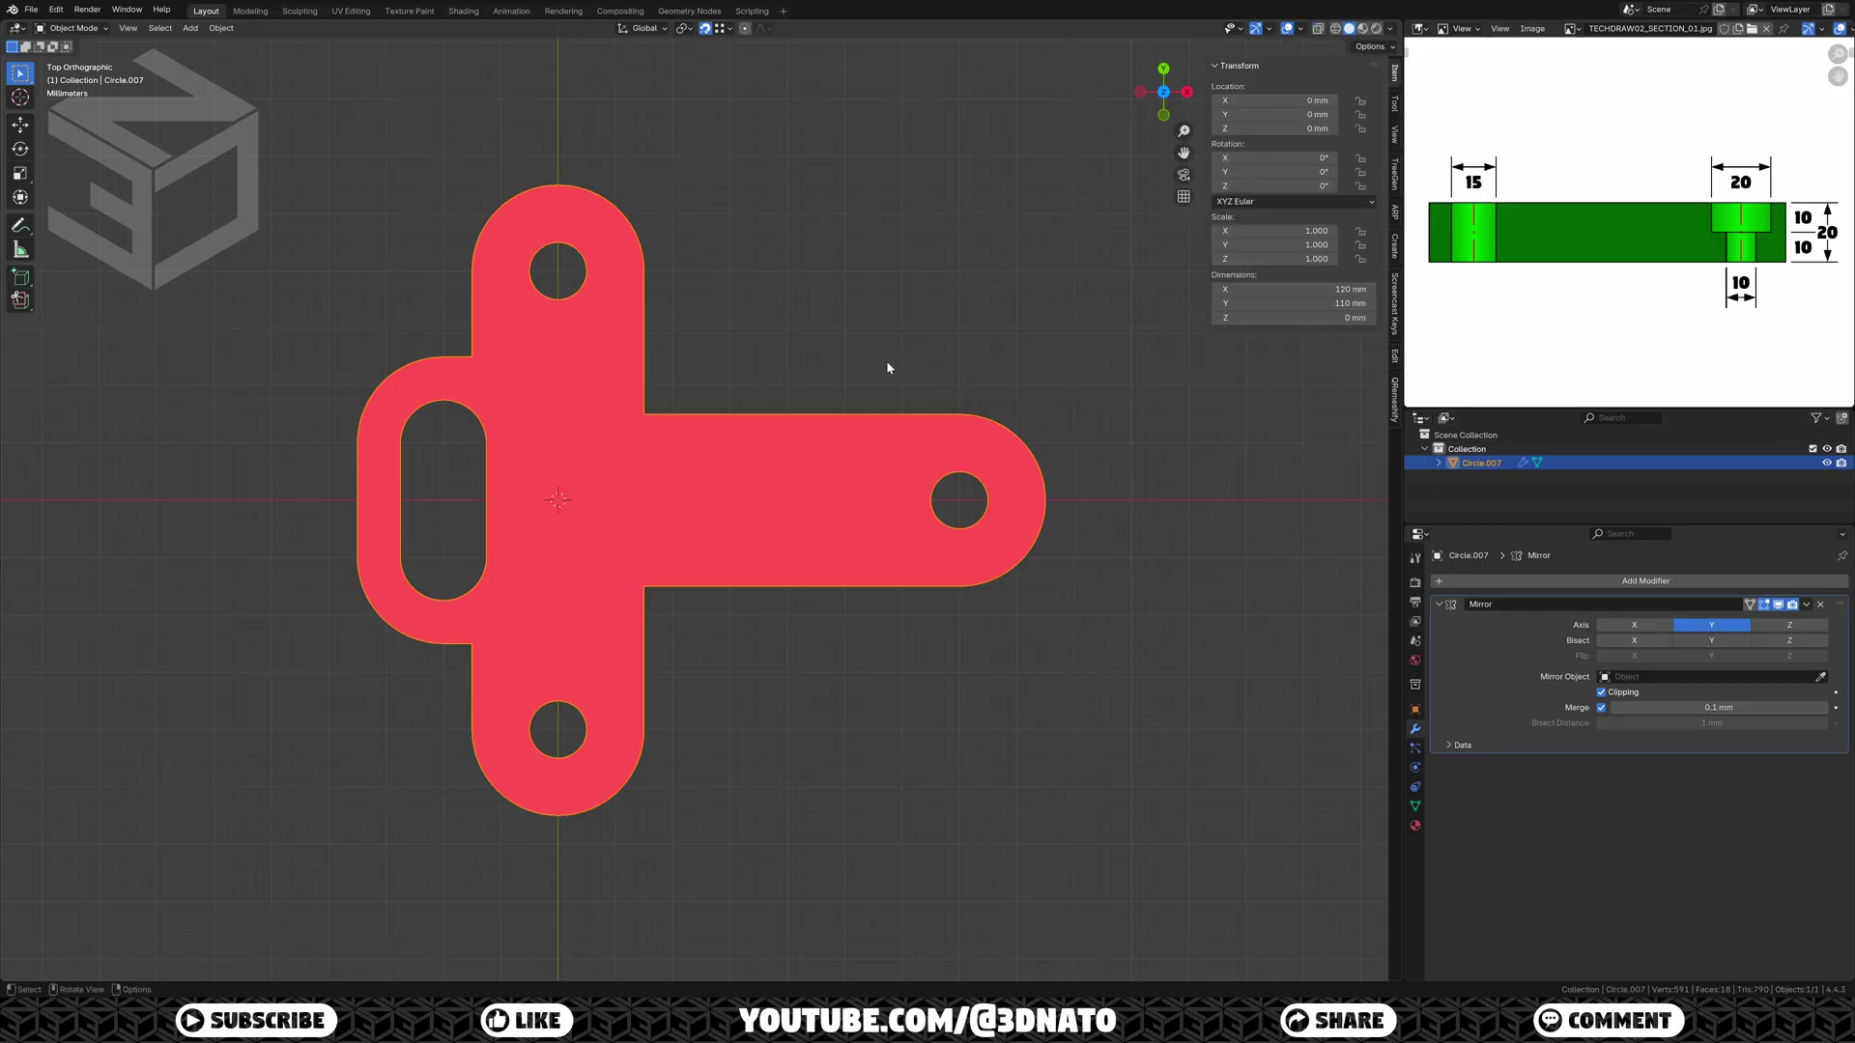
key("Tab")
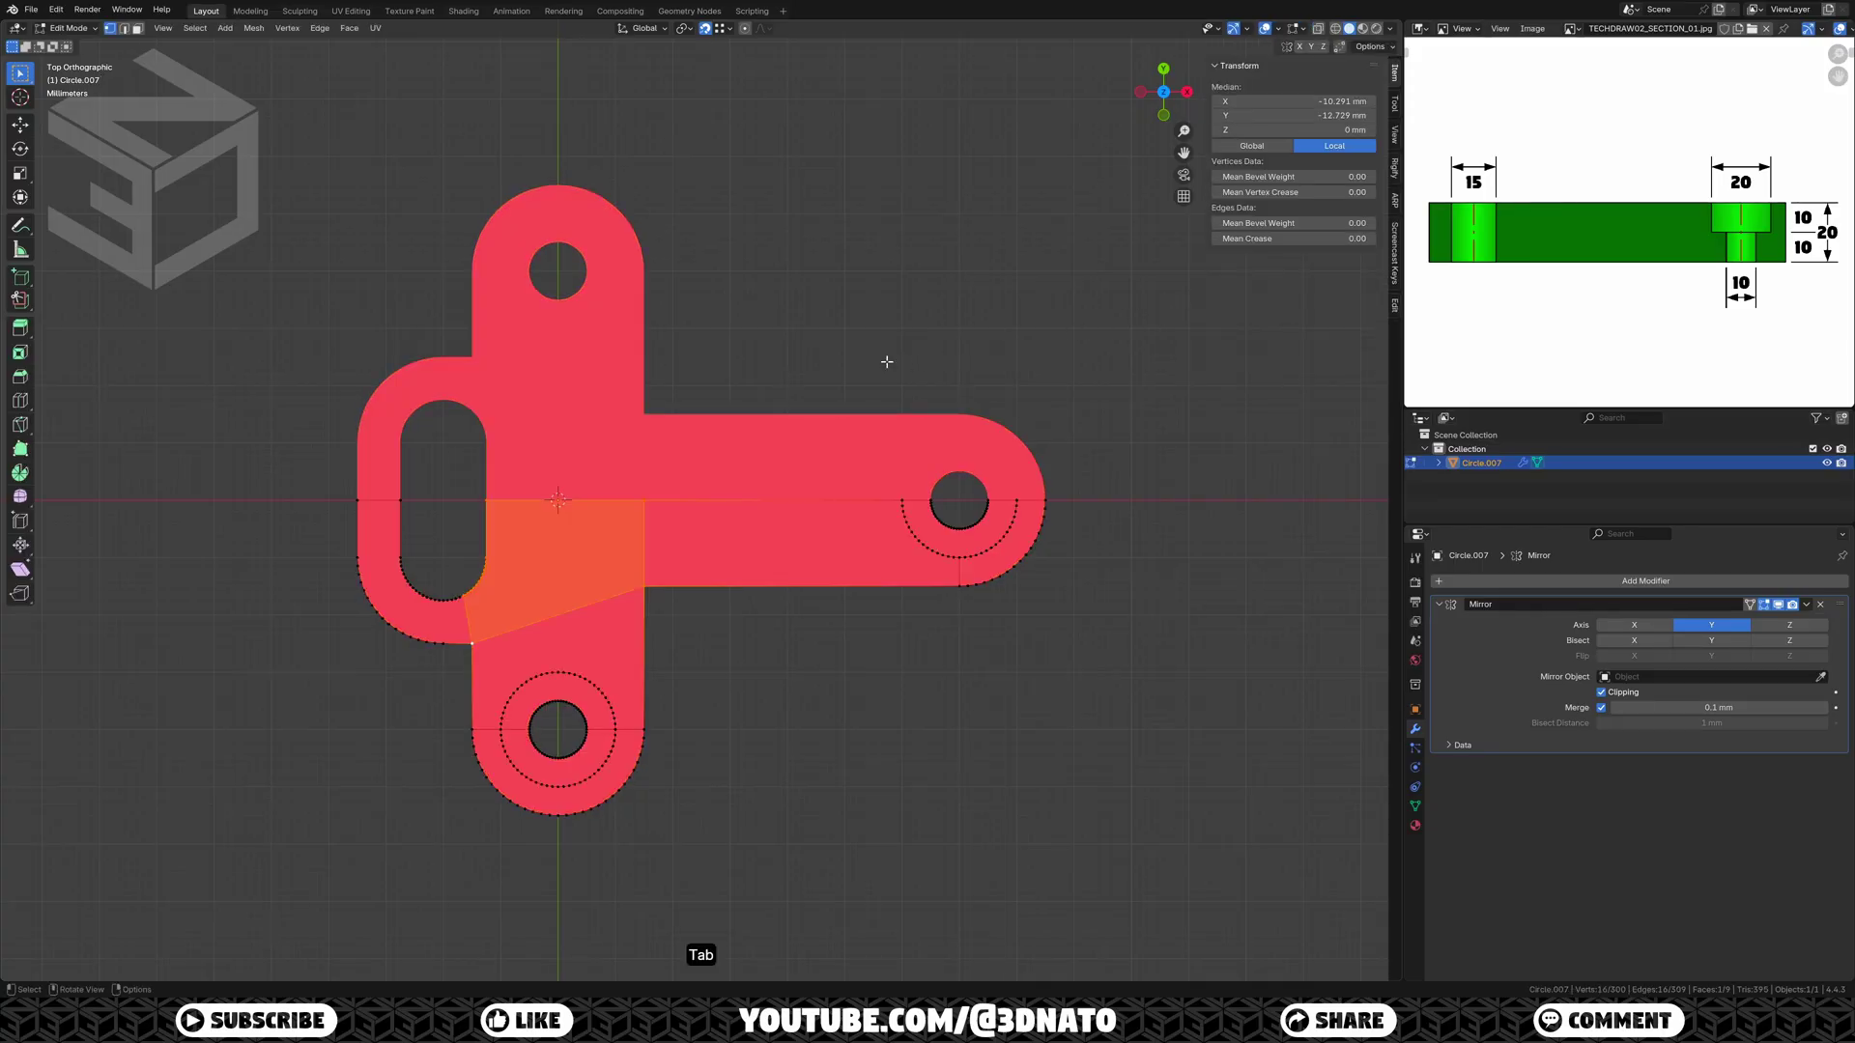
key("a")
key("shift+n")
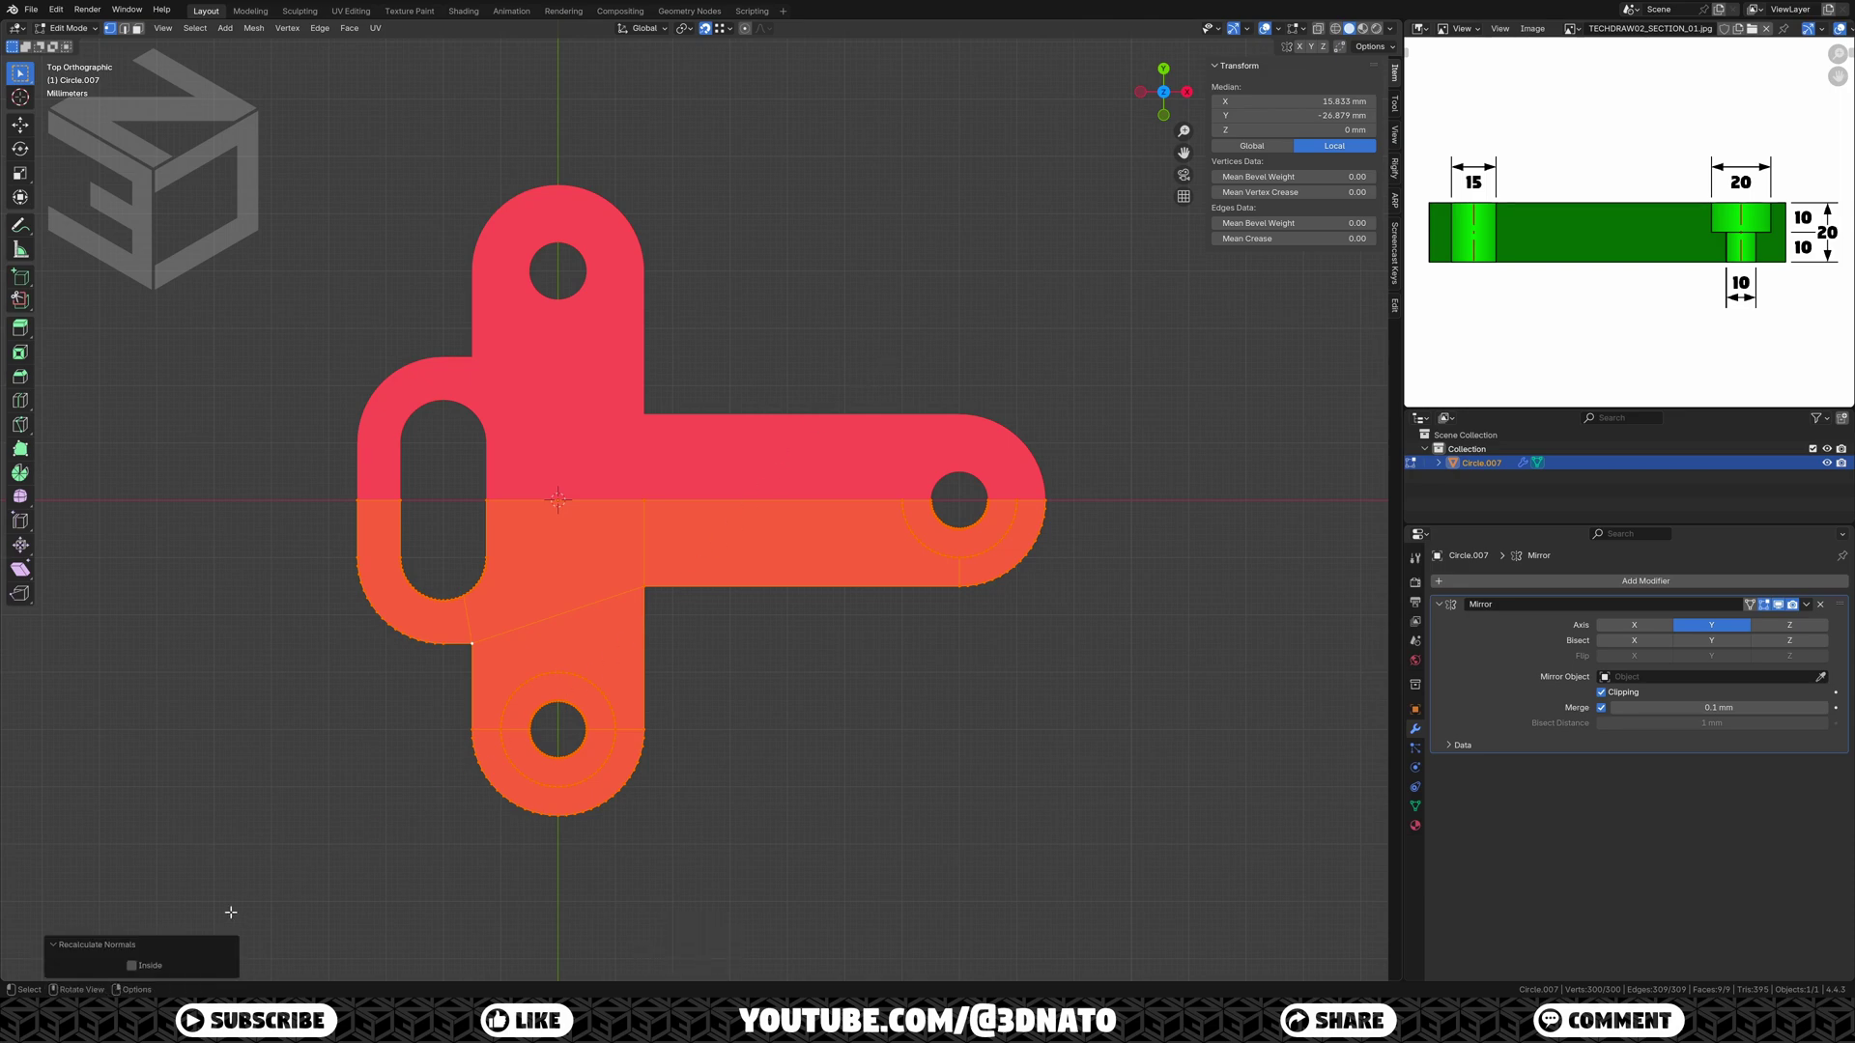
left_click(135, 966)
Step: Extrude the plate faces up by 10 mm
mouse_move(138, 966)
middle_mouse_down()
mouse_move(472, 715)
mouse_move(543, 562)
middle_mouse_up()
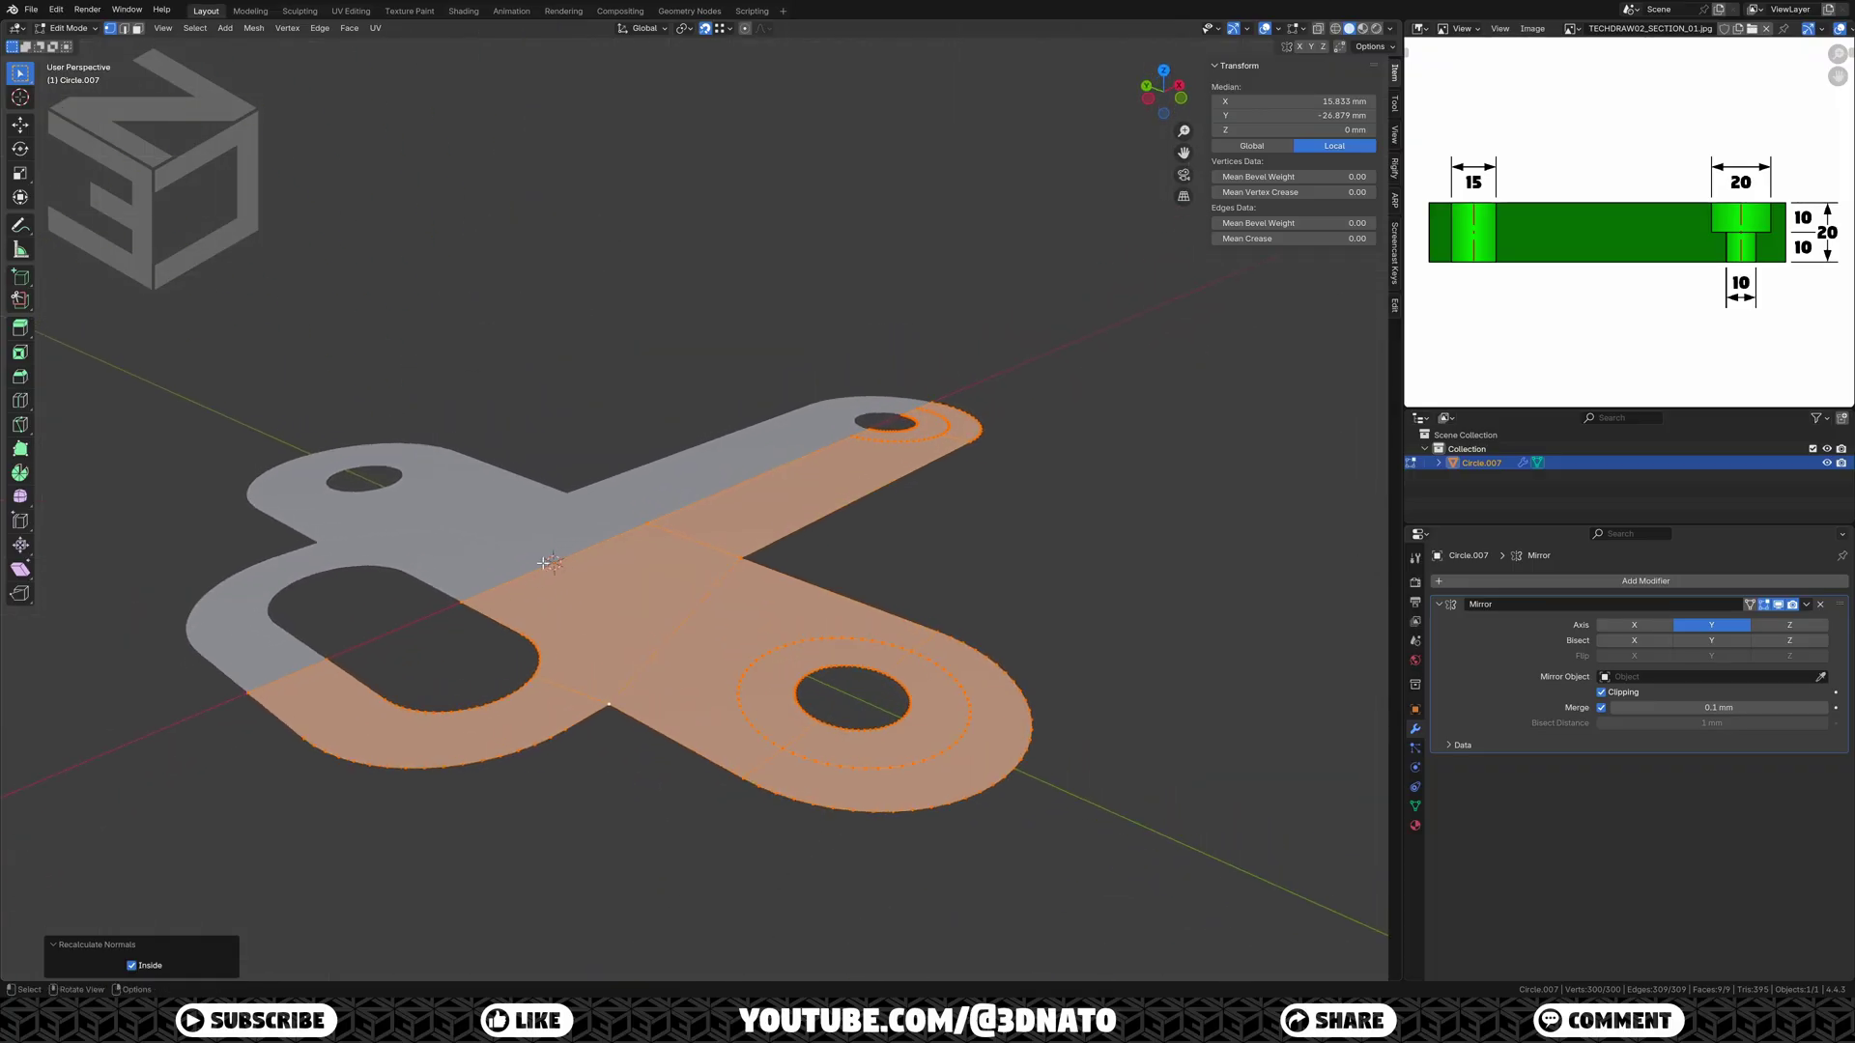
type("e")
type("10")
key("KP_Enter")
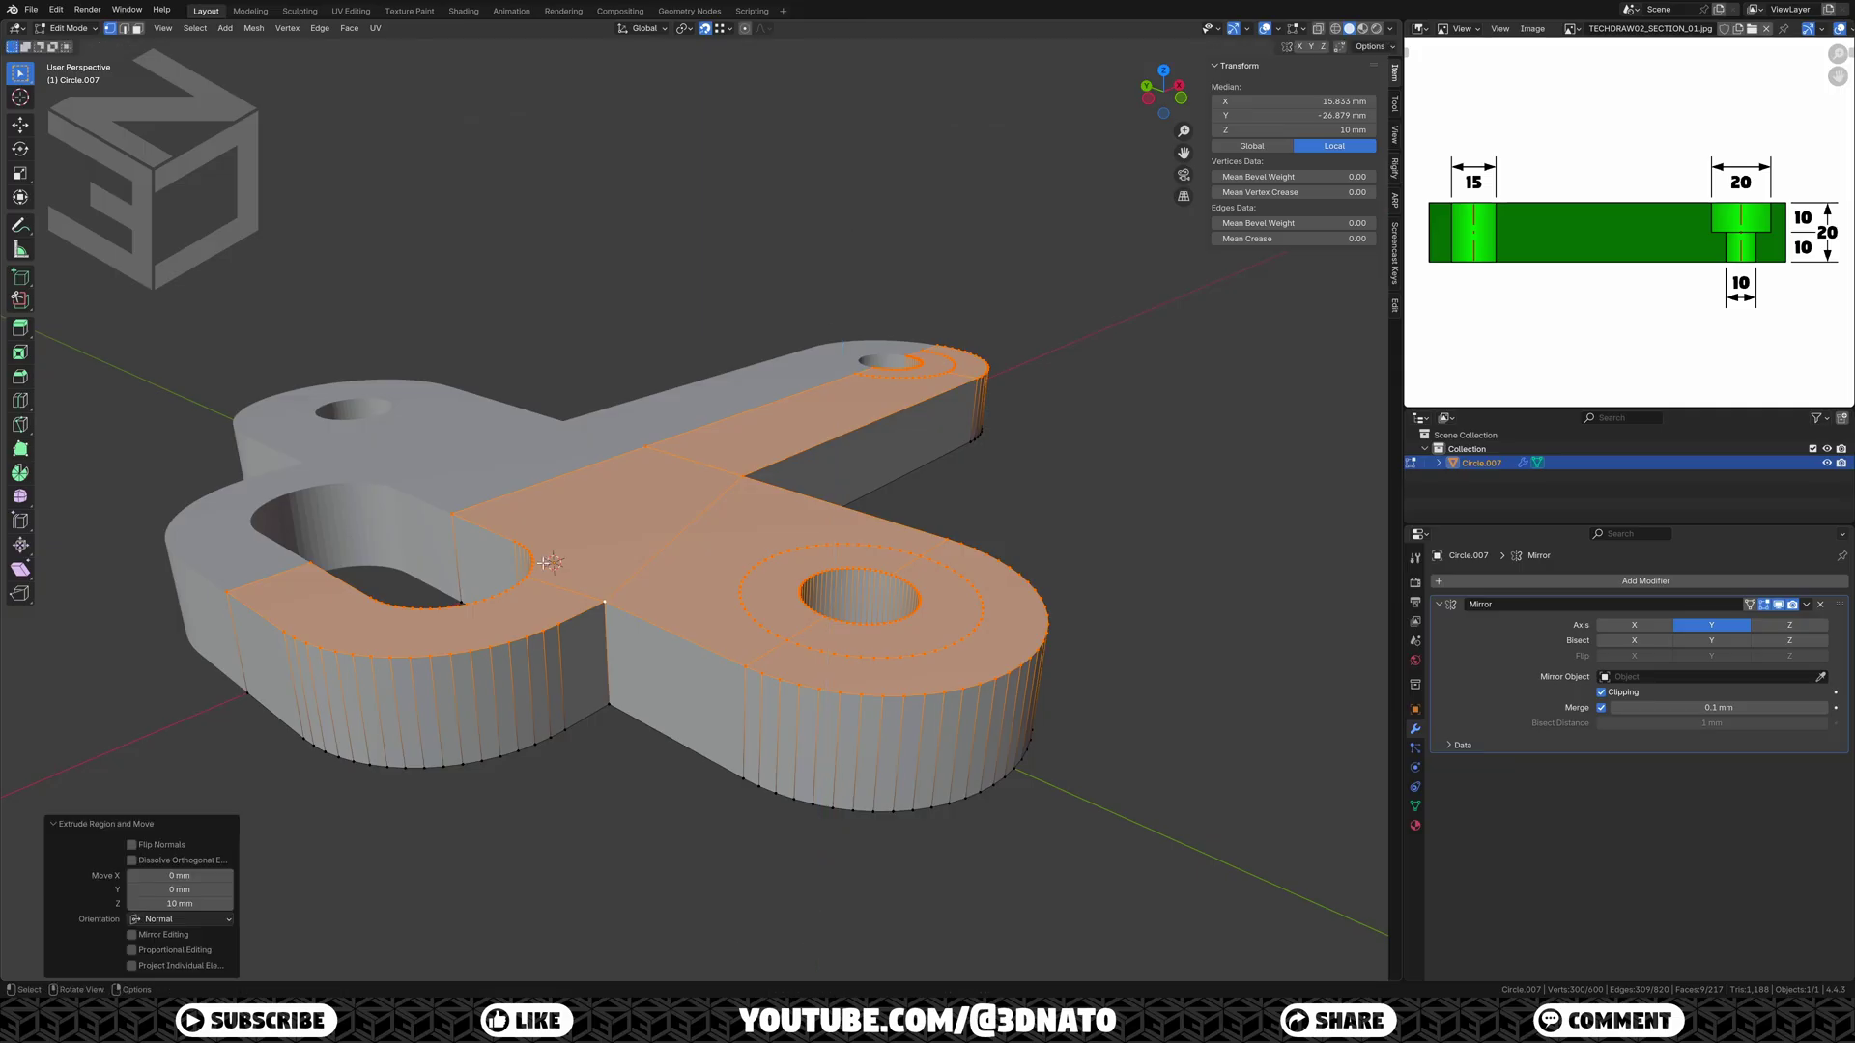
Step: Deselect the hole edge loops, extrude another 10 mm, and return to Object Mode
left_click(908, 582, "alt+shift")
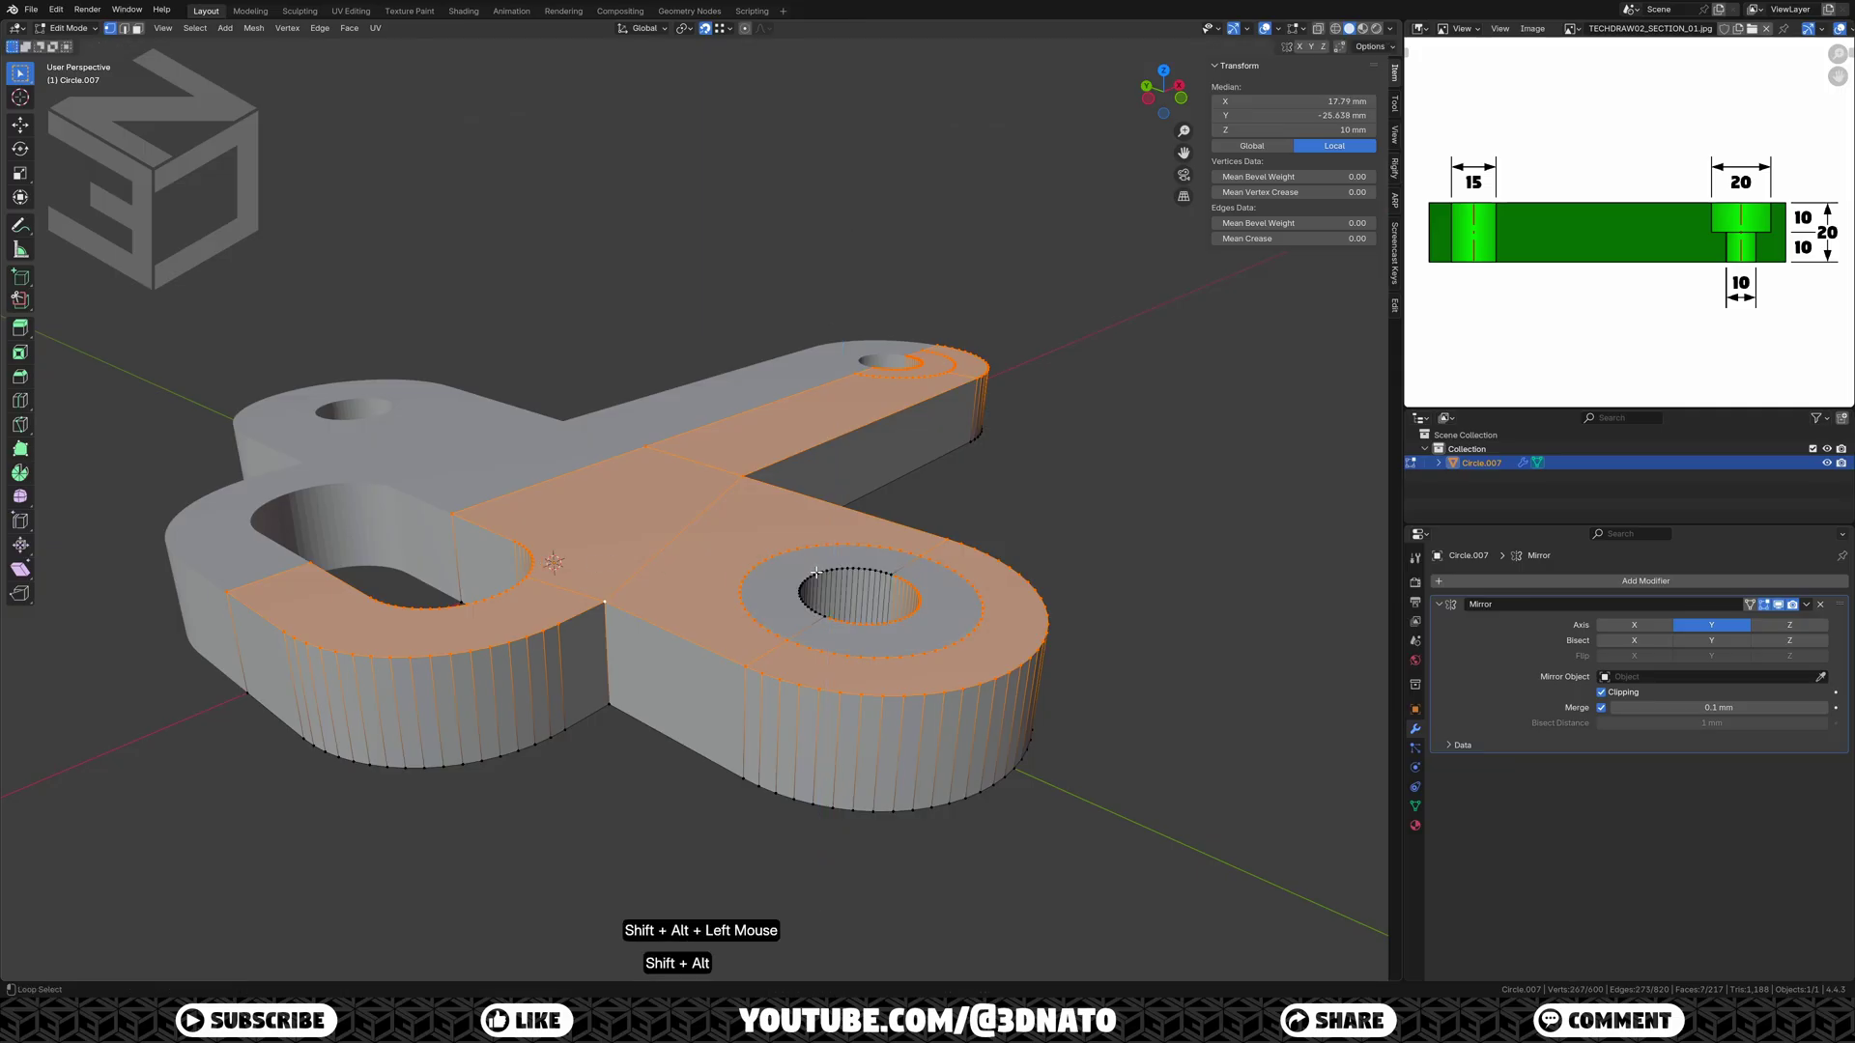
left_click(909, 576, "alt+shift")
left_click(909, 371, "alt+shift")
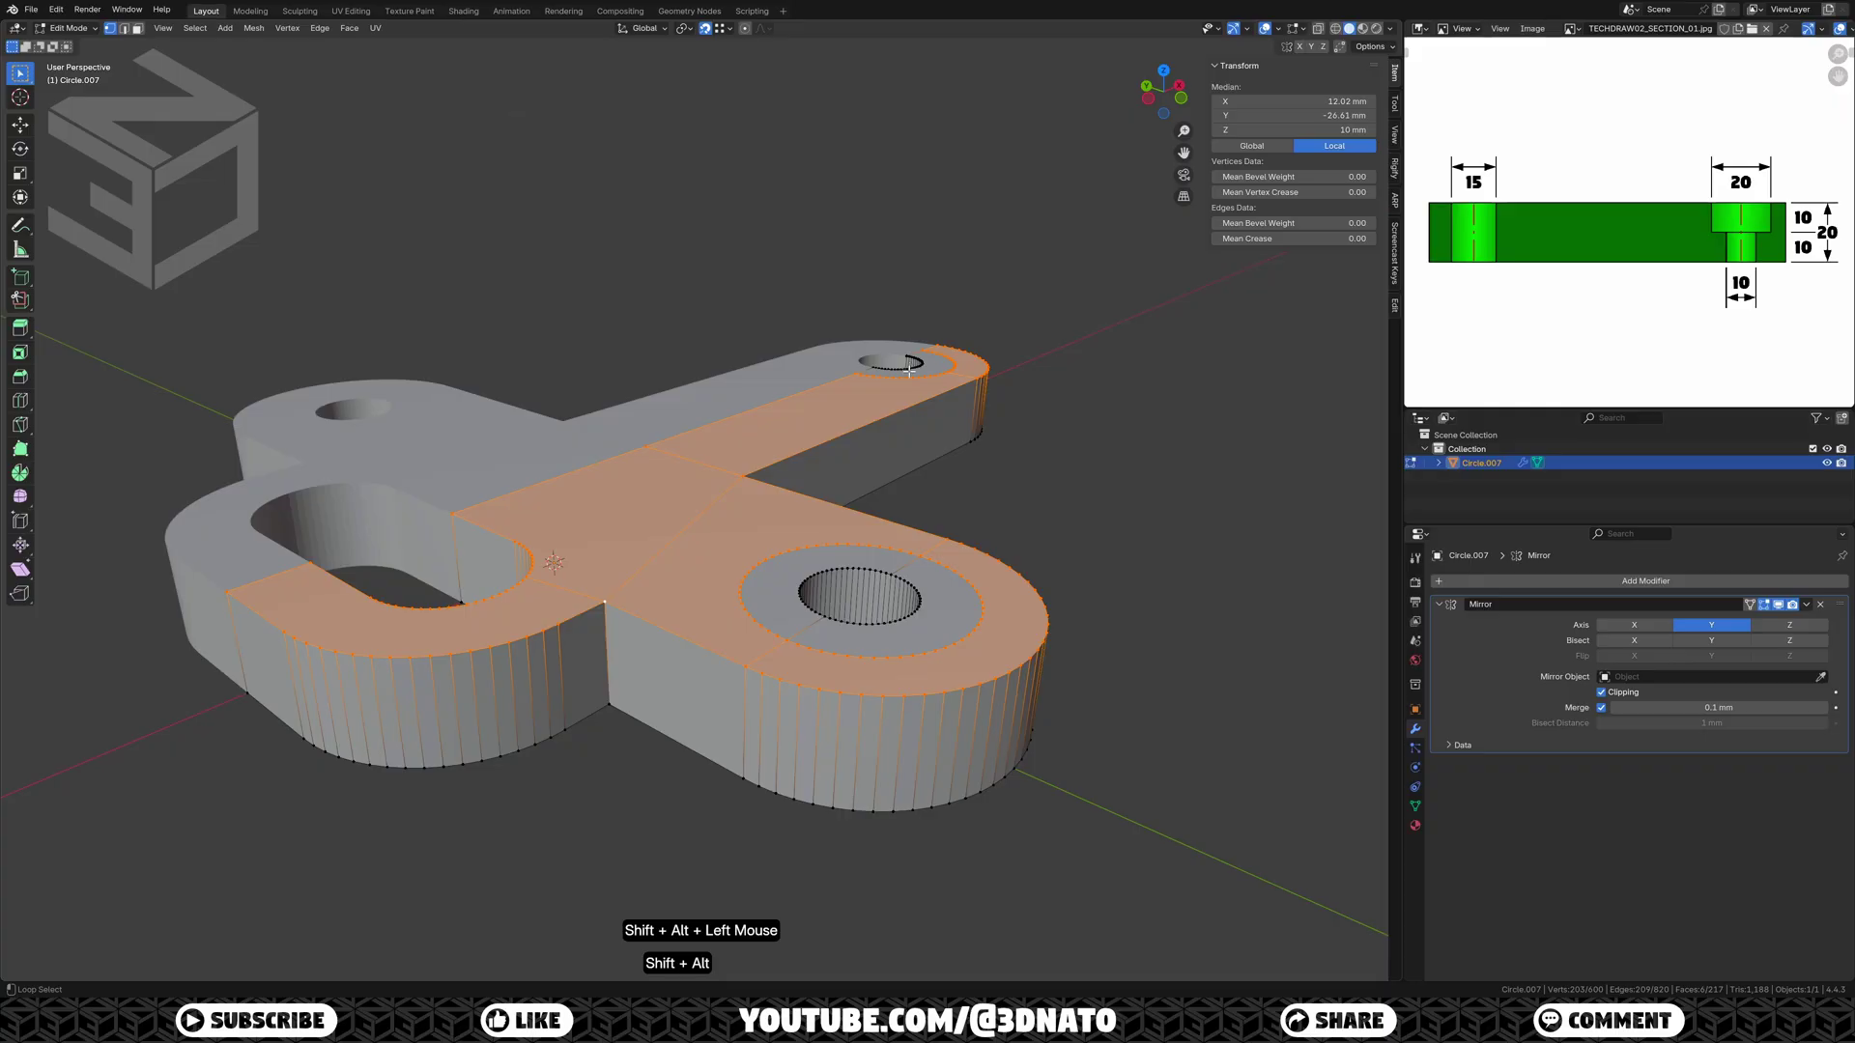
key("e")
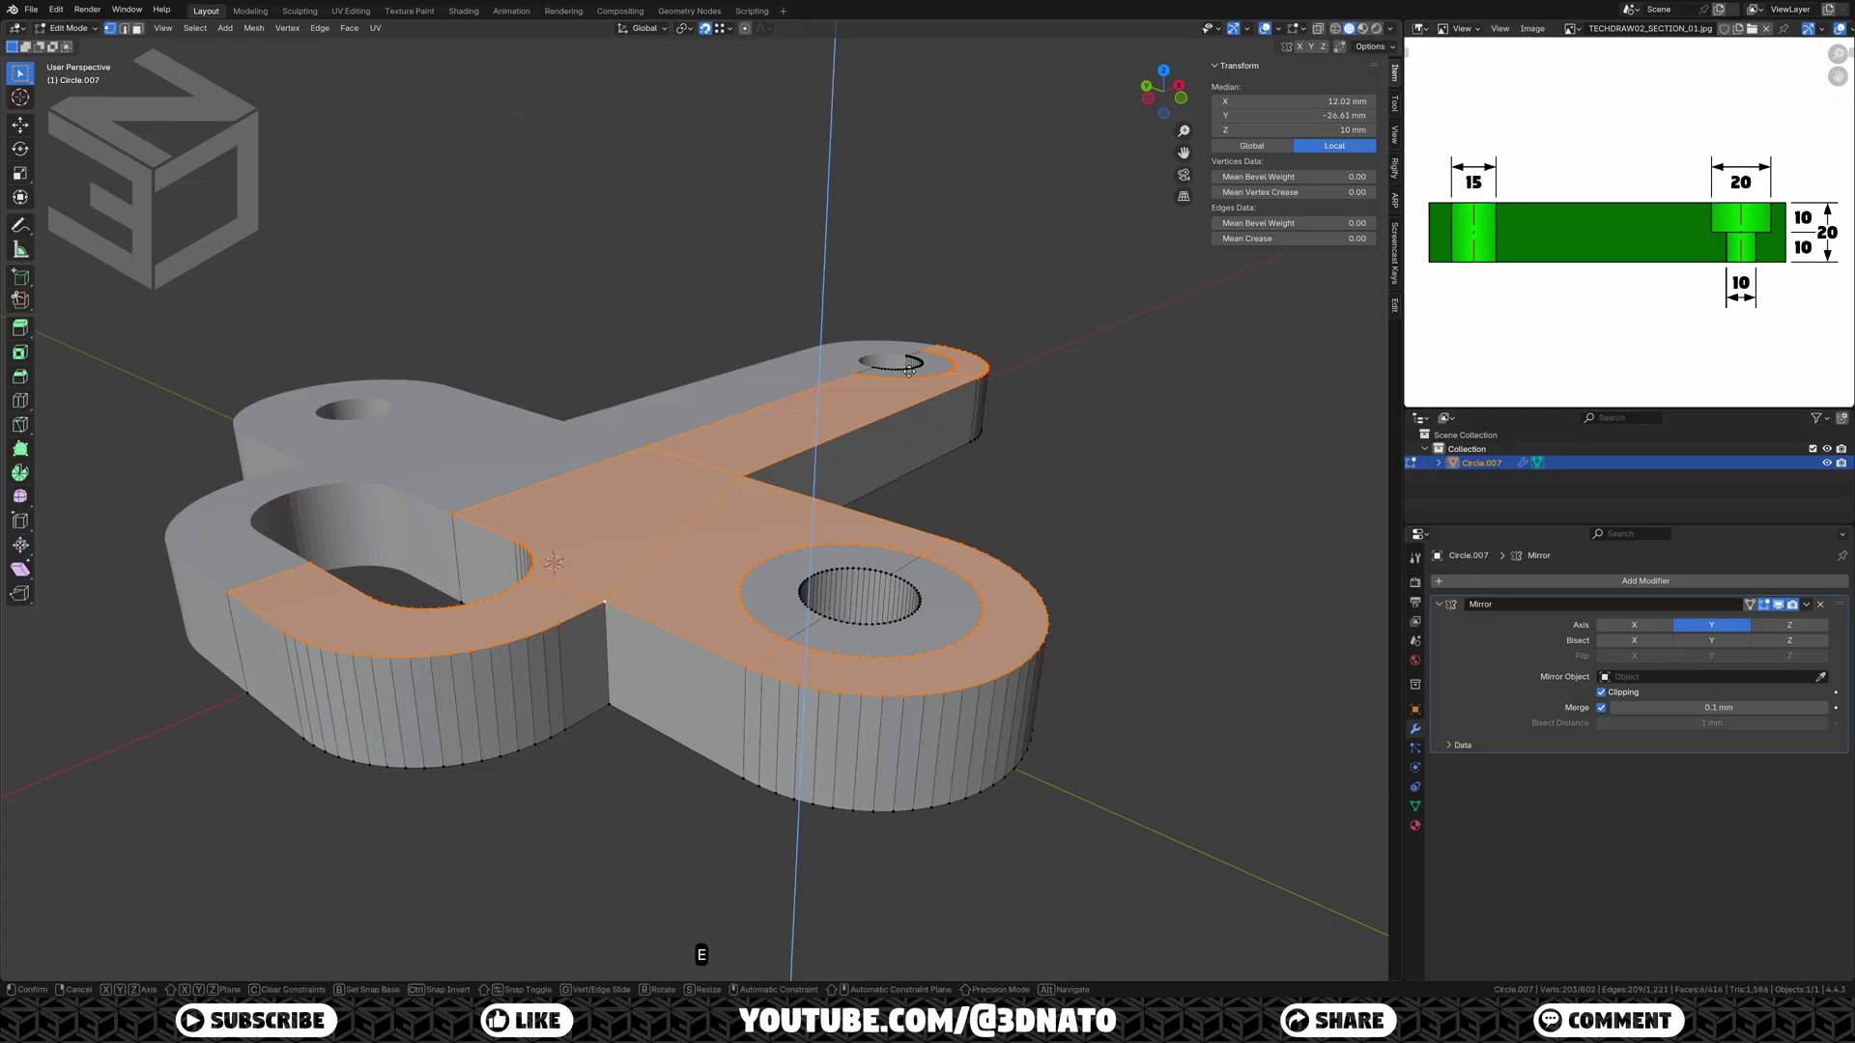
key("KP_1")
key("KP_0")
key("KP_Enter")
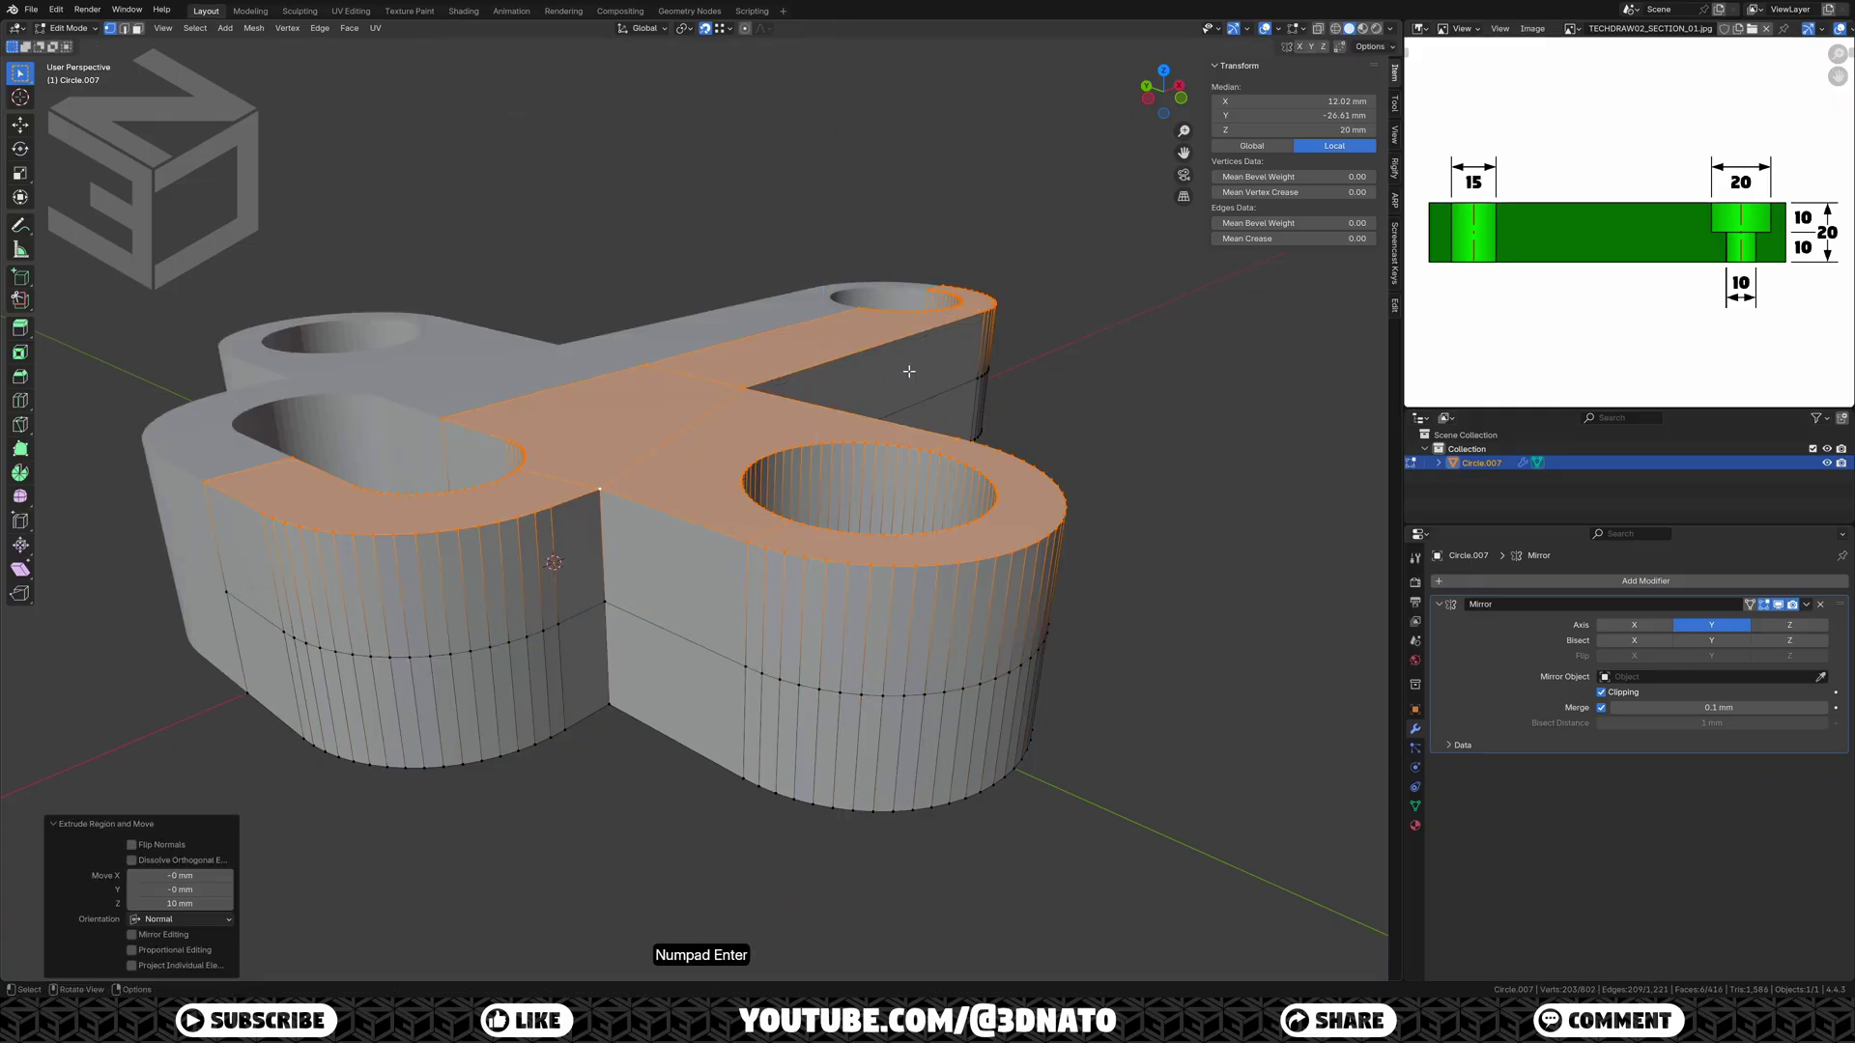
key("Tab")
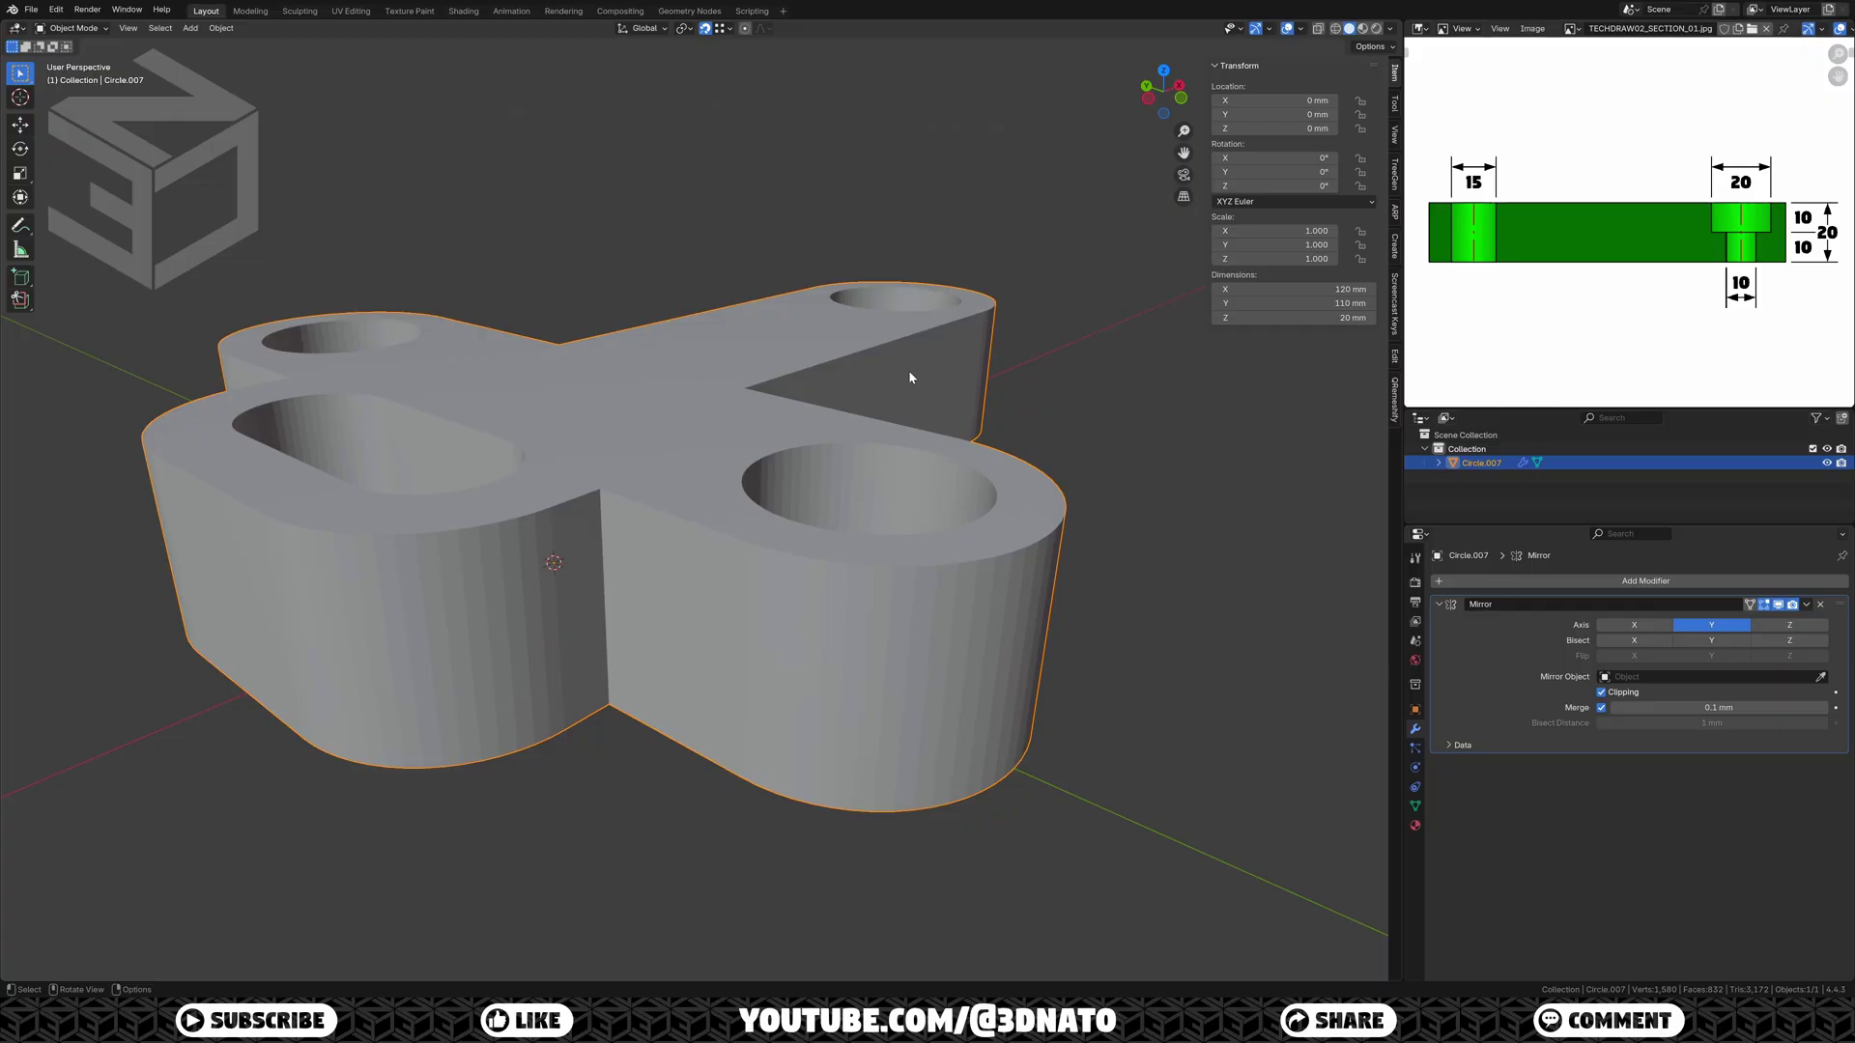
Step: Apply the Mirror modifier and give the bracket Shade Auto Smooth
left_click(1806, 605)
left_click(1806, 621)
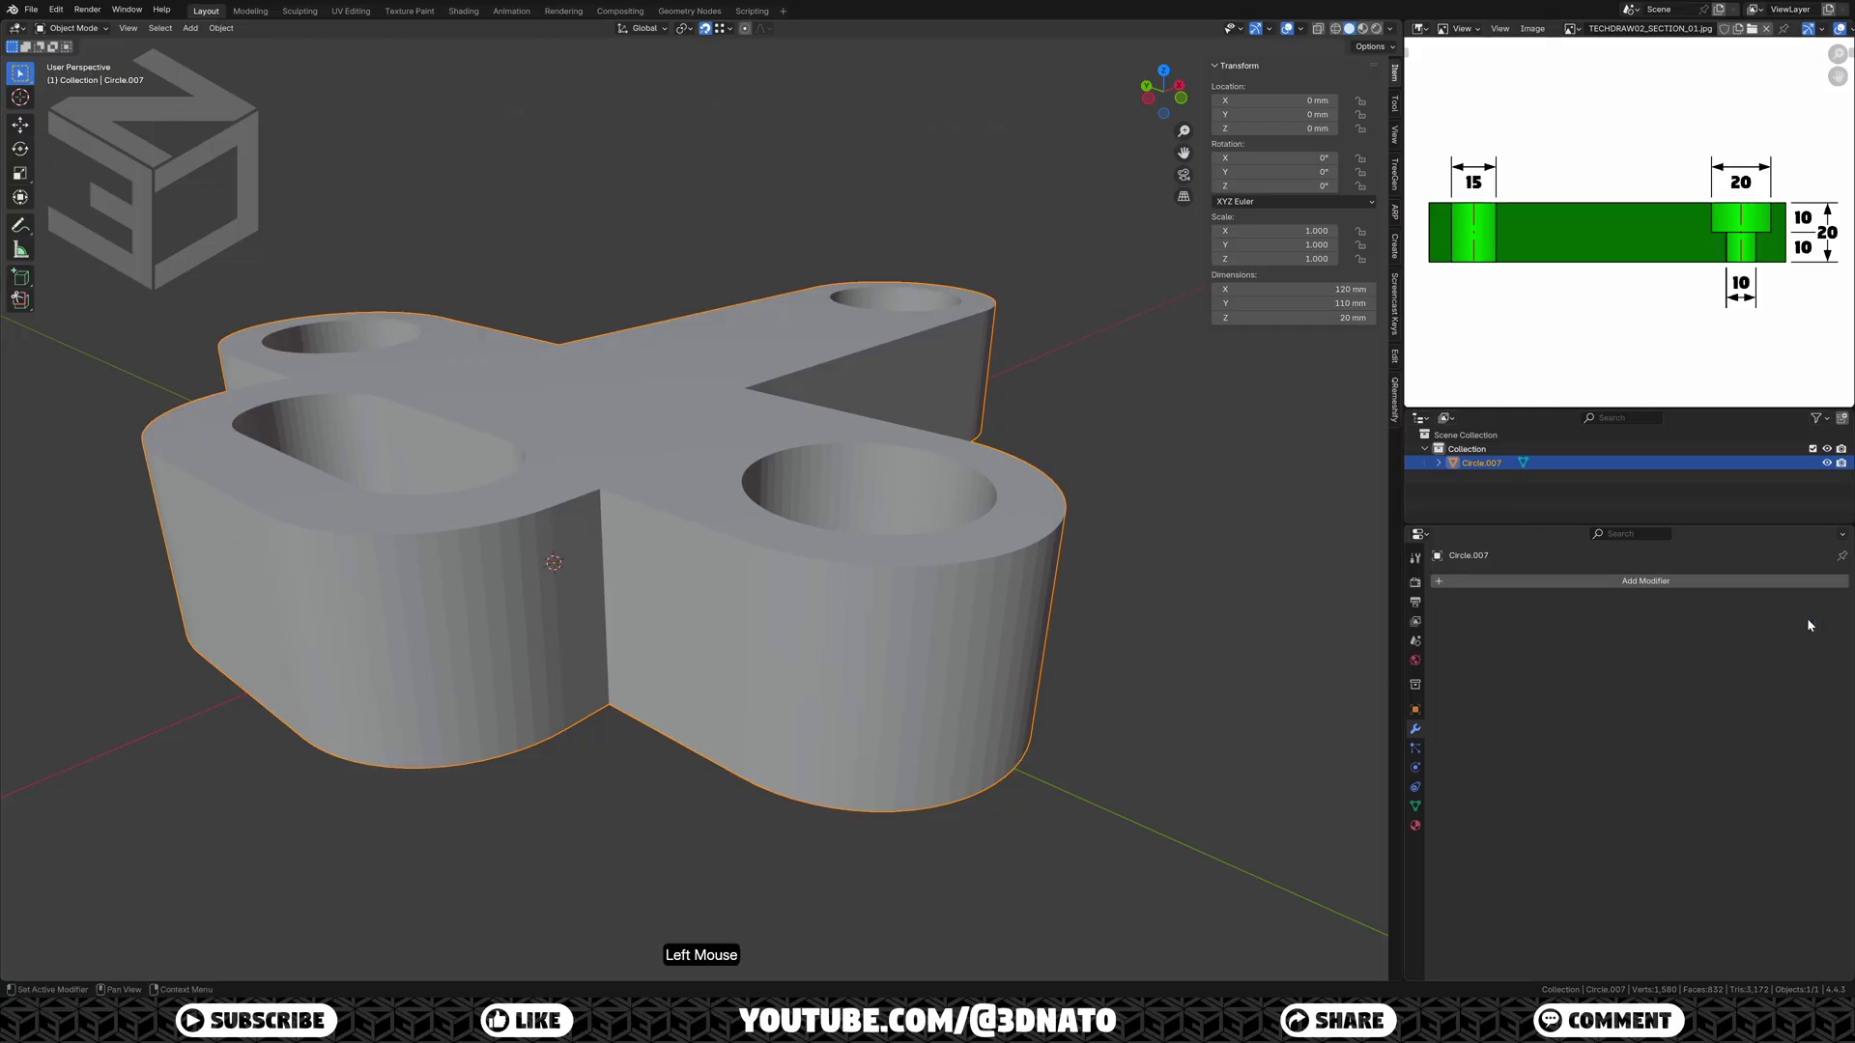
right_click(1135, 475)
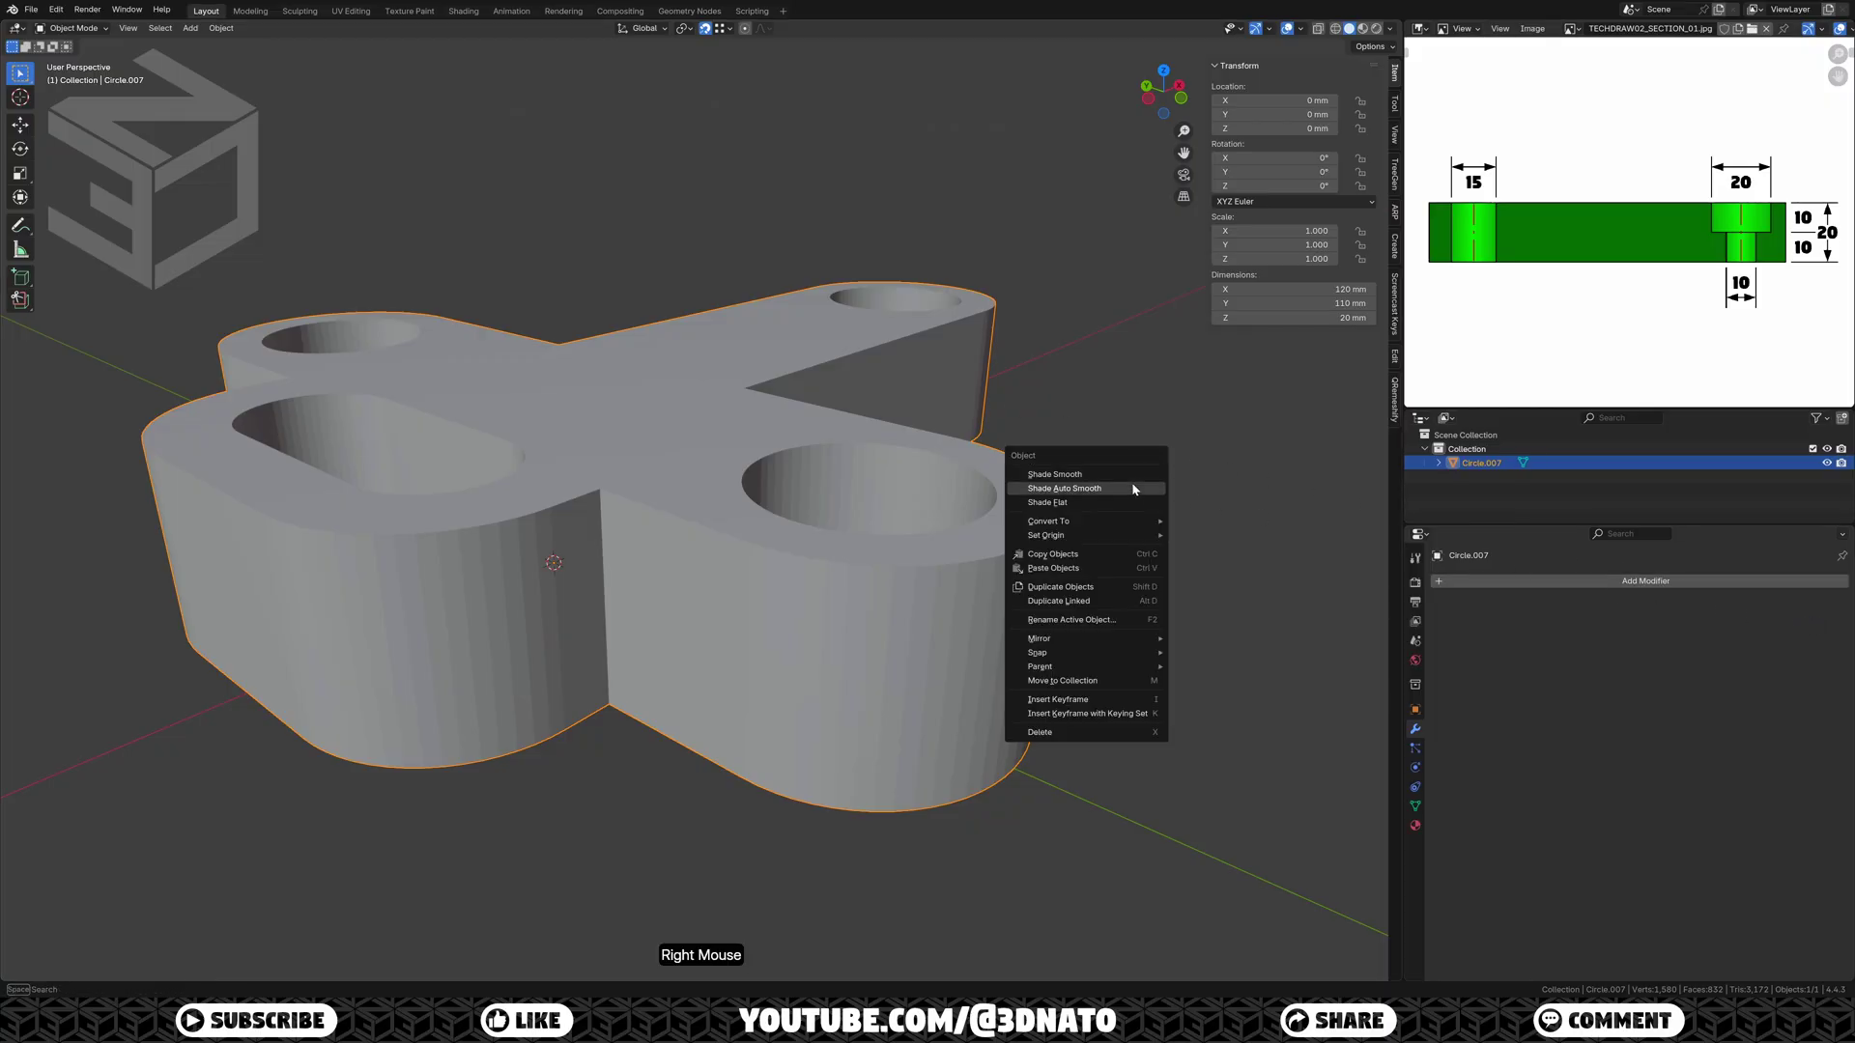
left_click(1132, 489)
middle_click_drag(1132, 486, 826, 530)
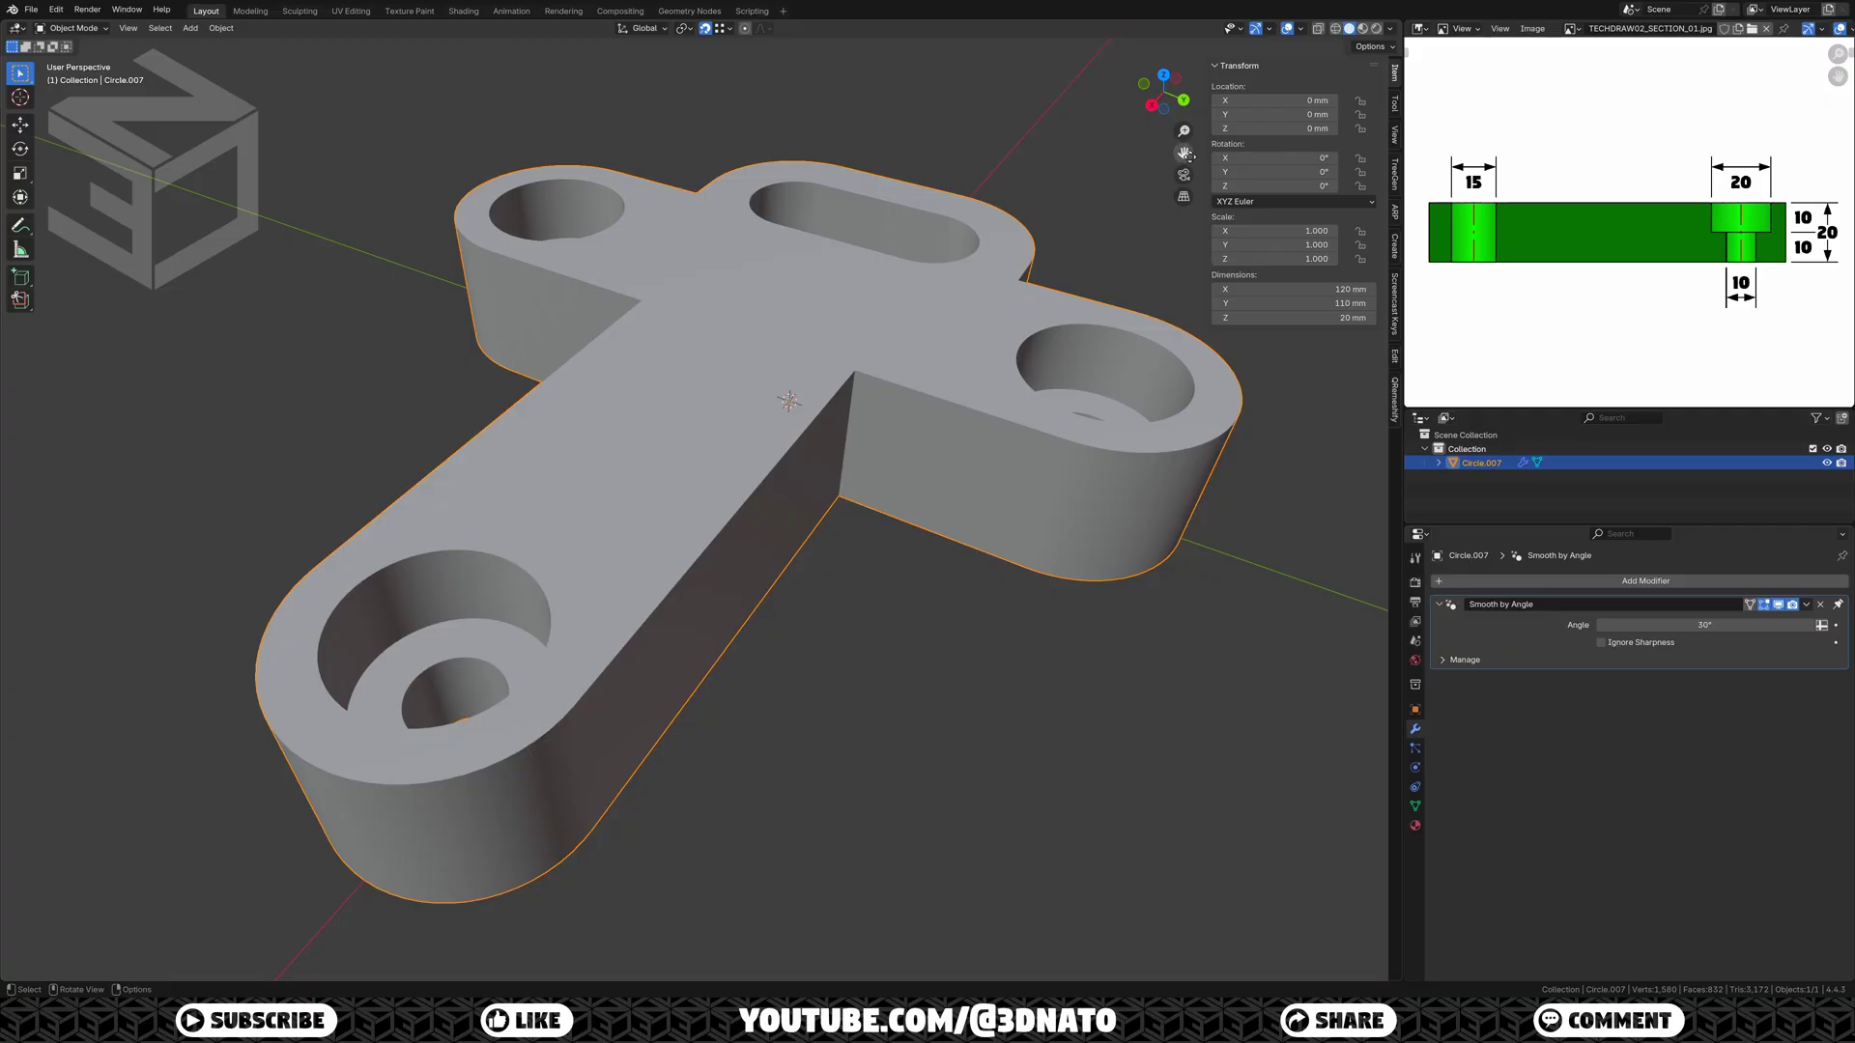
Step: Turn on the Wireframe overlay and bring up the QRemeshify settings
left_click(1300, 29)
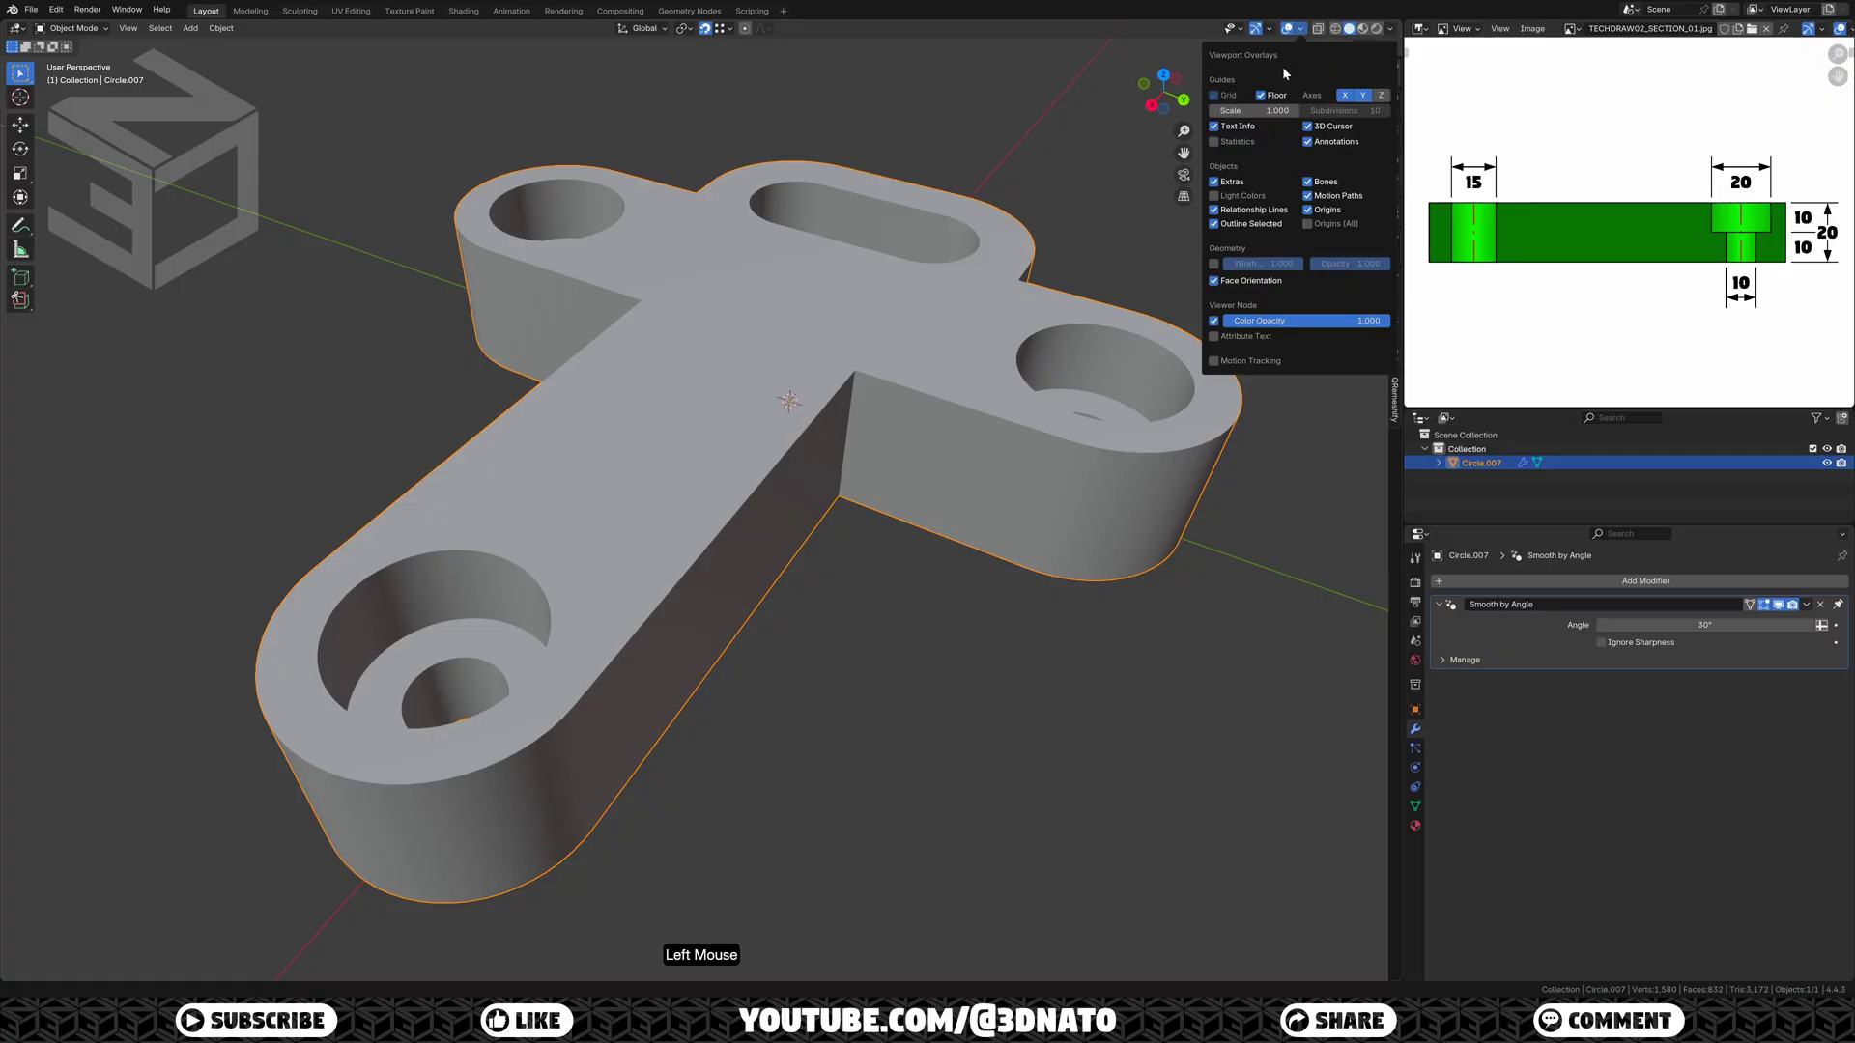
left_click(1214, 264)
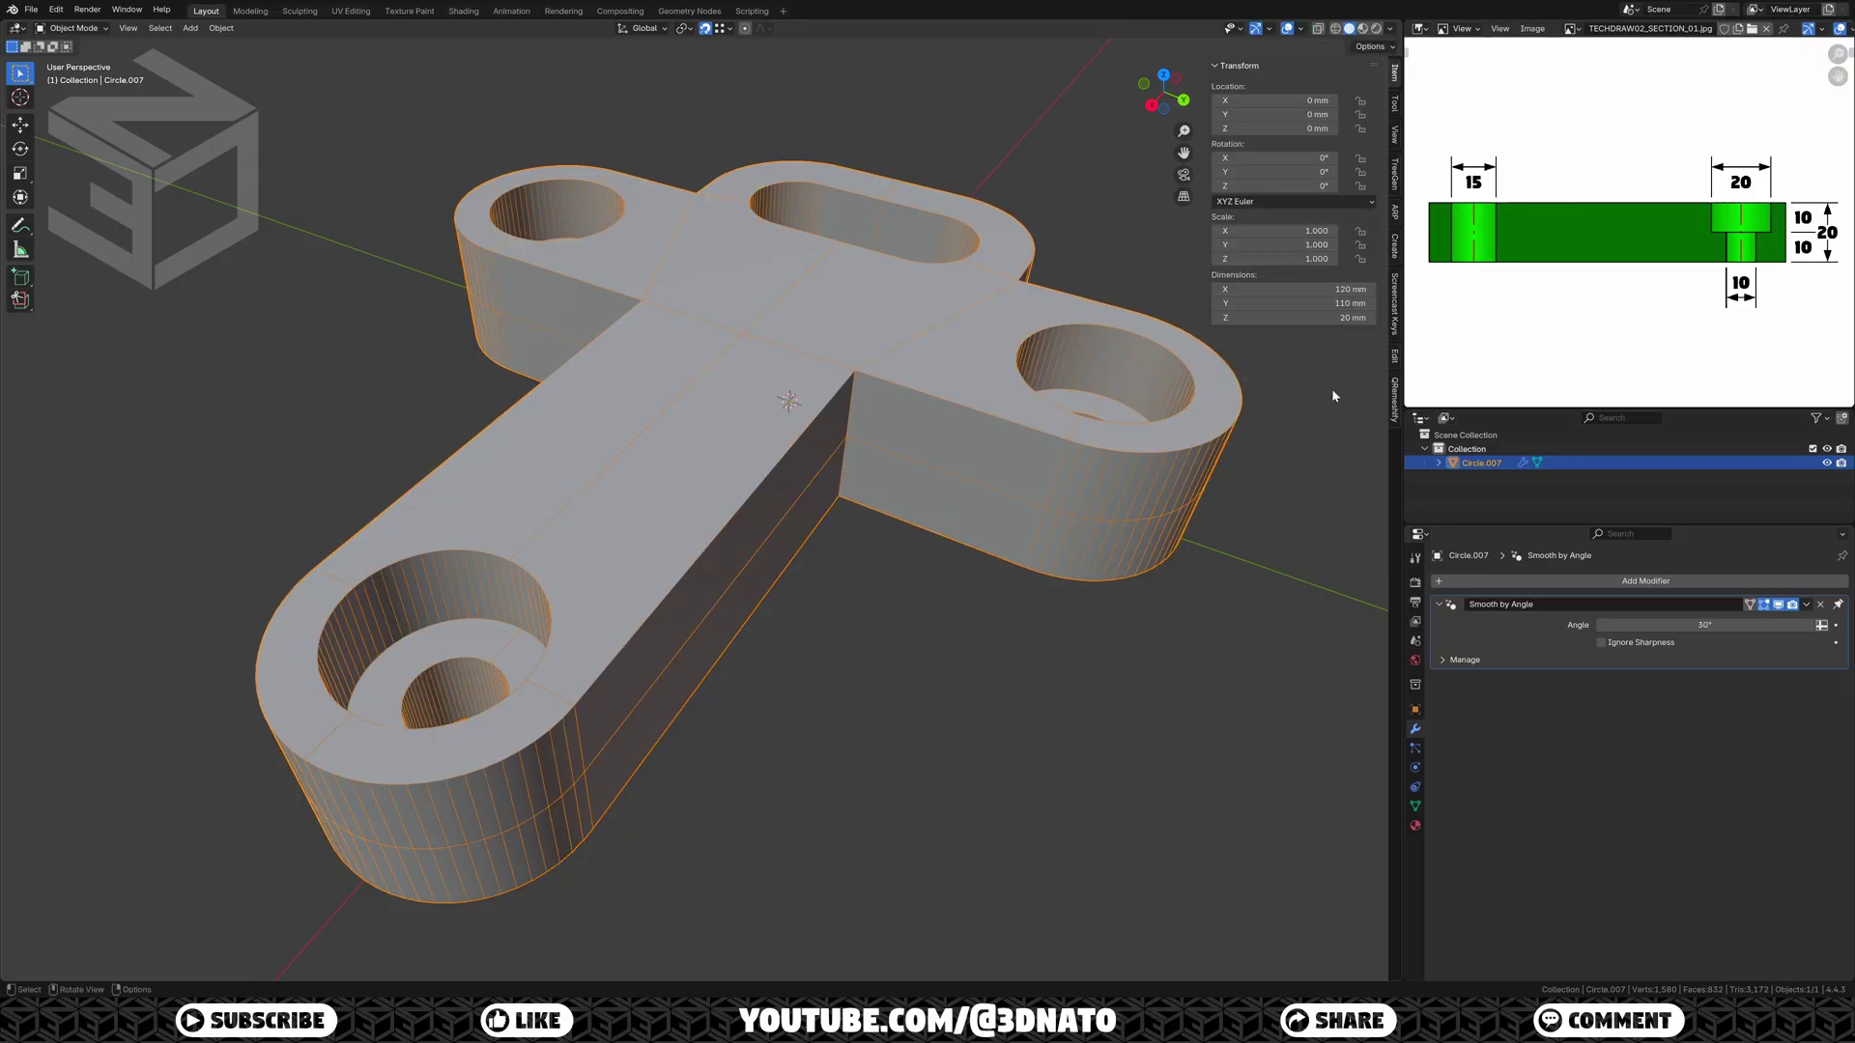
left_click(1393, 404)
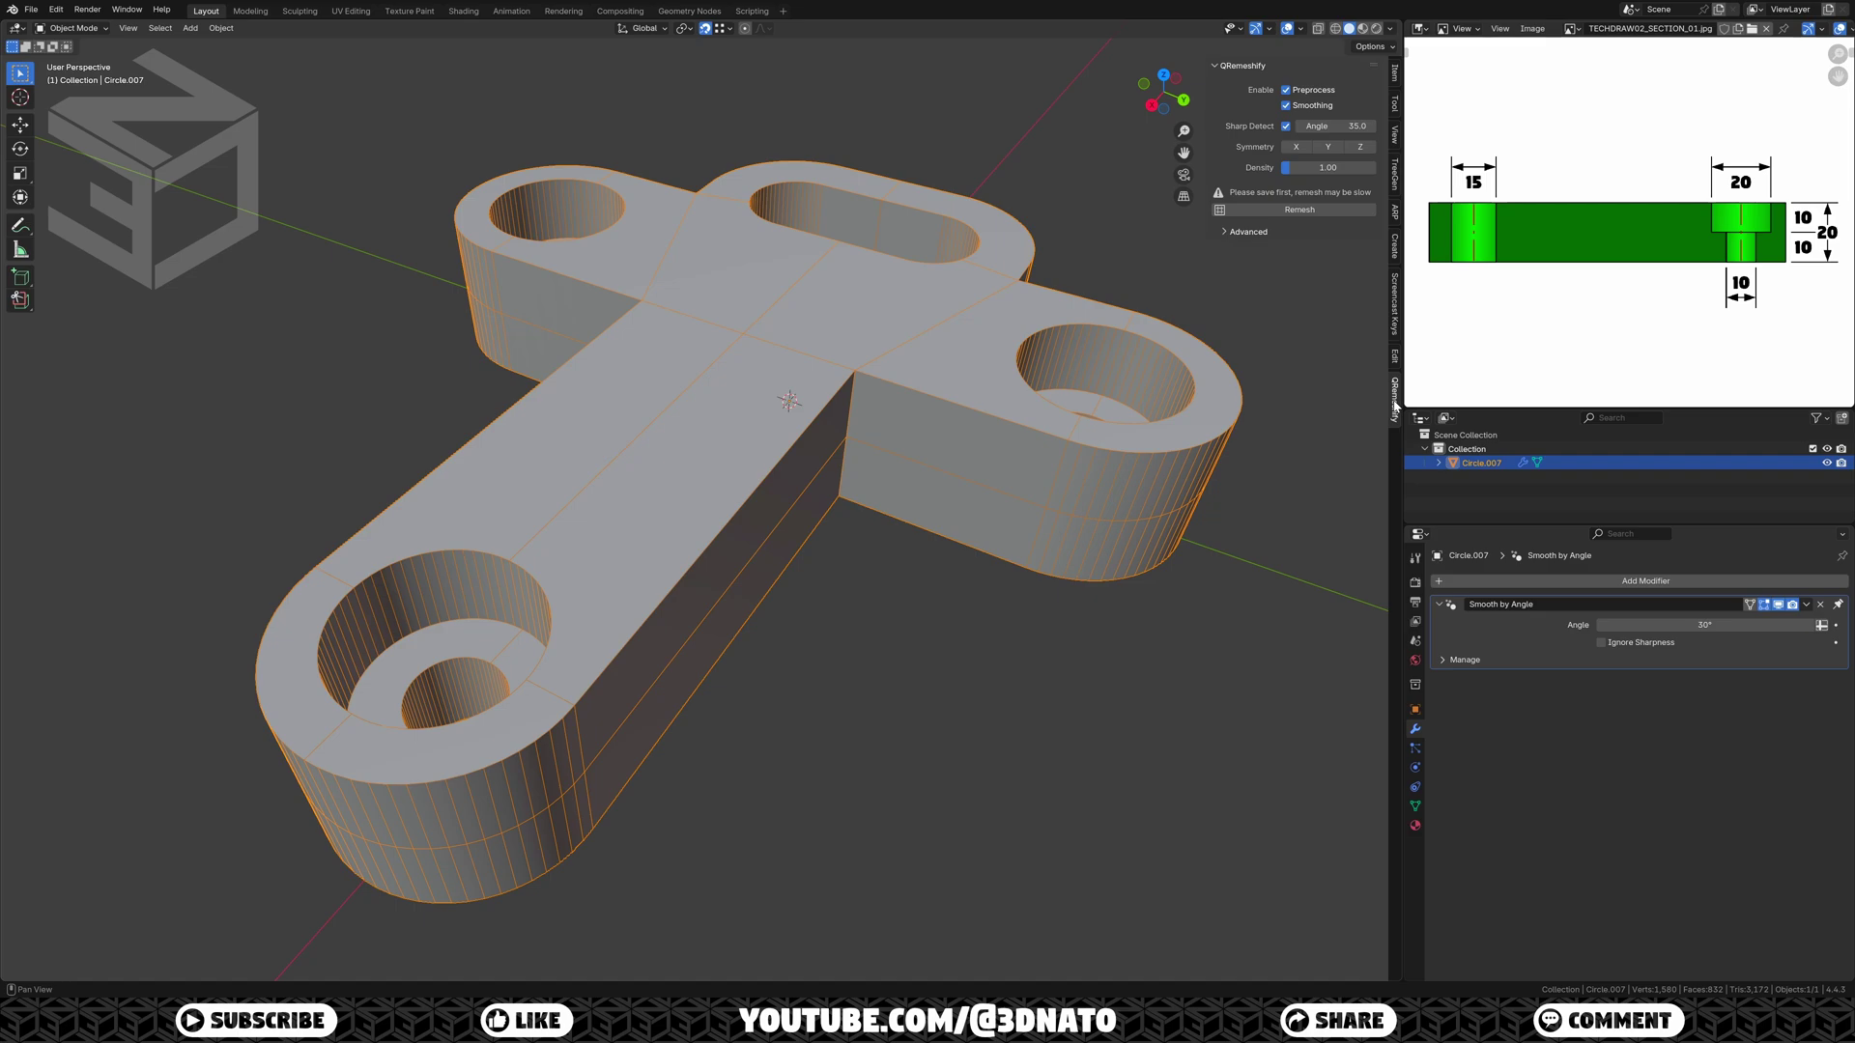
Step: Try remeshing at density 3 and then 2, undoing each result
left_click(1323, 170)
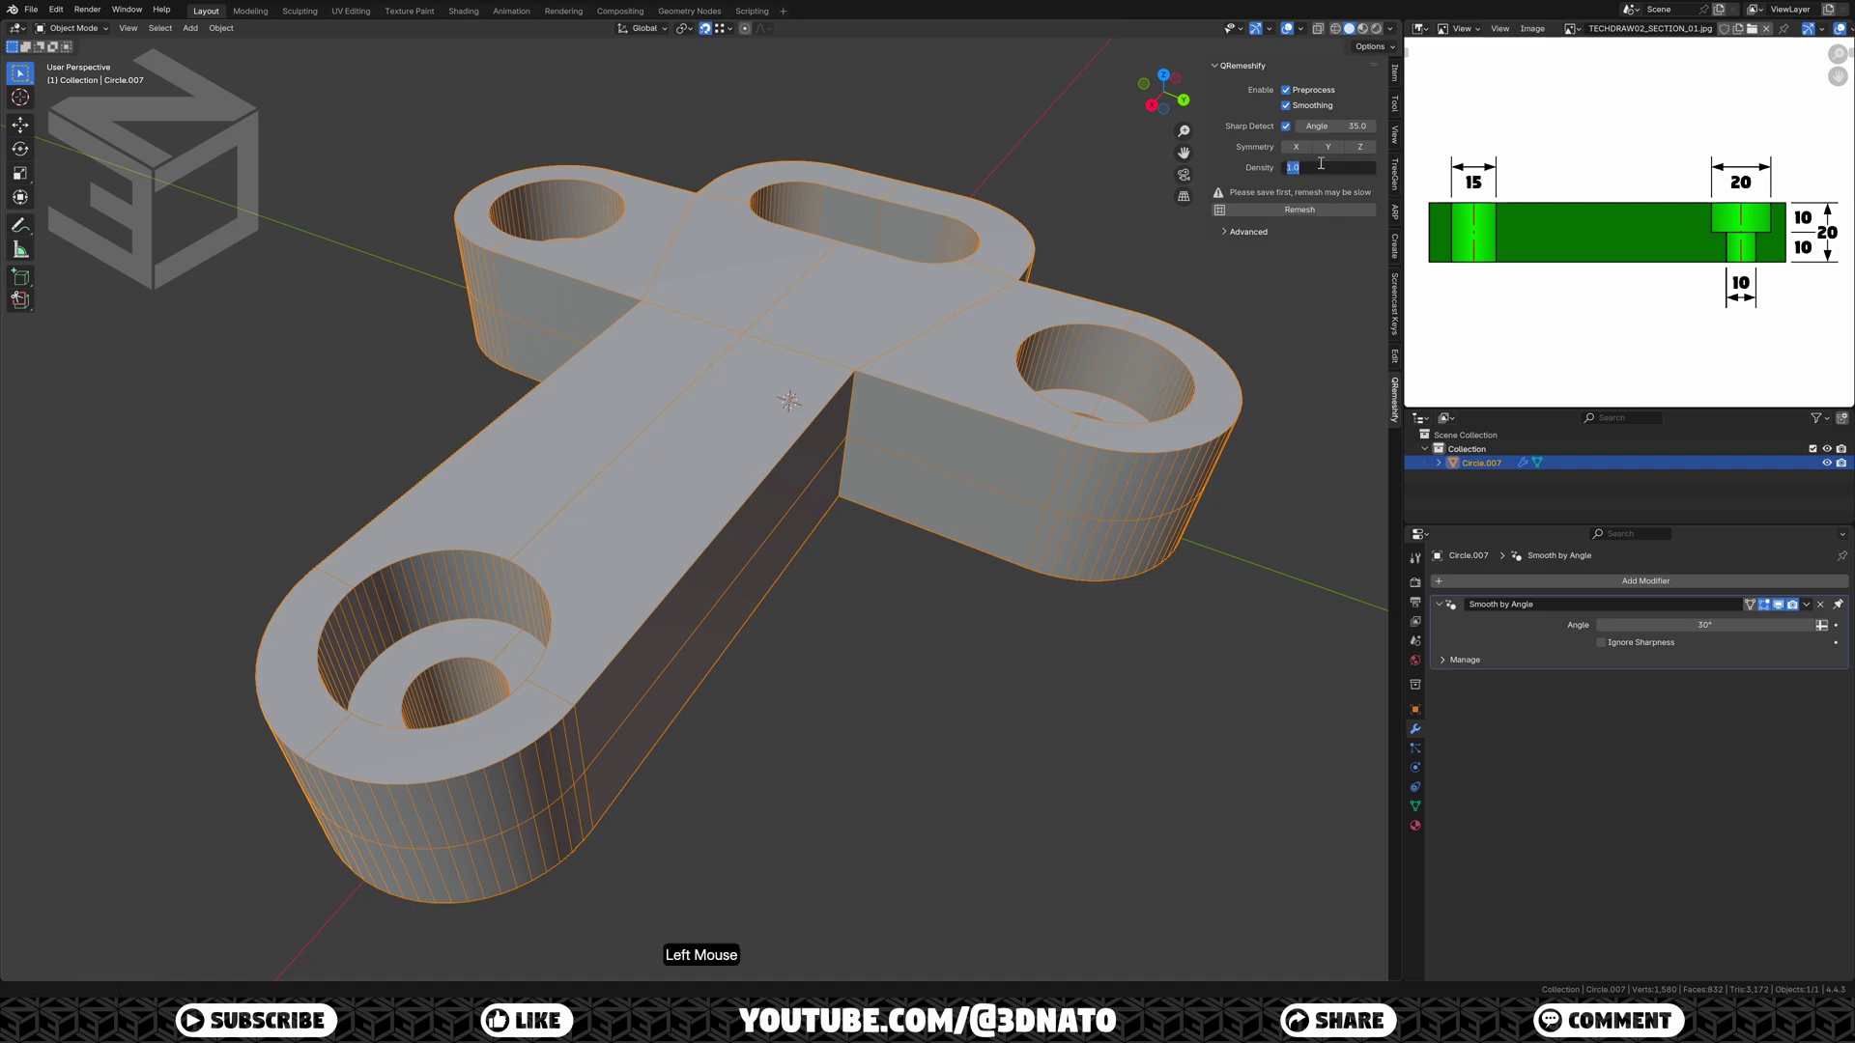
type("3")
key("Return")
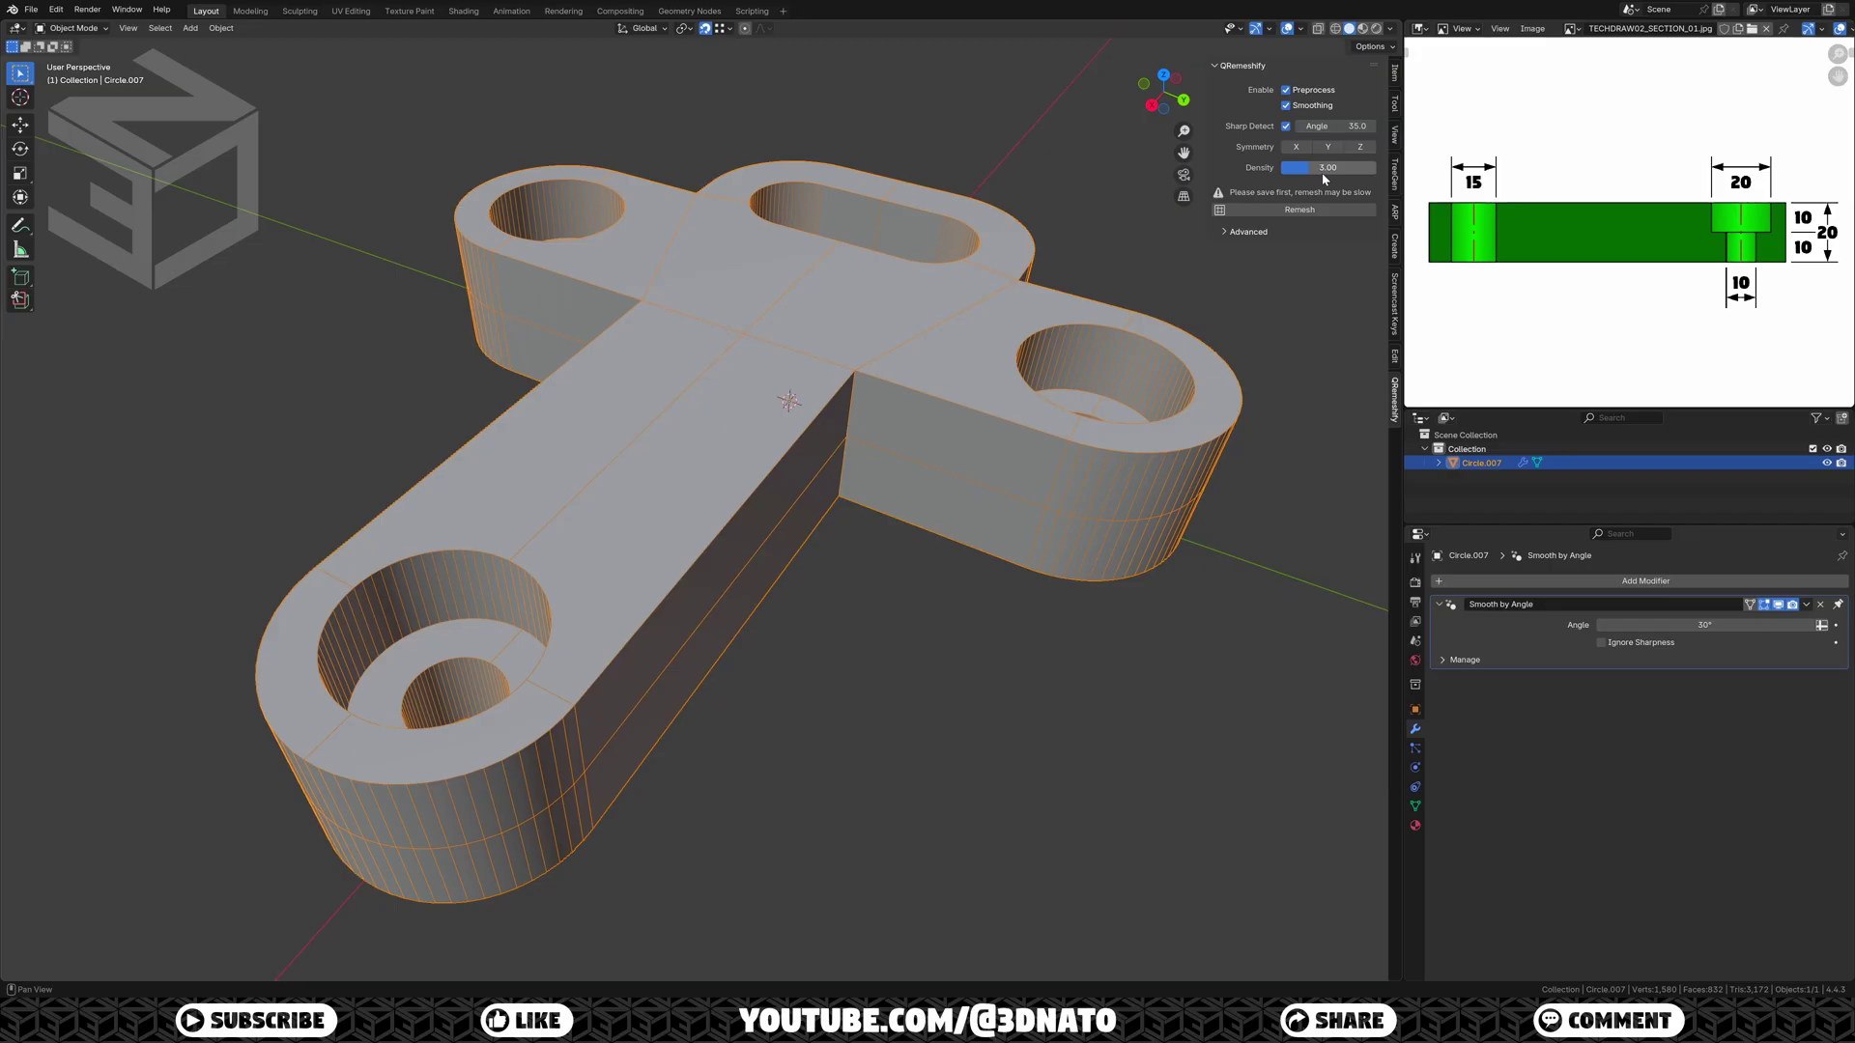
left_click(1325, 209)
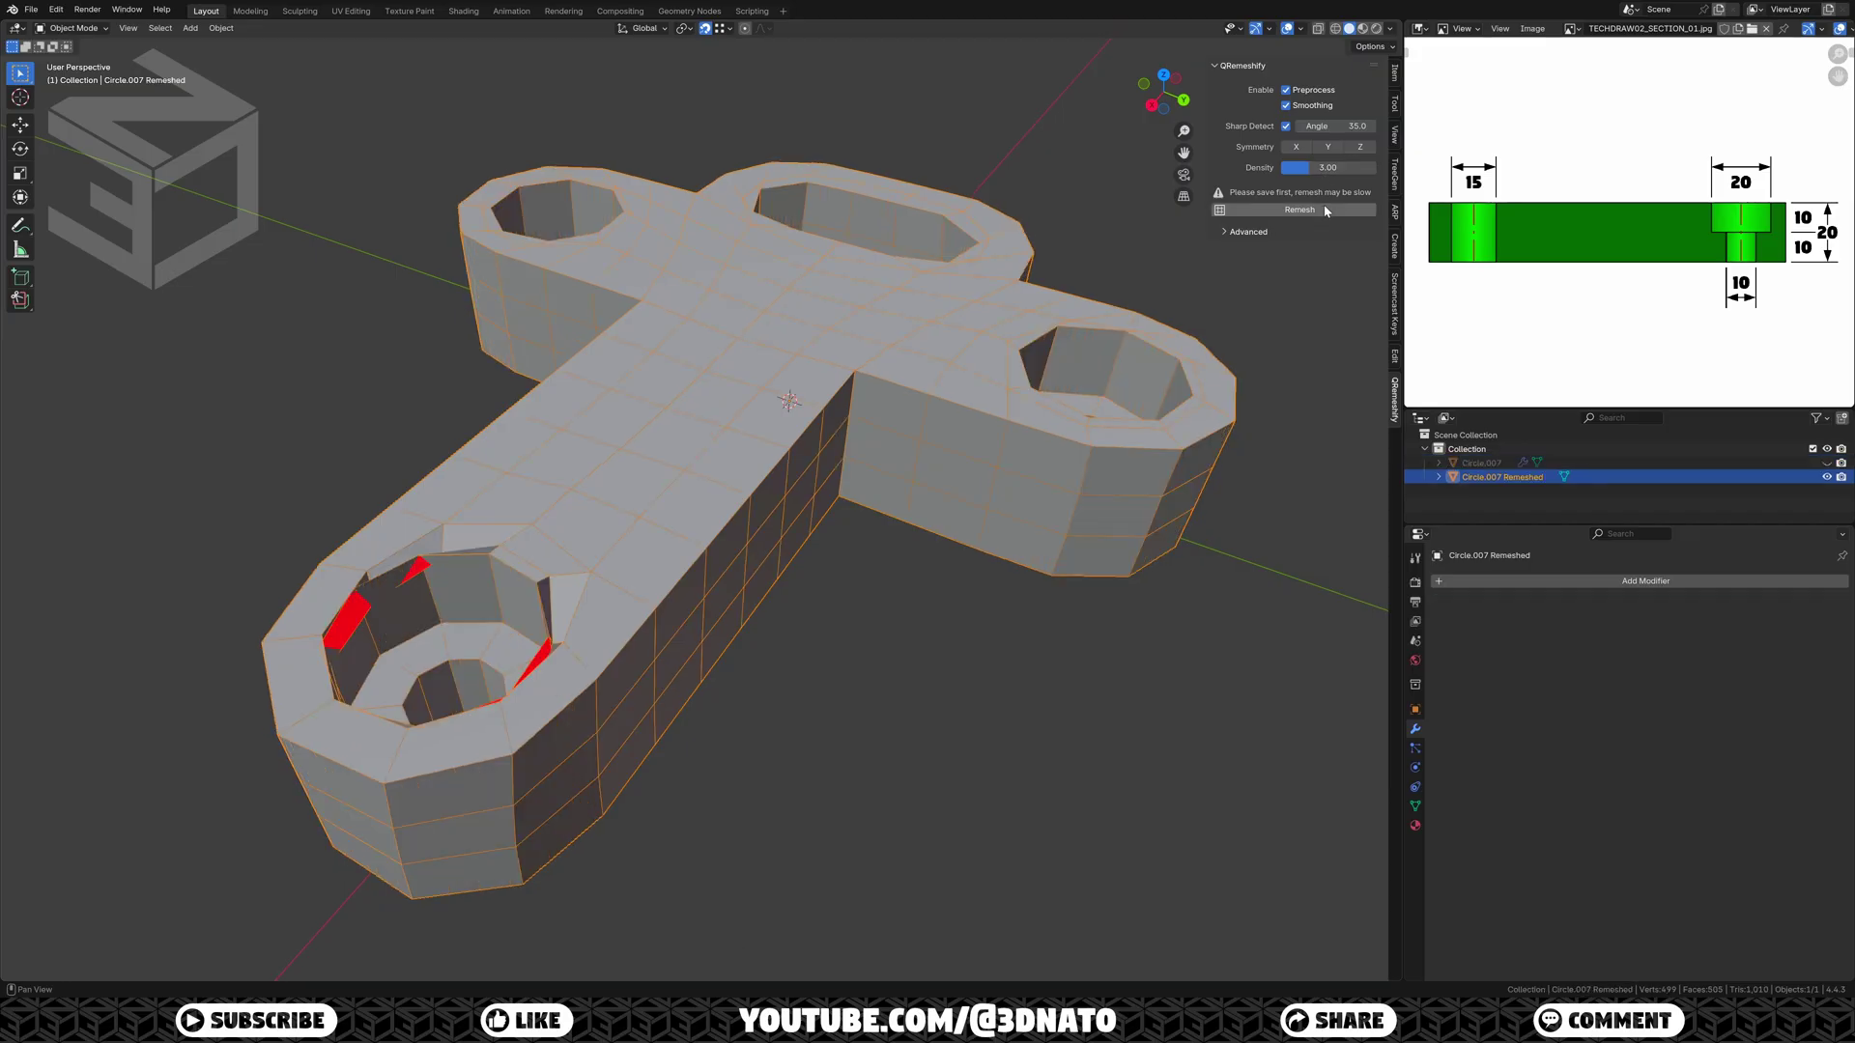
key("ctrl+z")
left_click_drag(1317, 171, 1299, 171)
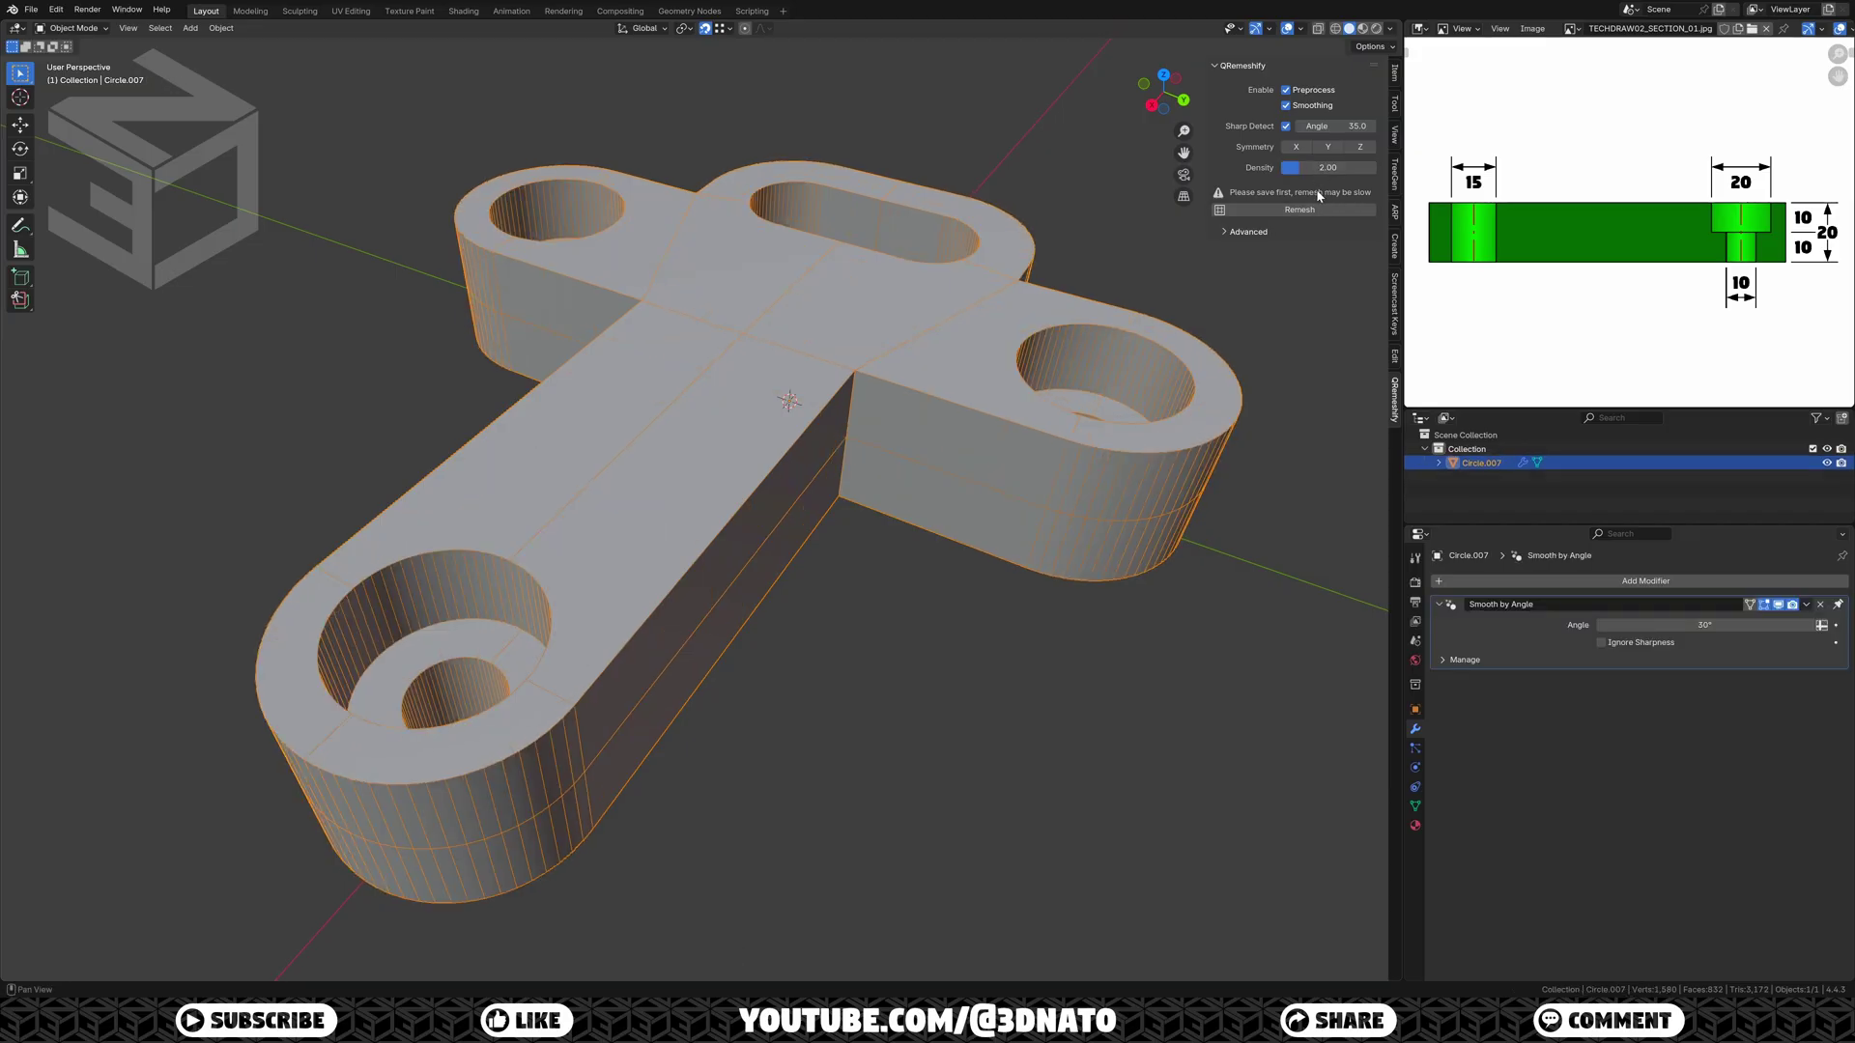
left_click(1319, 210)
key("ctrl+z")
Step: Remesh the bracket with QRemeshify at density 1 with Y symmetry
left_click(1314, 168)
type("1")
key("Return")
left_click(1325, 146)
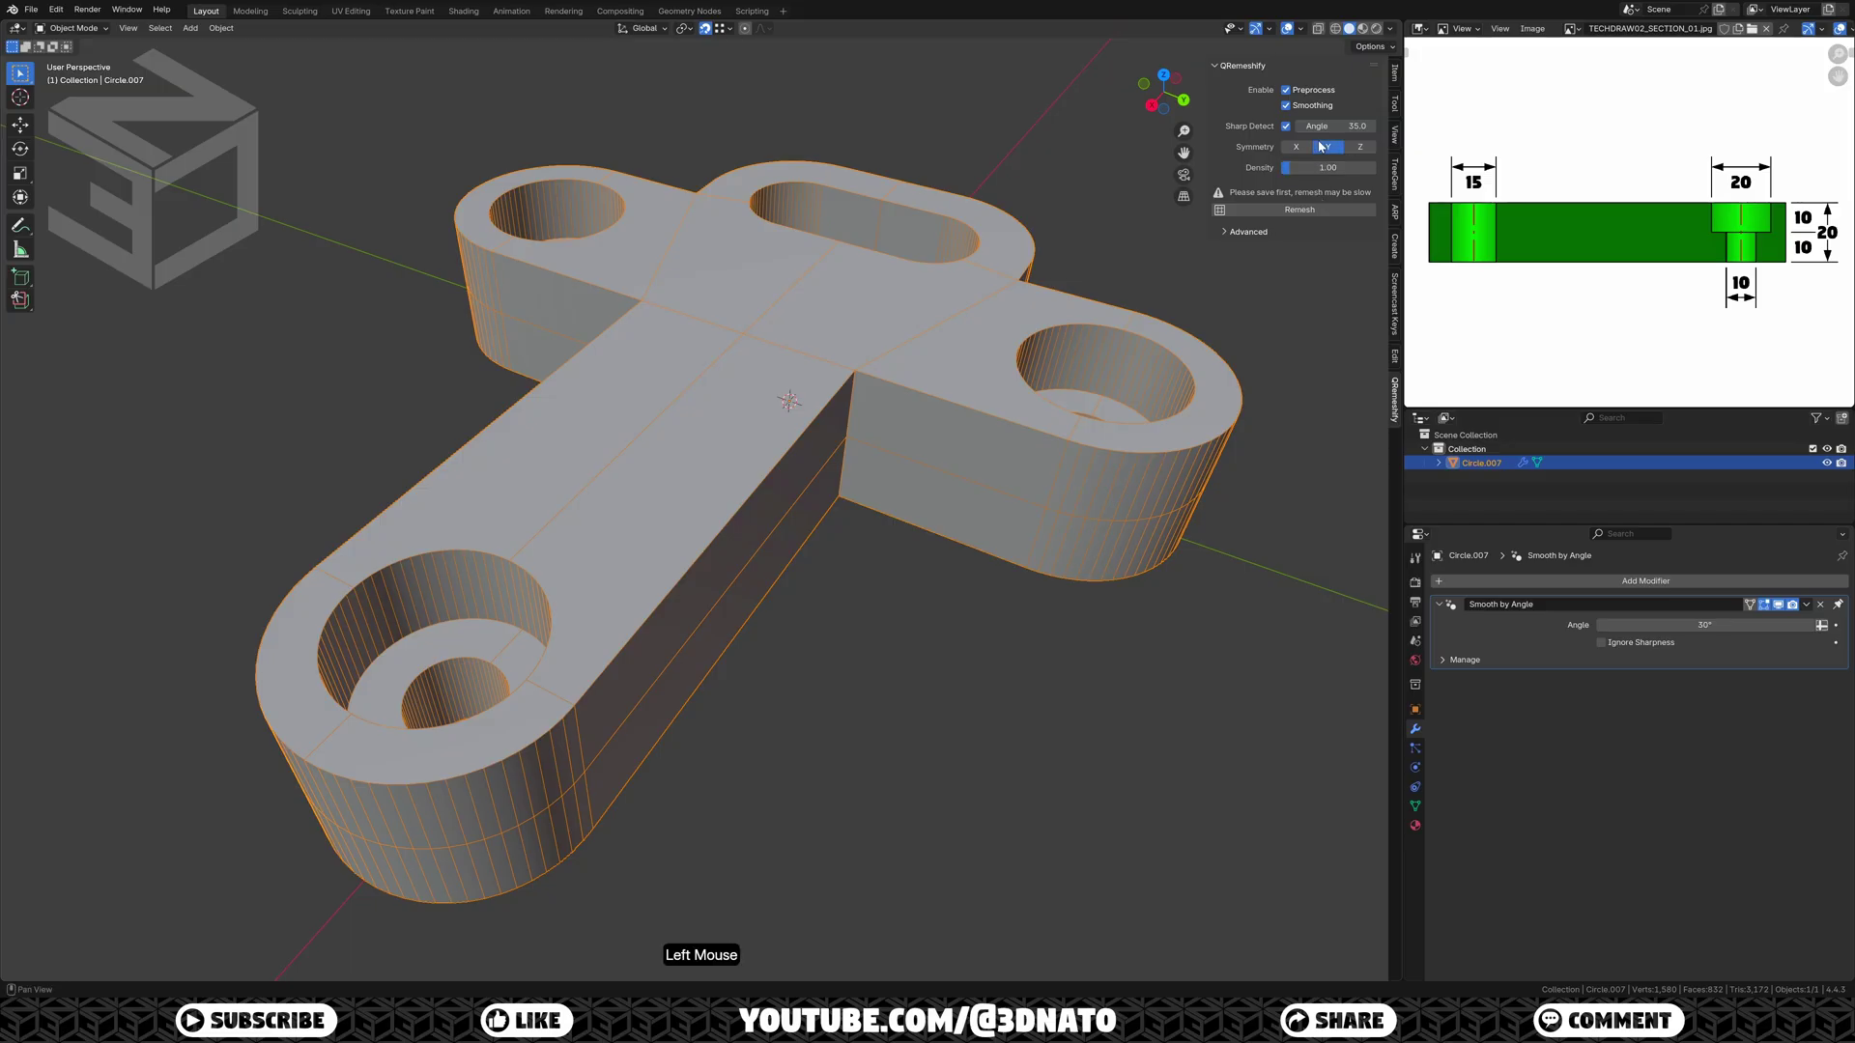
left_click(1327, 209)
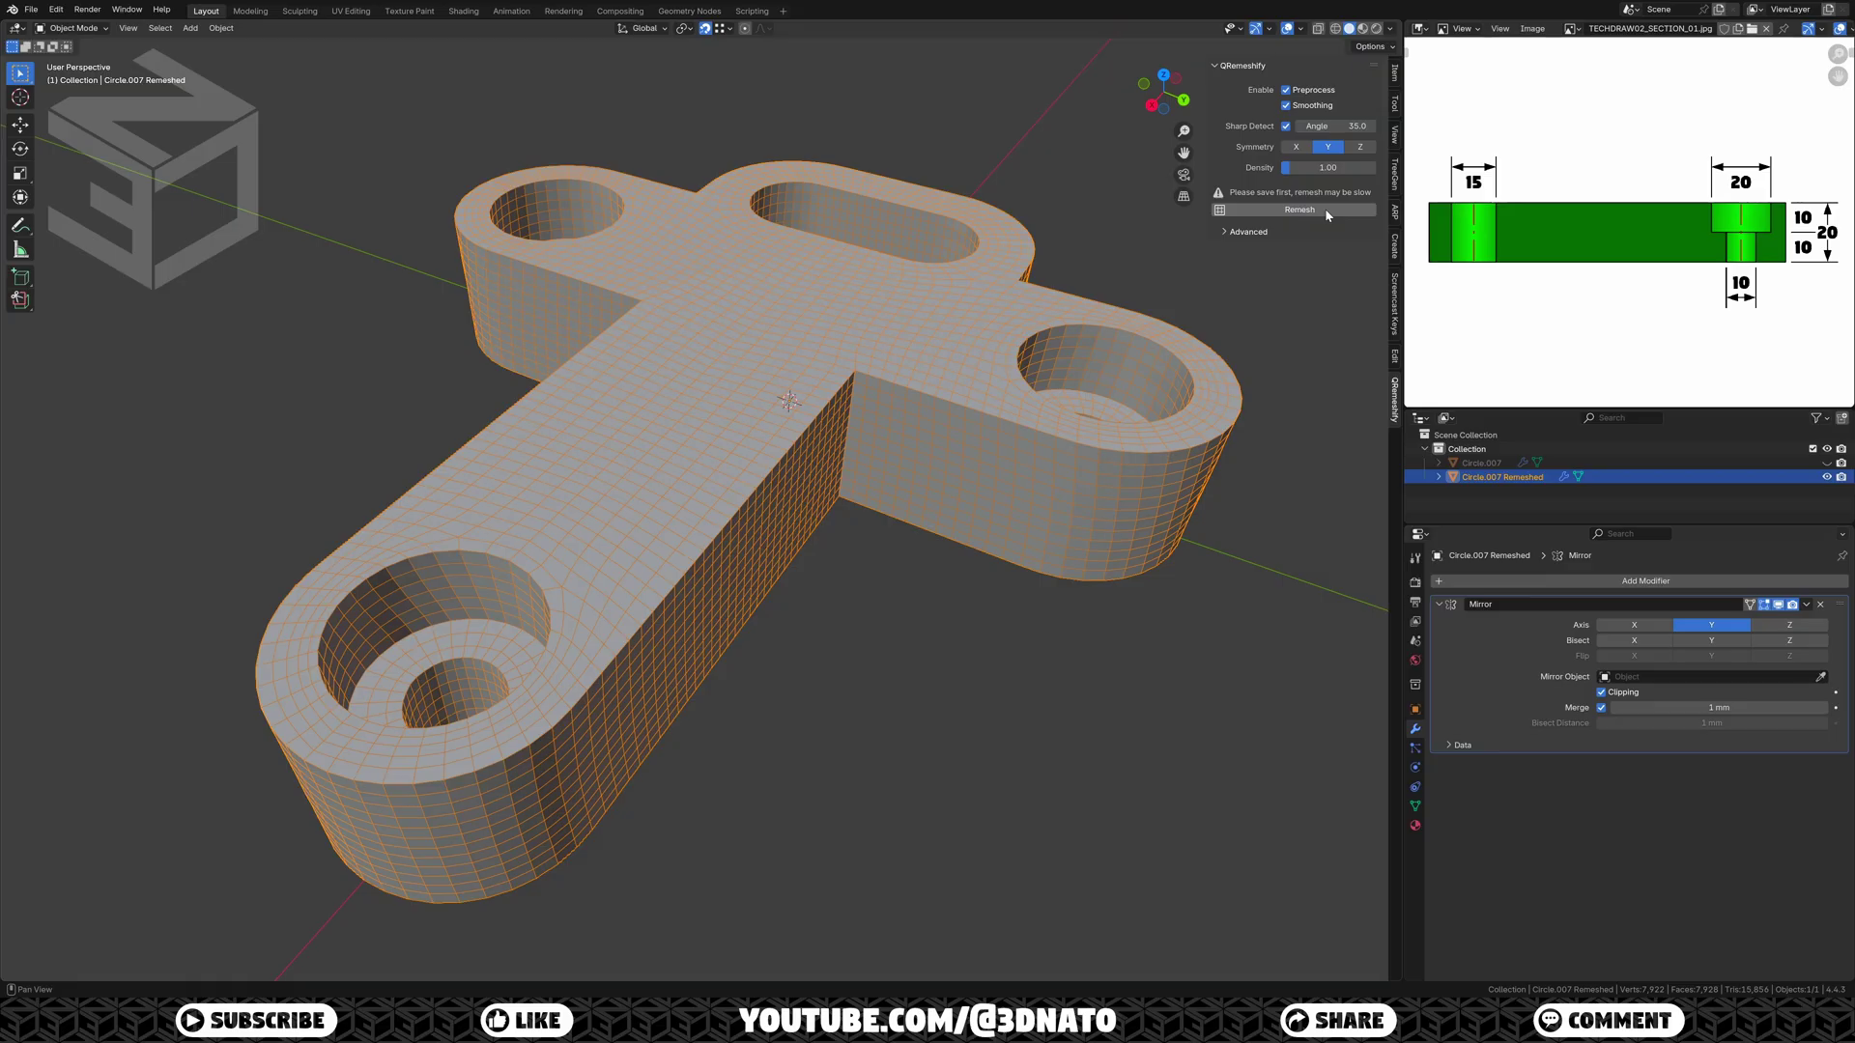
Step: Add level-2 Subdivision and a 0.25 mm, 3-segment Bevel placed above it
key("ctrl+2")
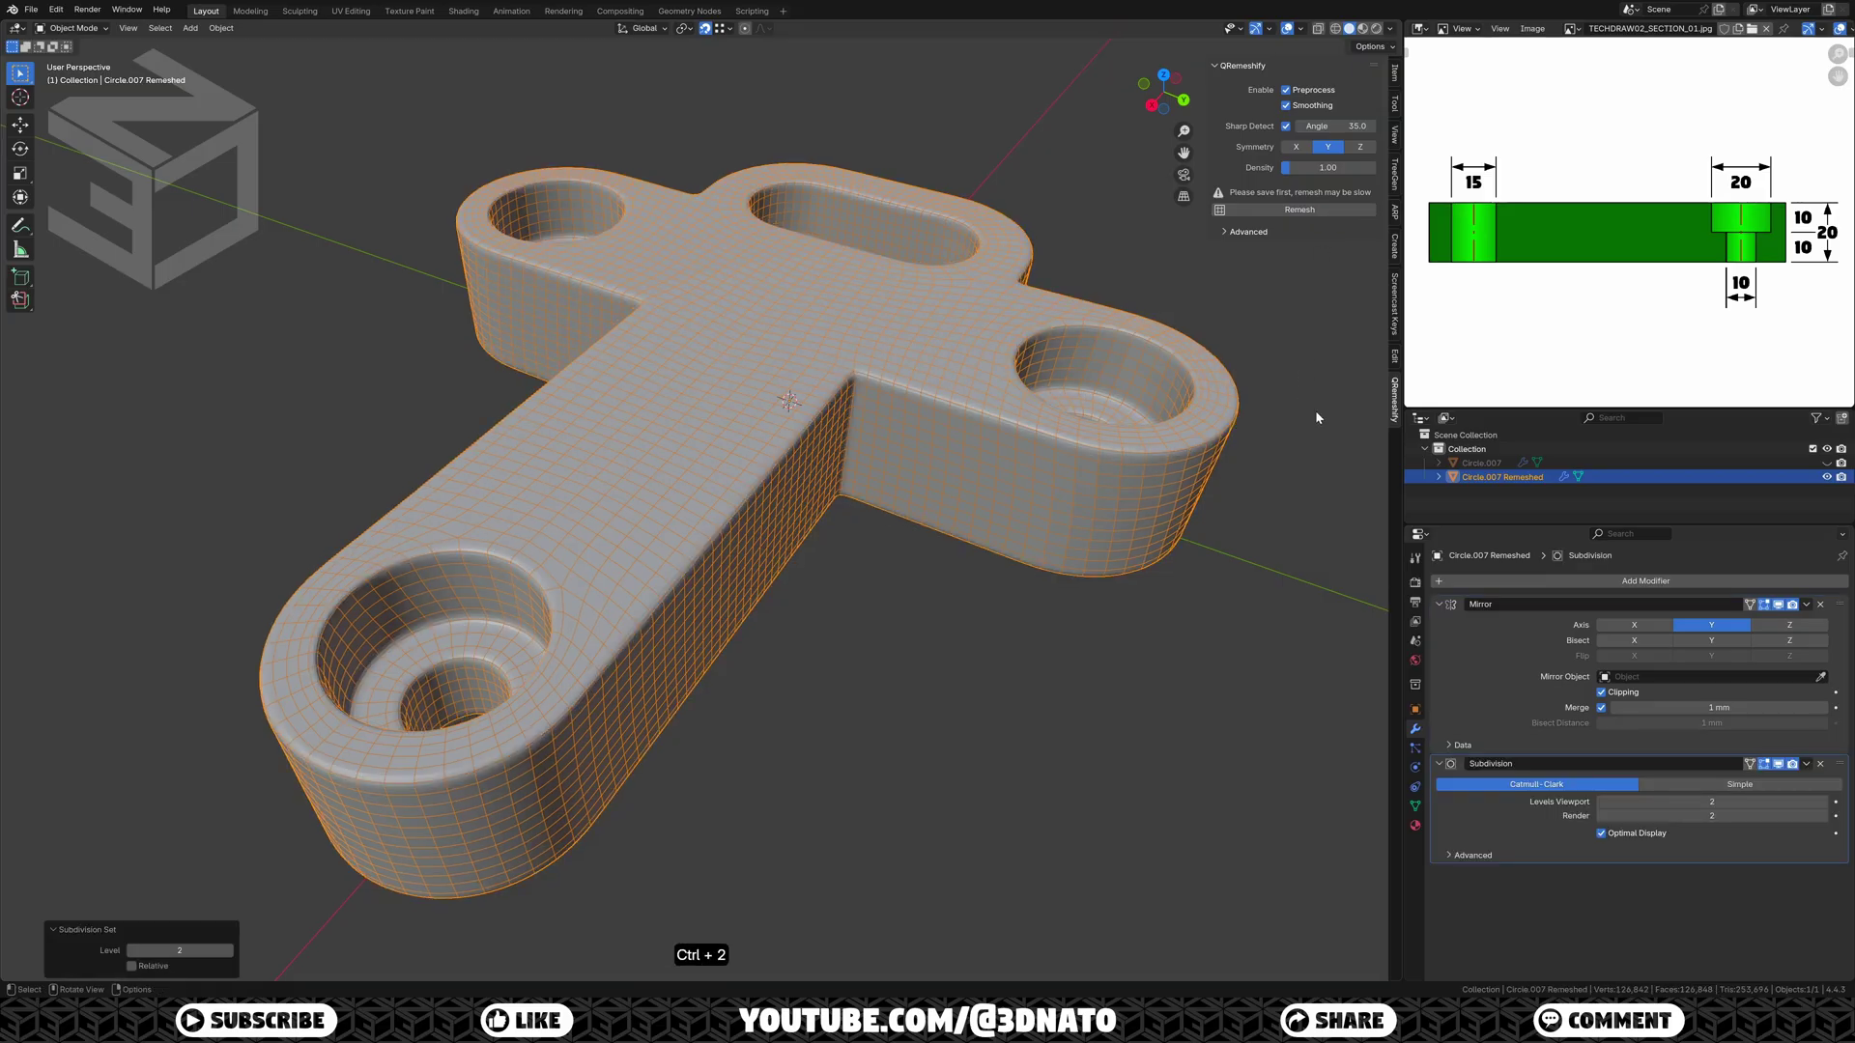
left_click(1642, 581)
left_click(1537, 592)
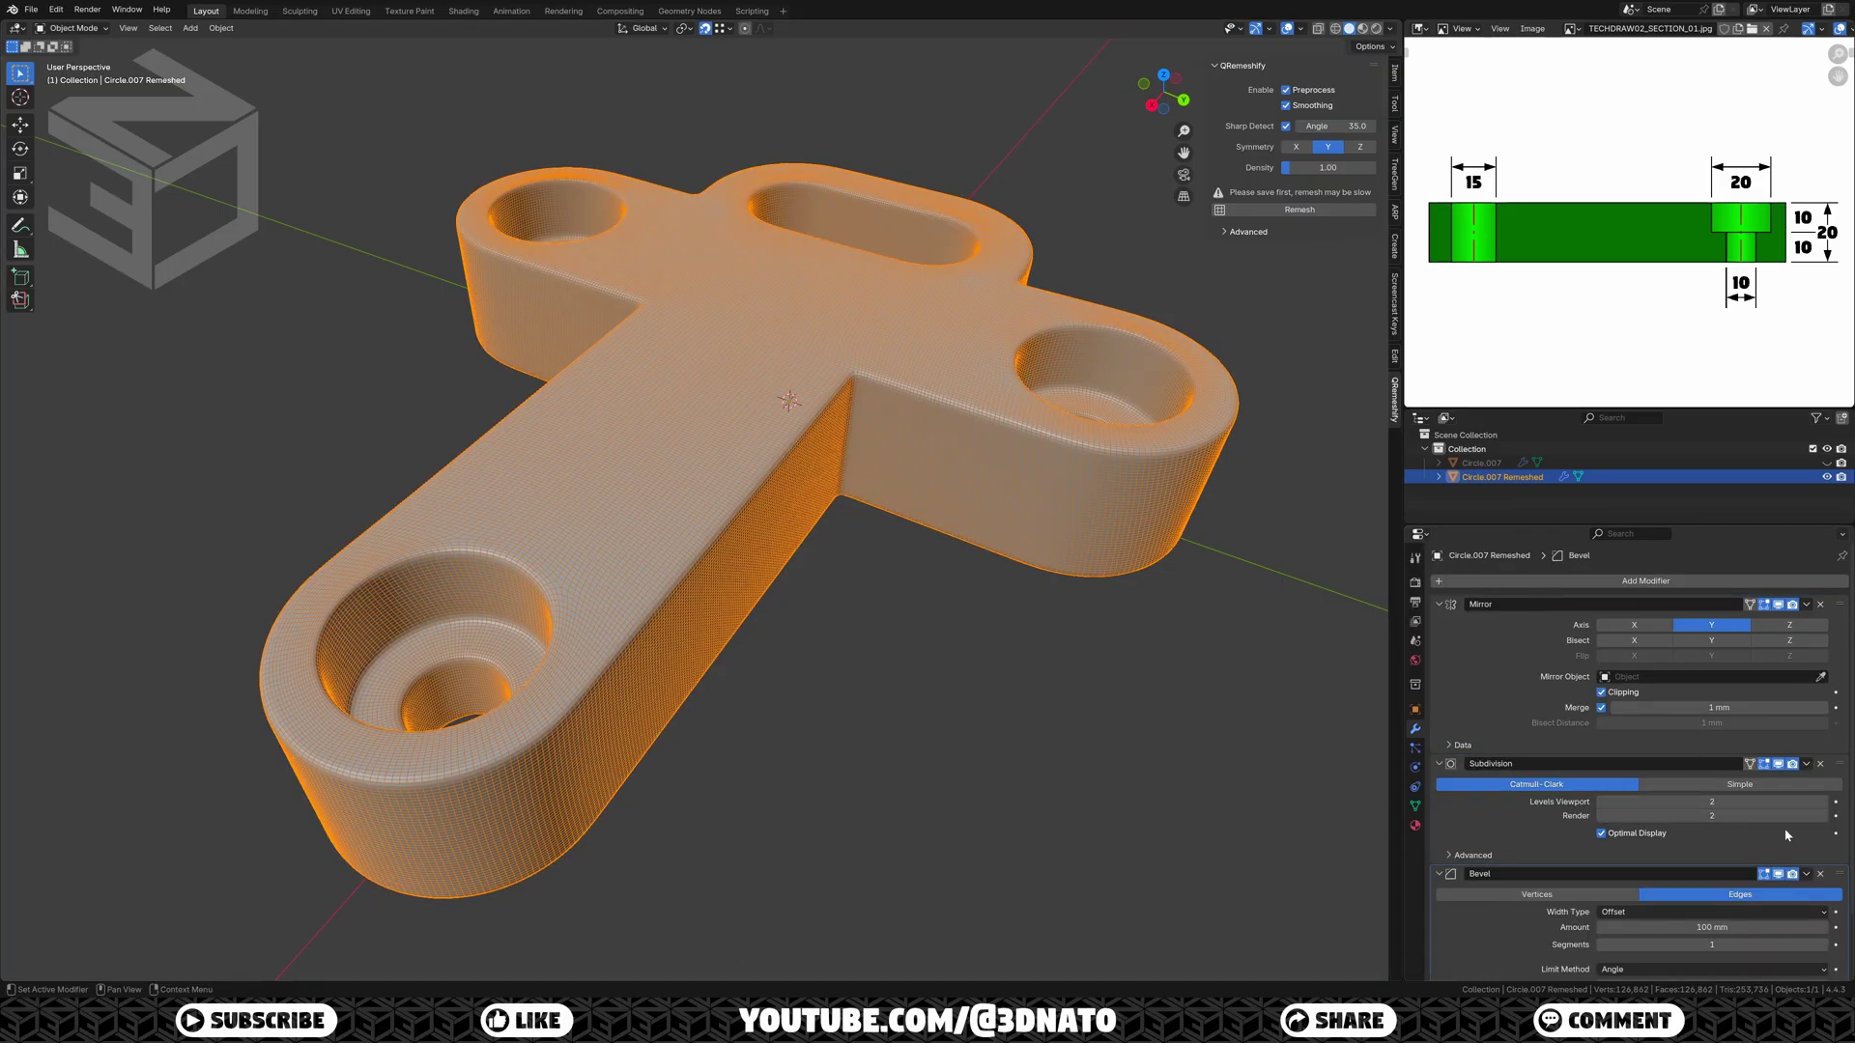
left_click_drag(1840, 873, 1840, 763)
left_click(1729, 816)
type("0.25")
key("Tab")
type("3")
key("Return")
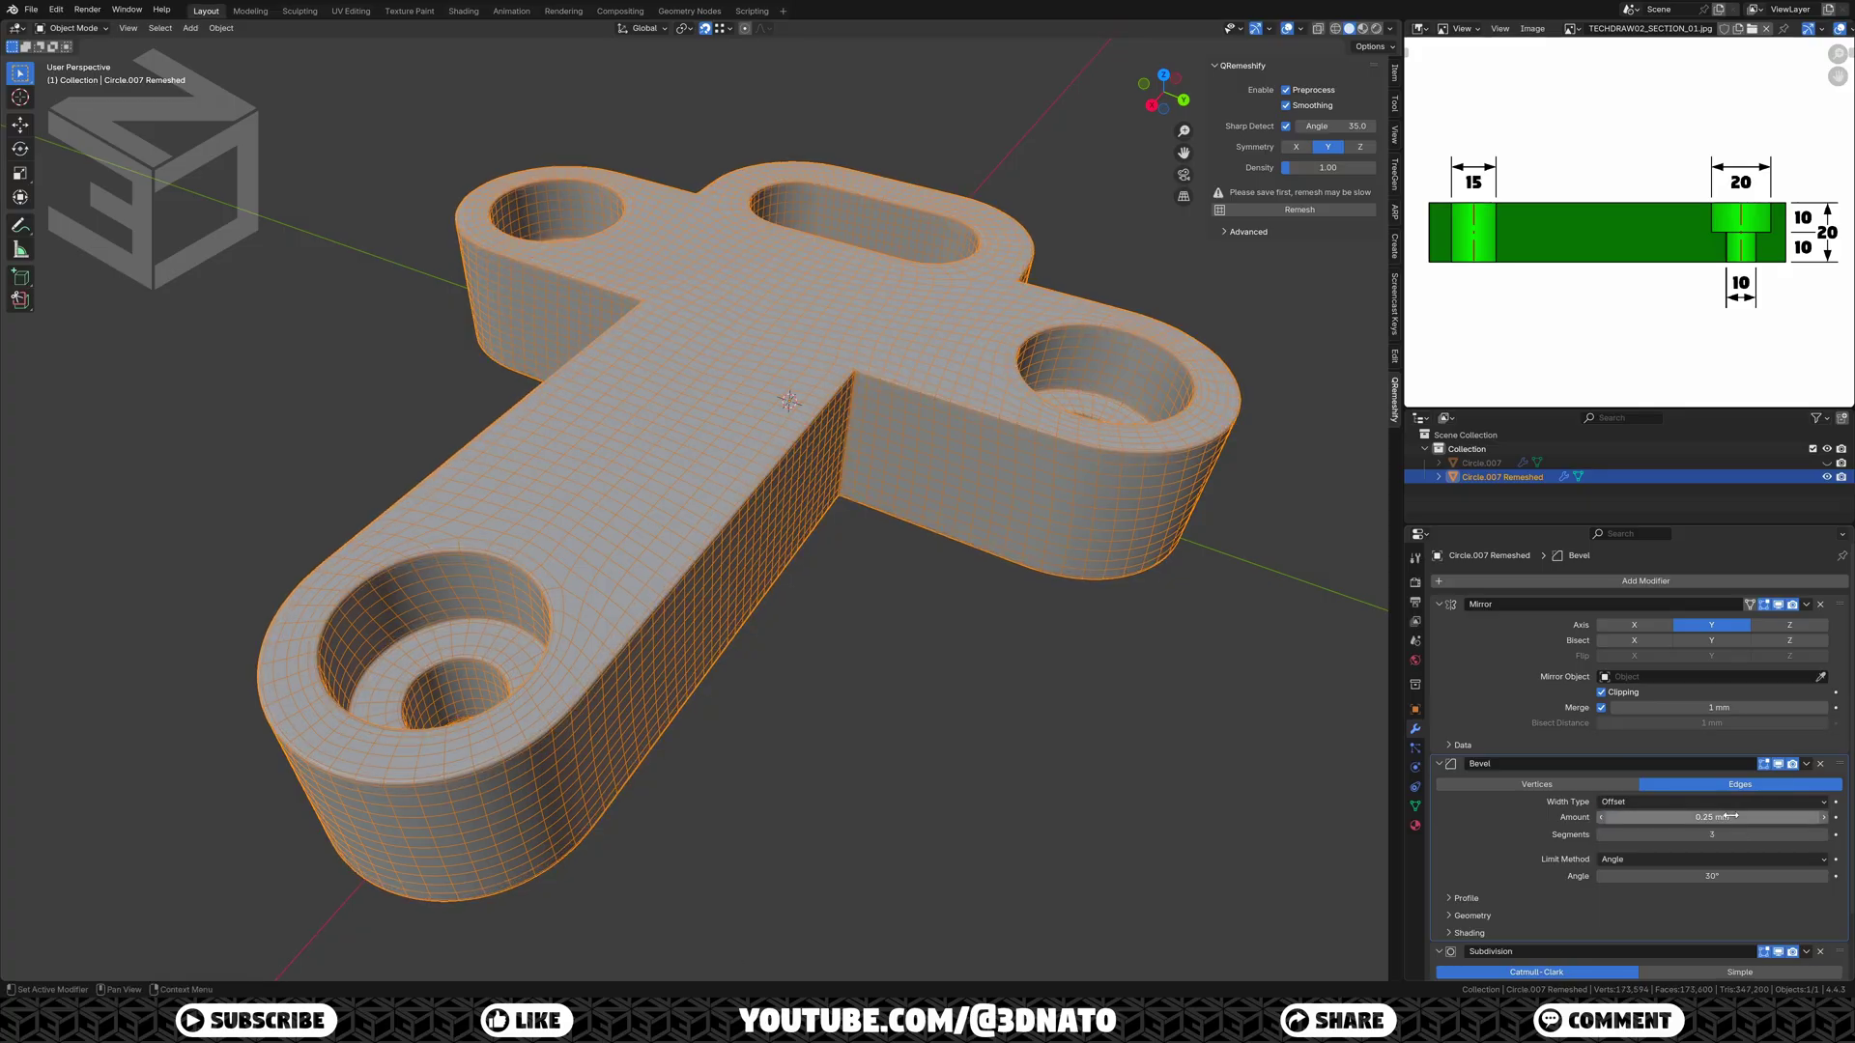